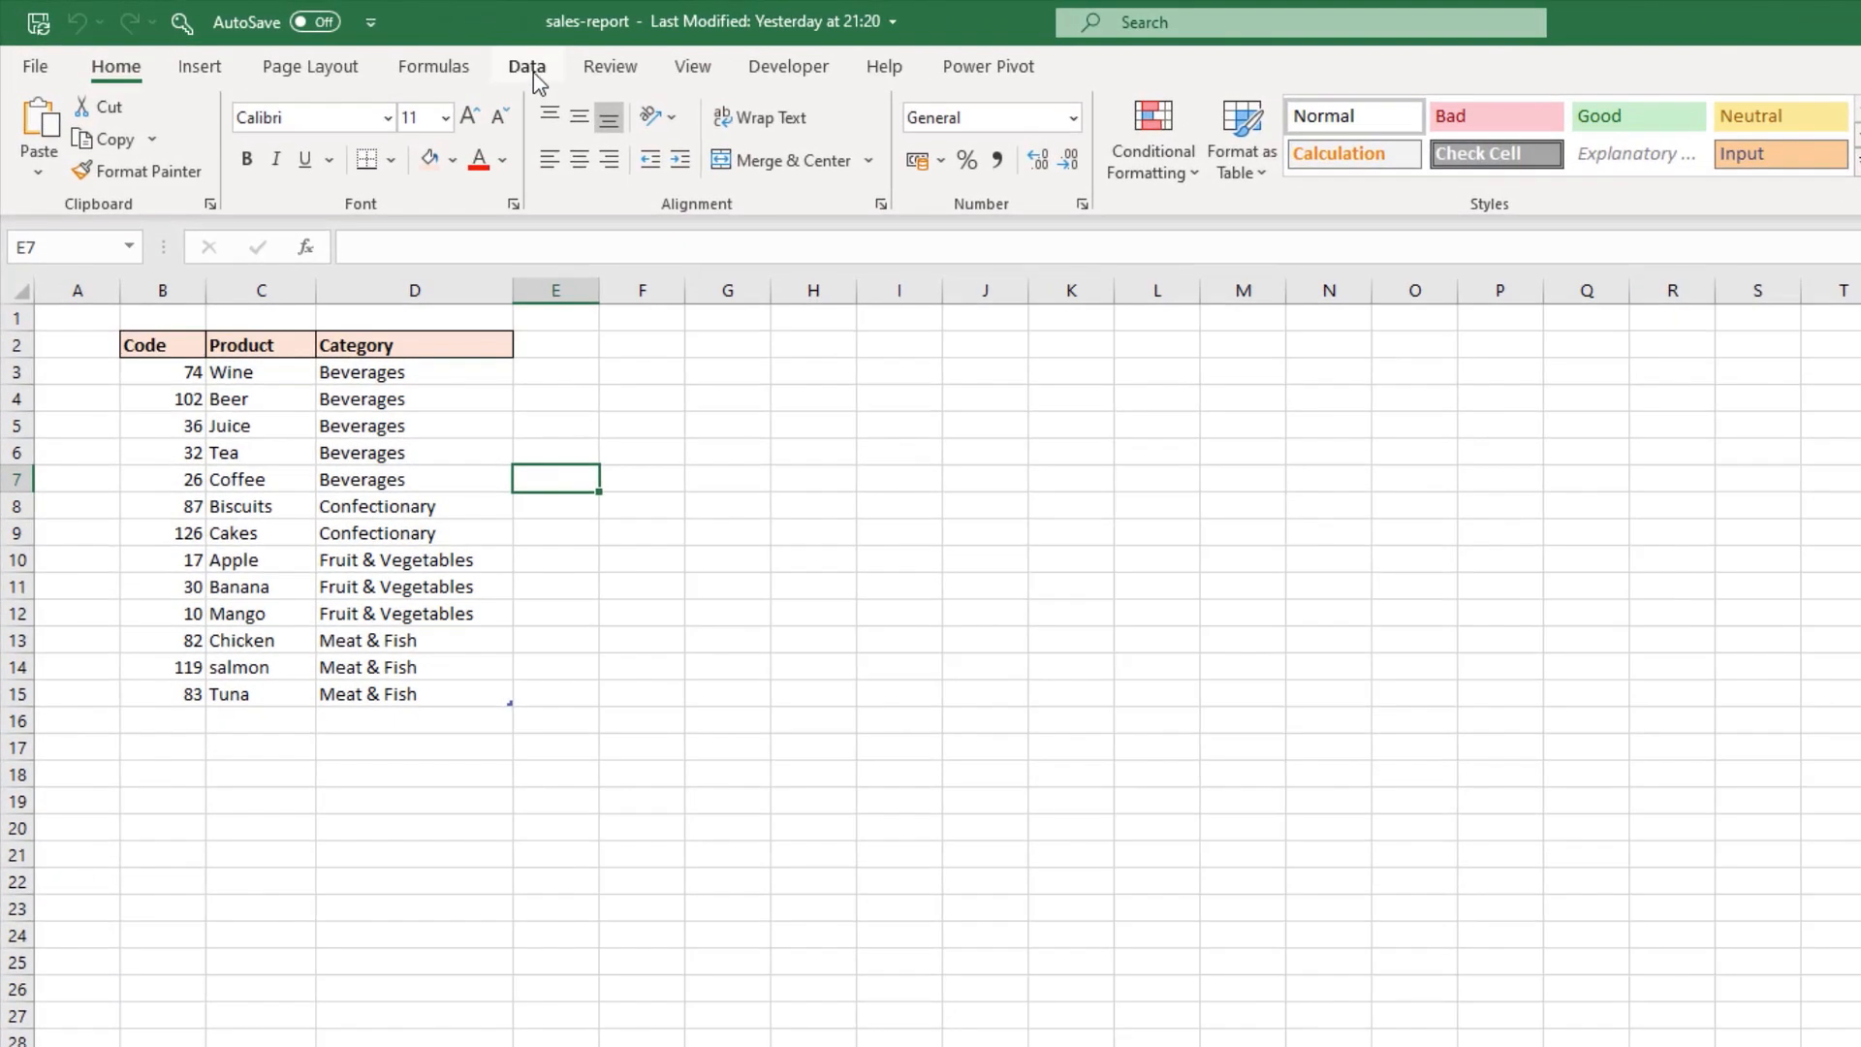
- Import the sales-data workbook as a new data source from the excel-advanced-power-query-challenge folder
click(533, 72)
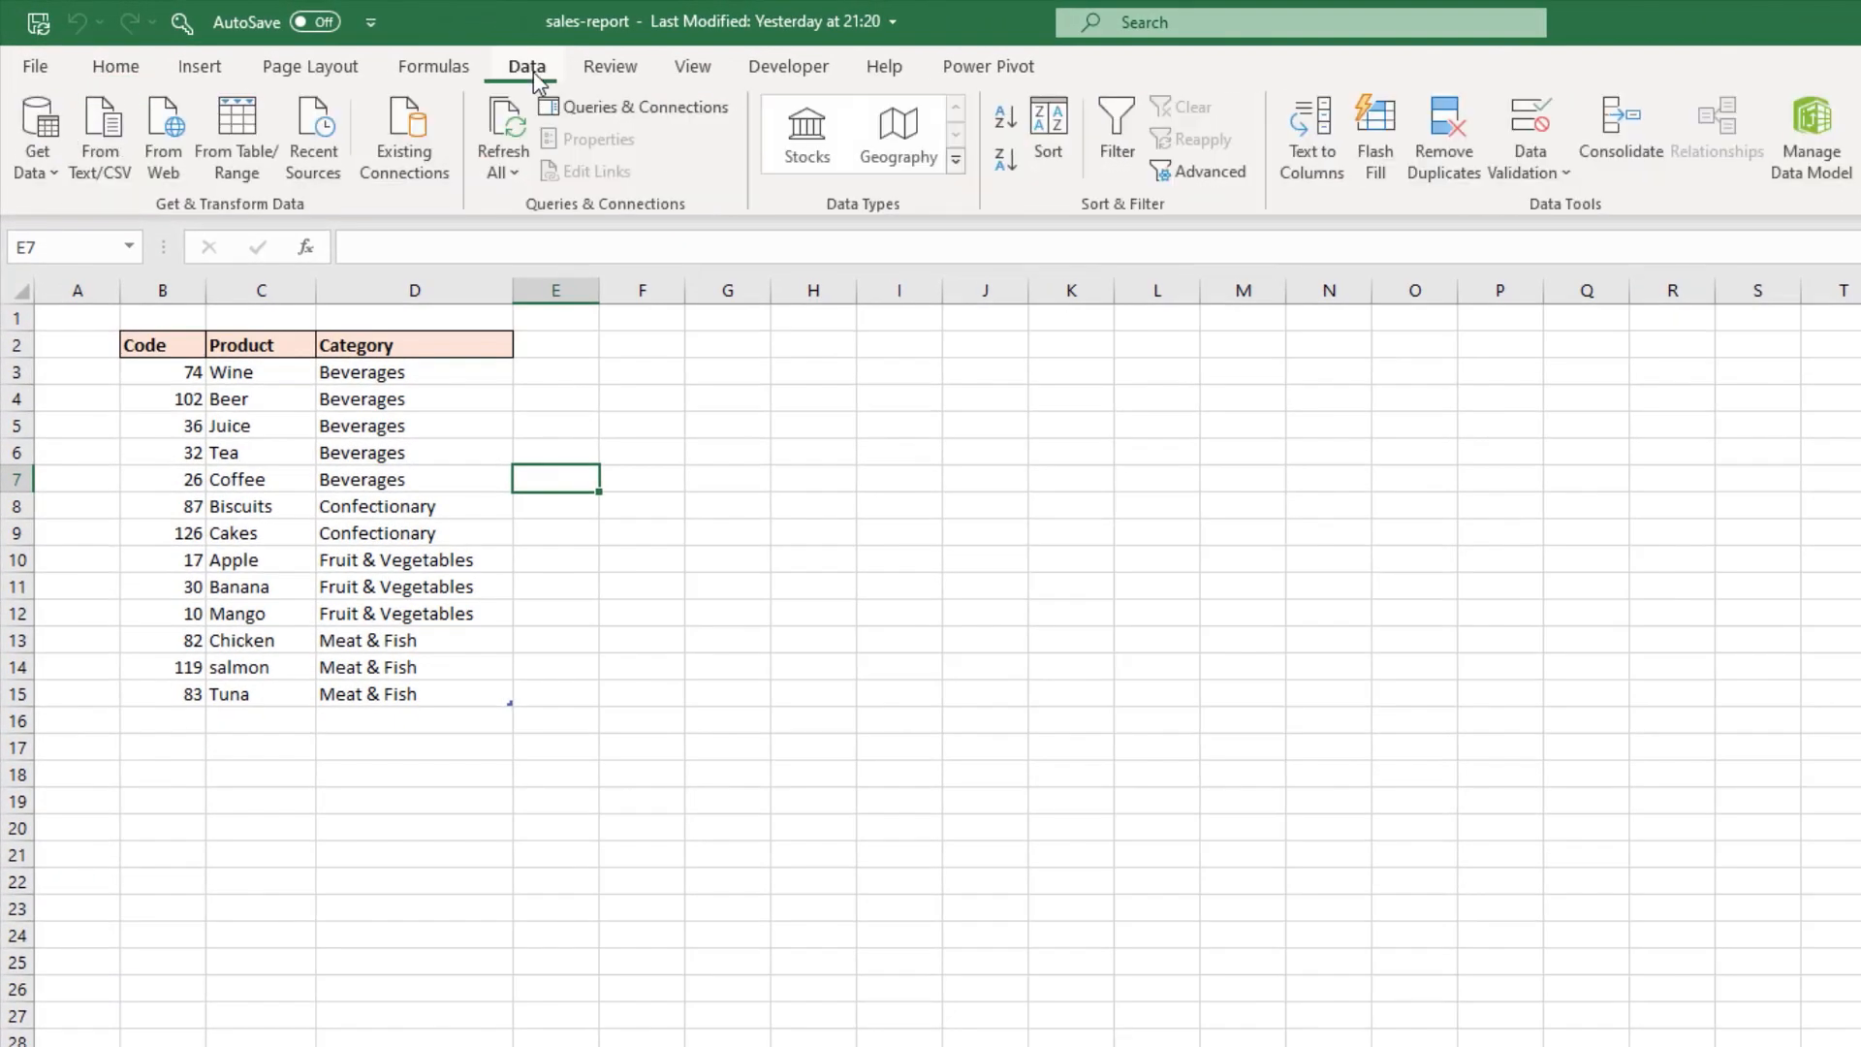
click(48, 177)
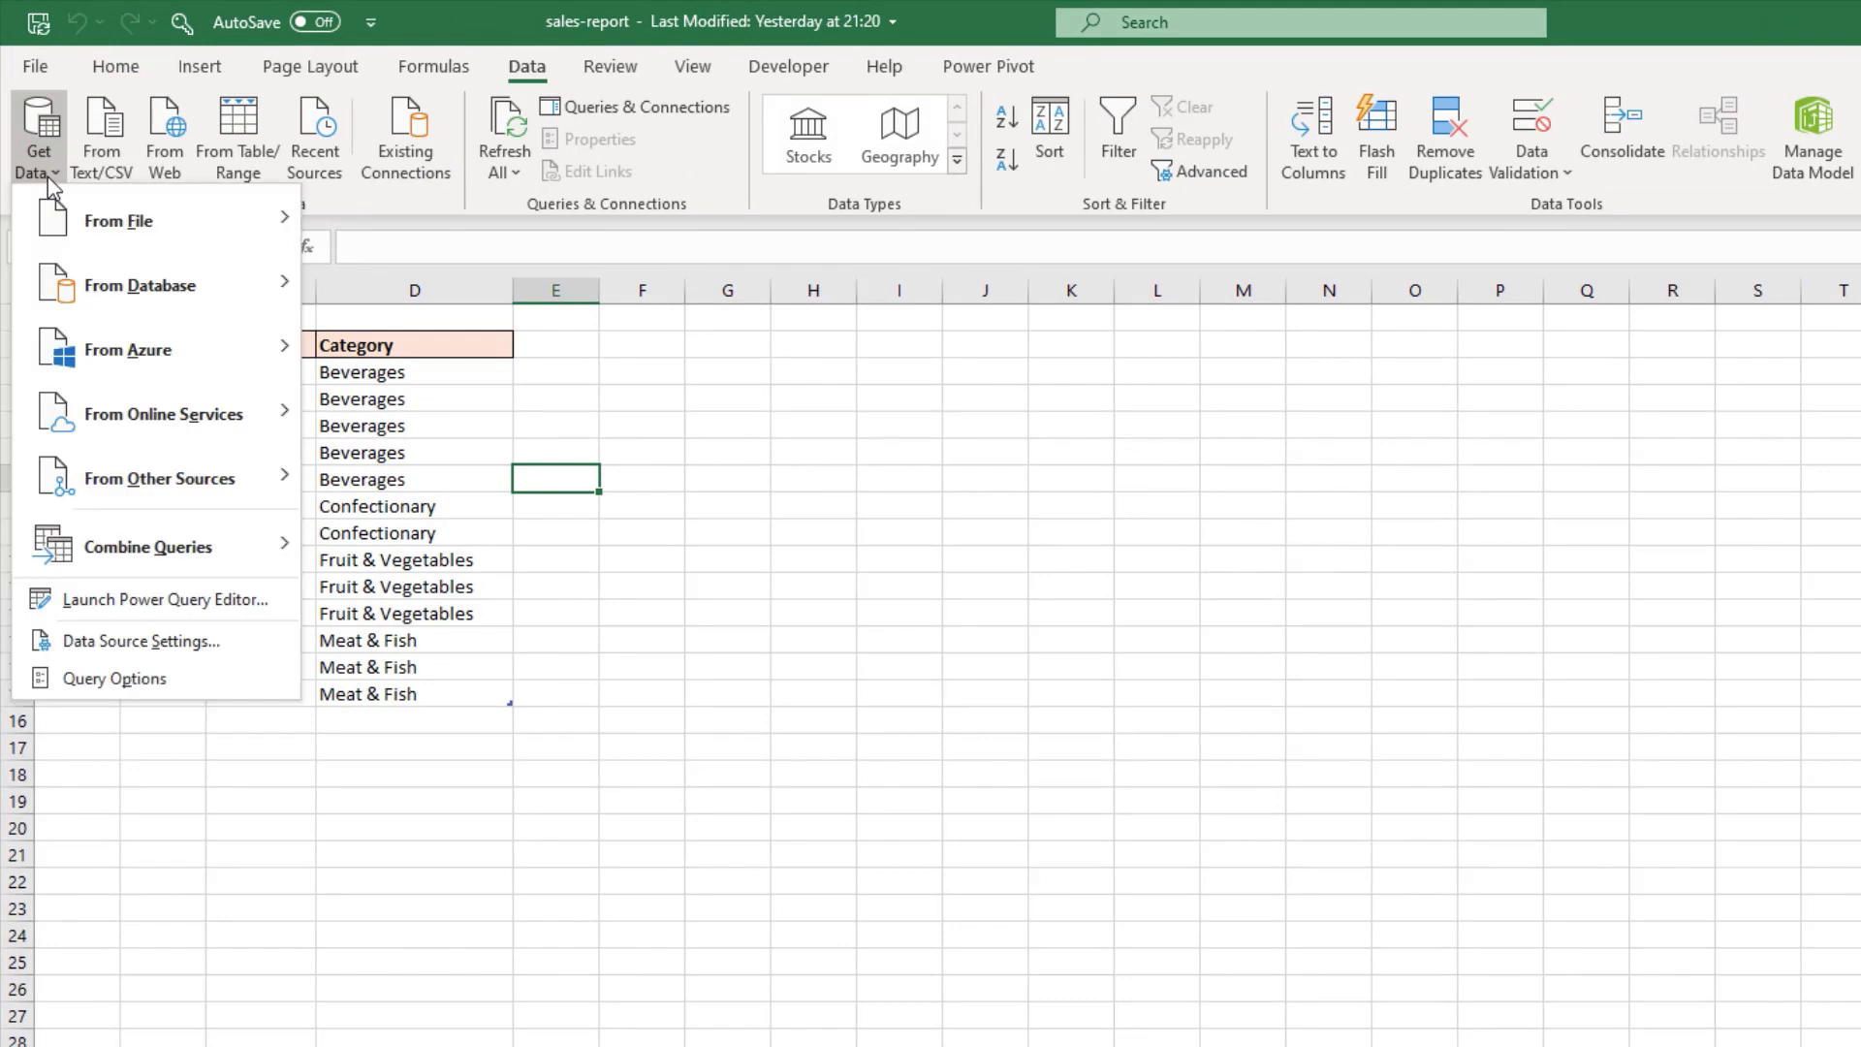
mouse_move(97, 224)
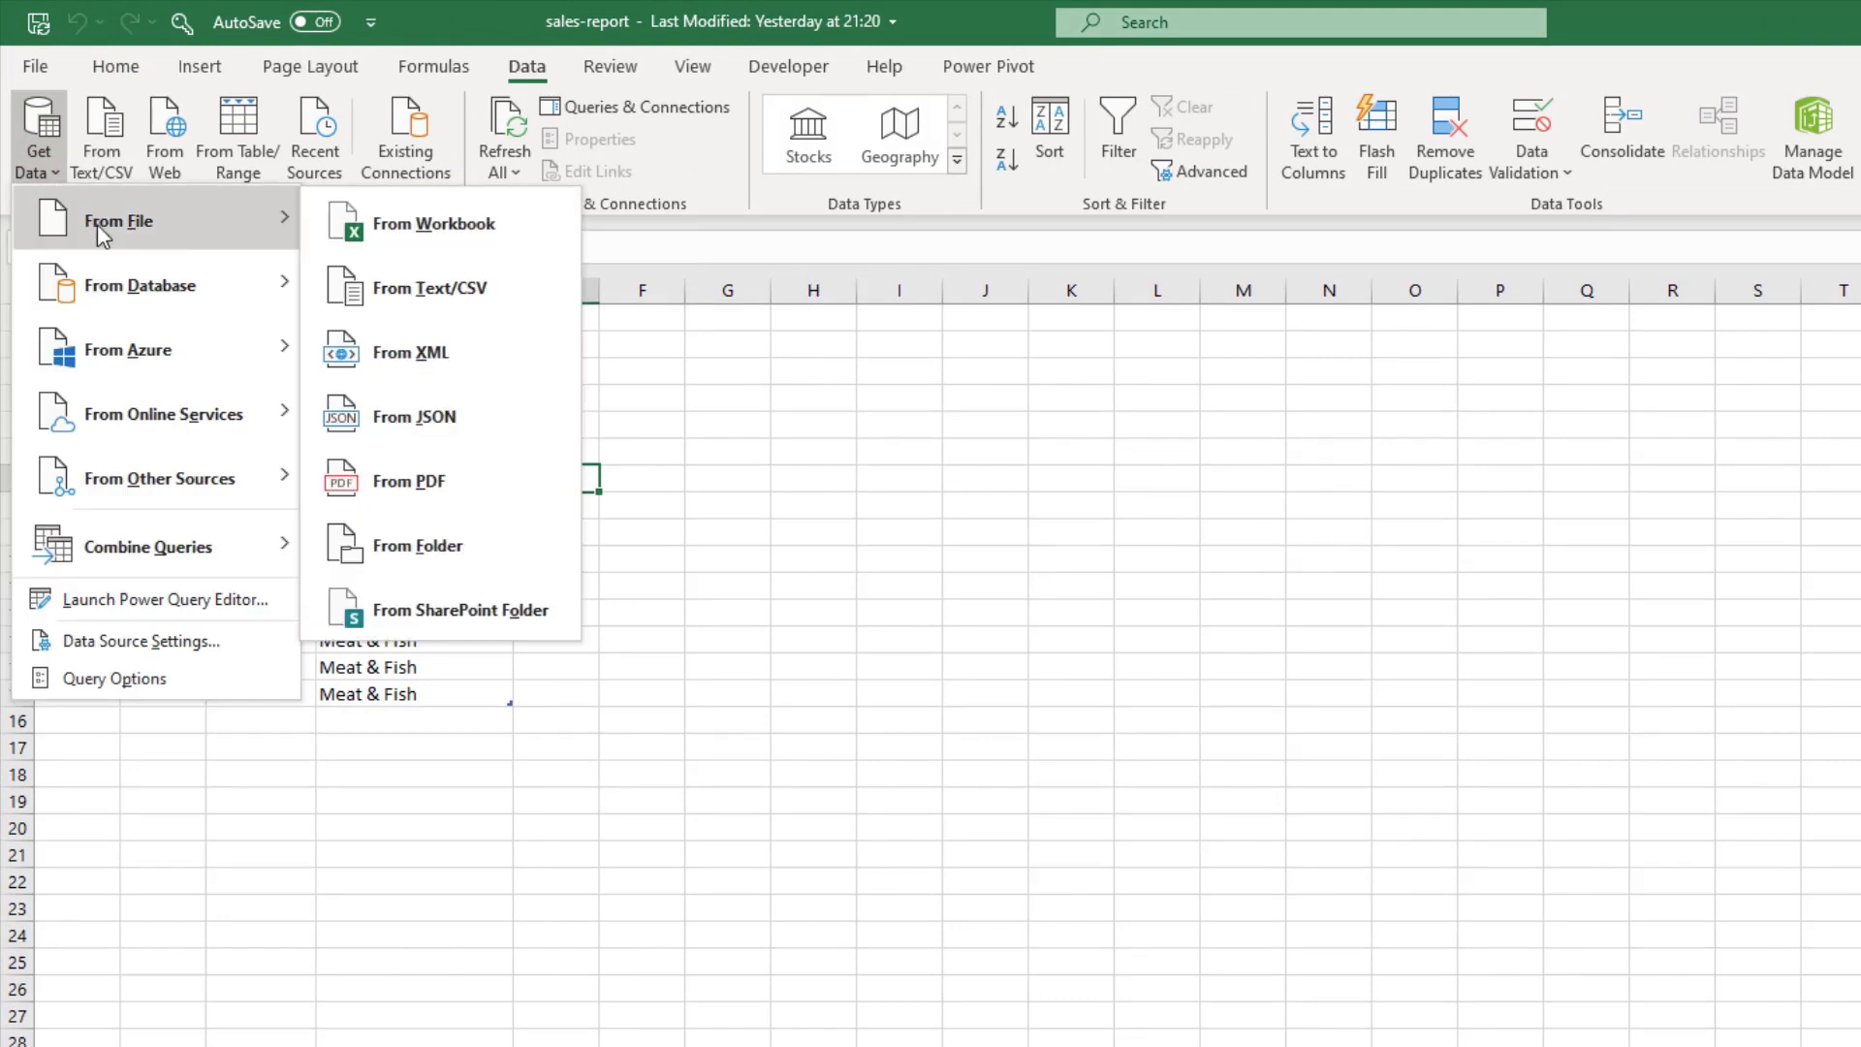
click(415, 240)
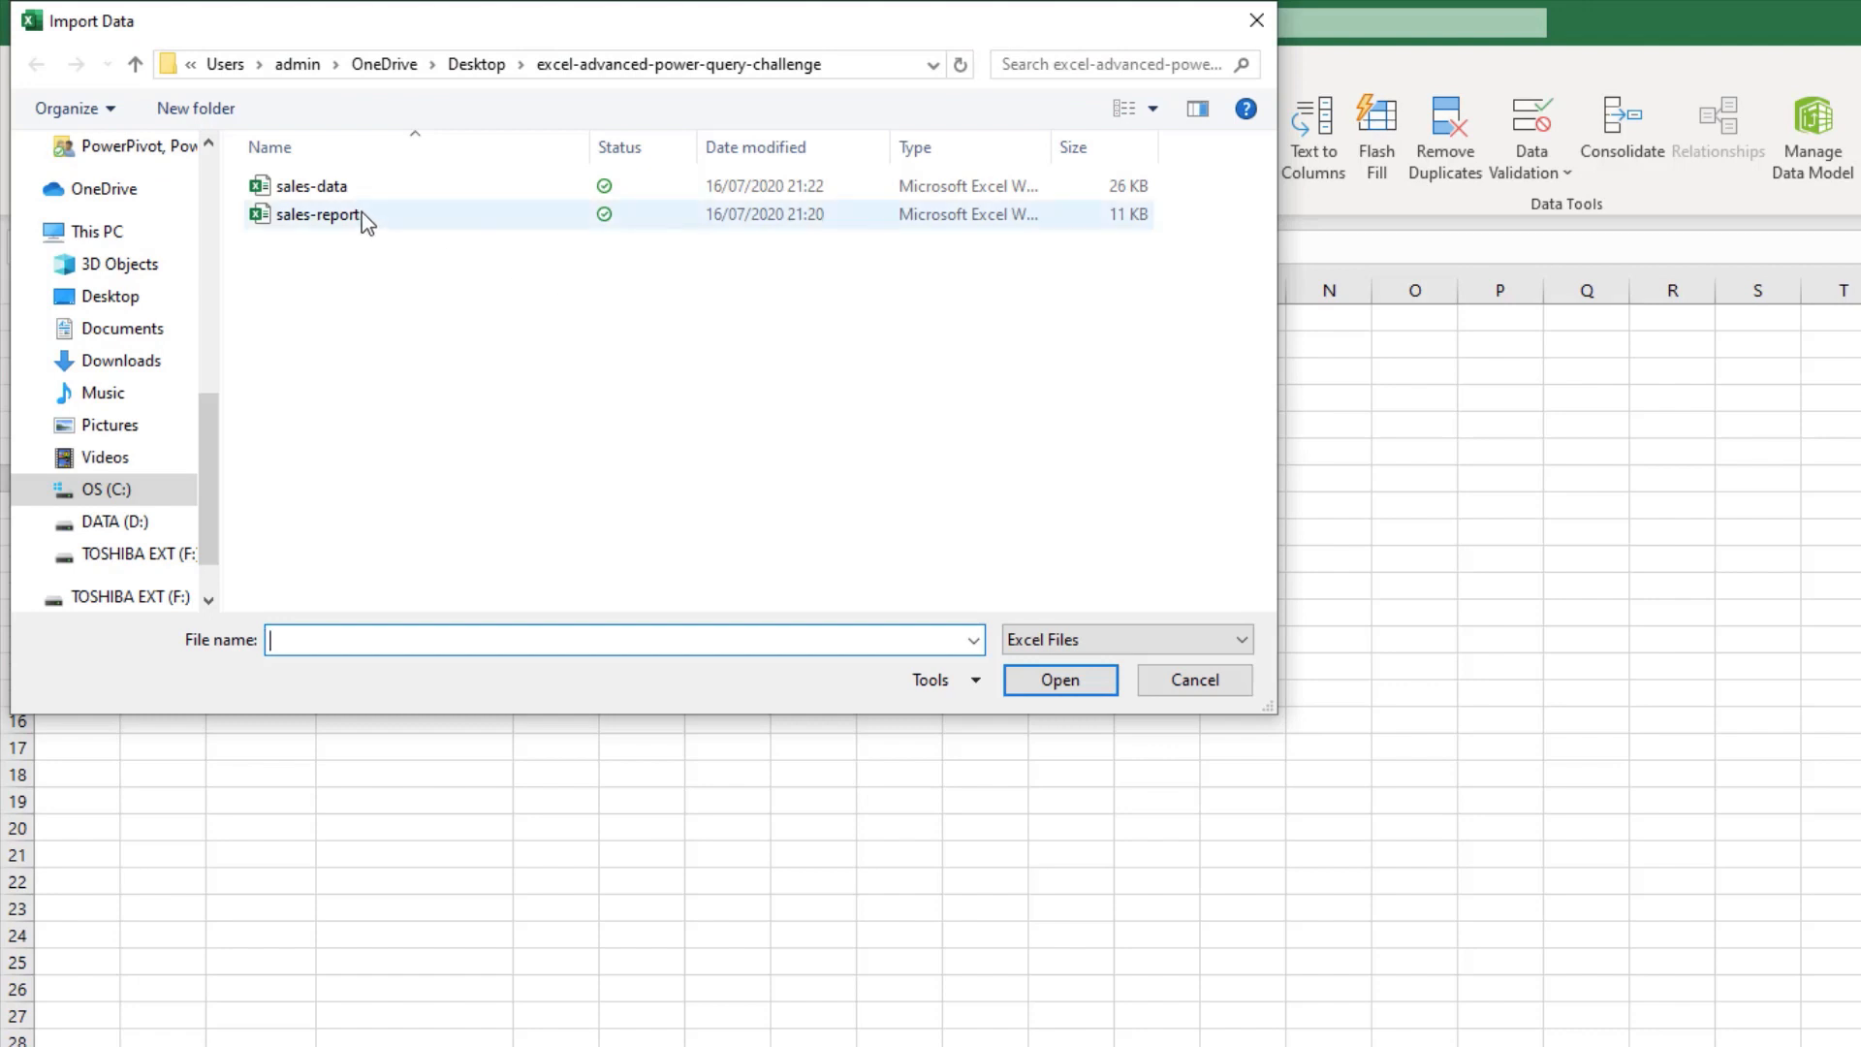
click(341, 192)
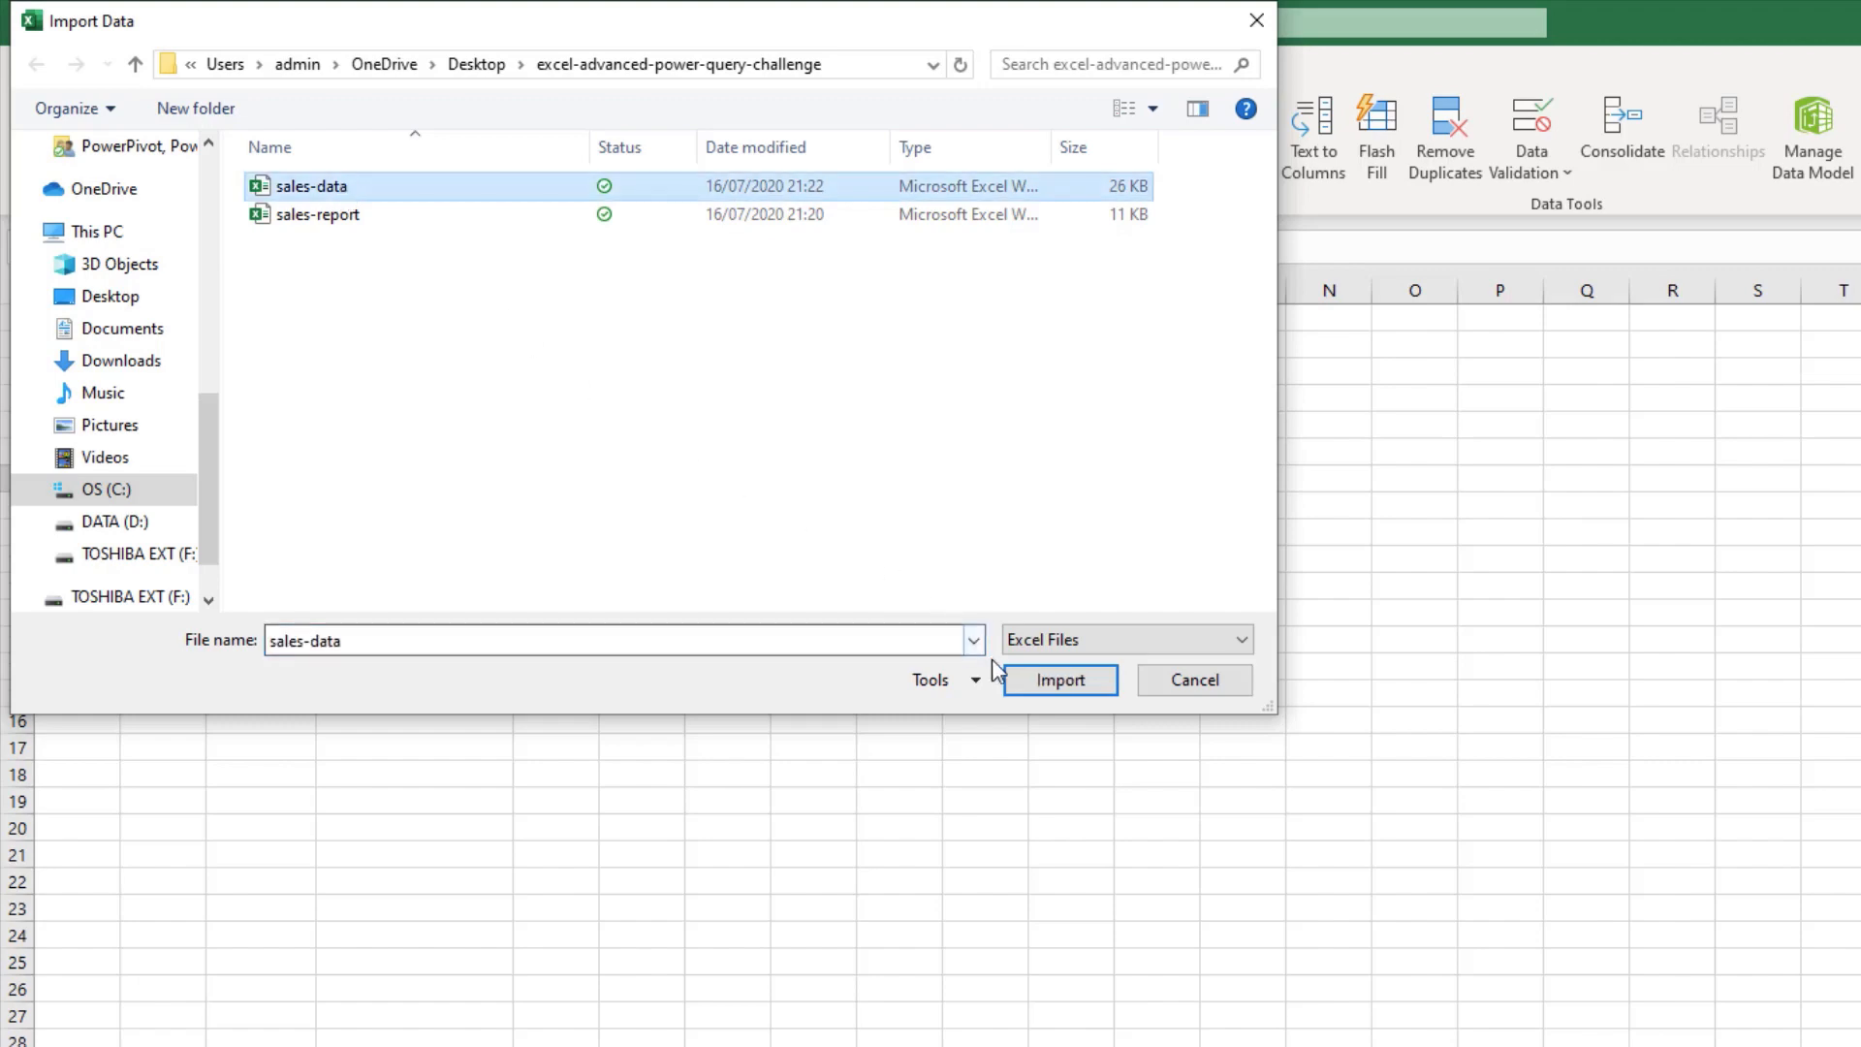
click(1026, 684)
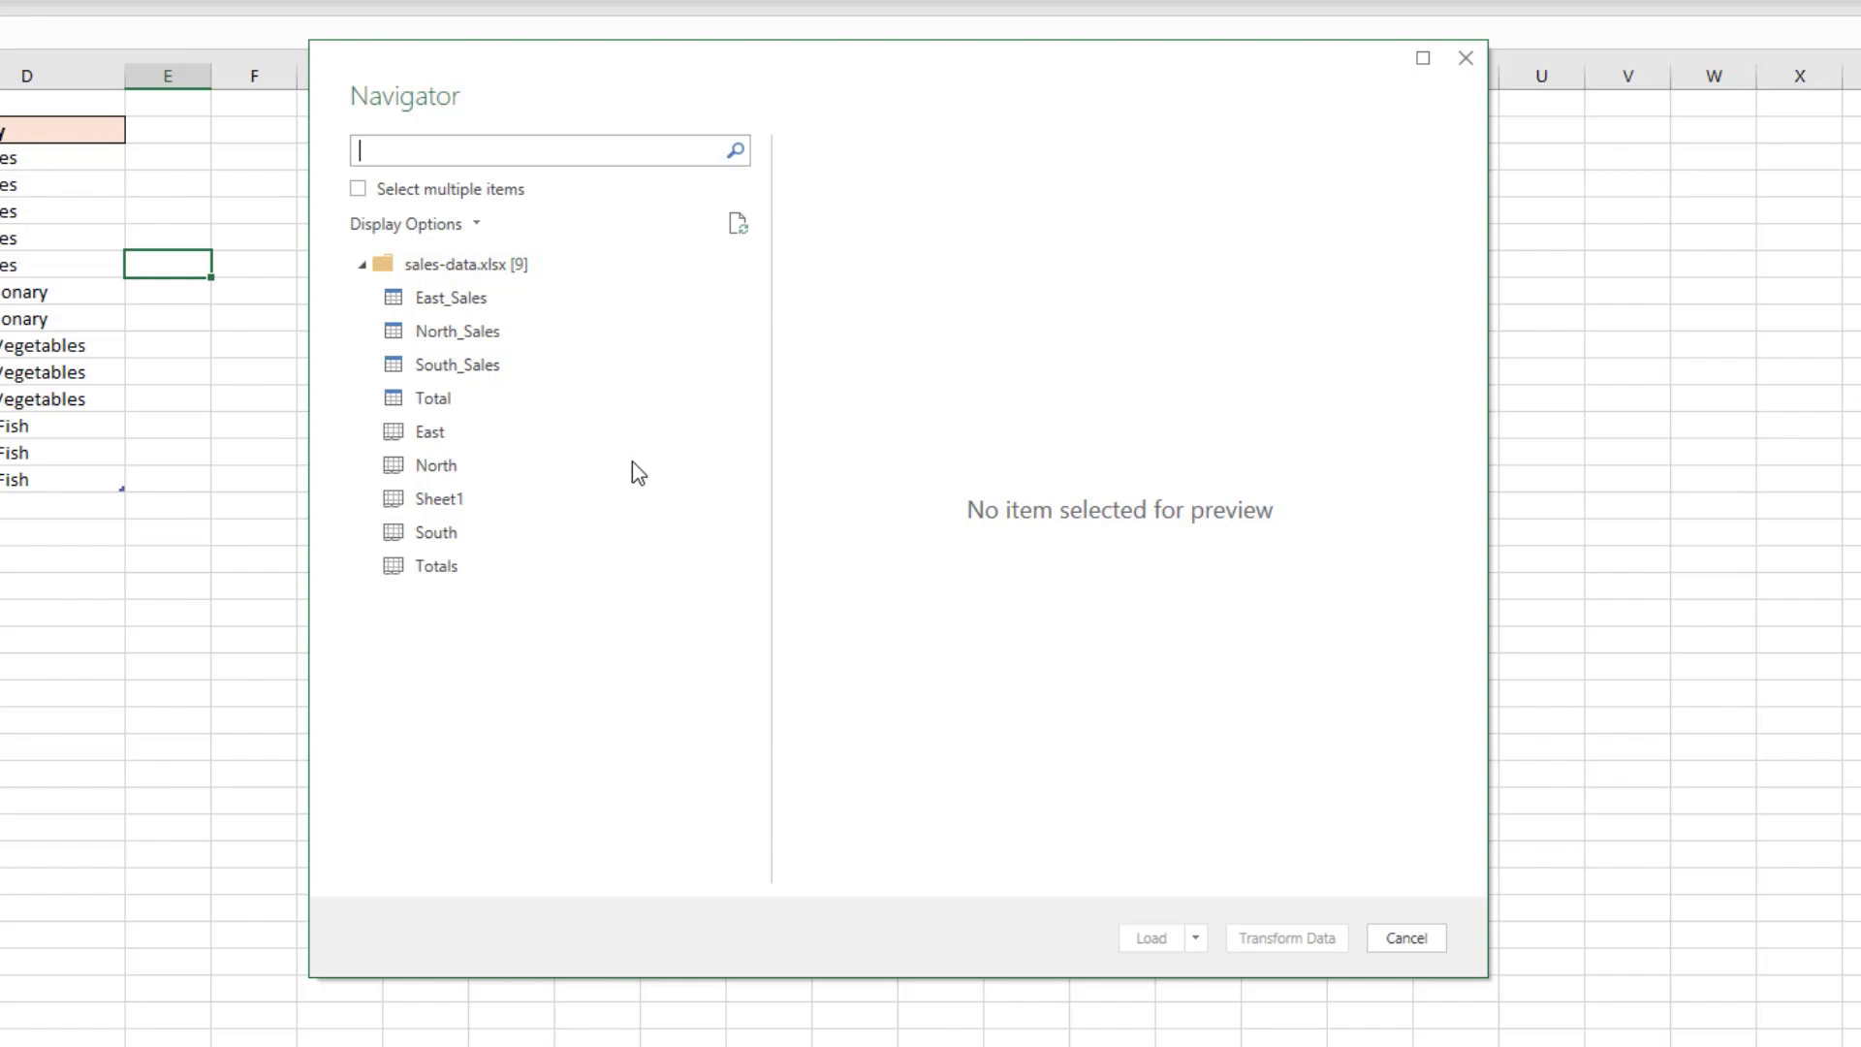
click(359, 190)
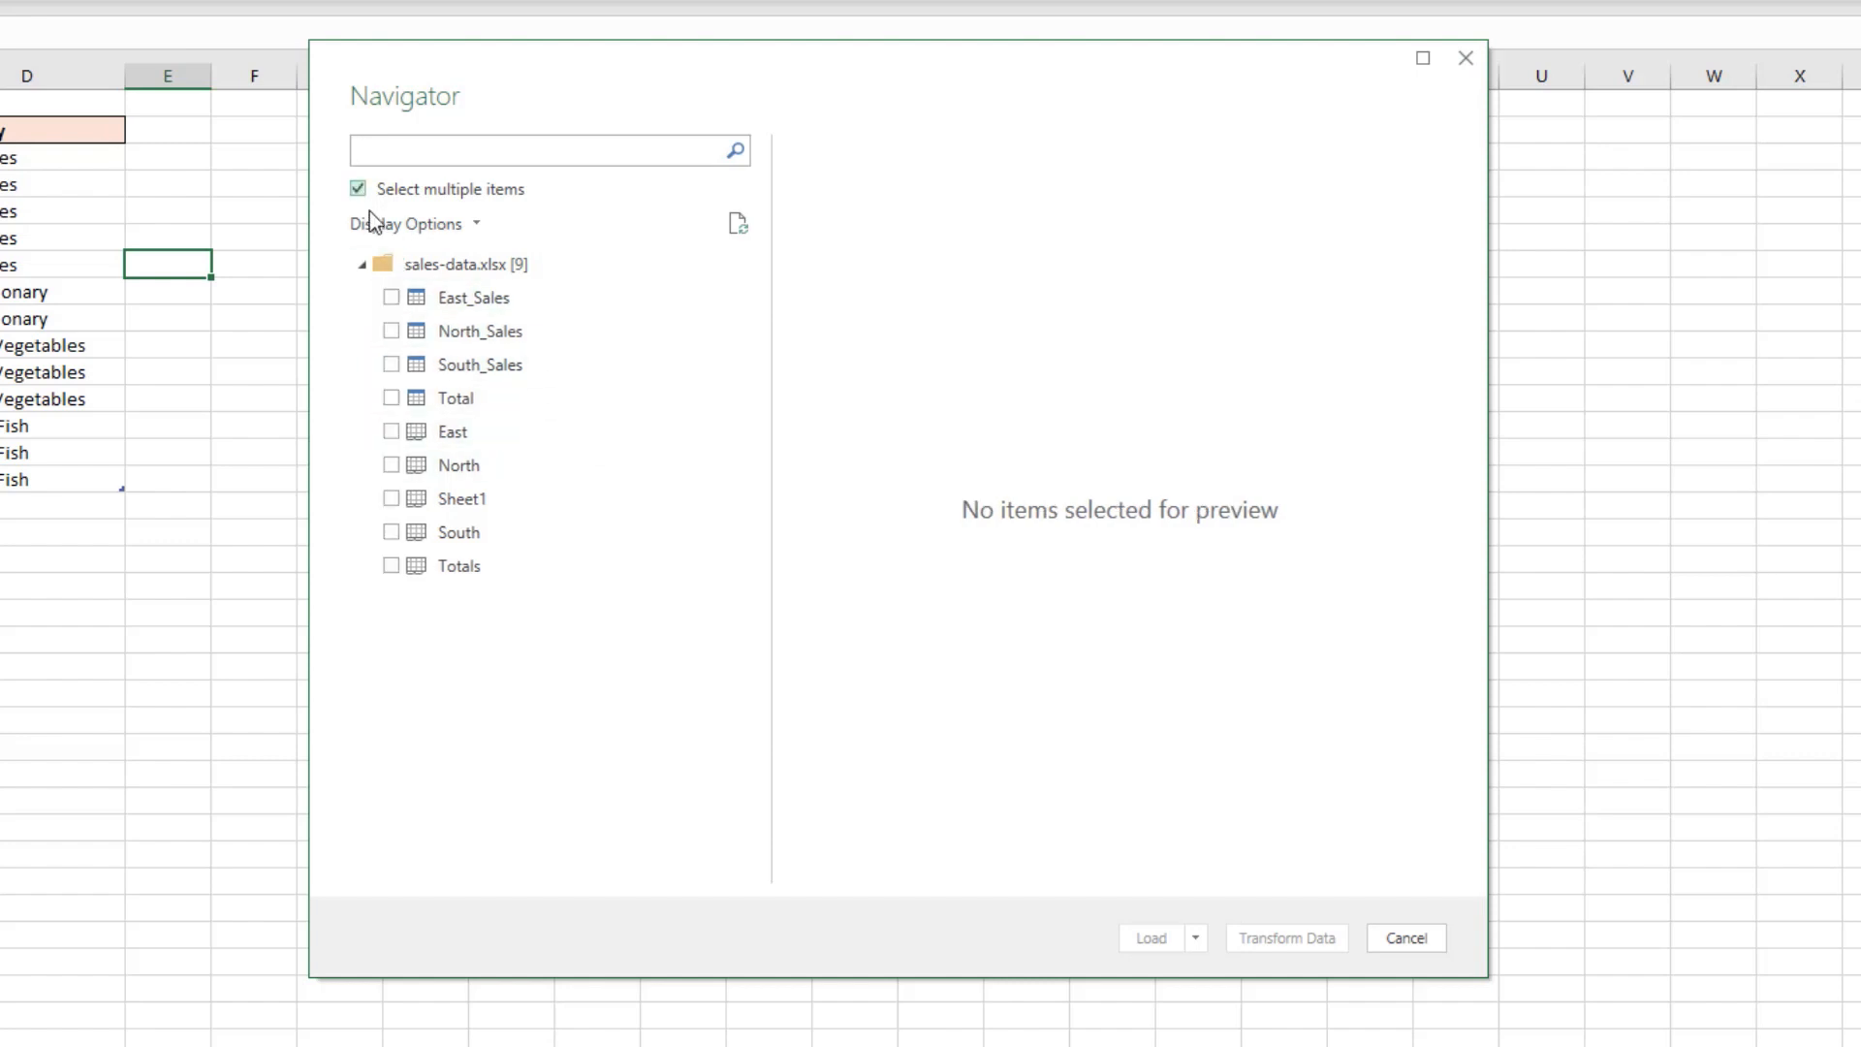
click(391, 298)
click(392, 329)
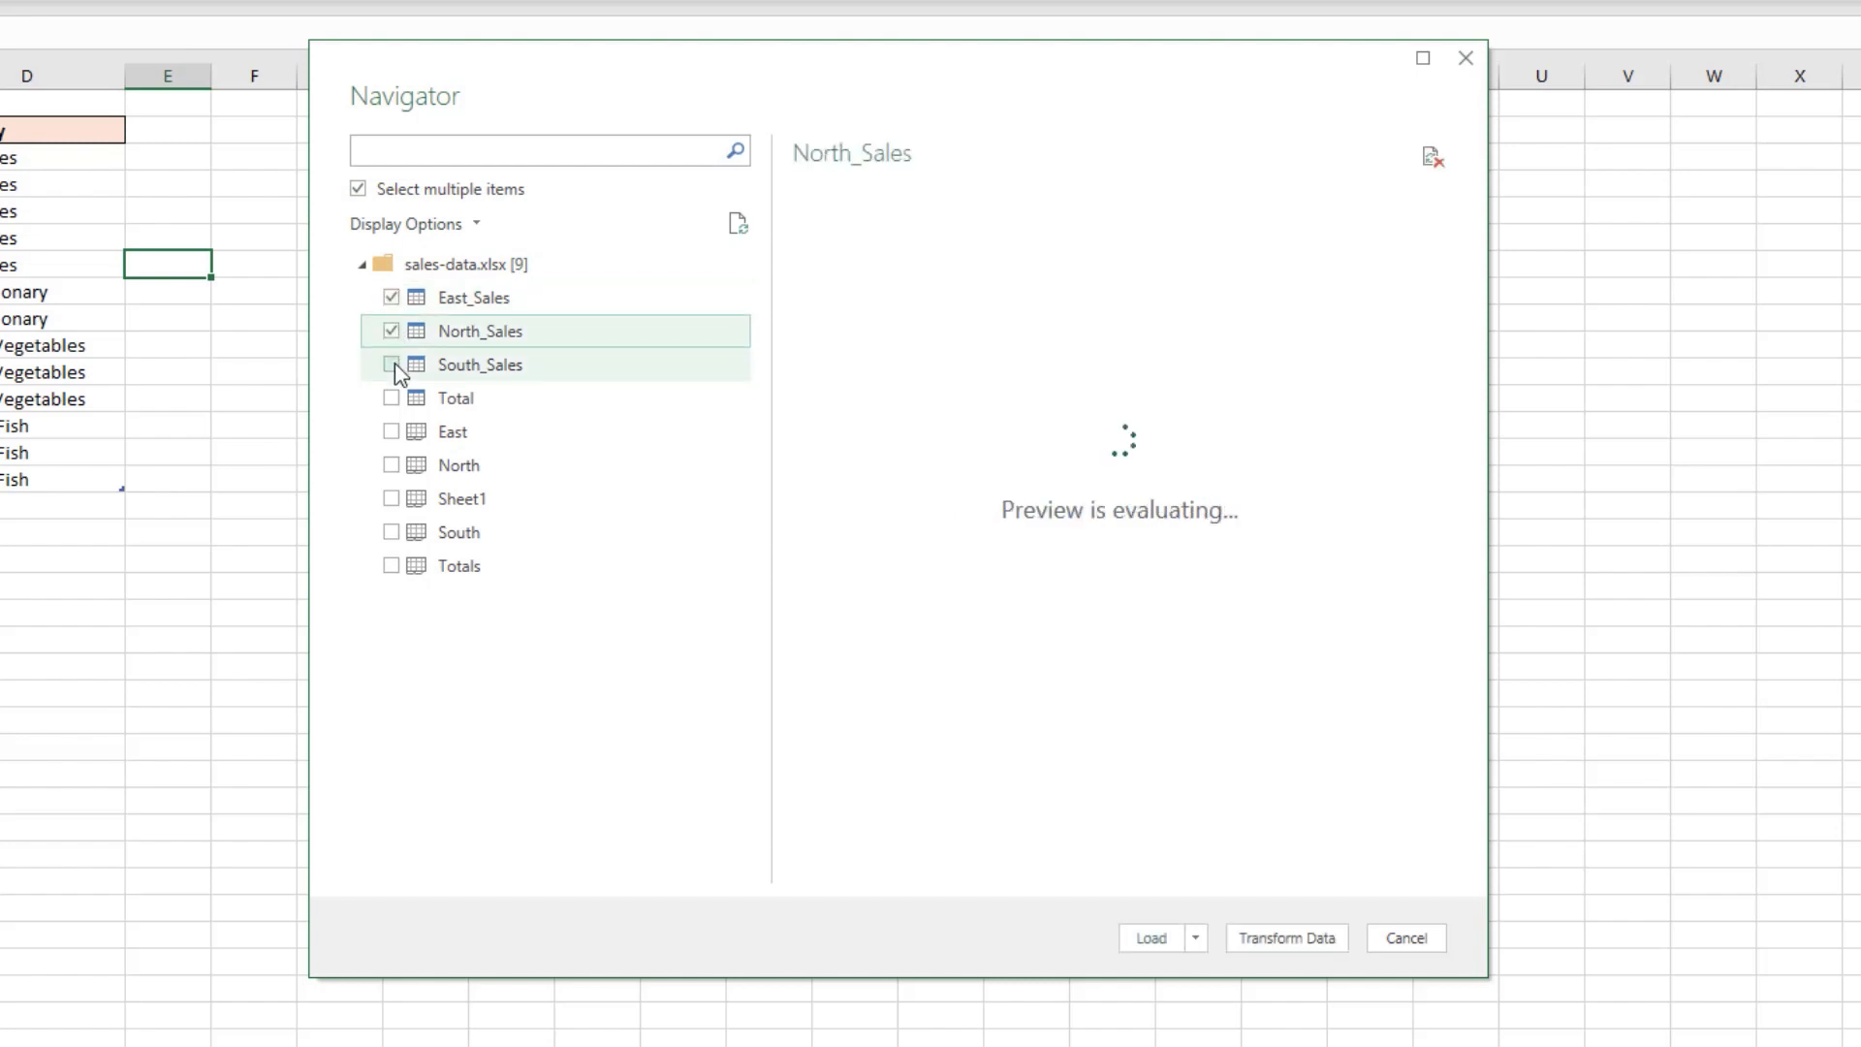
click(392, 363)
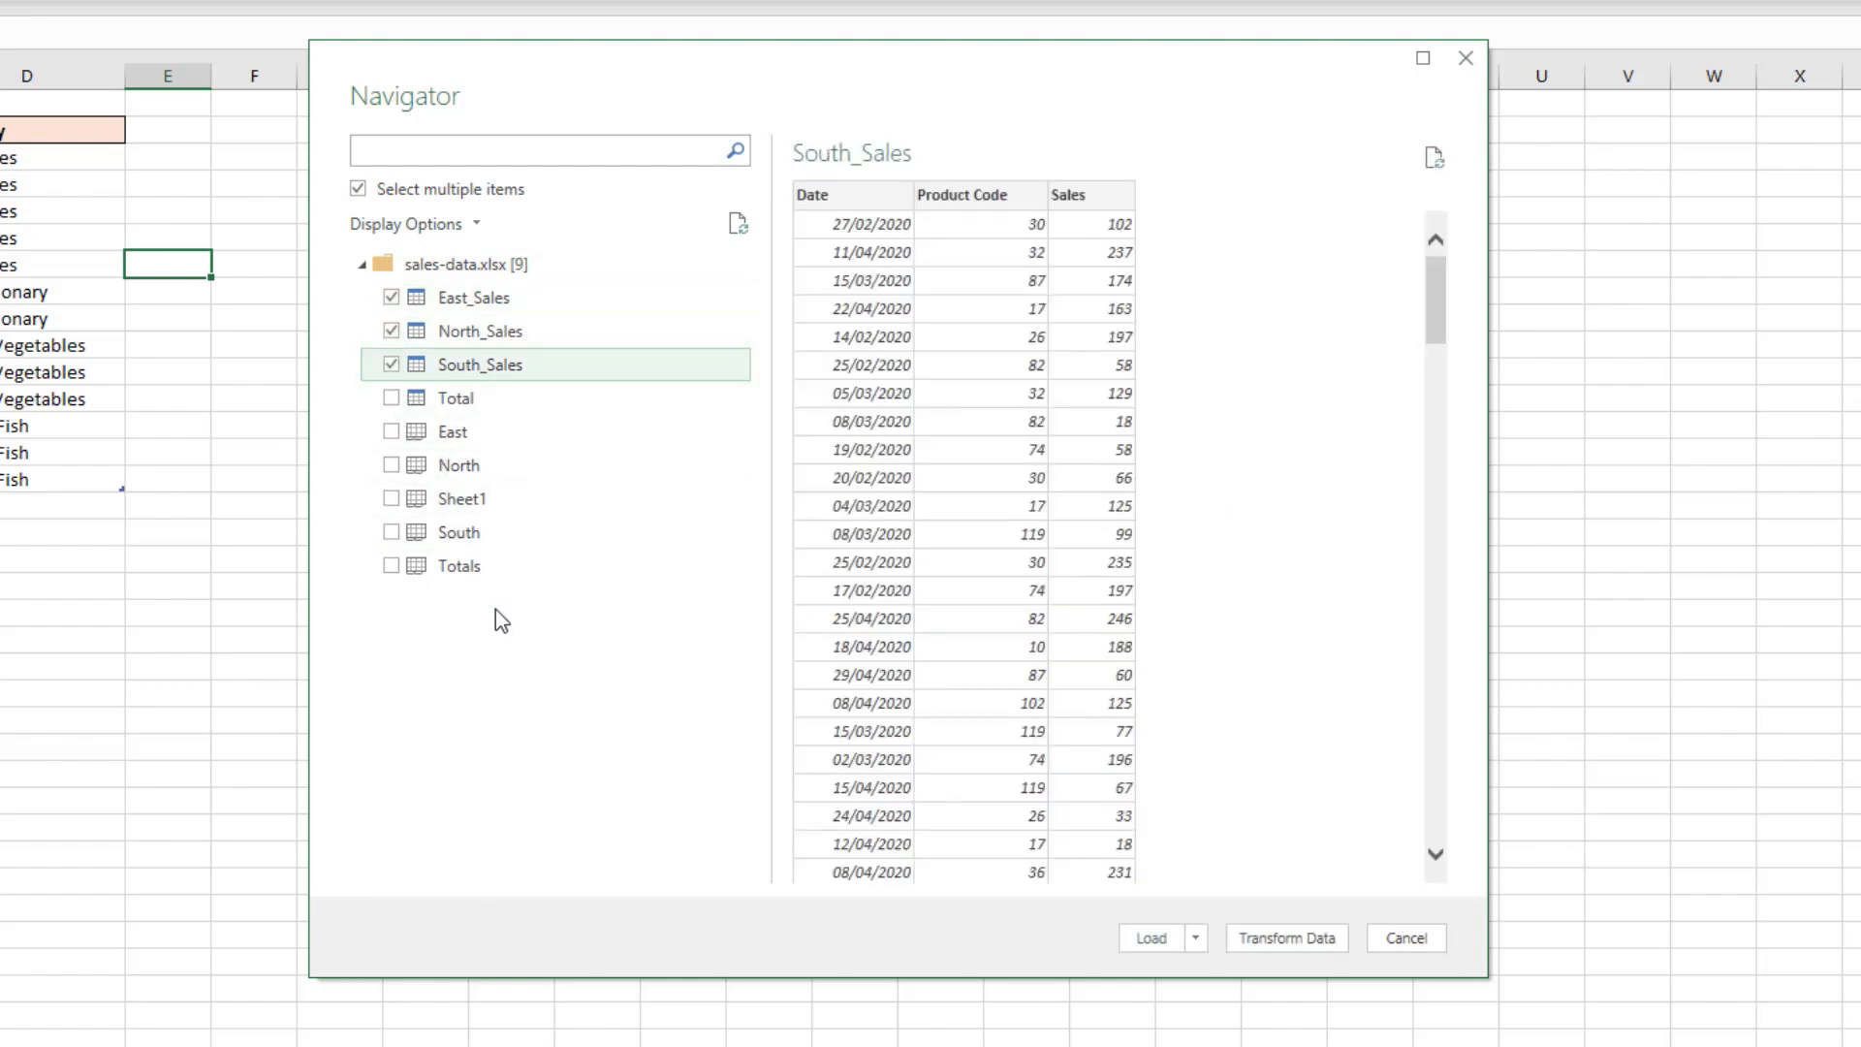
click(392, 364)
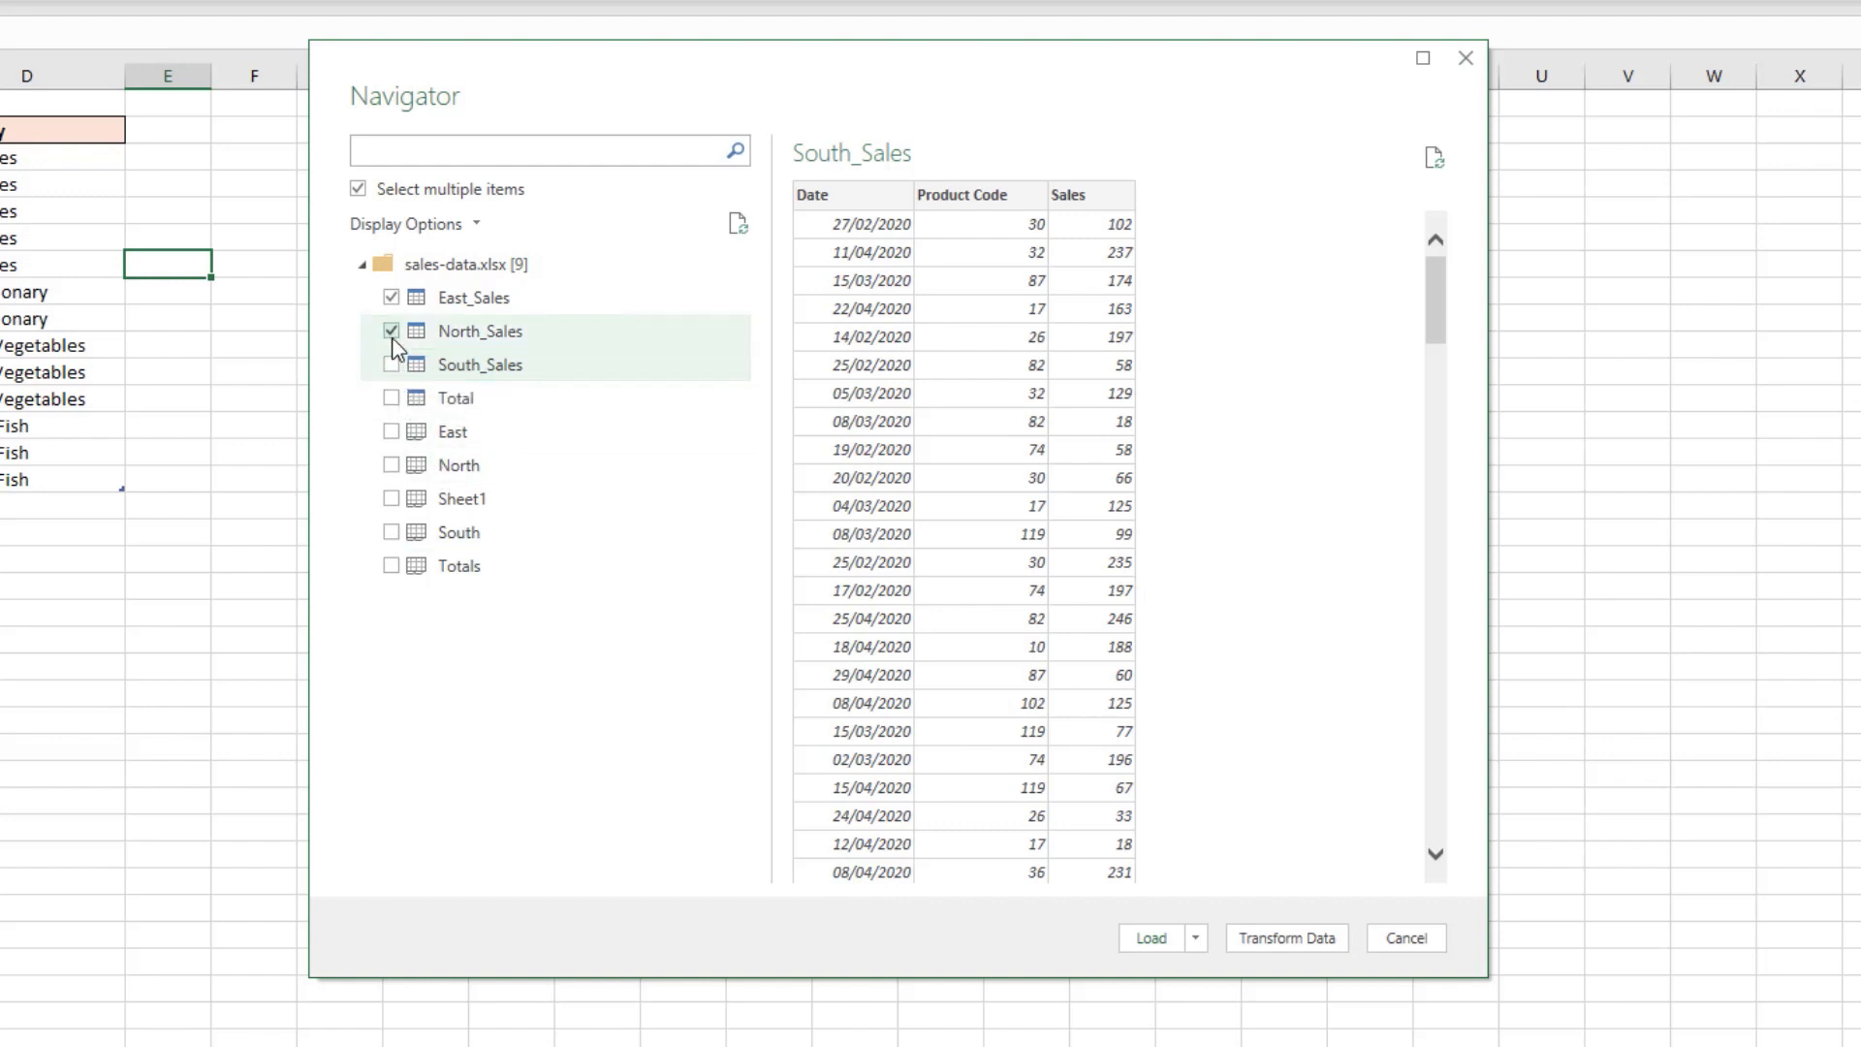
click(391, 331)
click(392, 297)
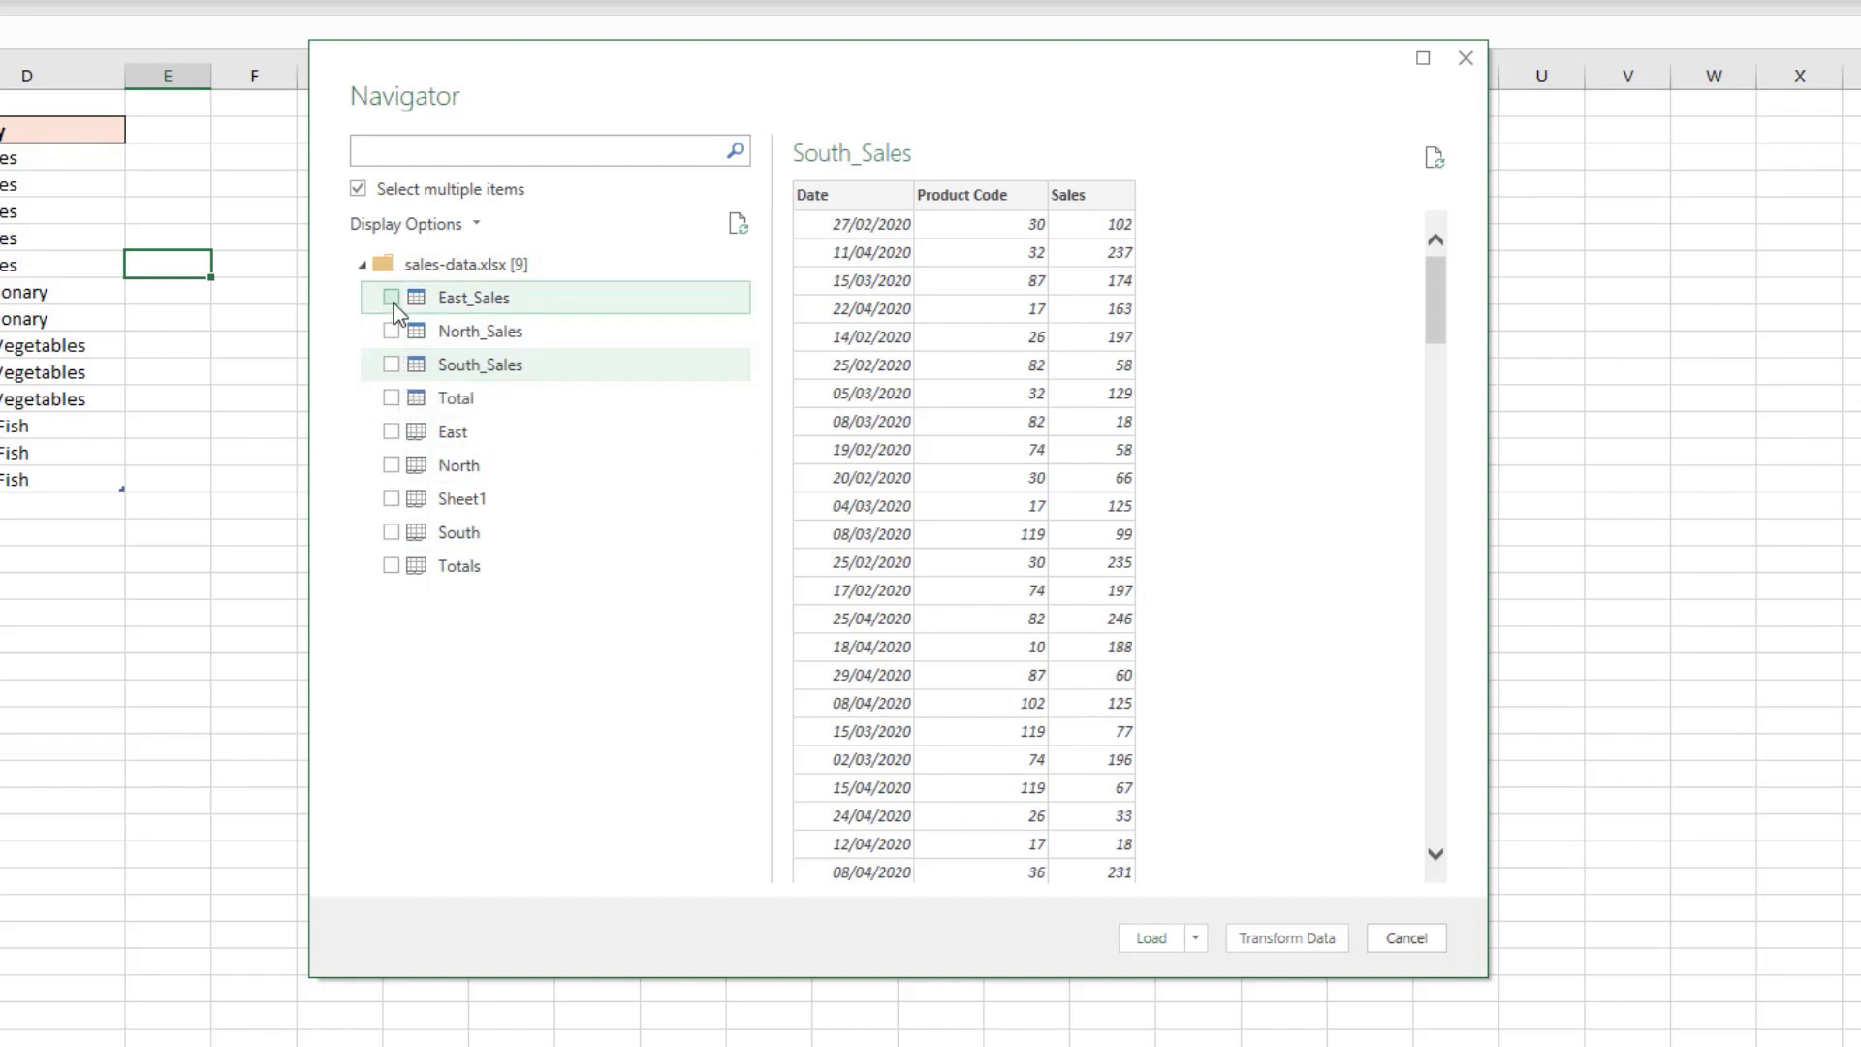
click(358, 190)
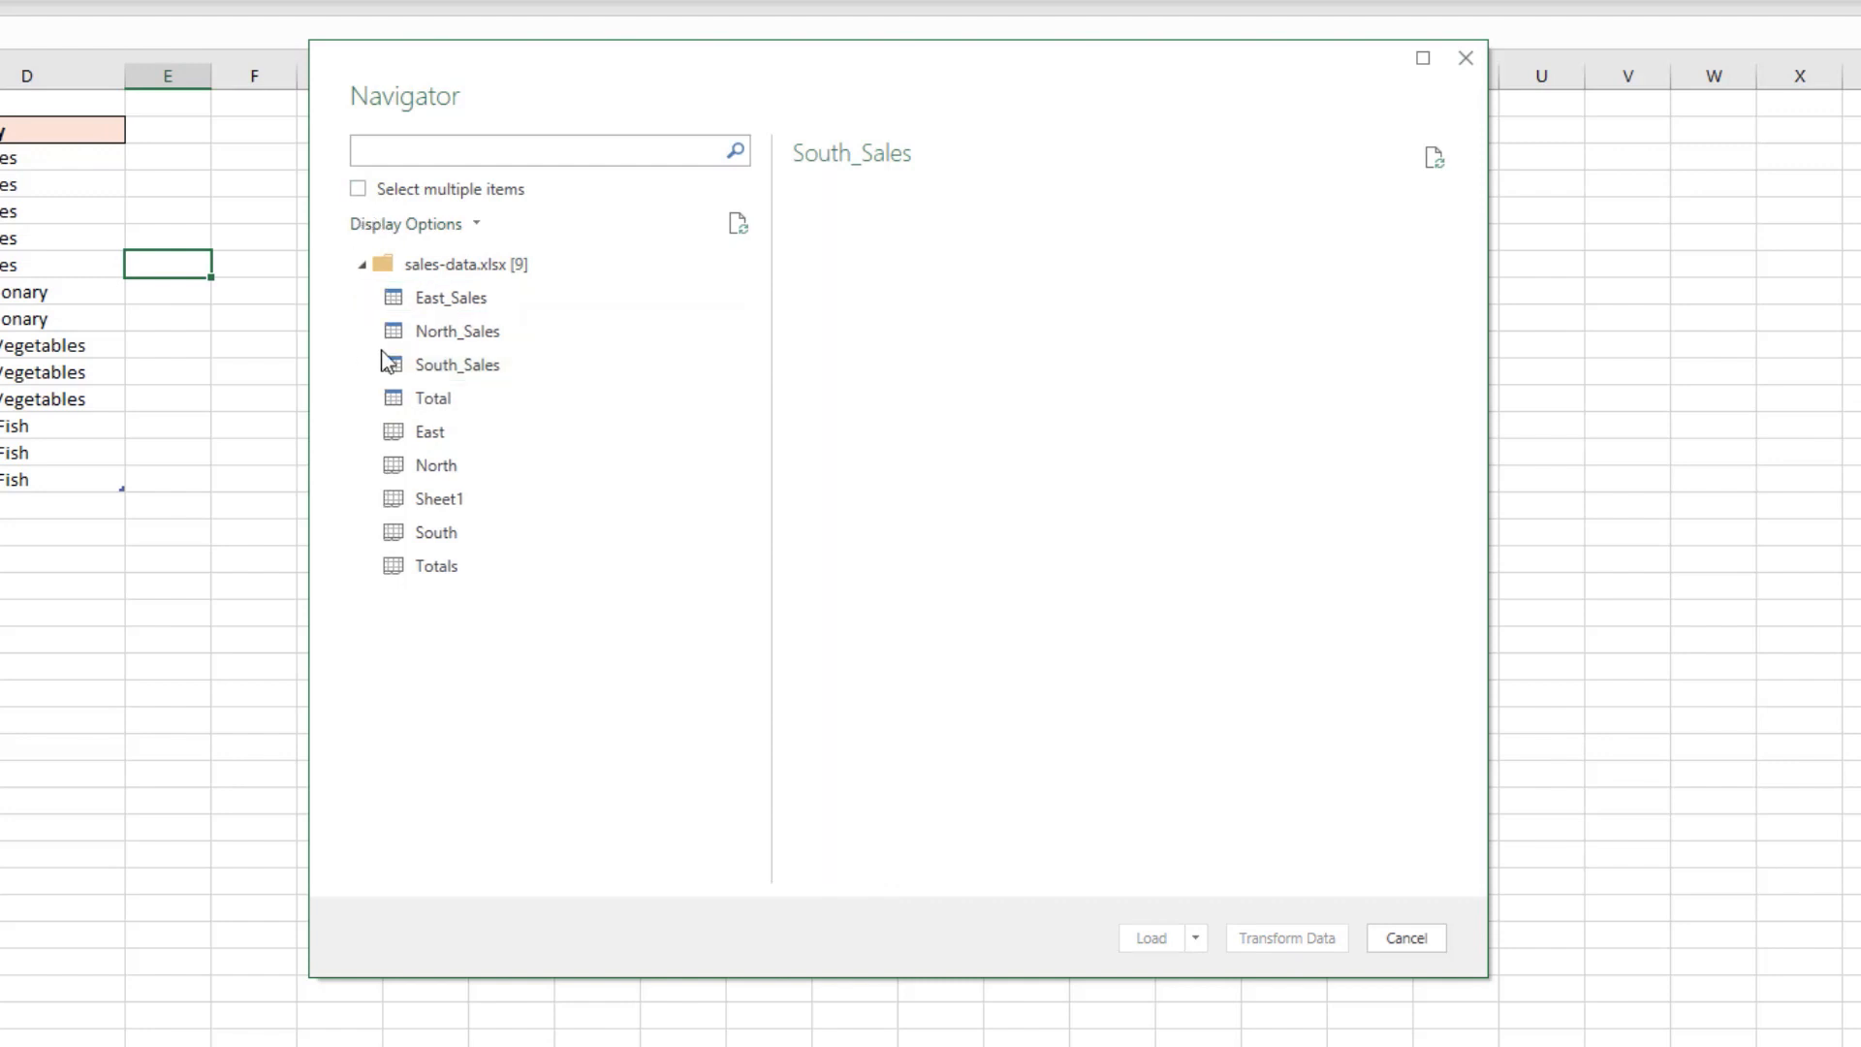
- Select the whole sales-data.xlsx workbook as the source and open it for transformation in the Power Query Editor
click(481, 264)
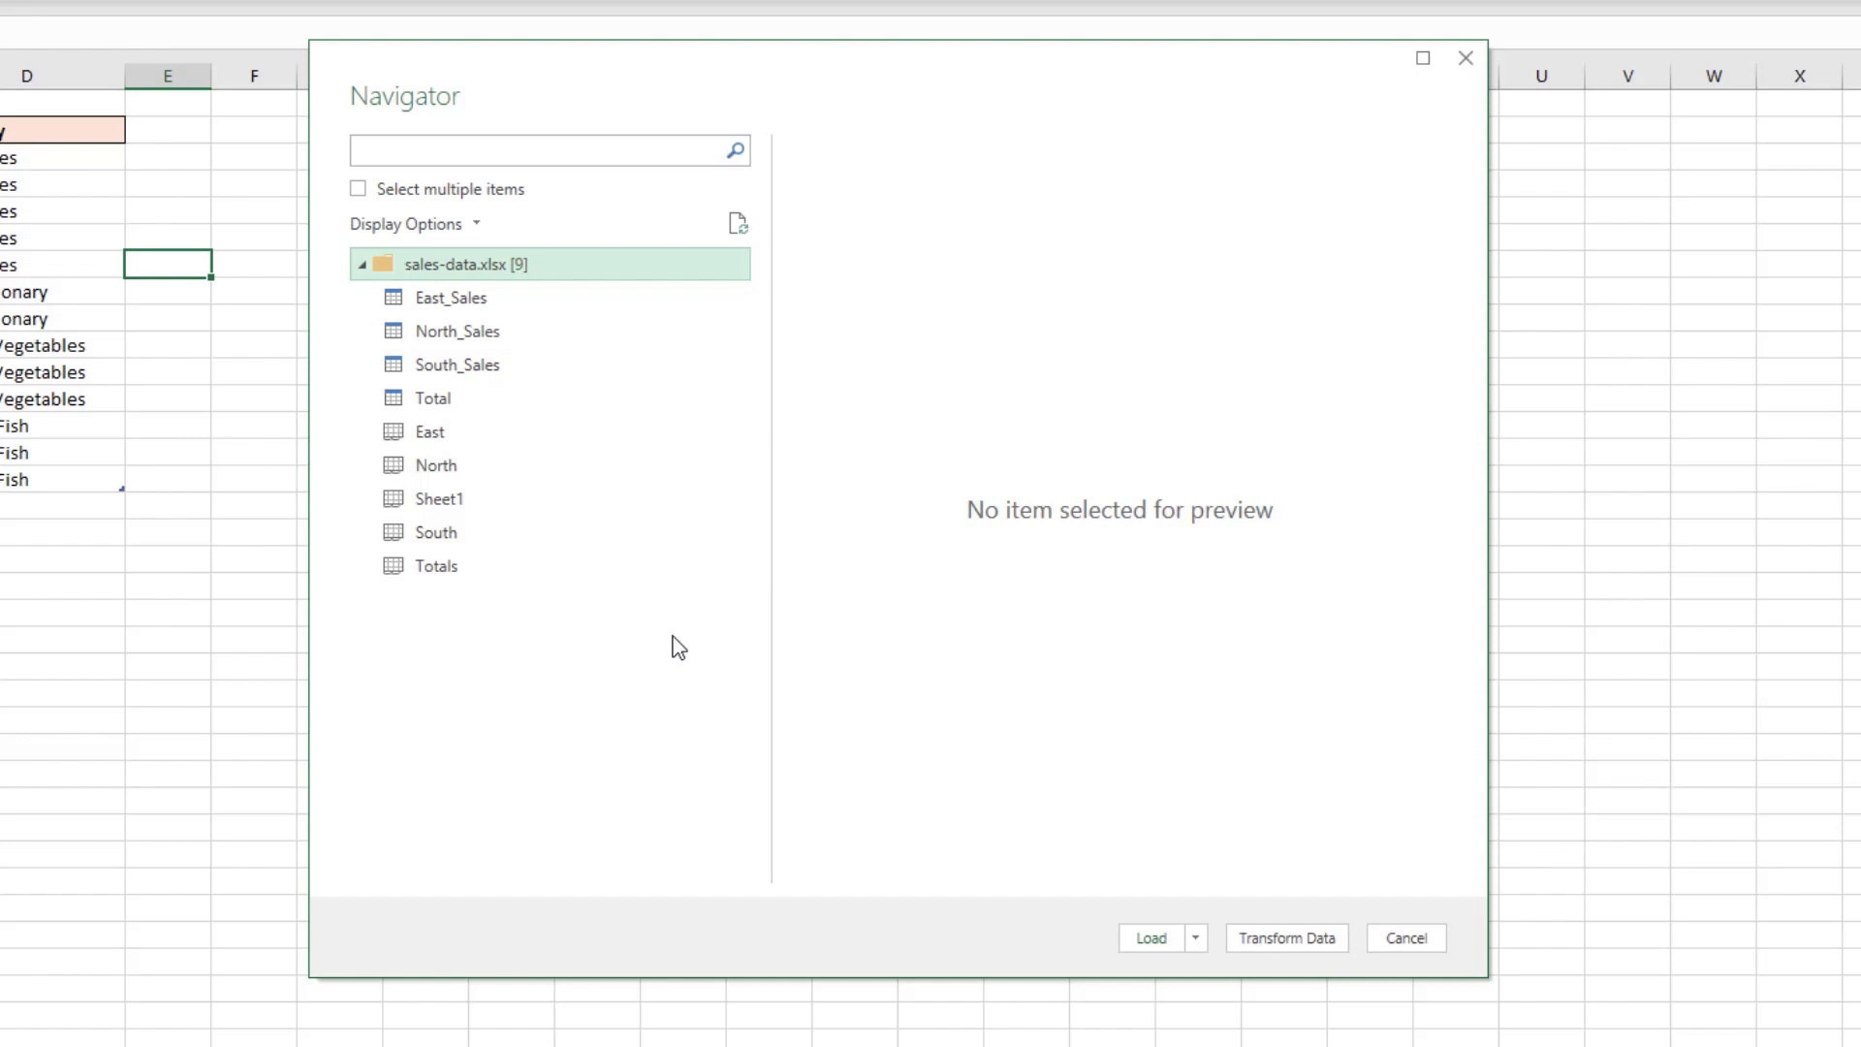
click(1257, 944)
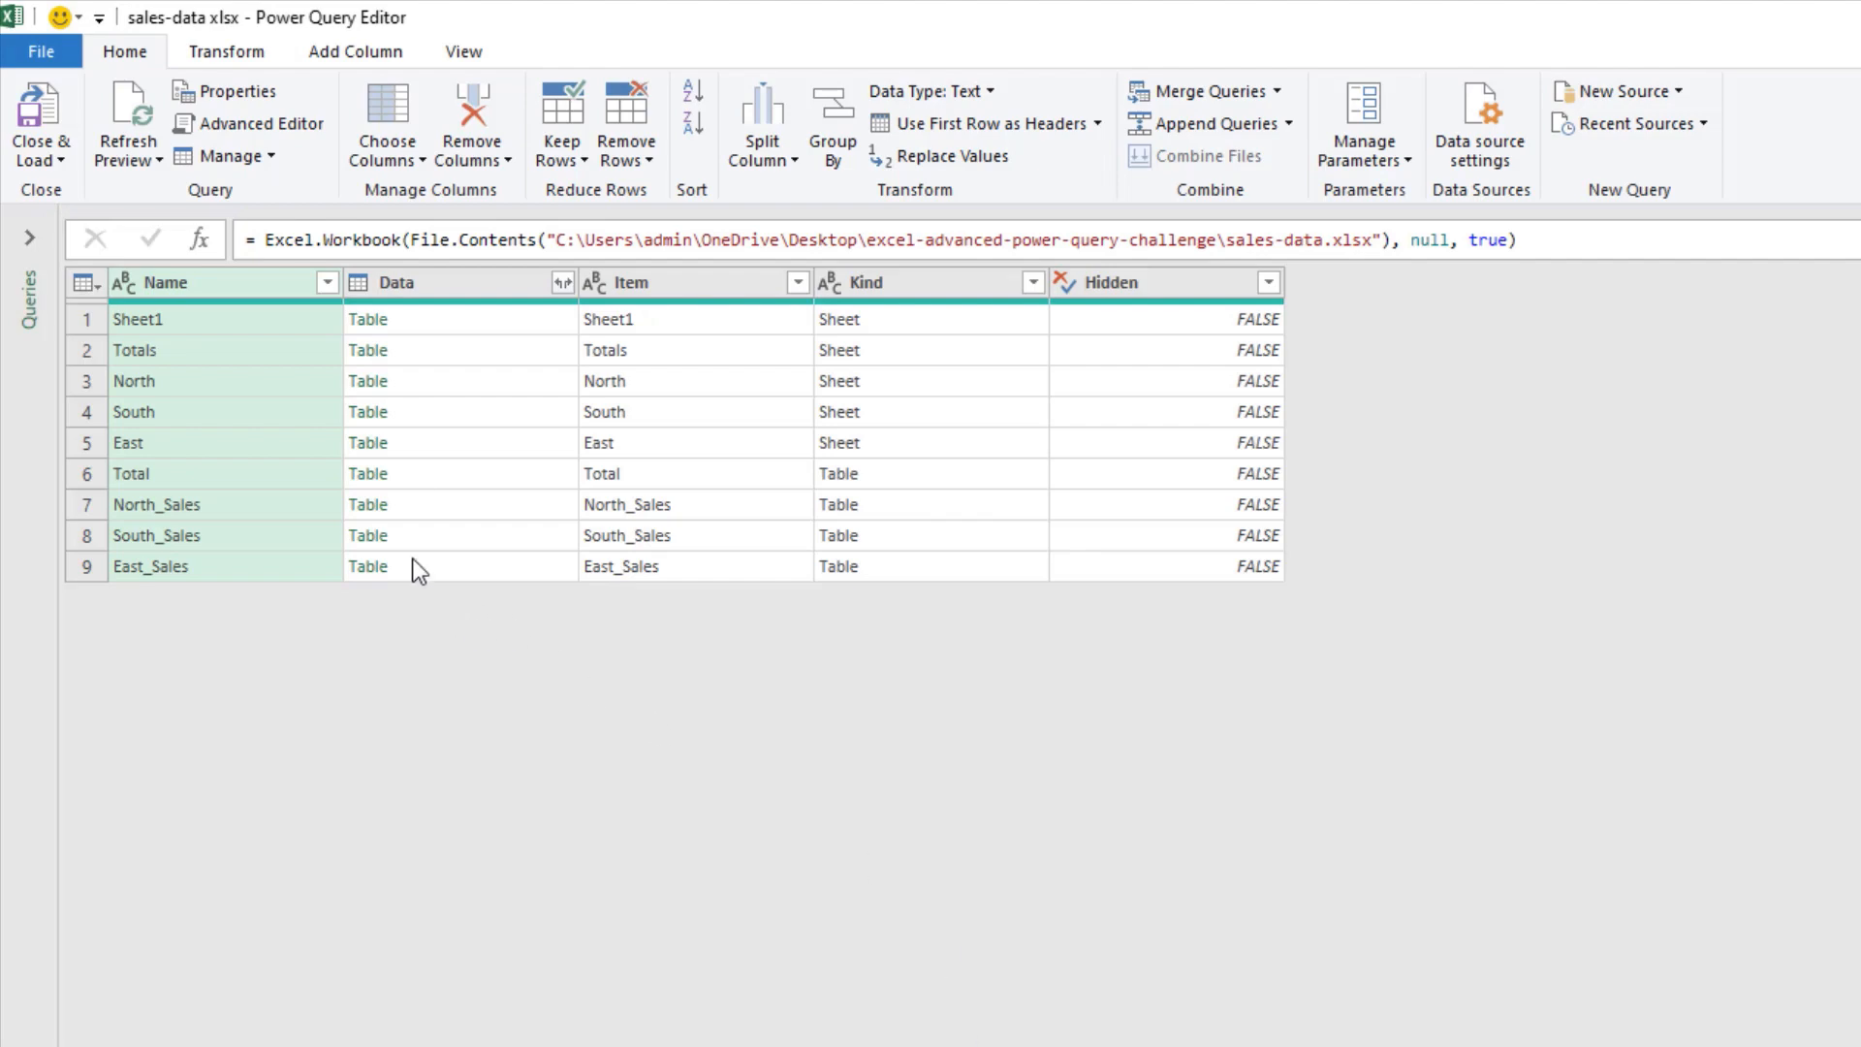
- Filter the Name column to keep only rows whose name ends with "Sales"
click(328, 283)
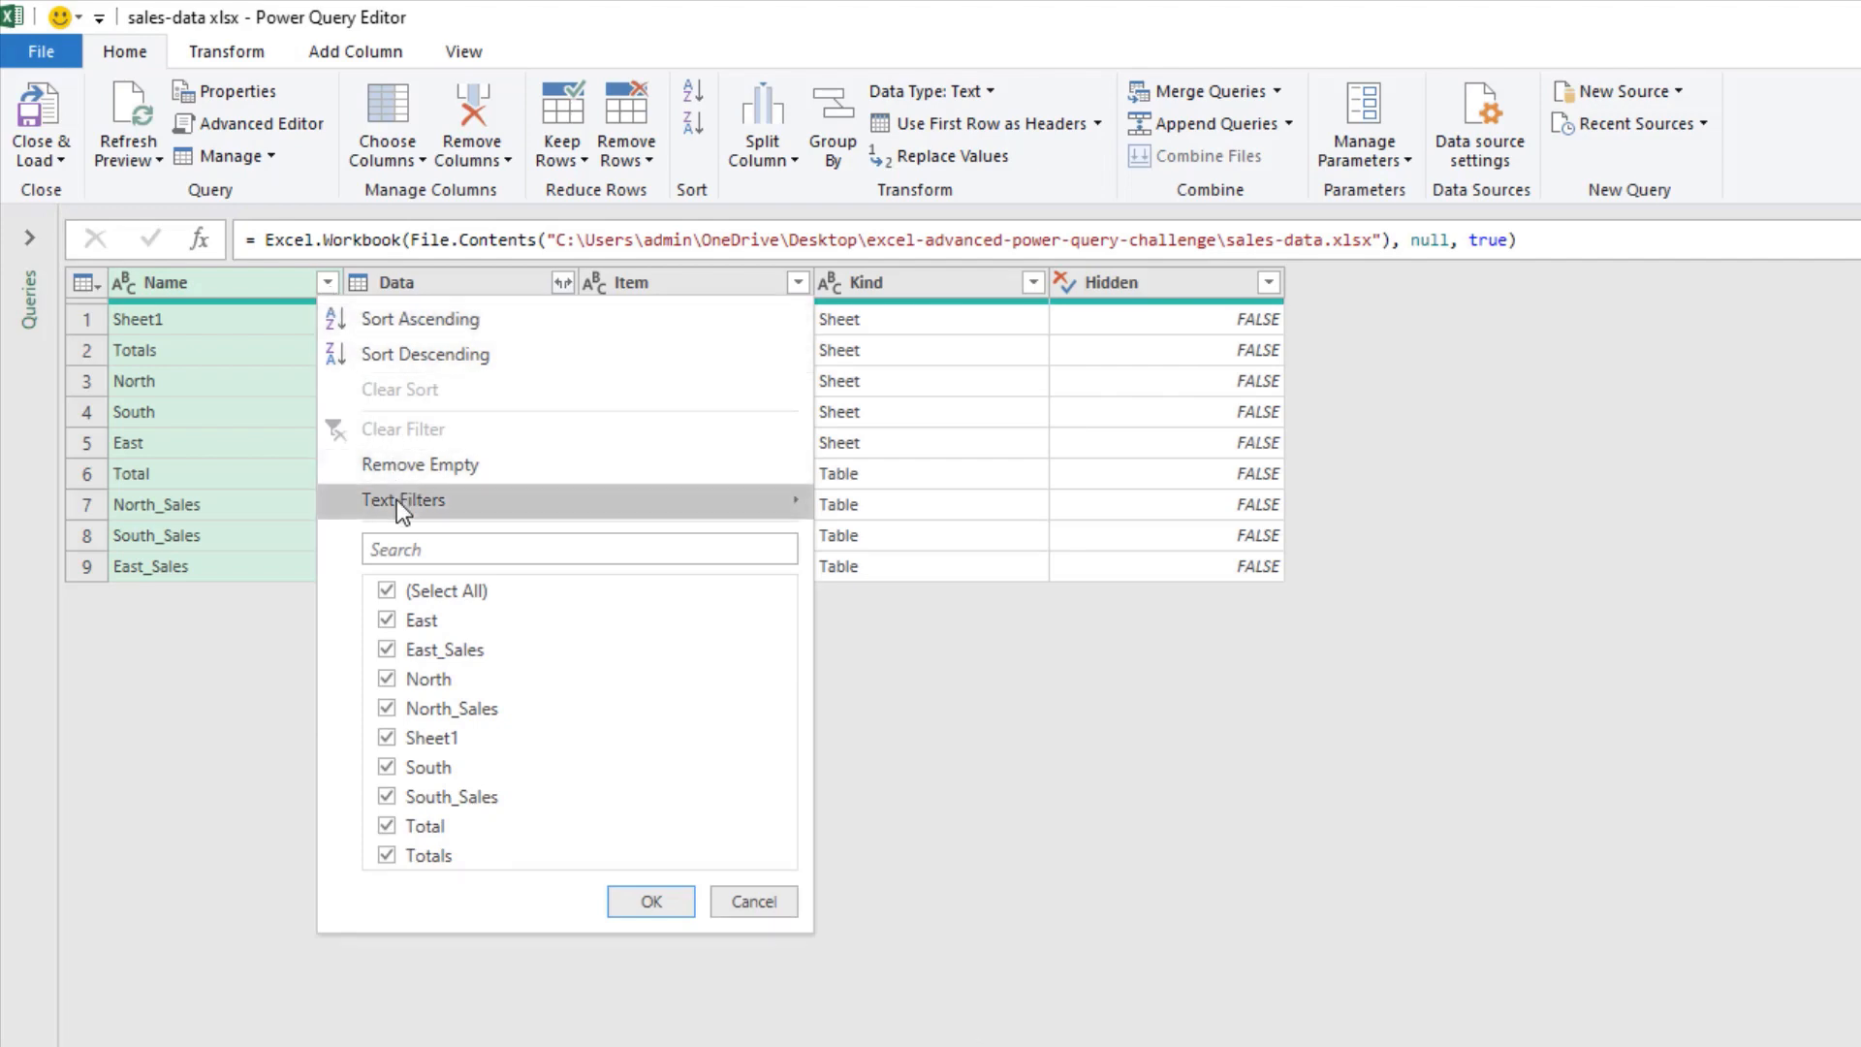
mouse_move(397, 500)
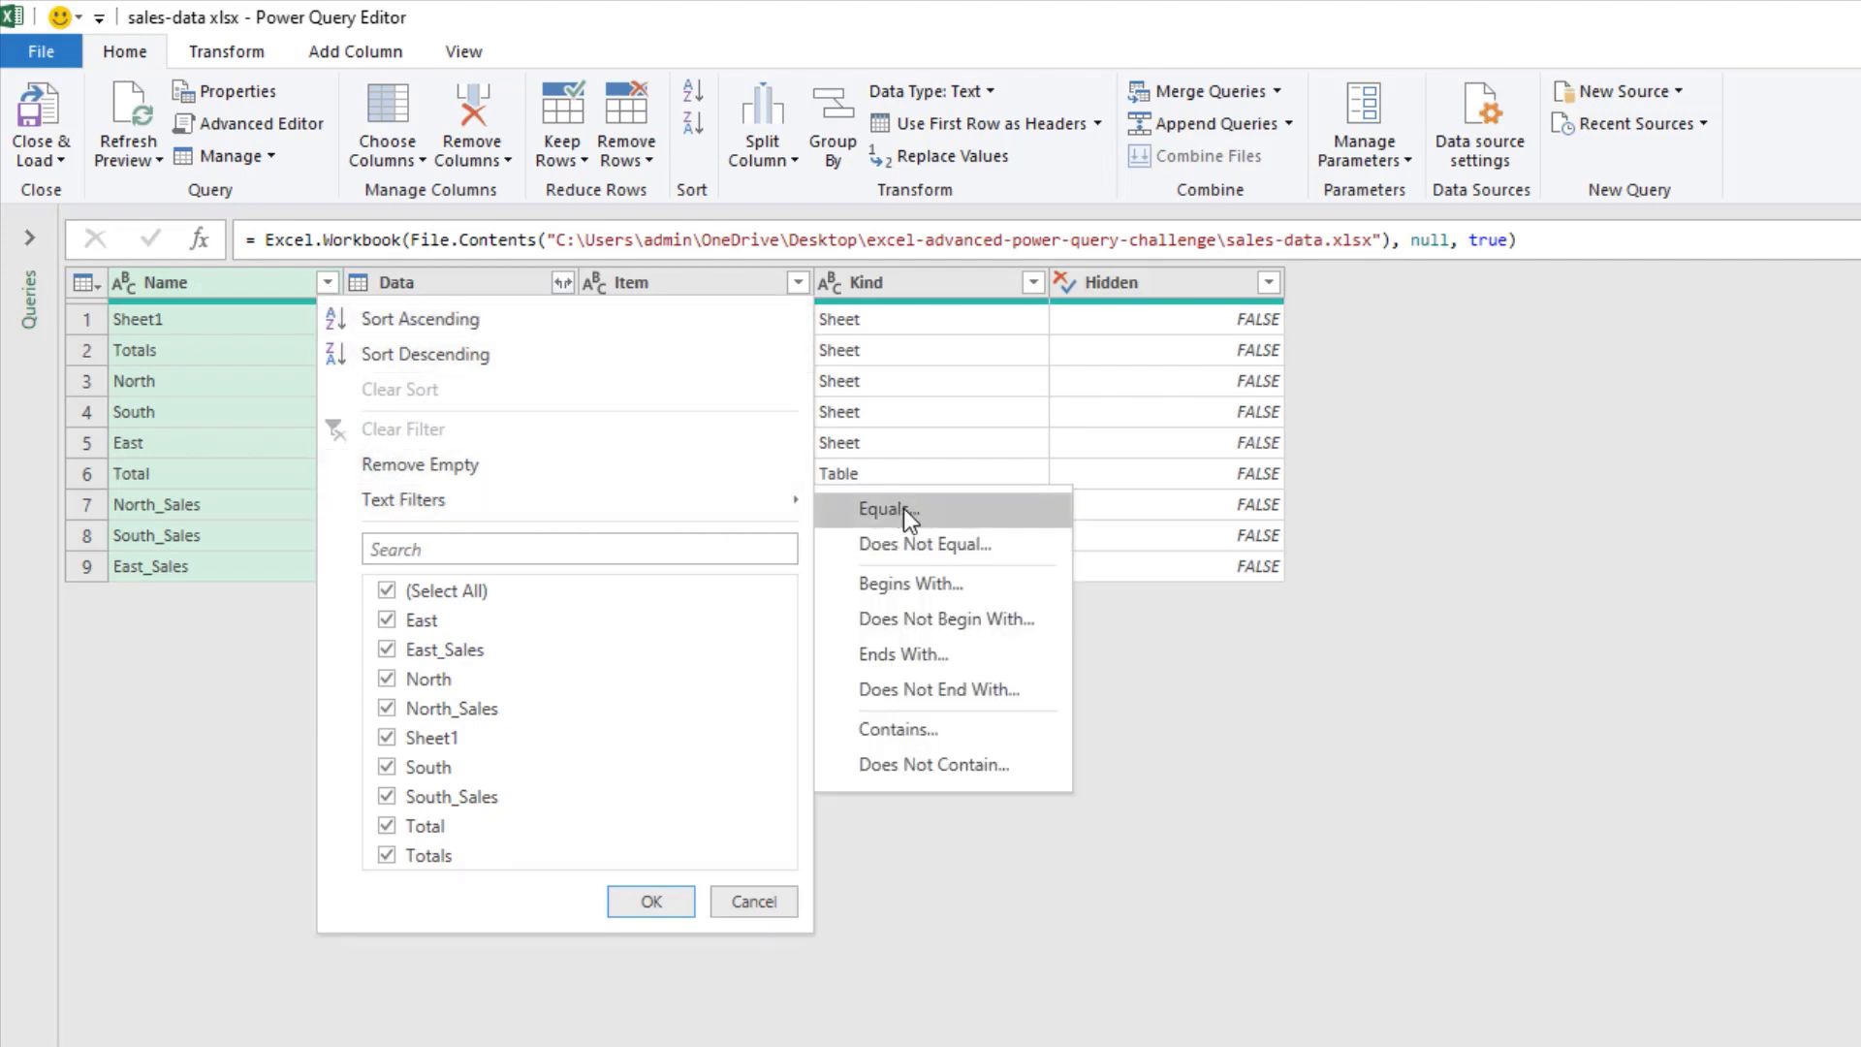
click(945, 654)
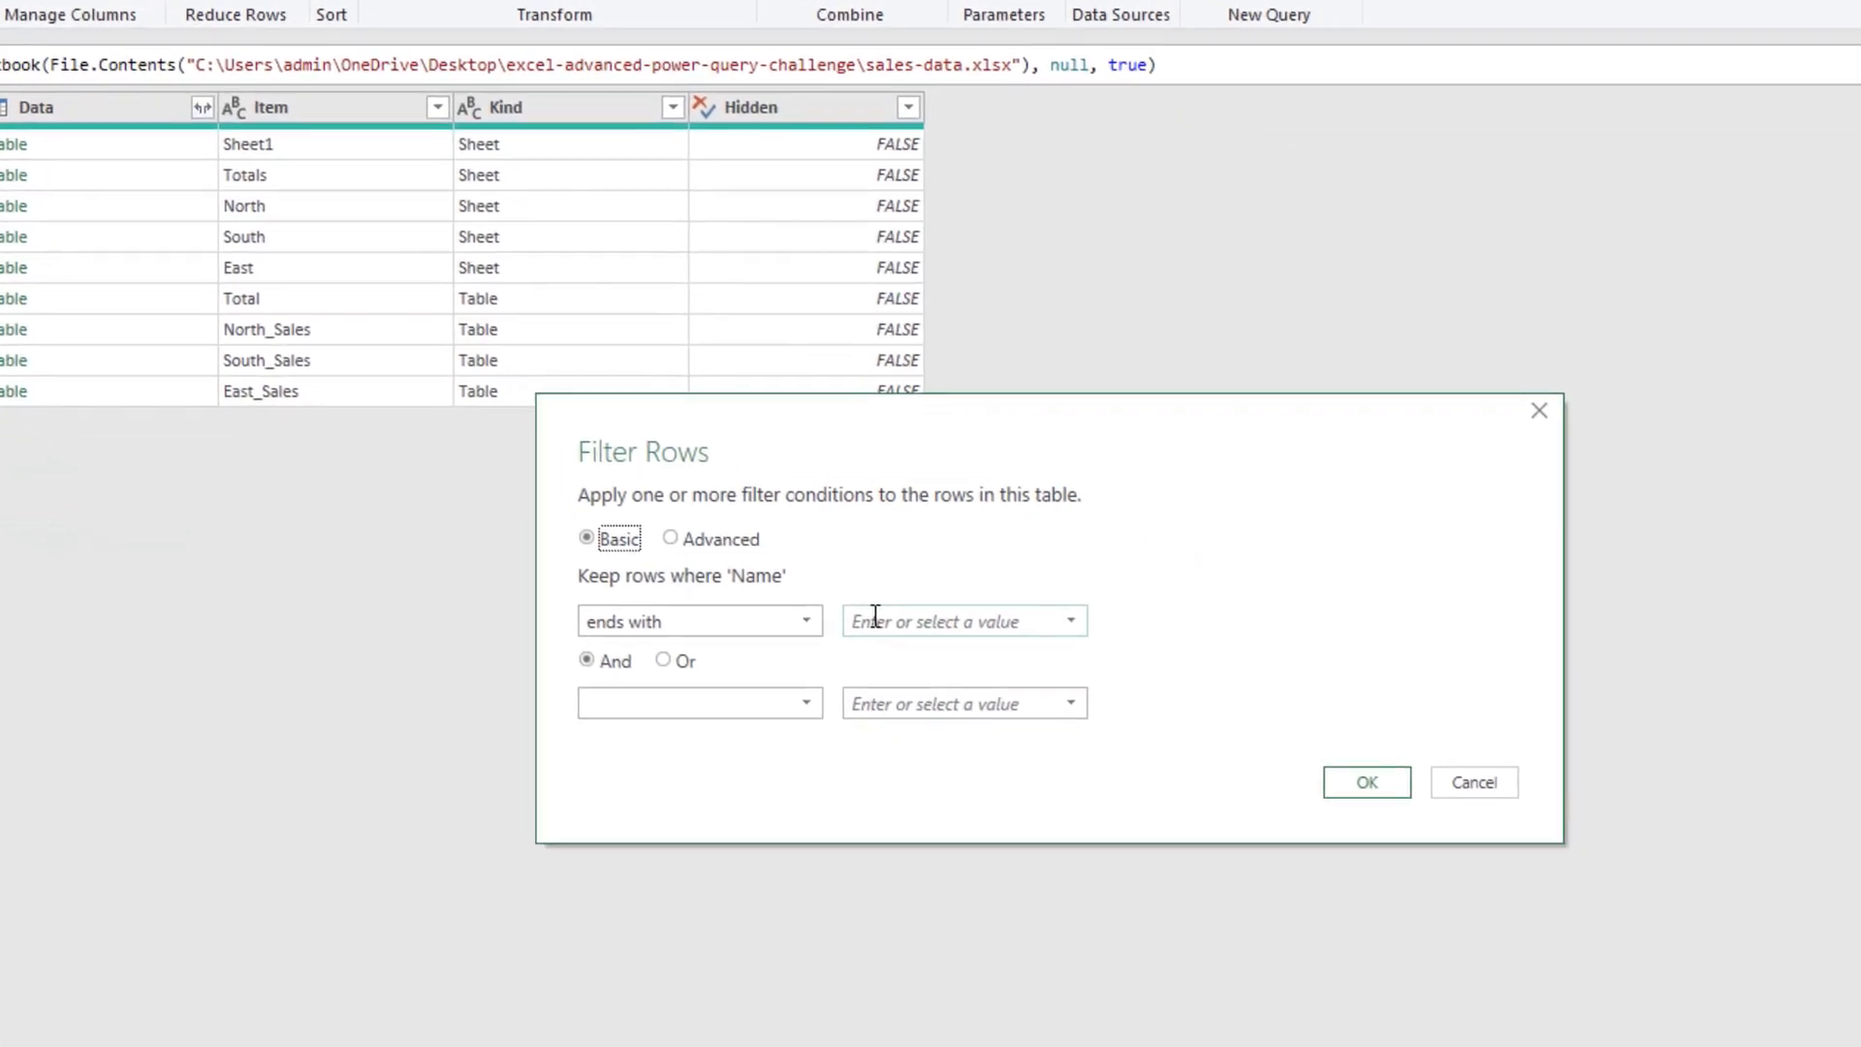
click(875, 617)
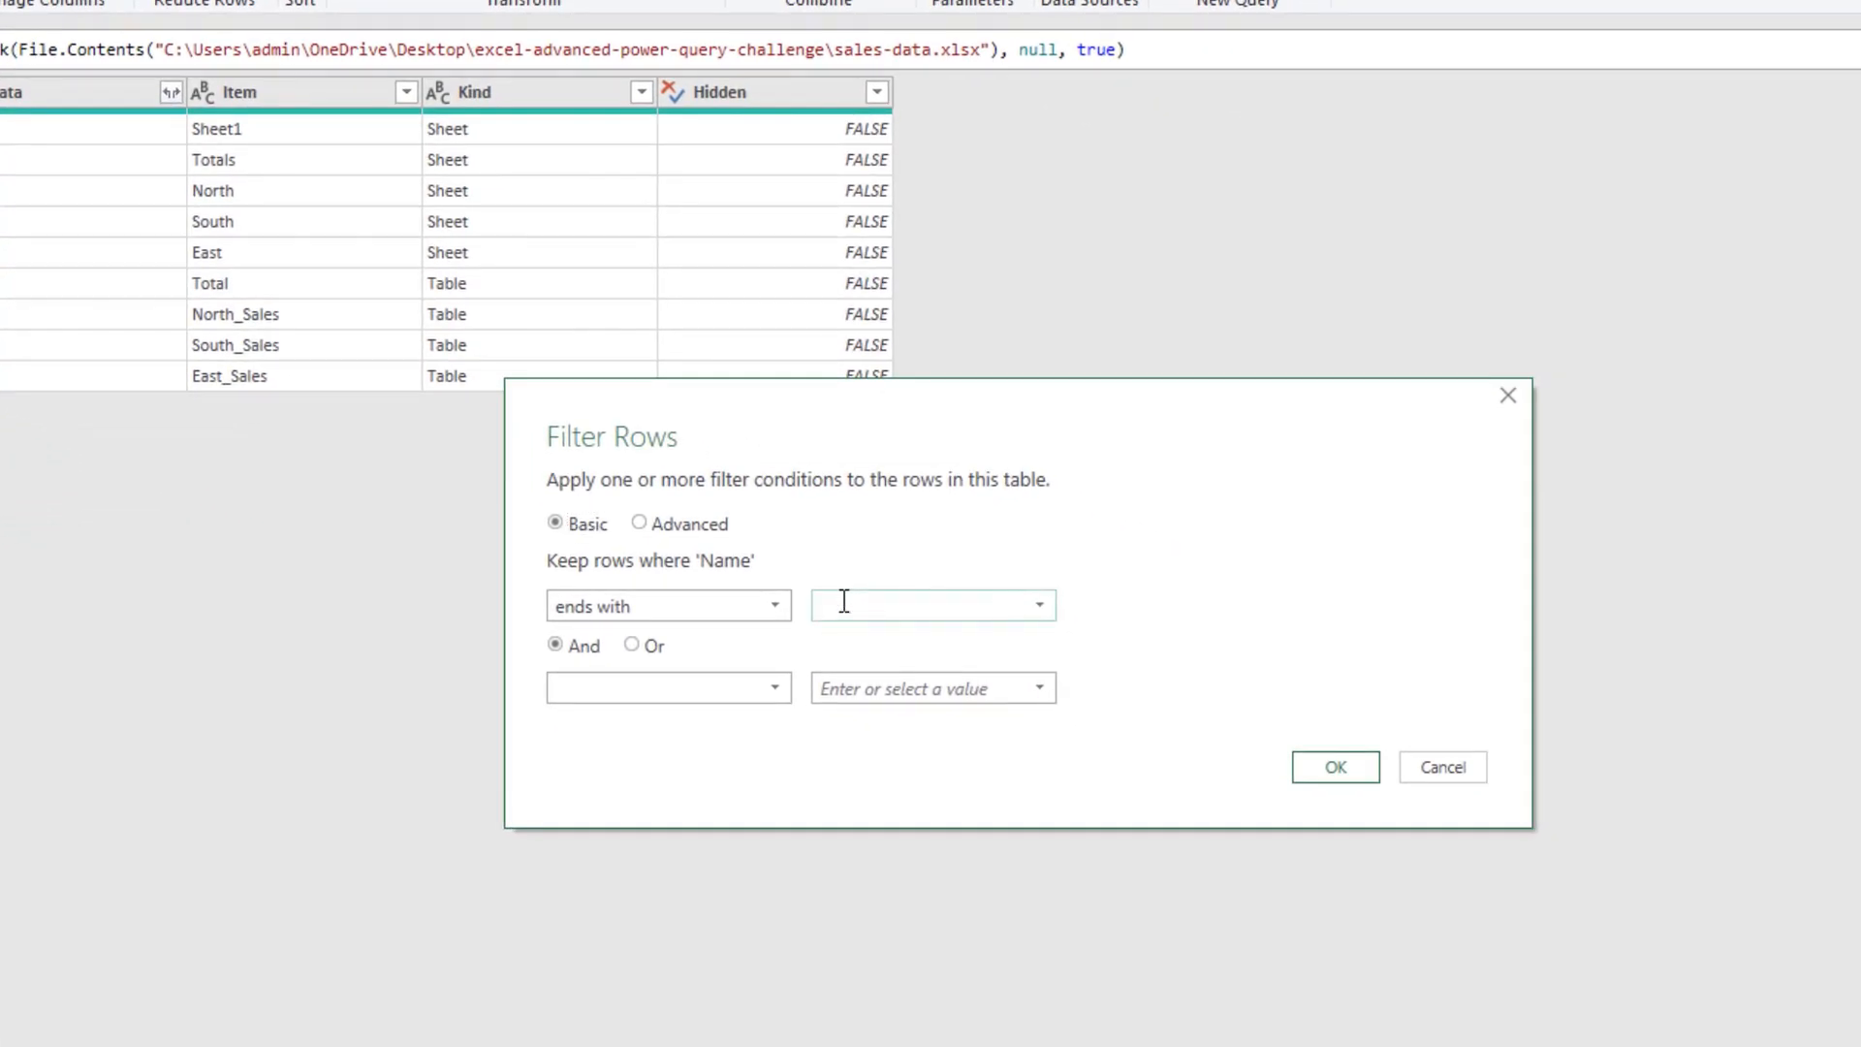
text(Sales)
click(1307, 770)
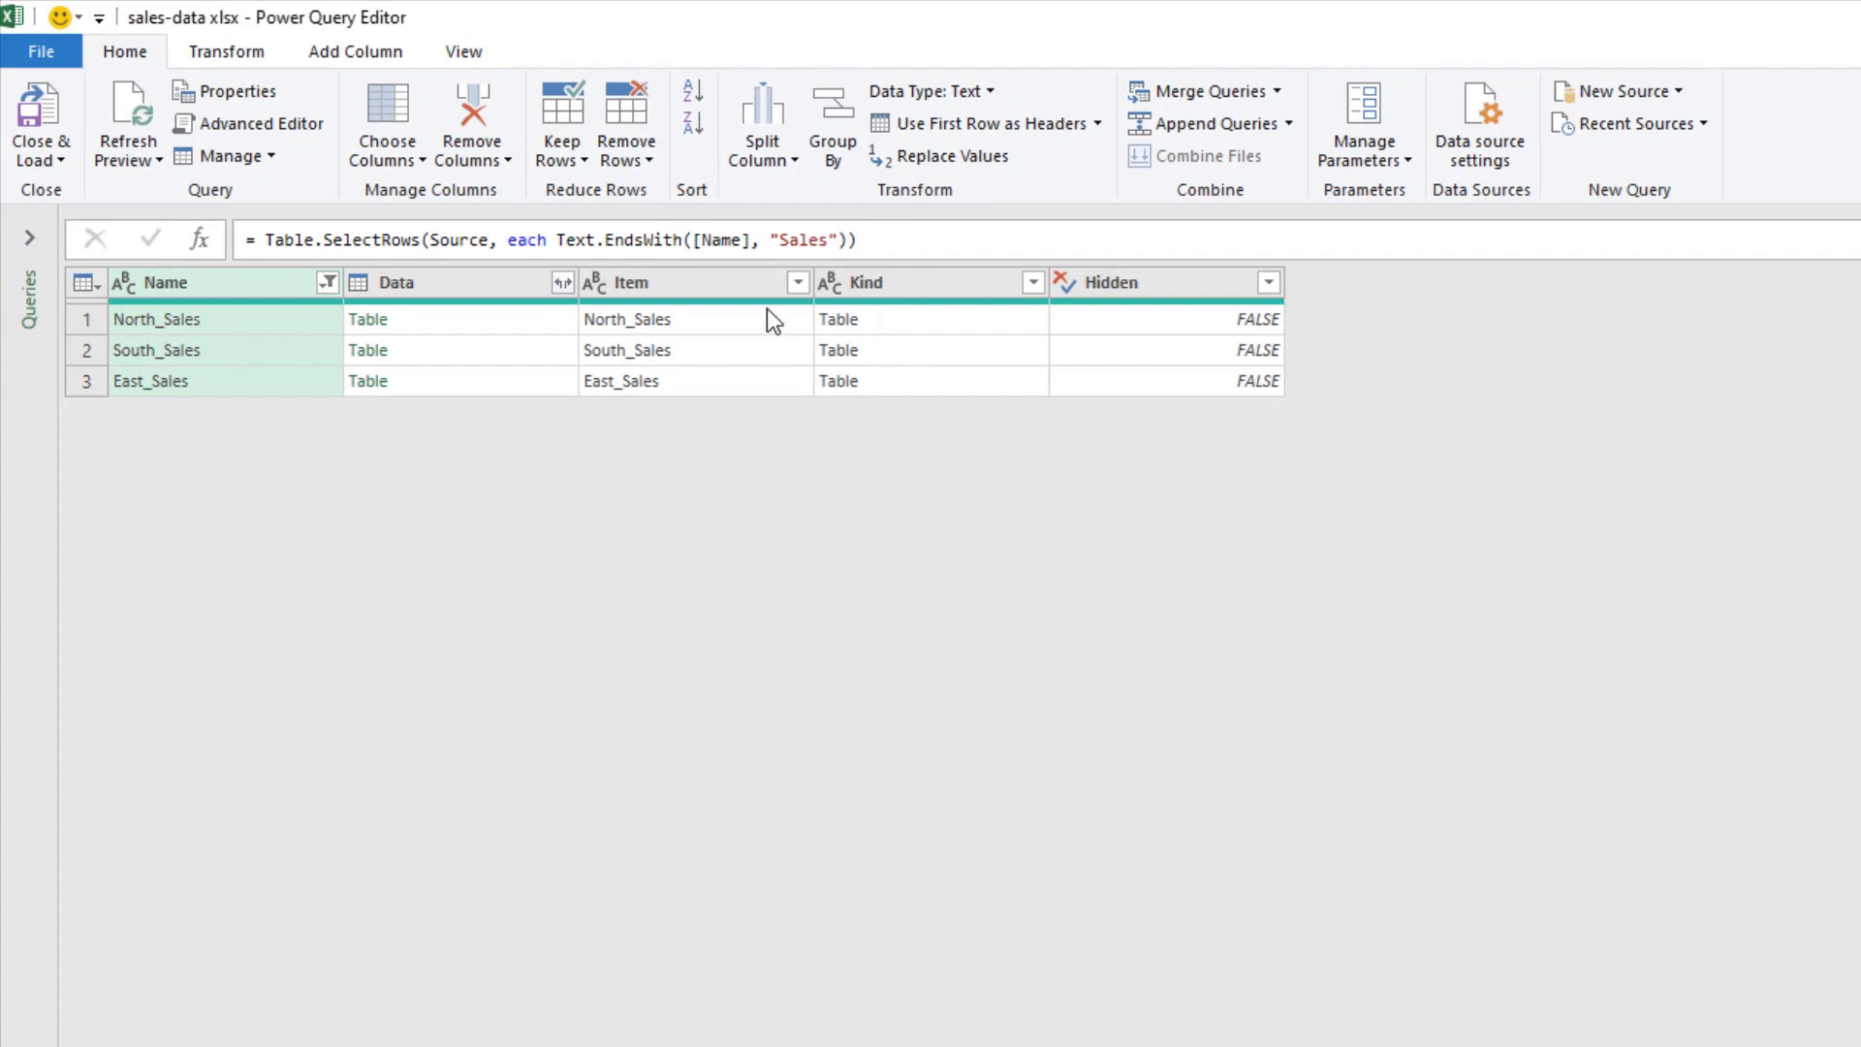
- Remove the Item, Kind and Hidden columns from the query
click(737, 285)
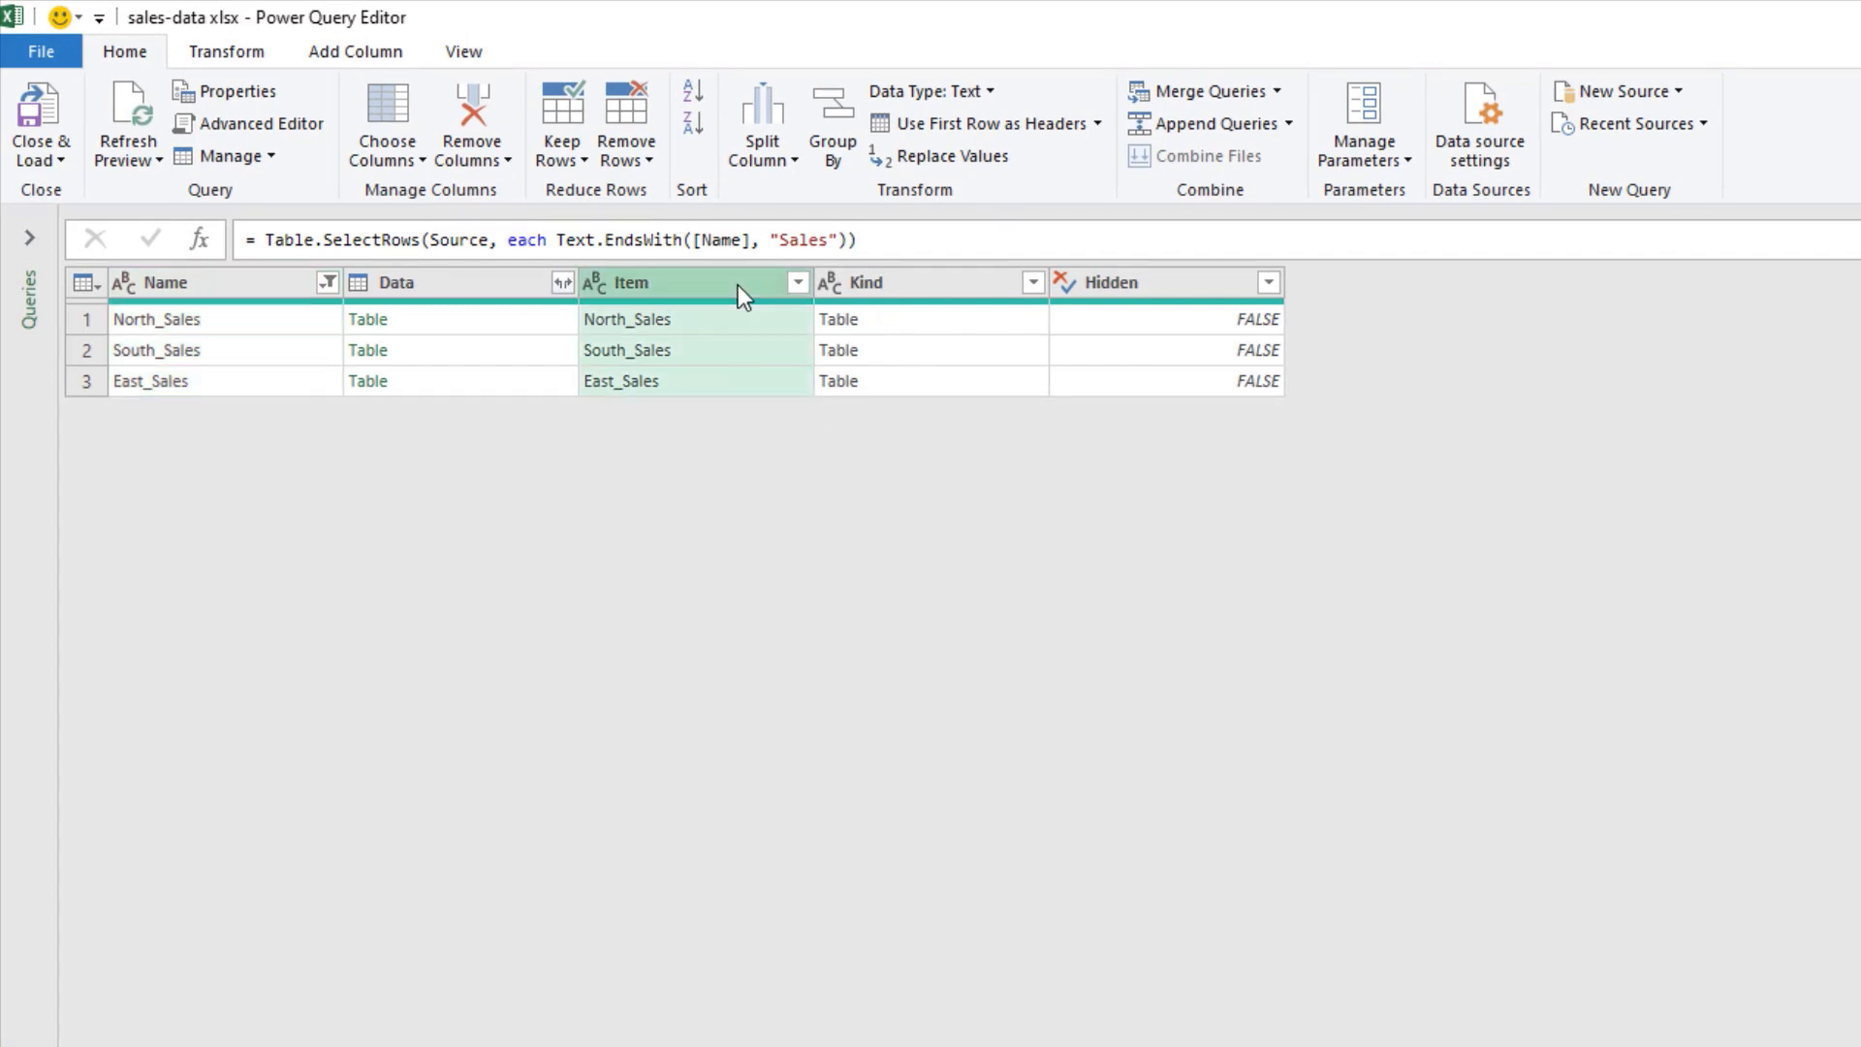
key(shift)
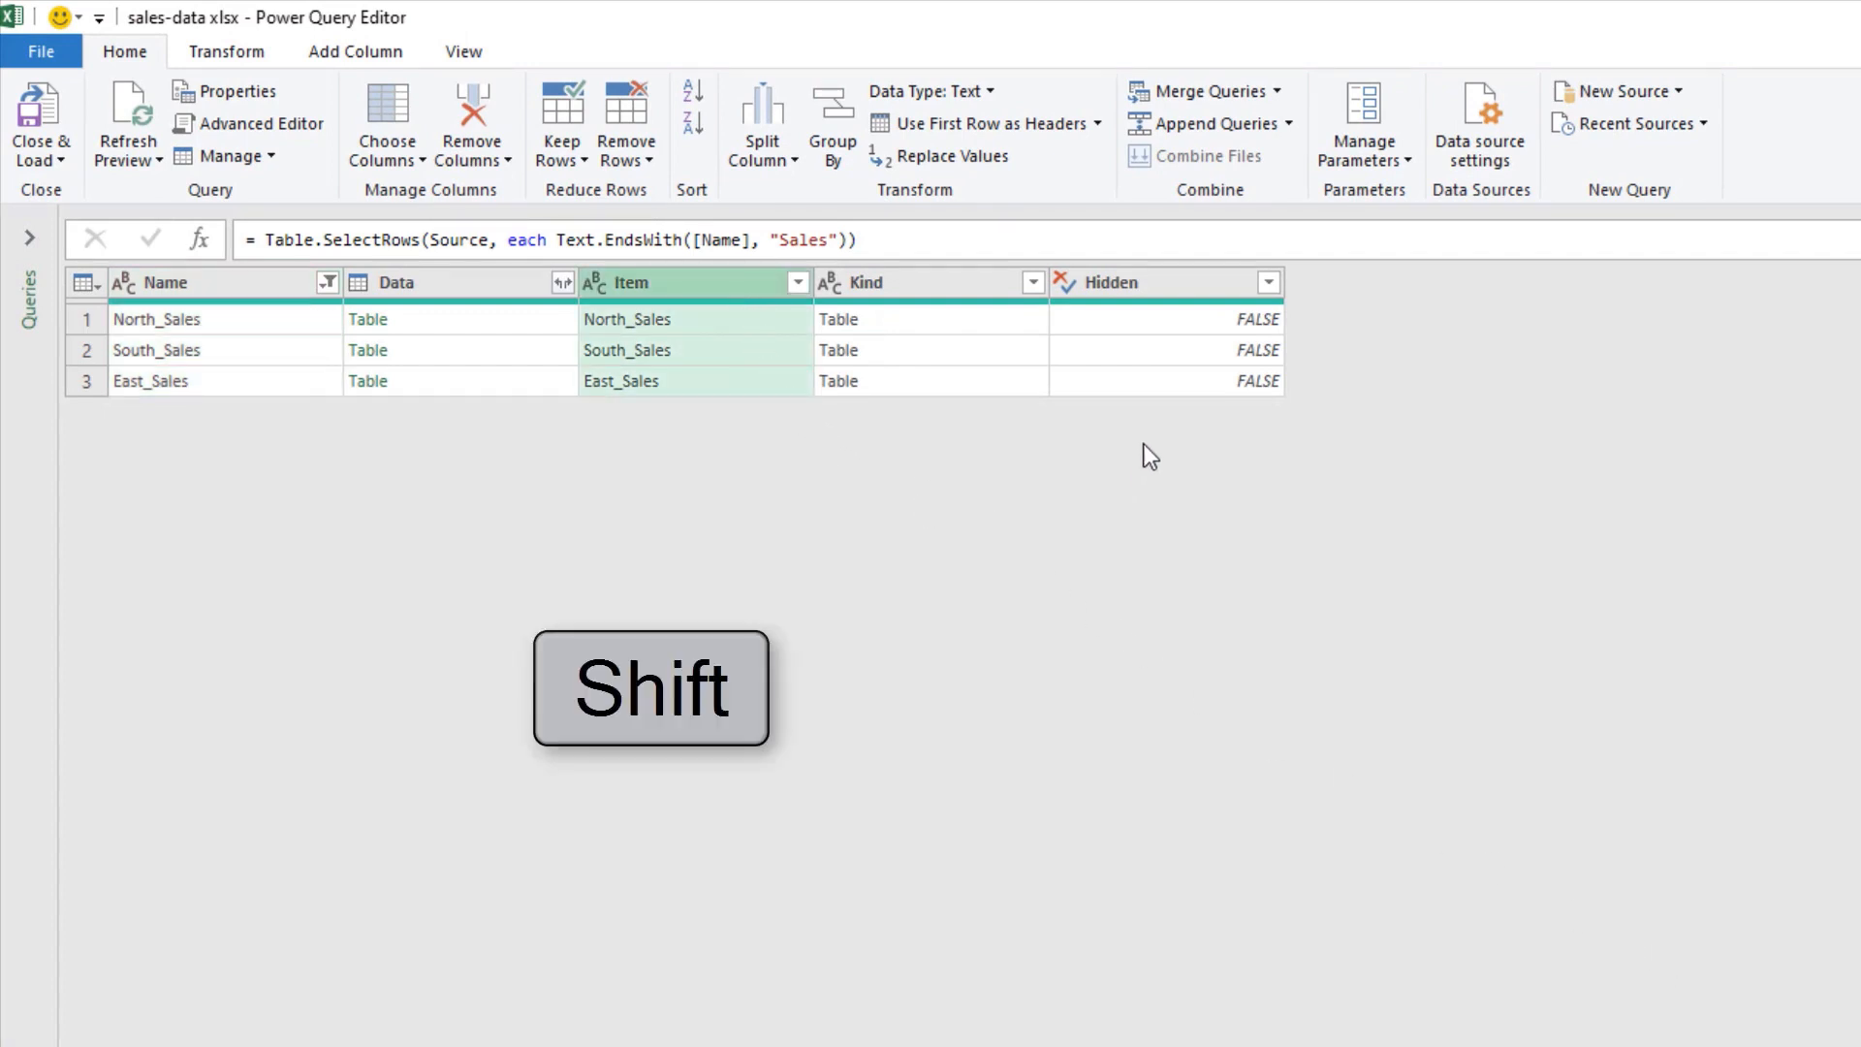
shift+click(1165, 277)
right_click(1162, 287)
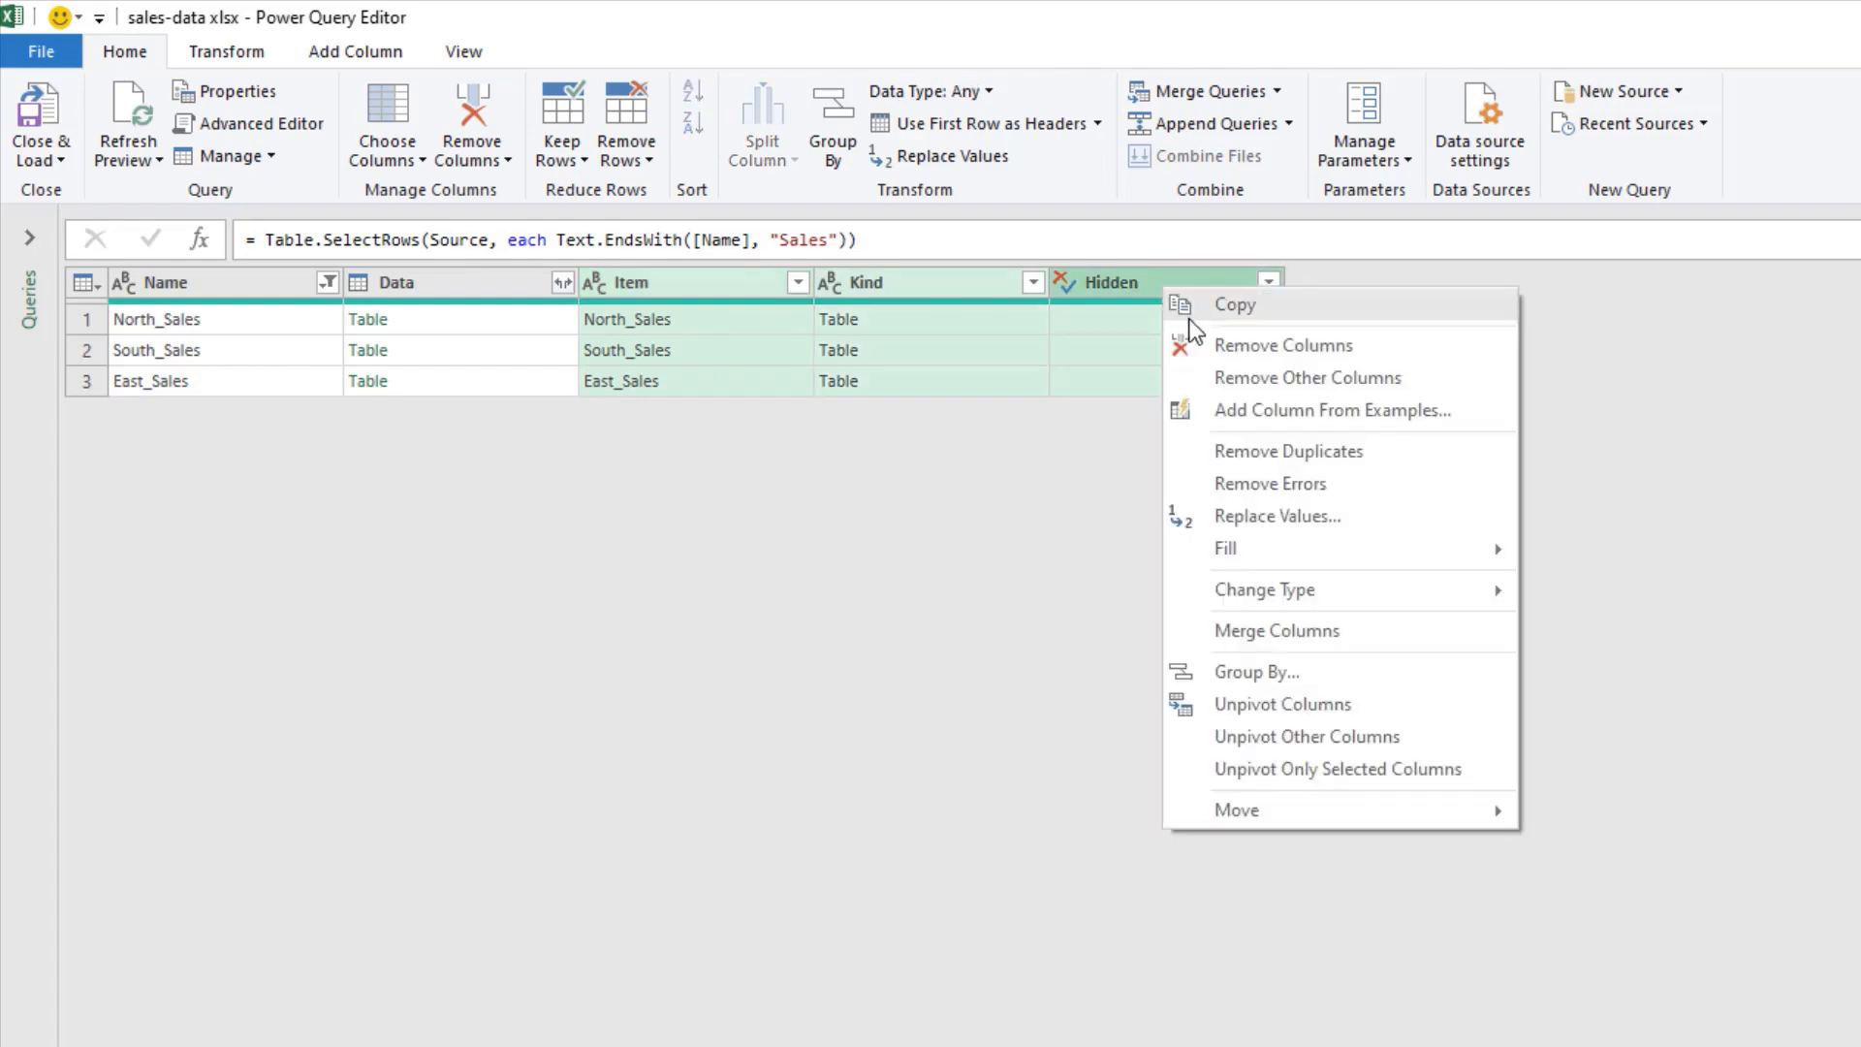
click(1204, 345)
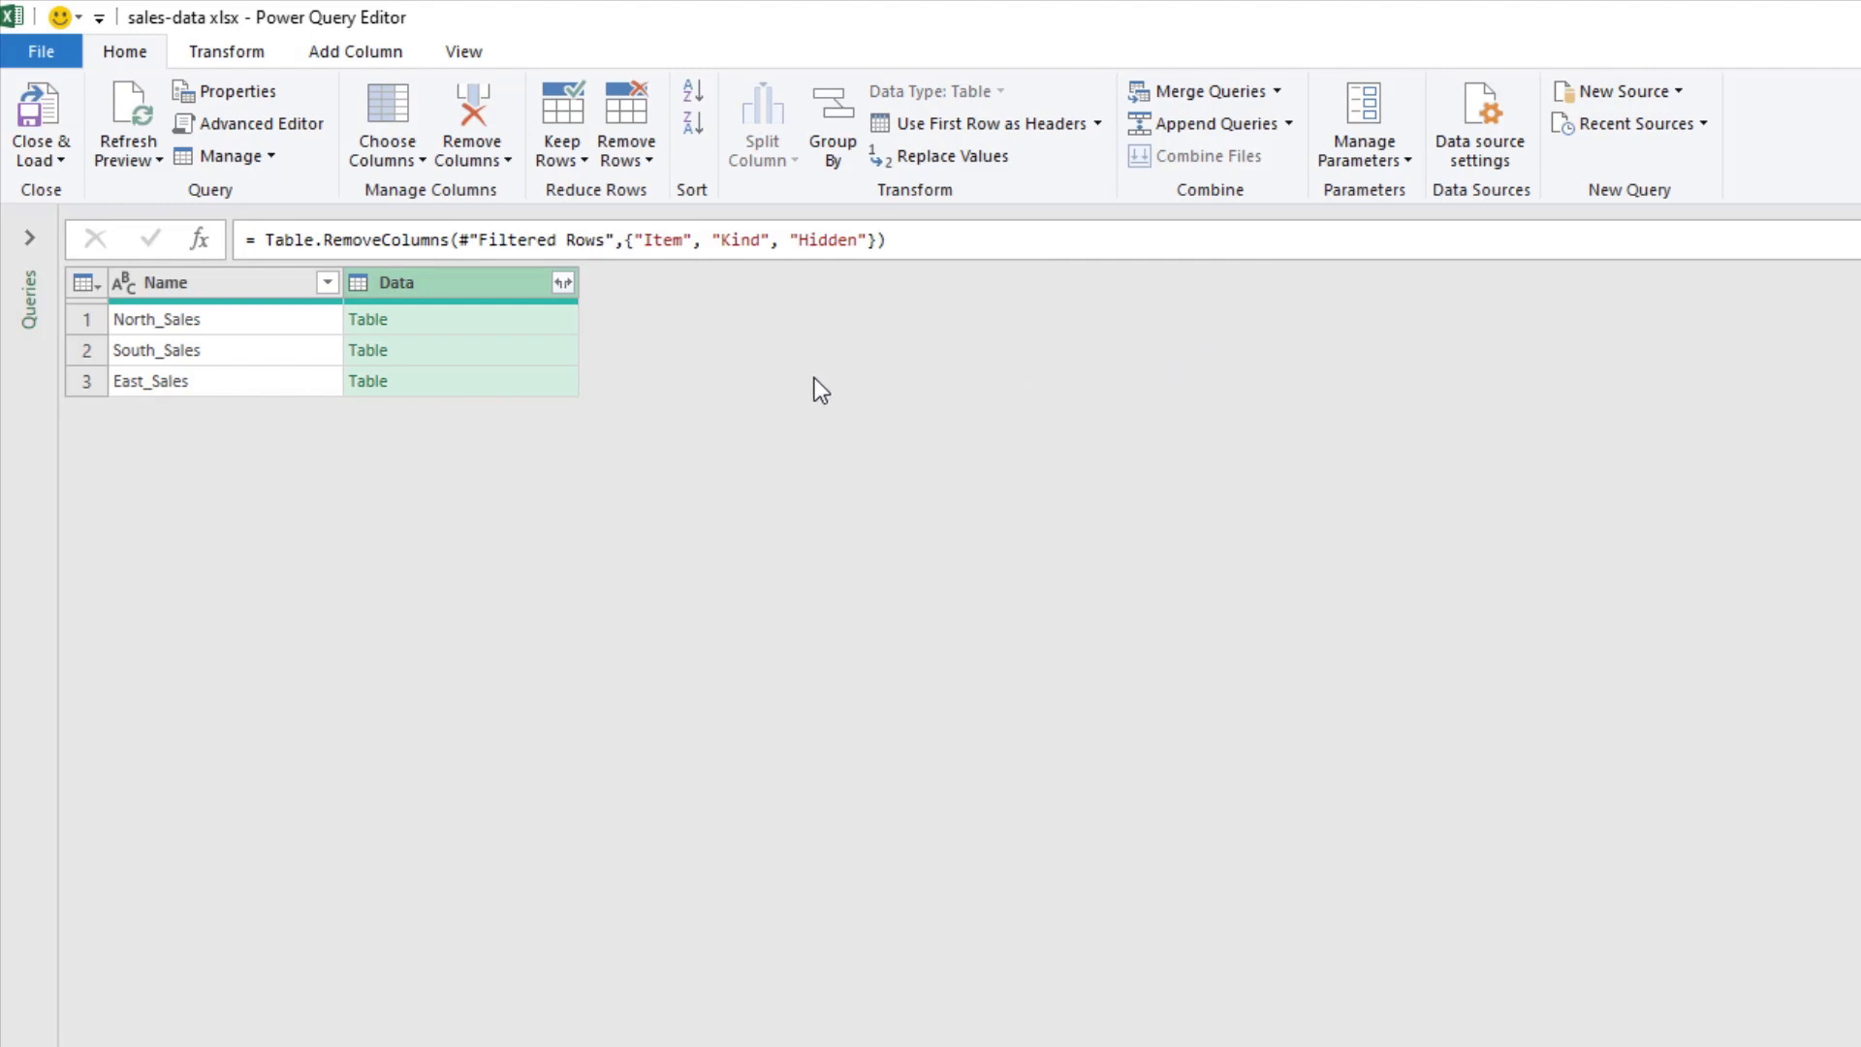
- Expand the Data column into Date, Product Code and Sales without using the original column name as prefix
click(570, 289)
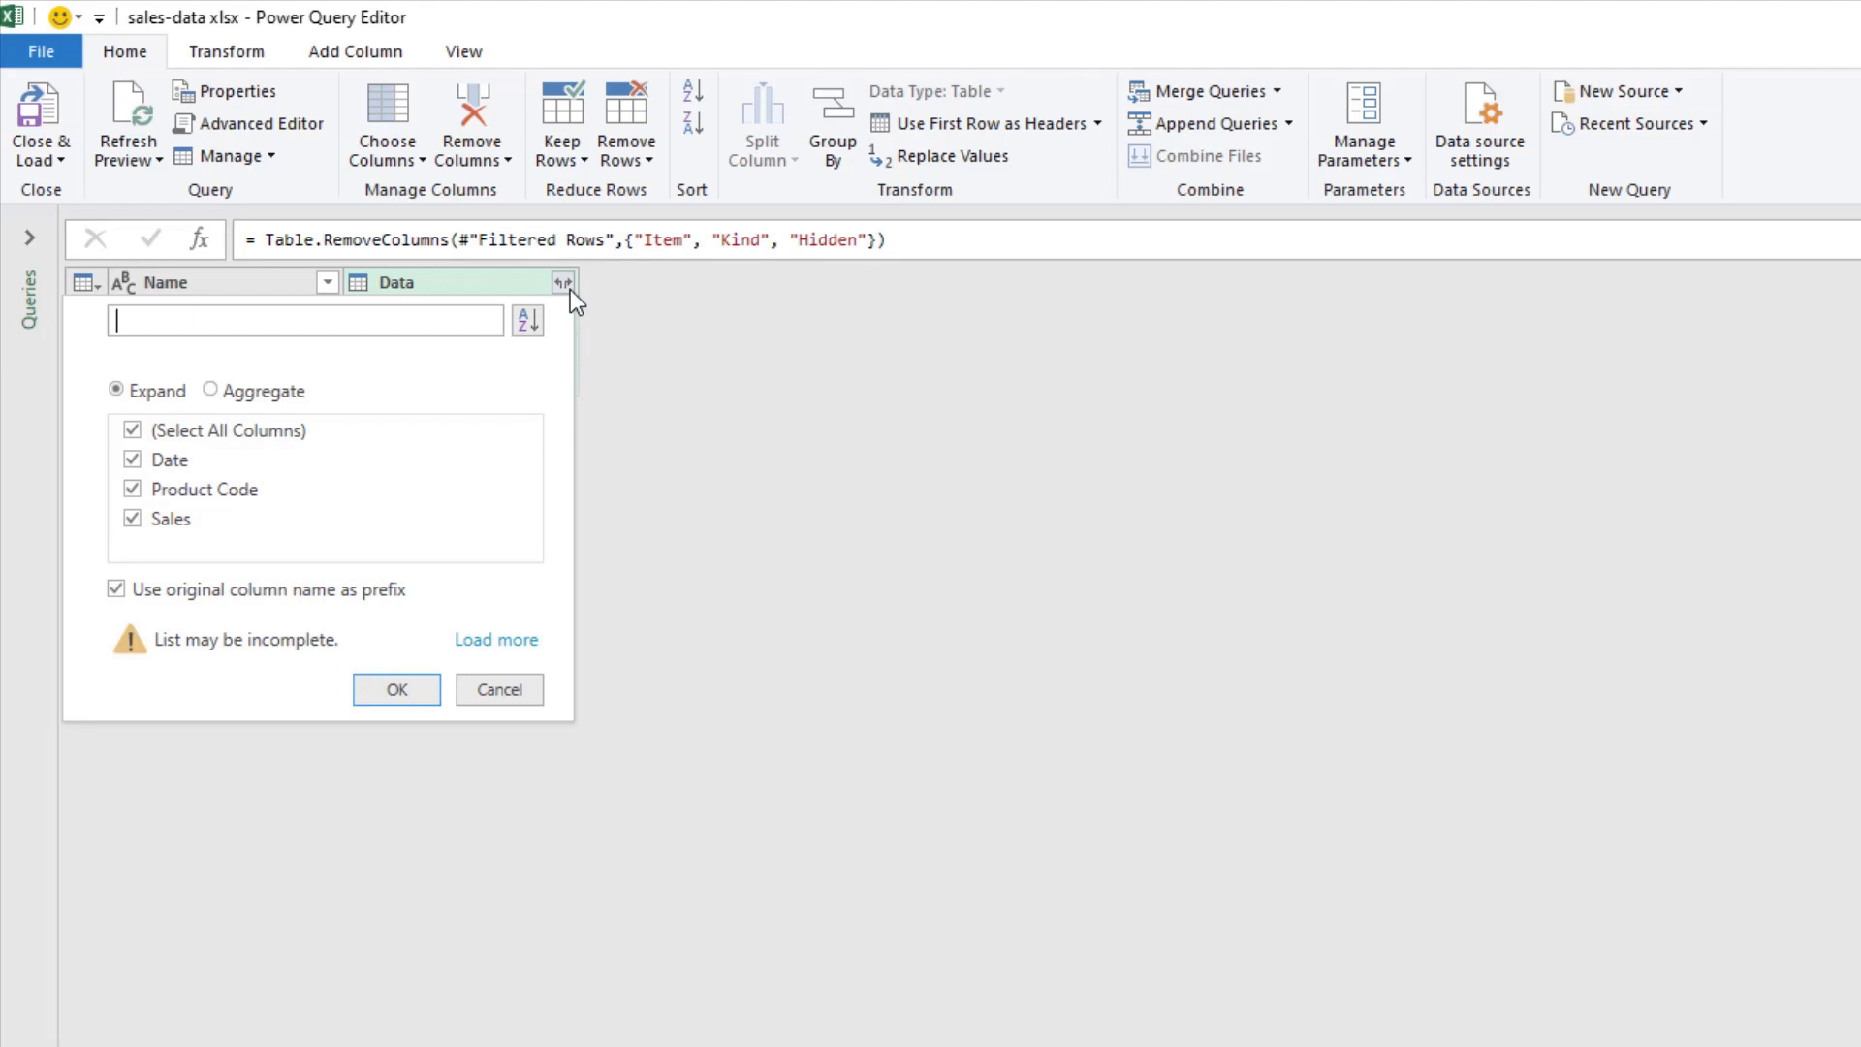
click(115, 589)
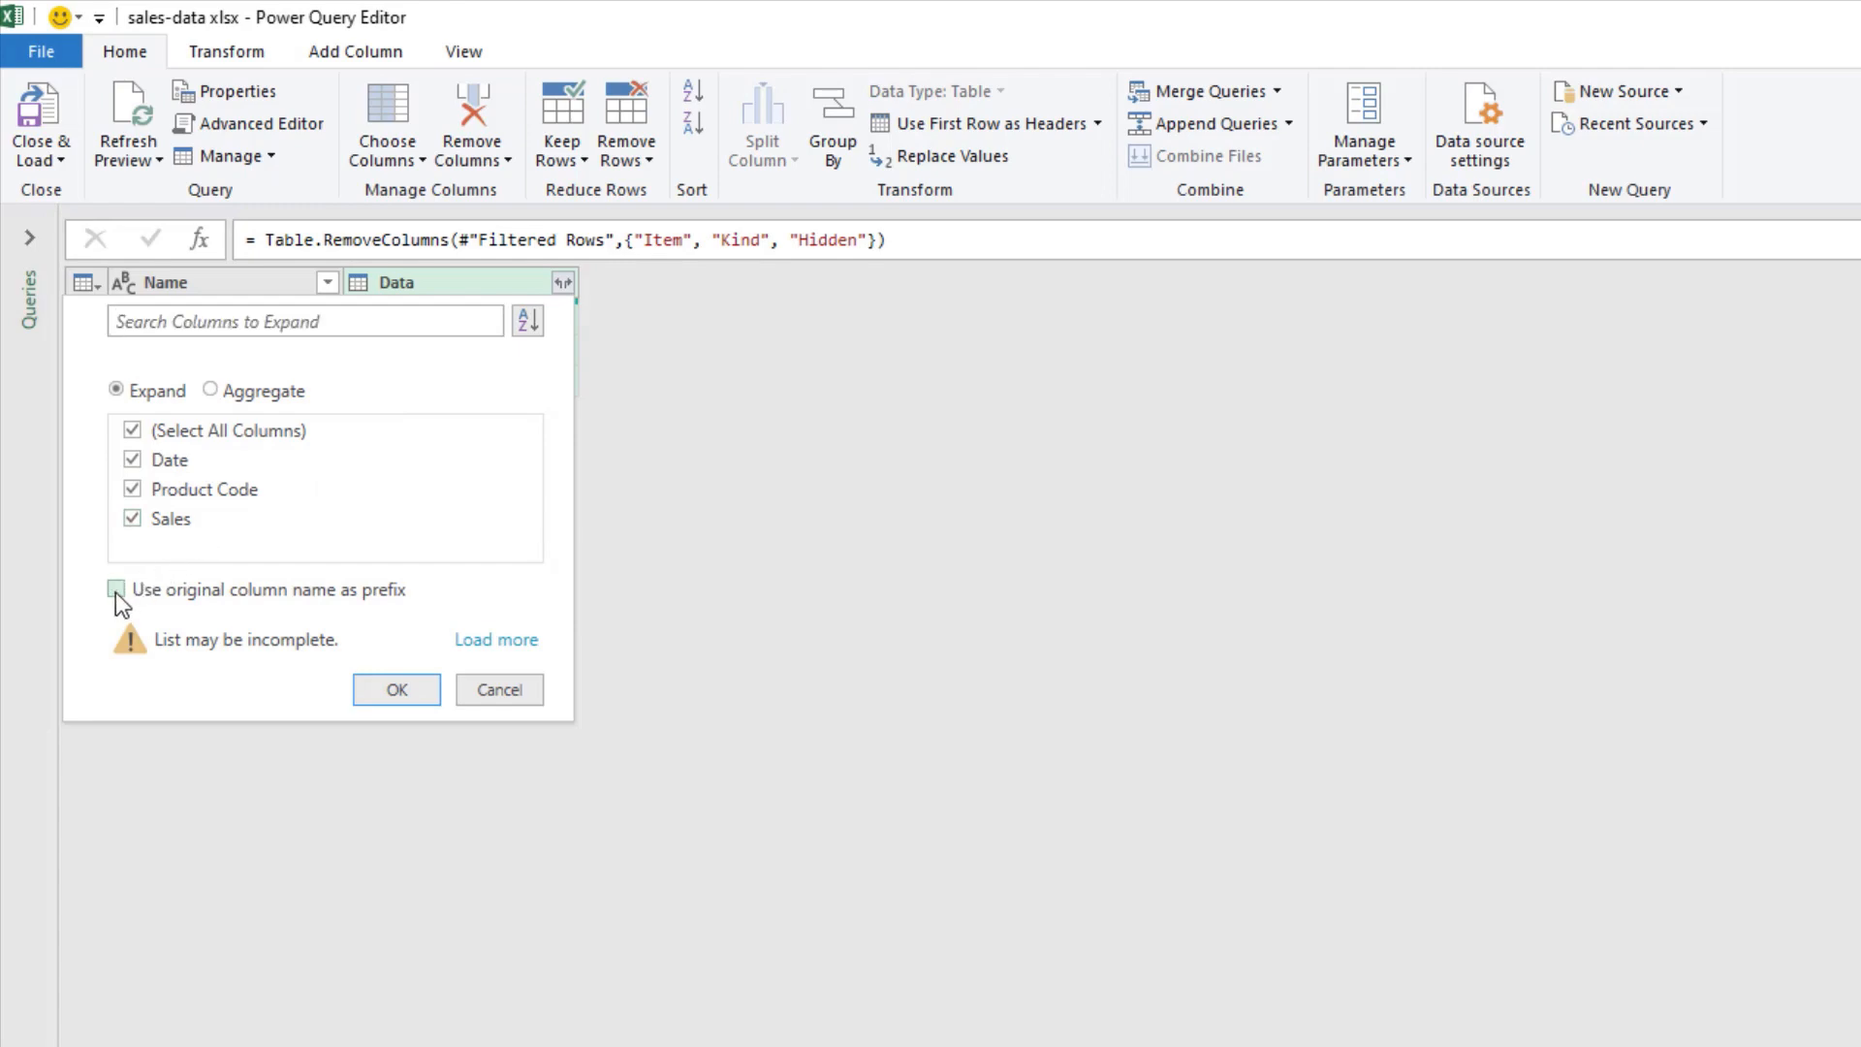
click(380, 689)
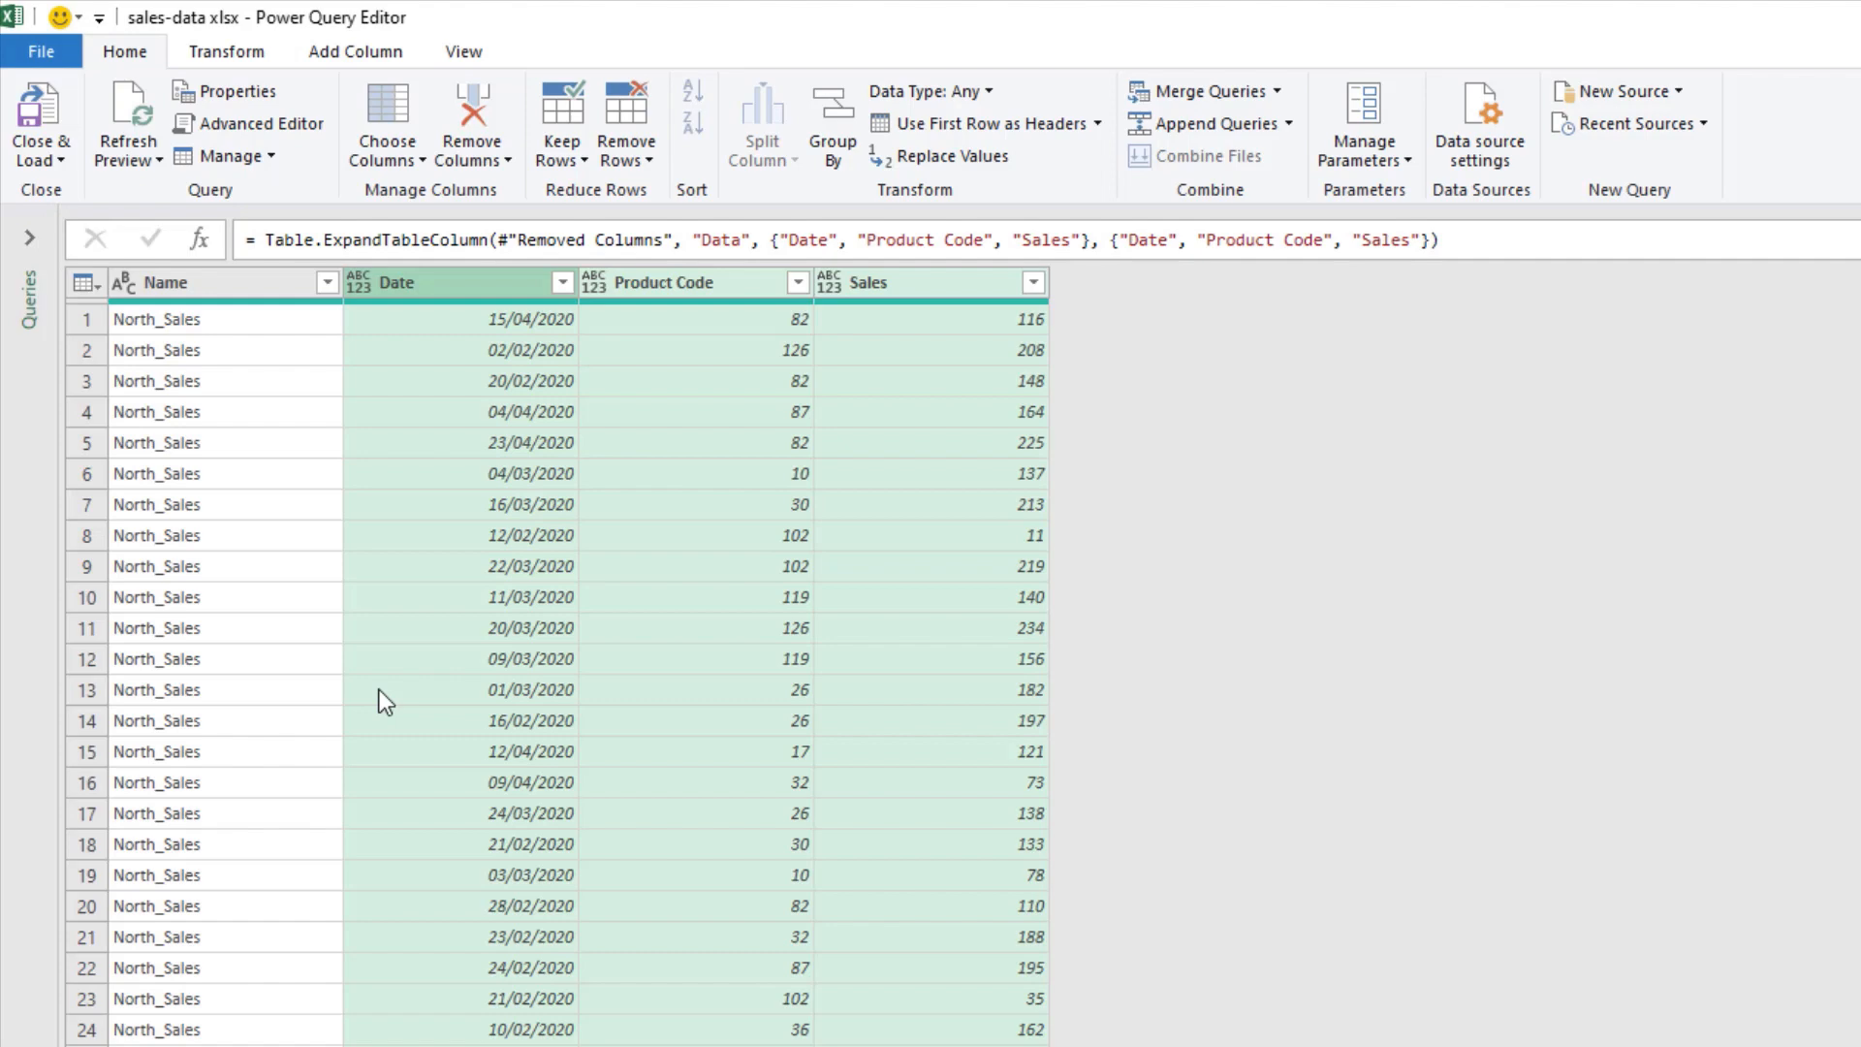
- Replace "_Sales" with nothing in the Name column and rename that column to Region
click(238, 293)
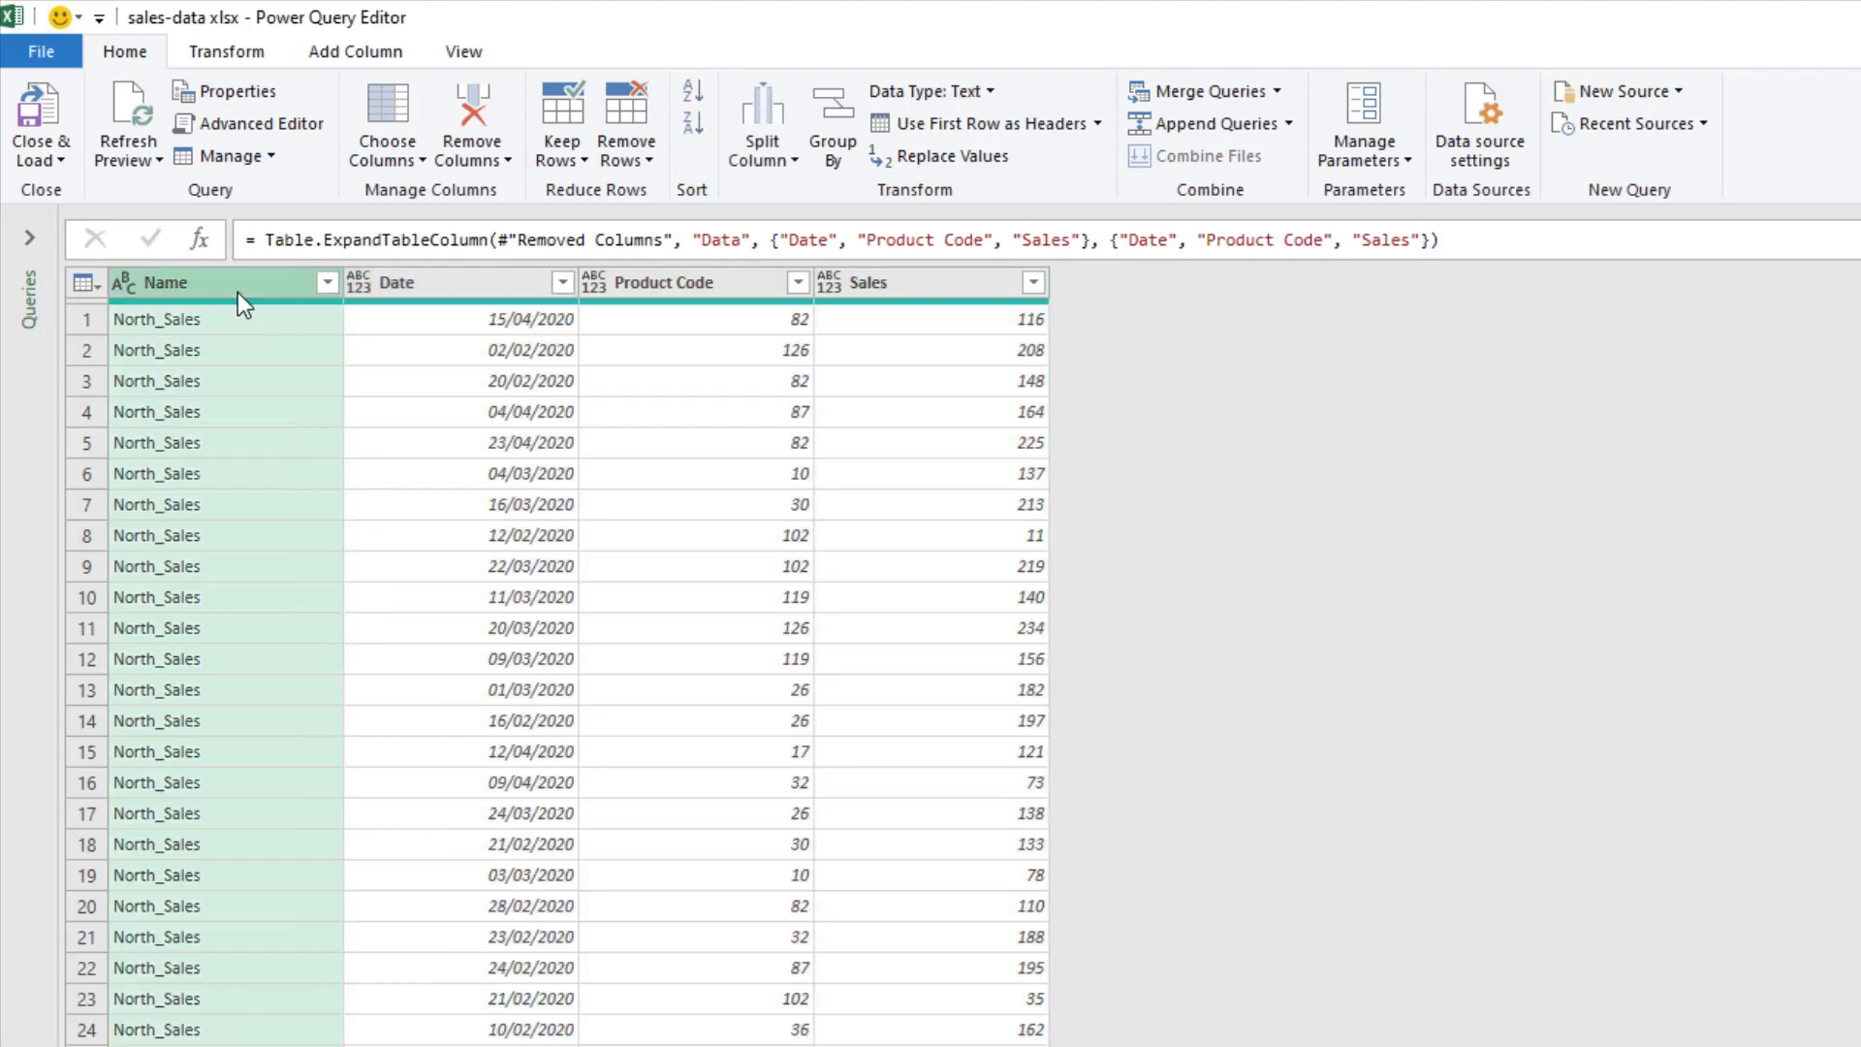
click(991, 166)
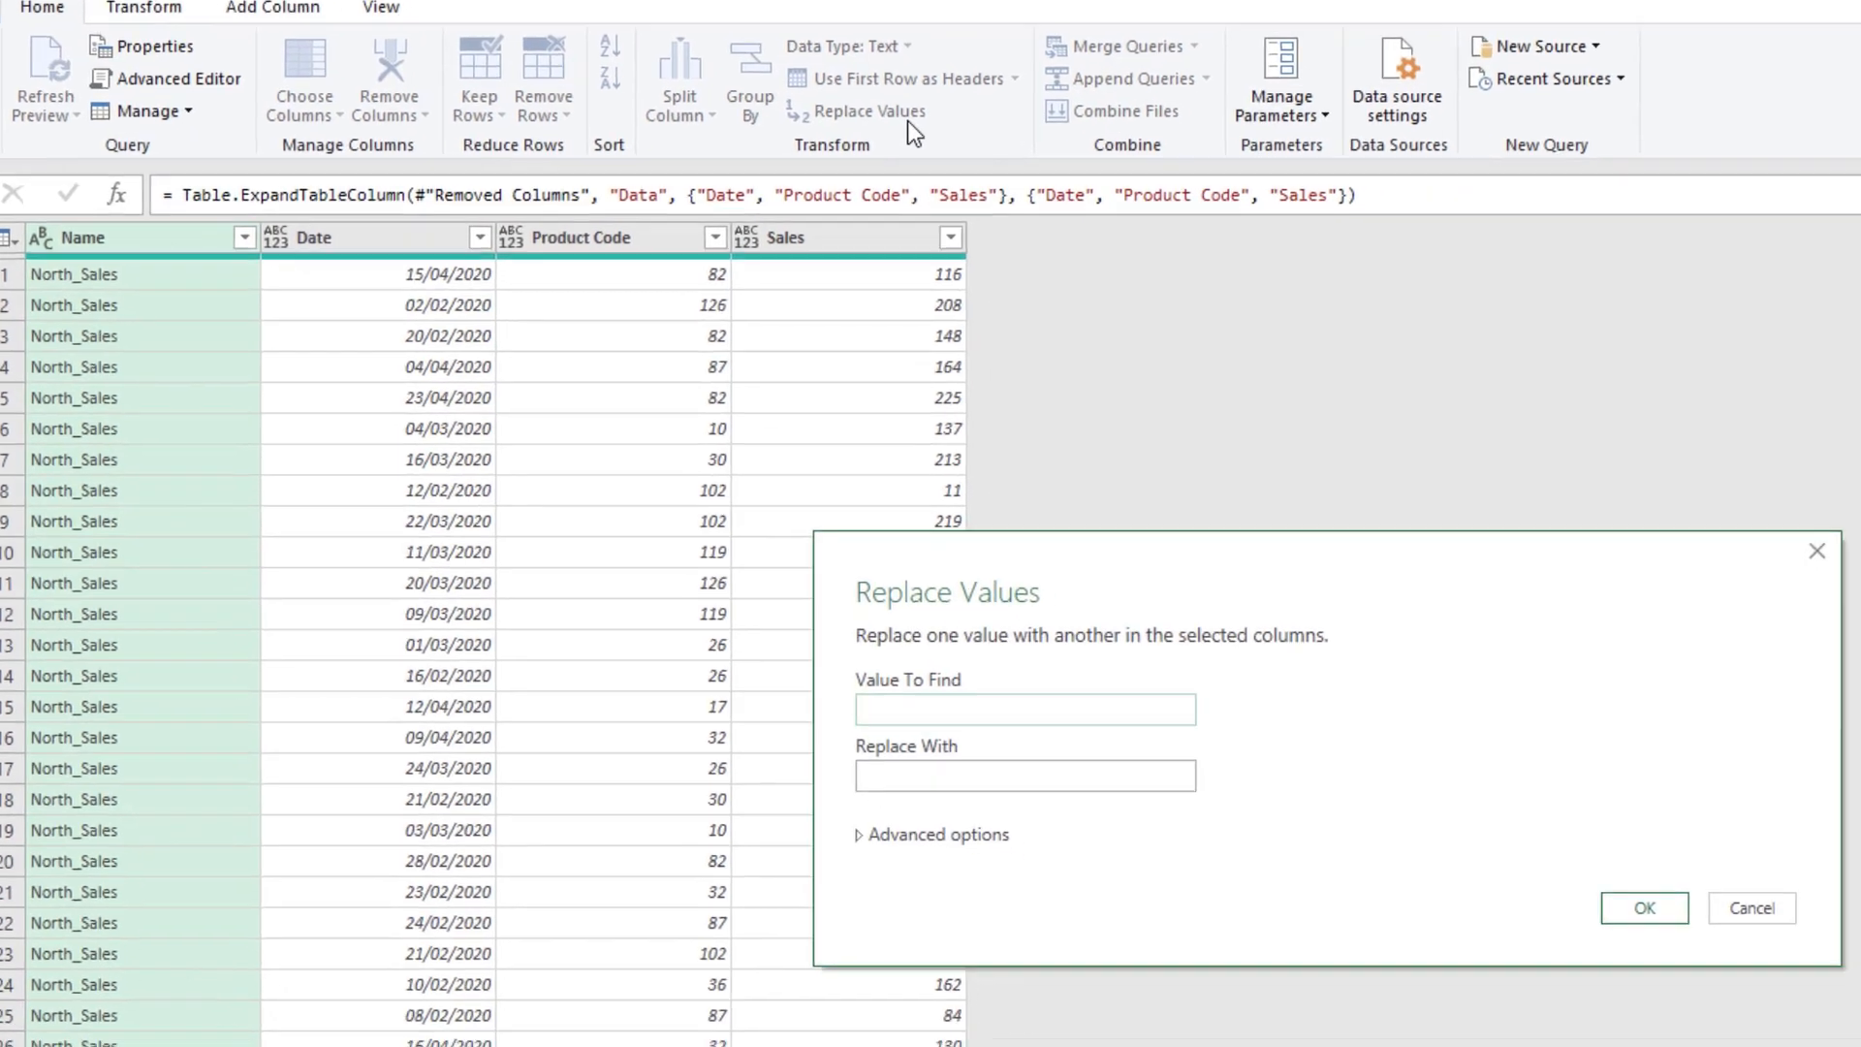
text(_Sal)
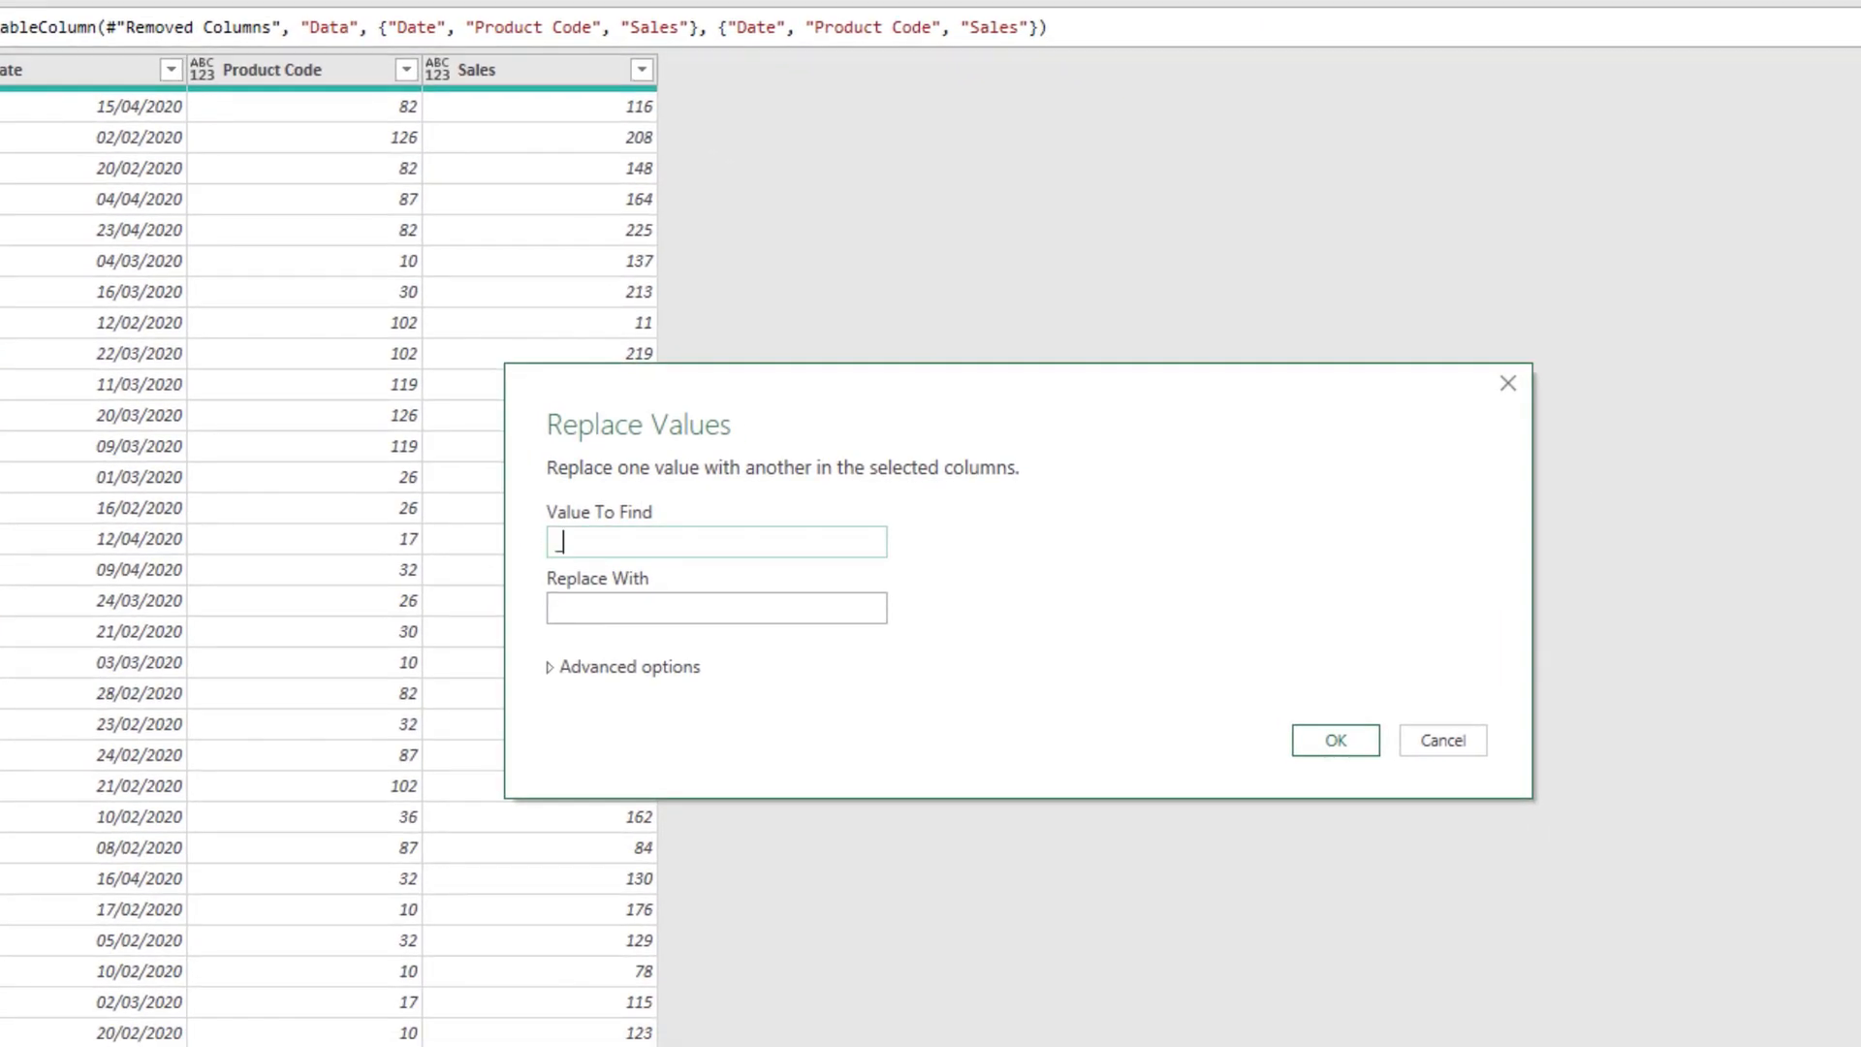
text(es)
click(1319, 740)
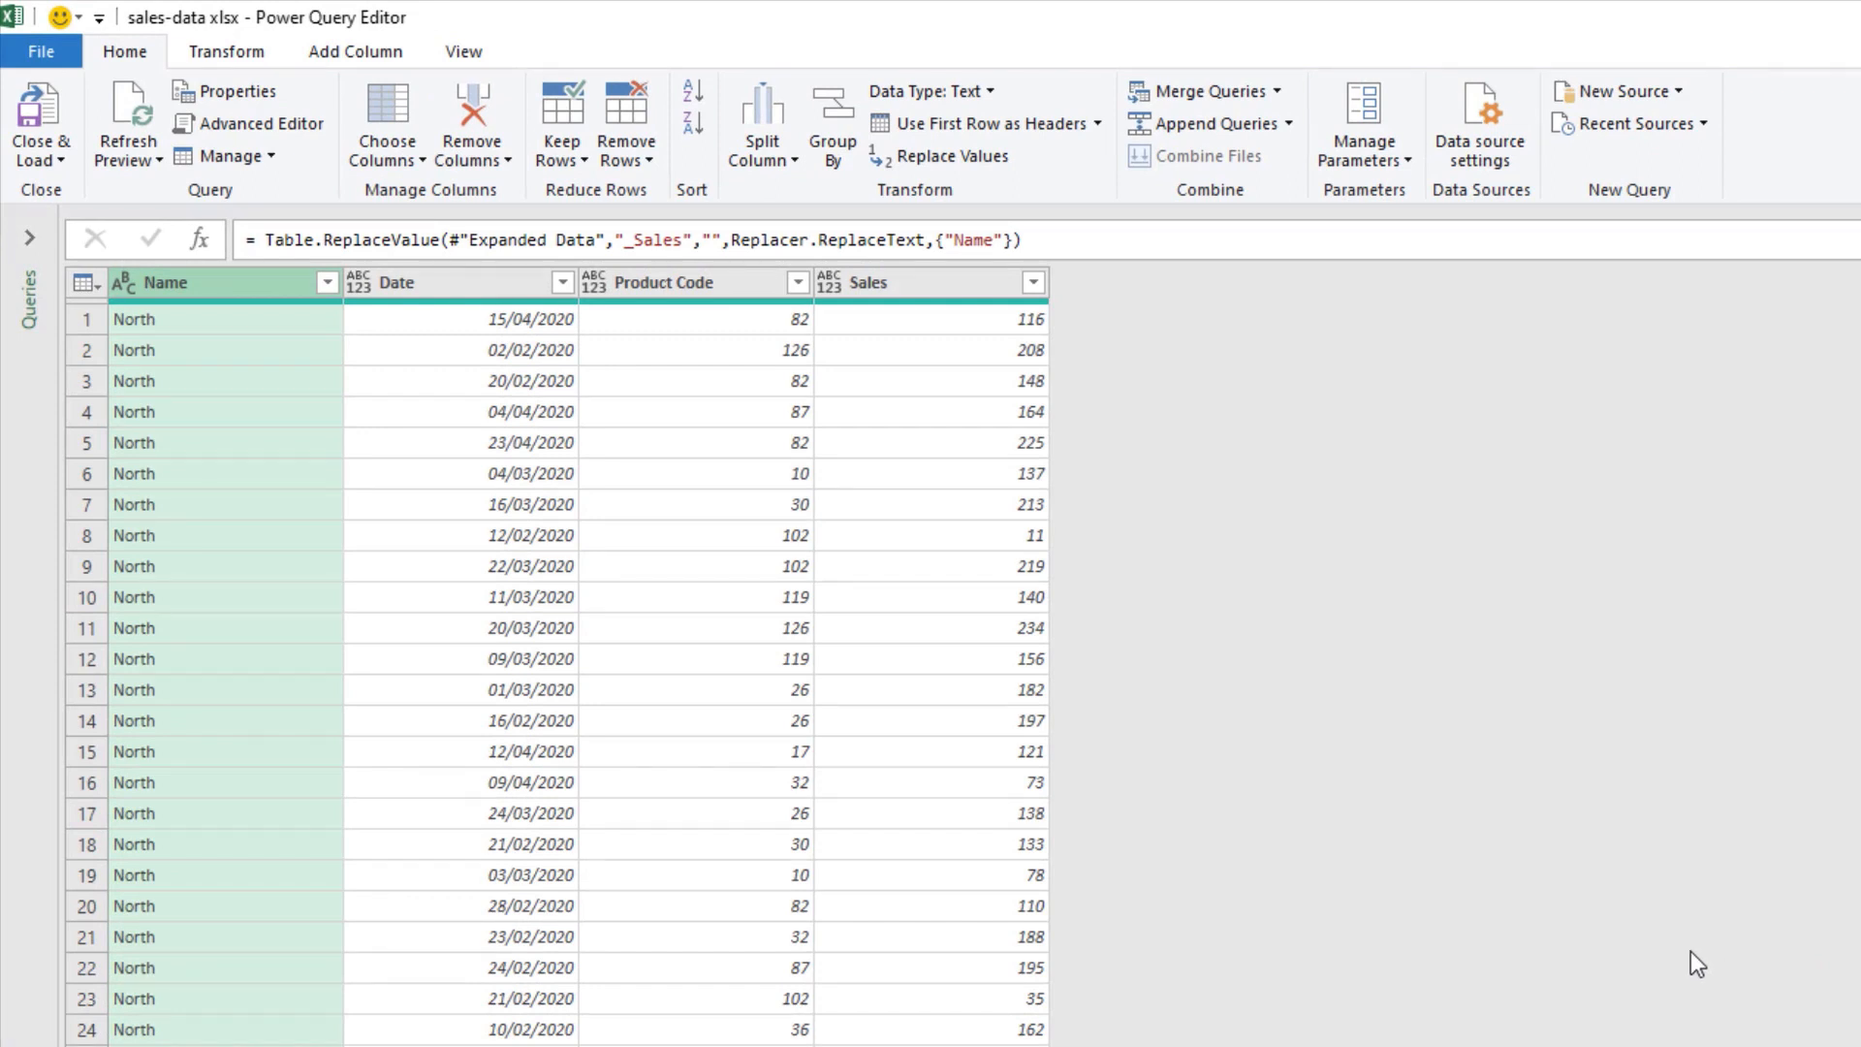
double_click(178, 287)
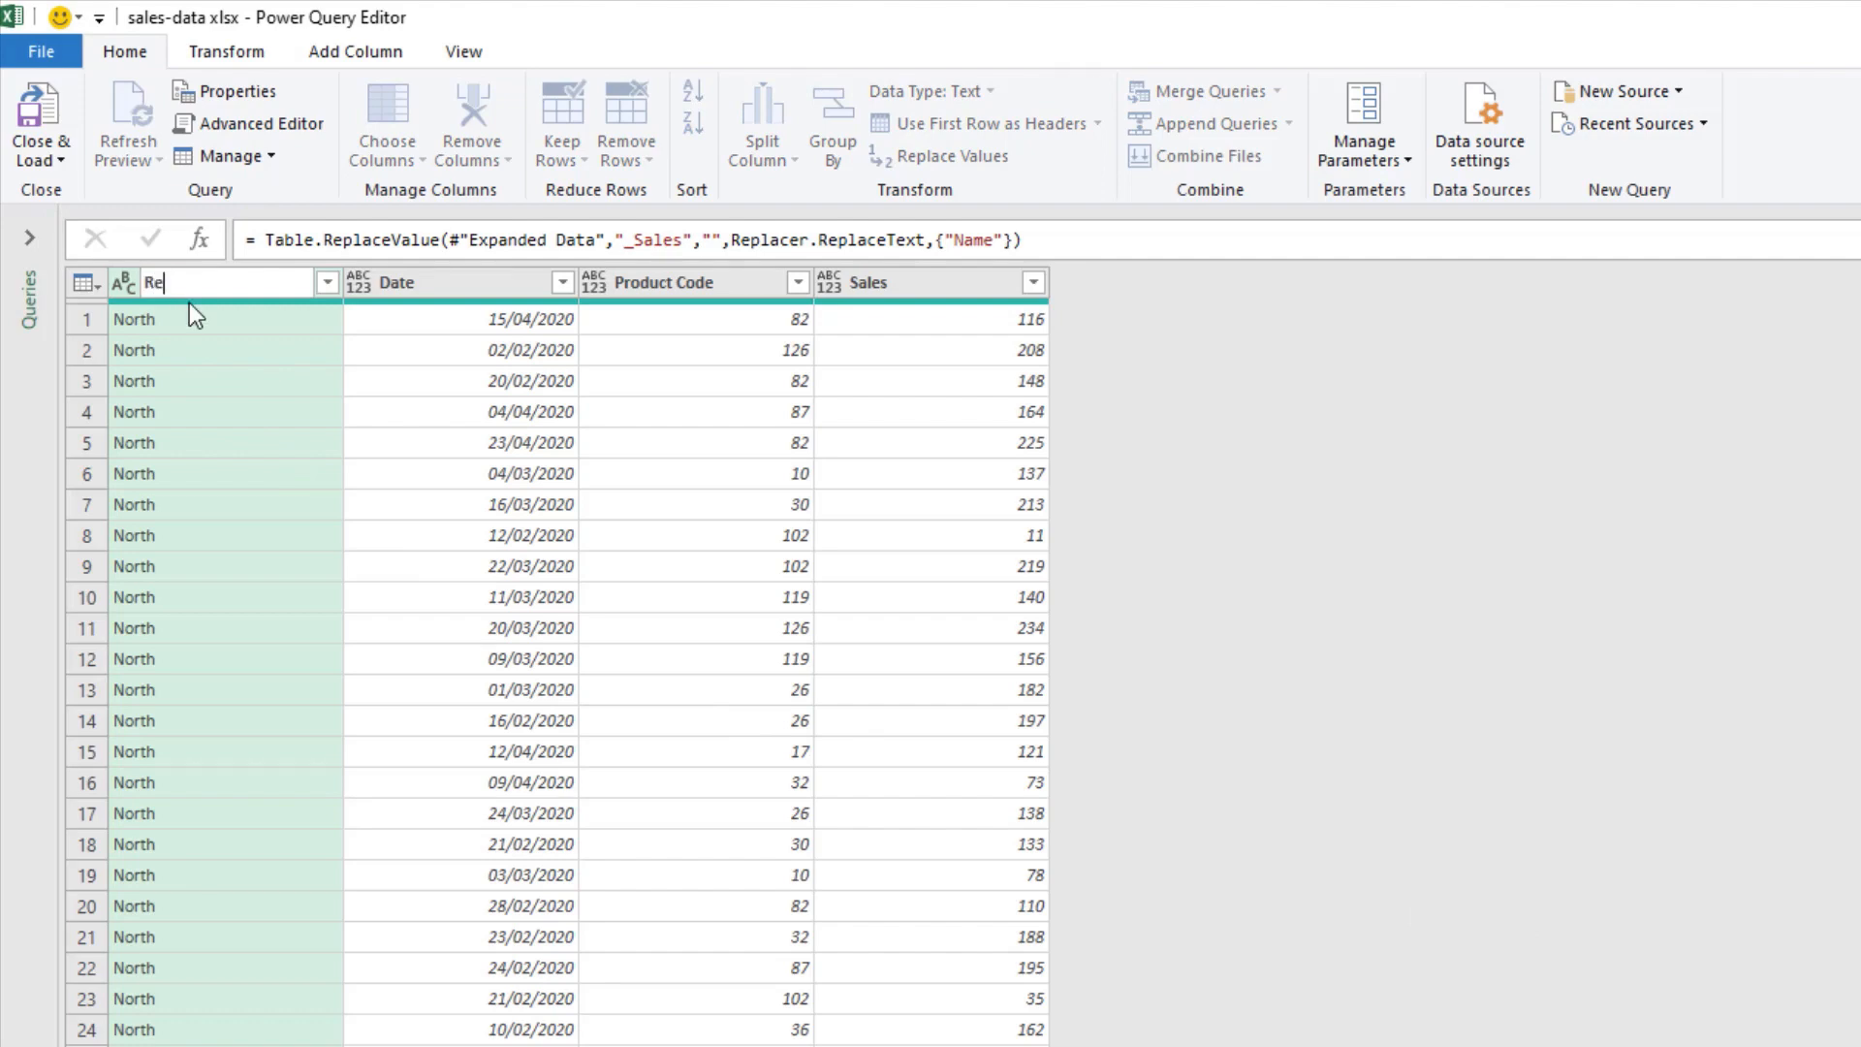
key(Return)
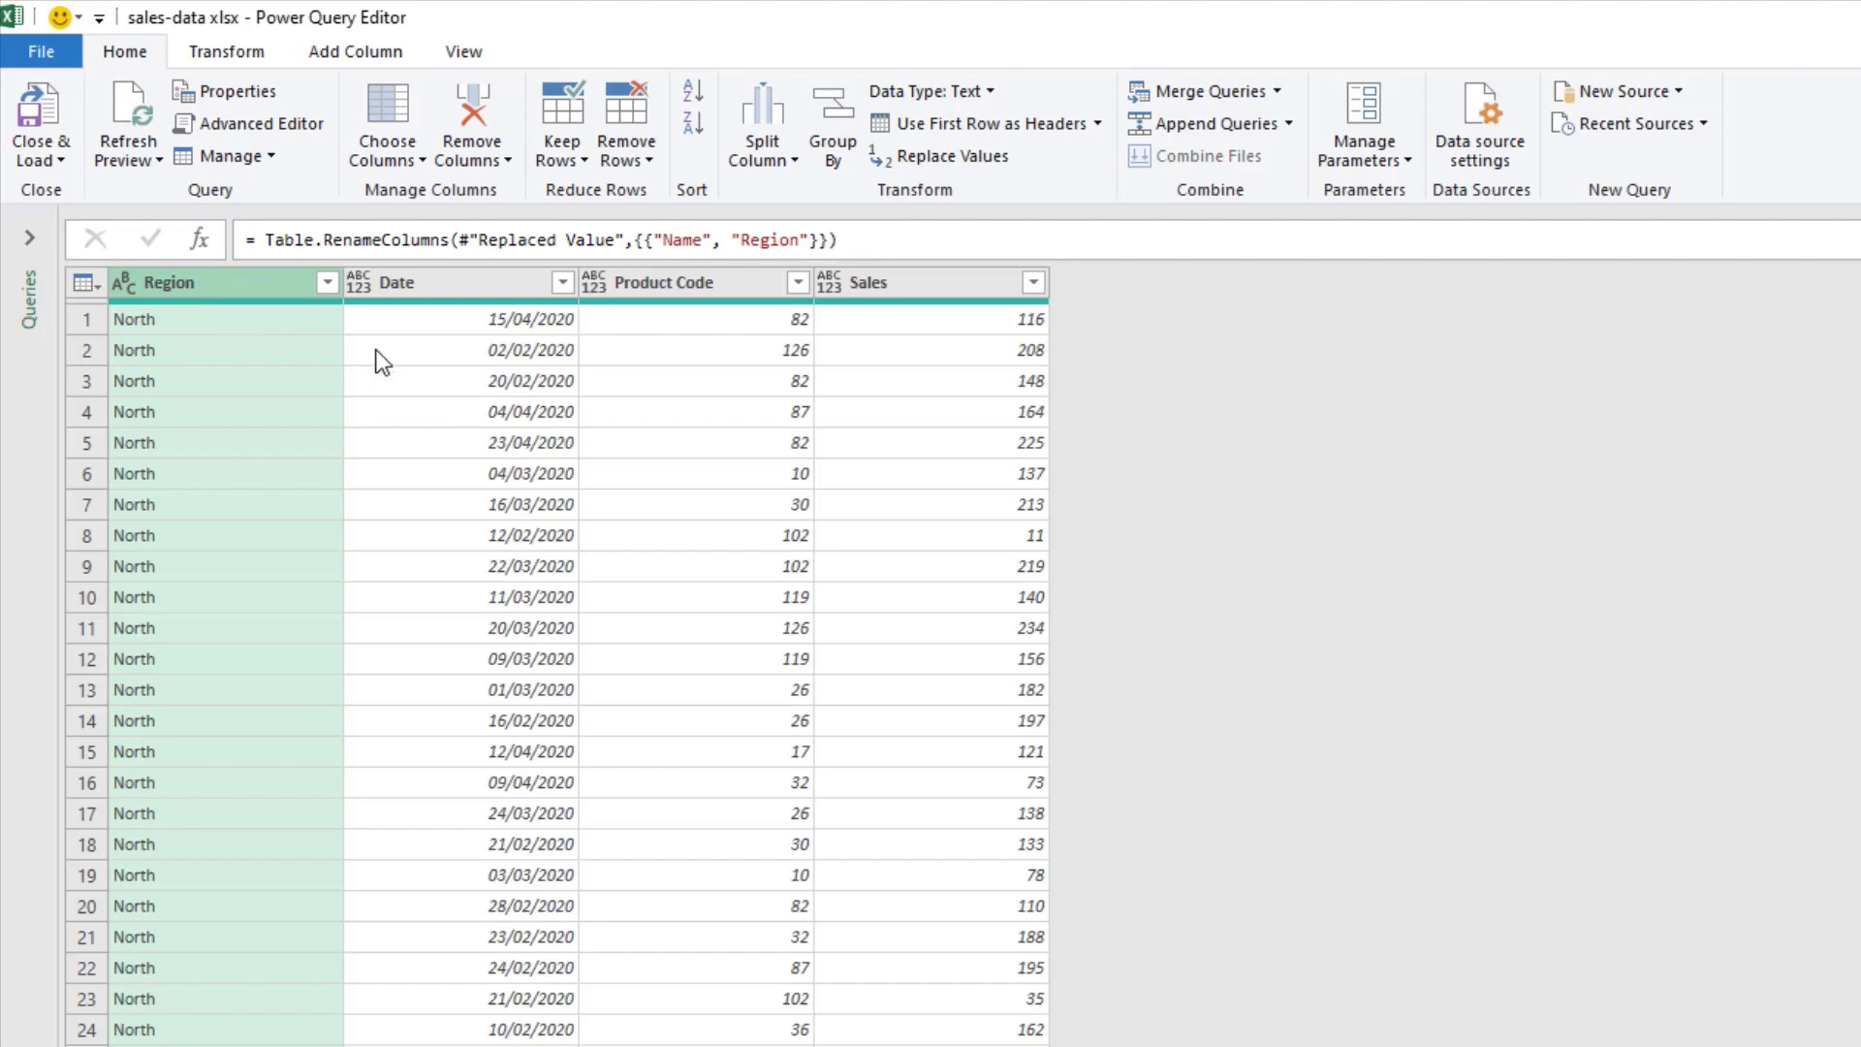
- Change the Date column's type to Date using the English (United Kingdom) locale
click(359, 285)
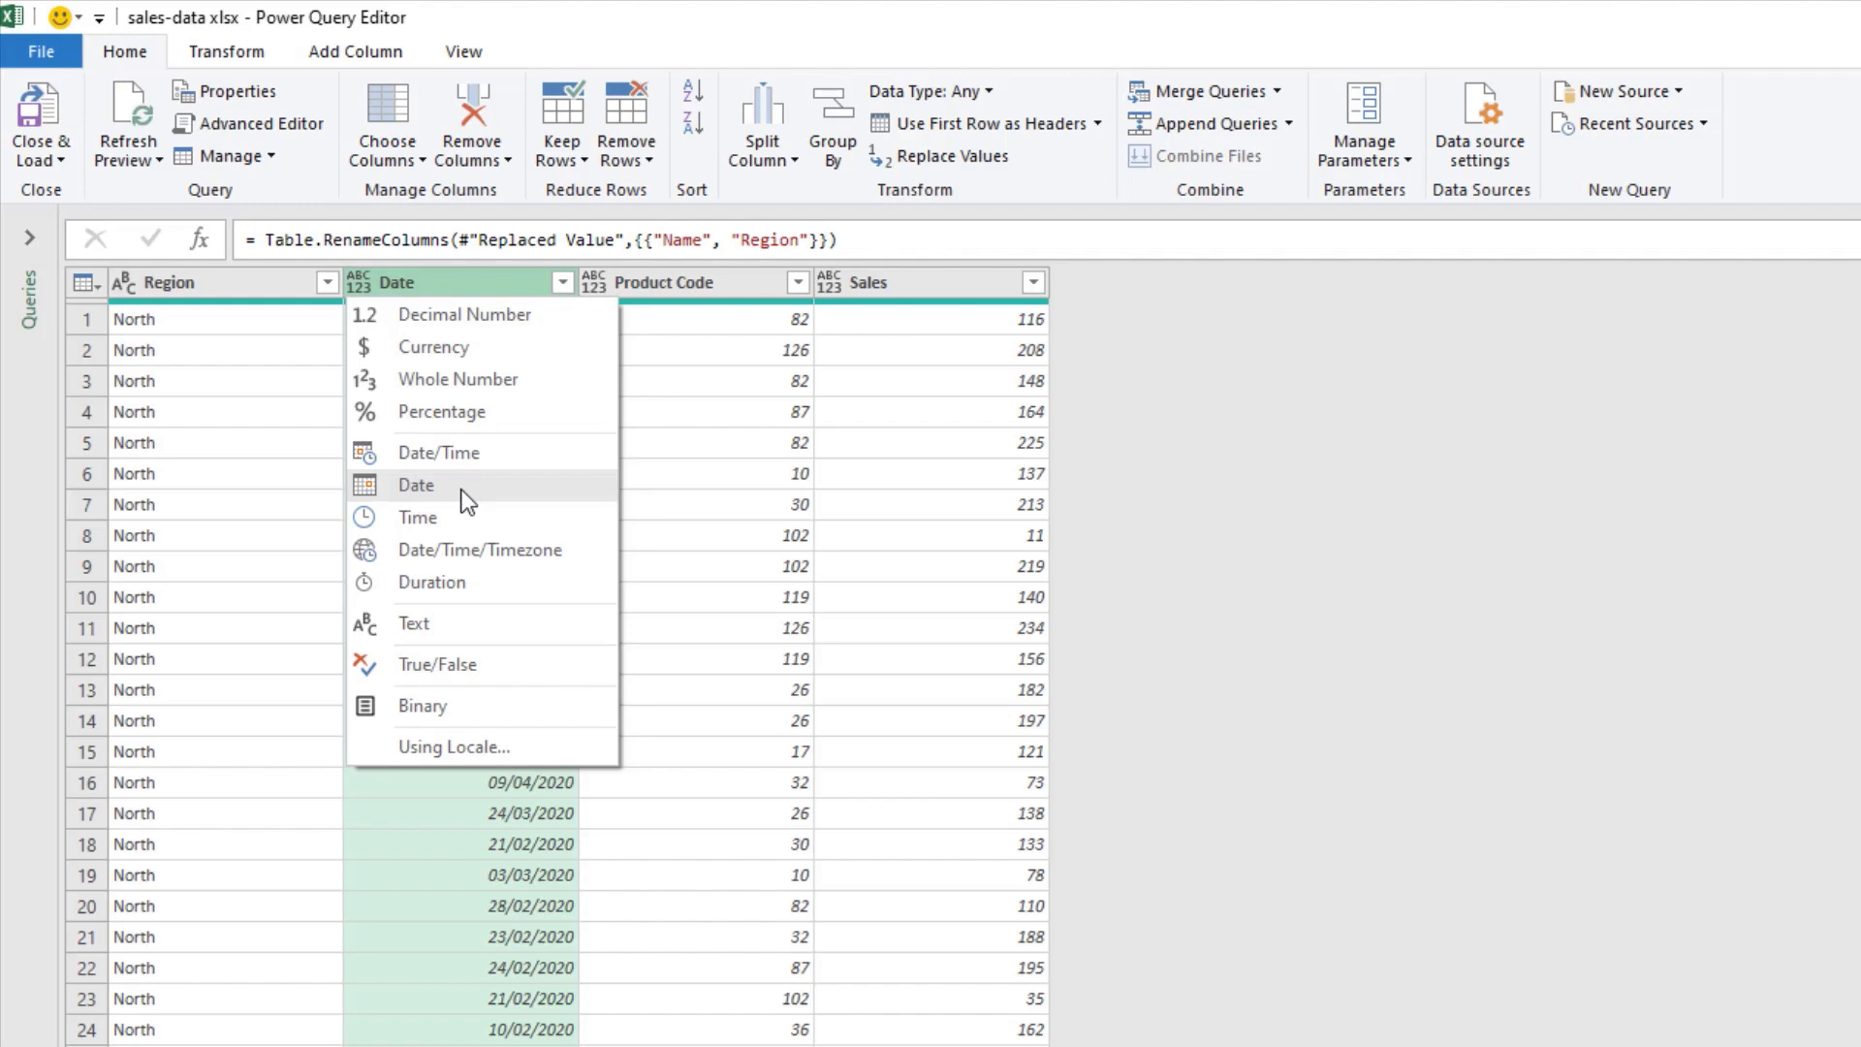
click(502, 752)
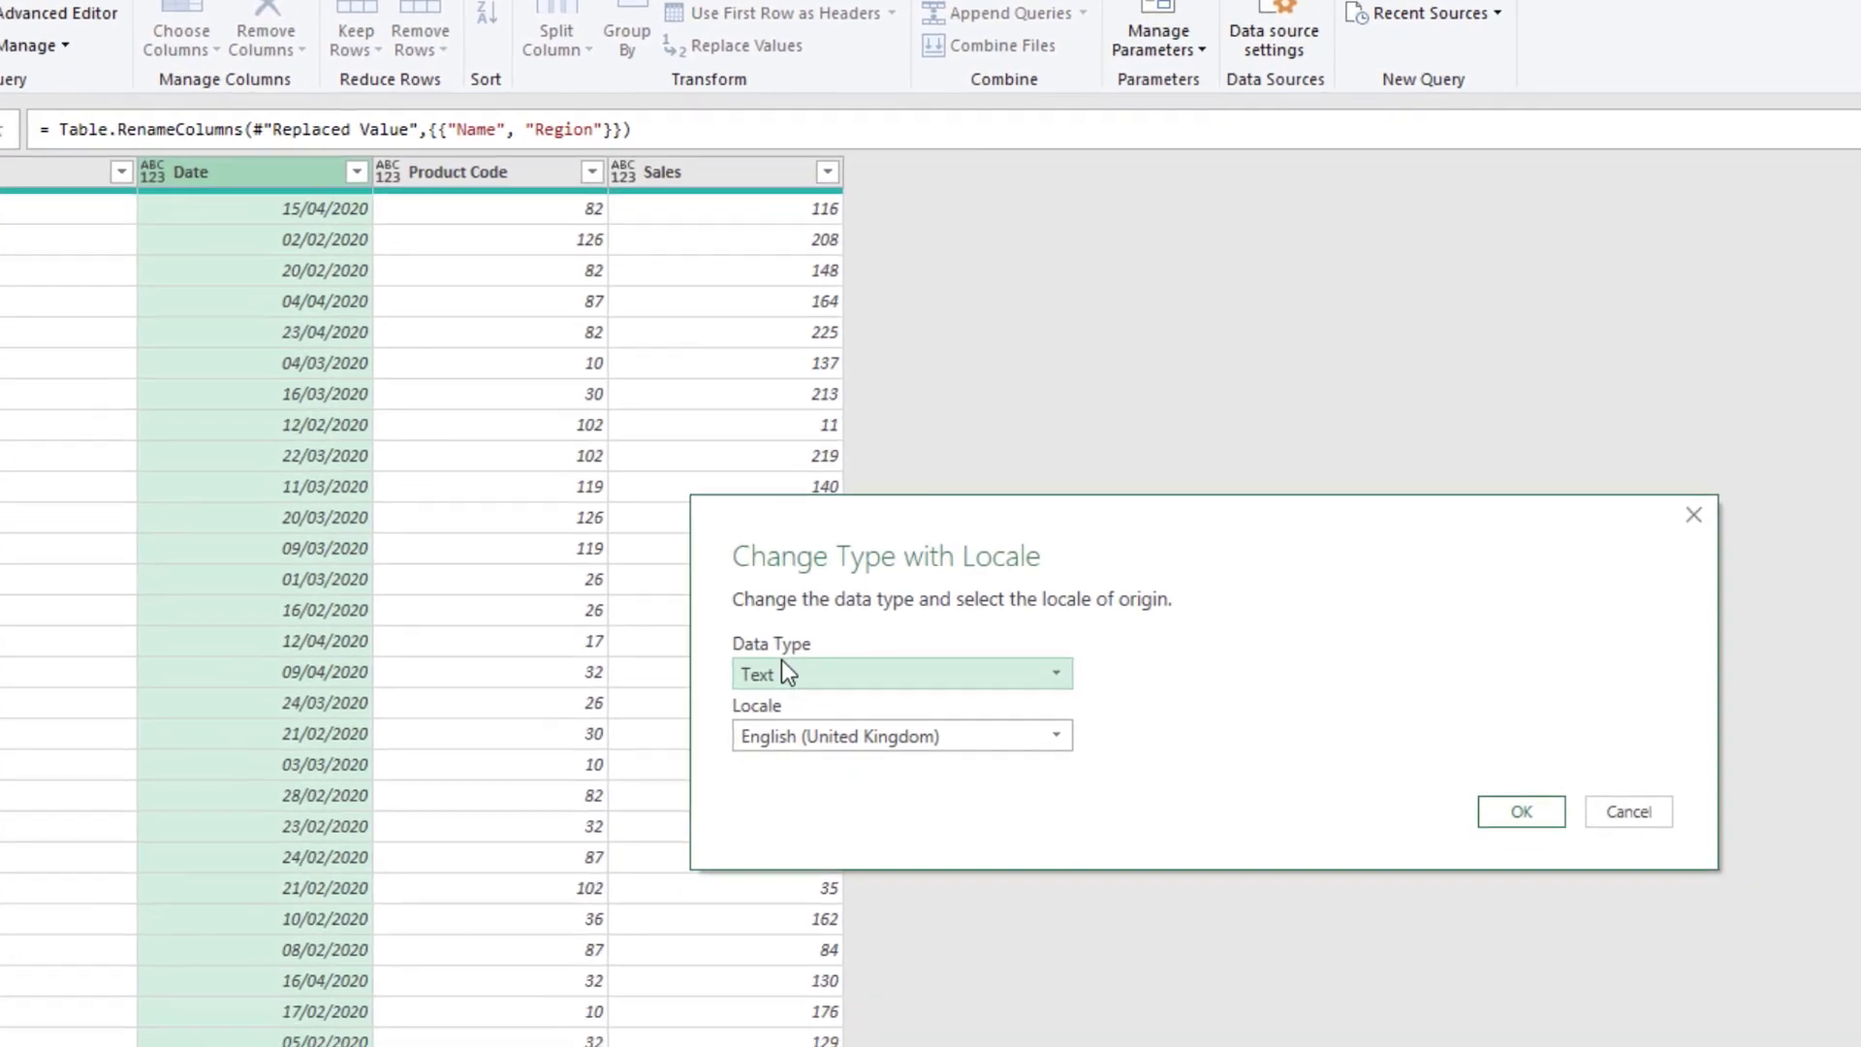
click(988, 780)
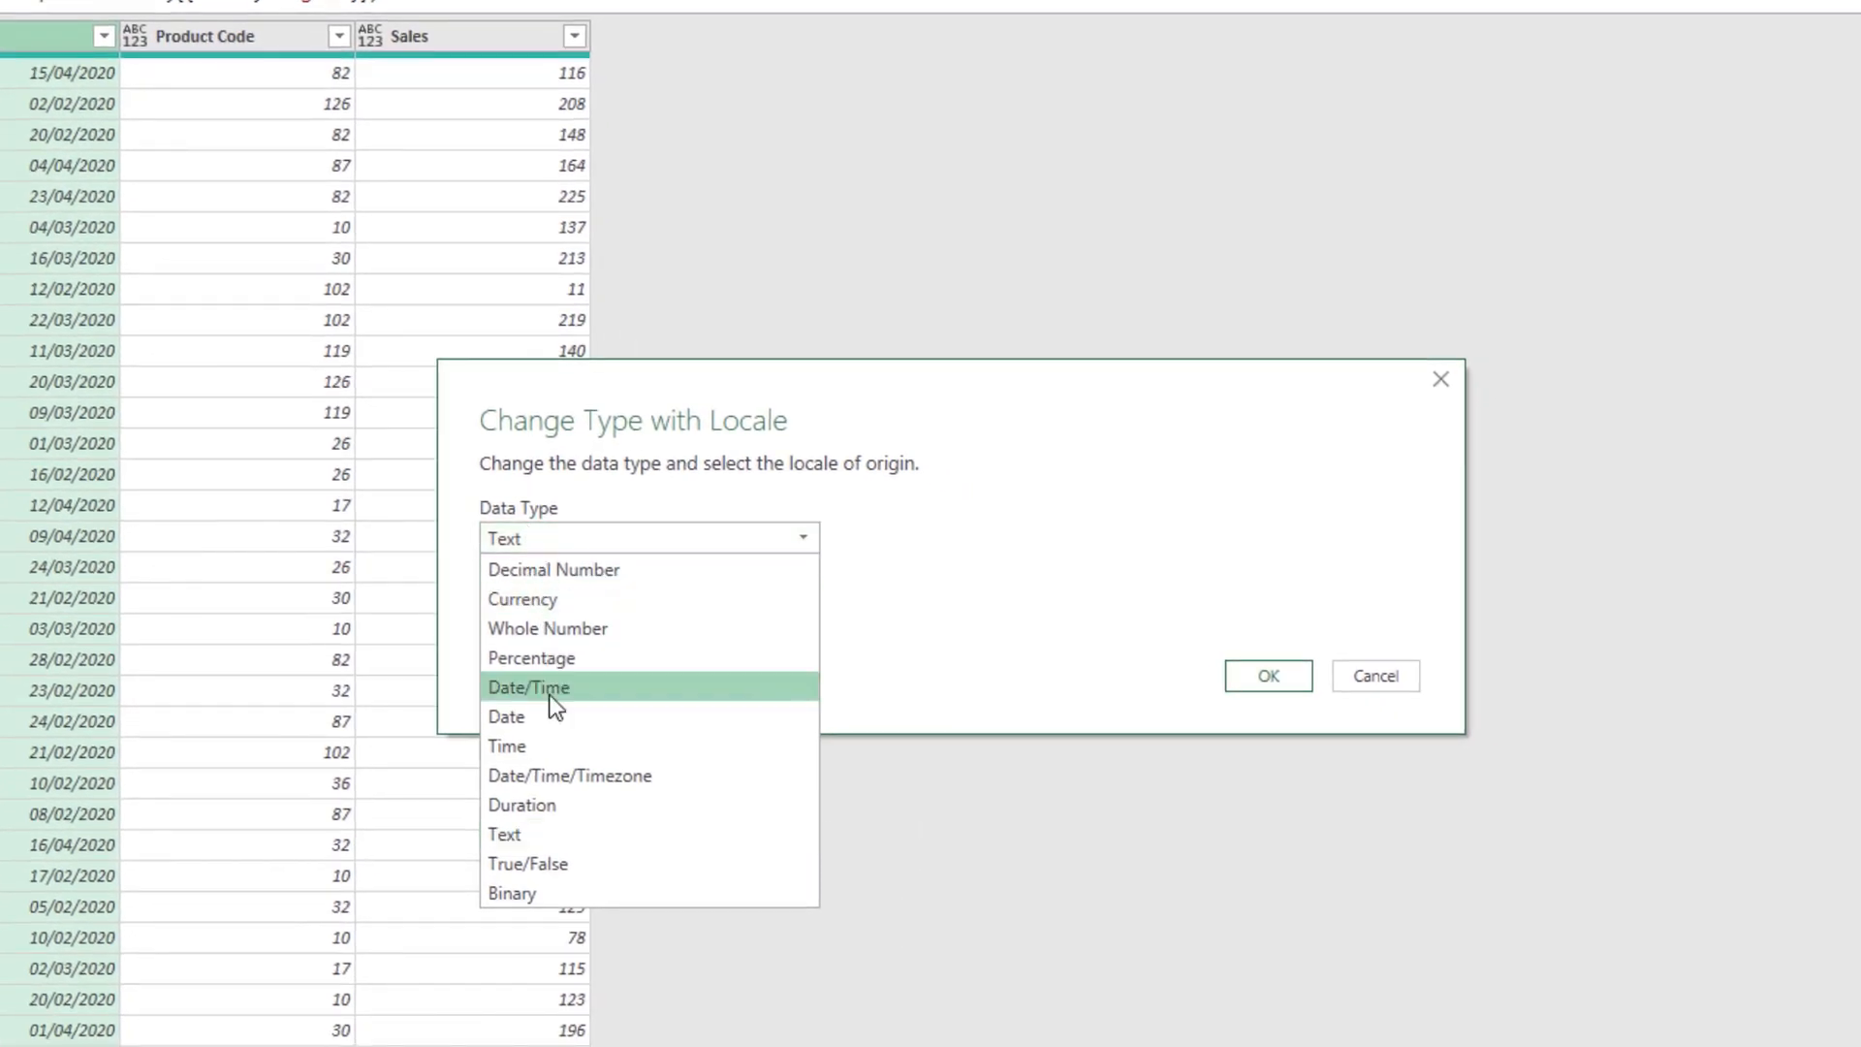
click(551, 715)
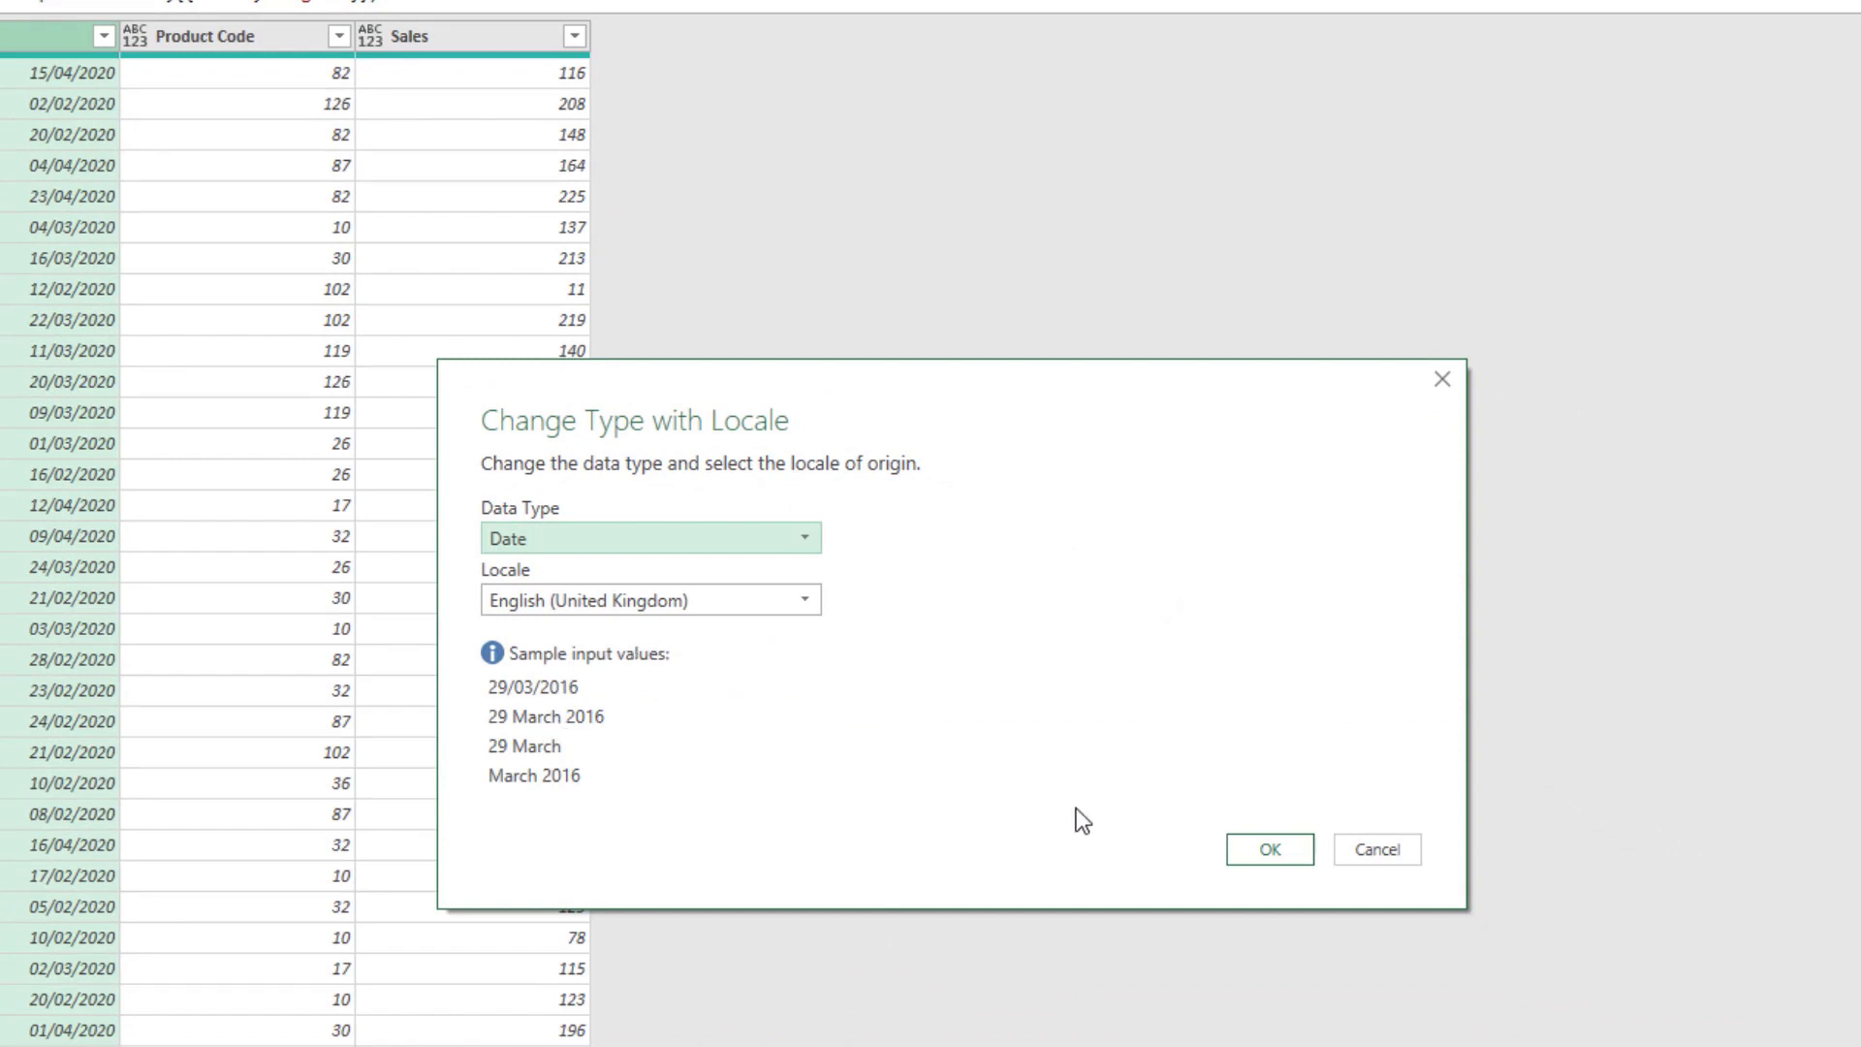
click(1243, 853)
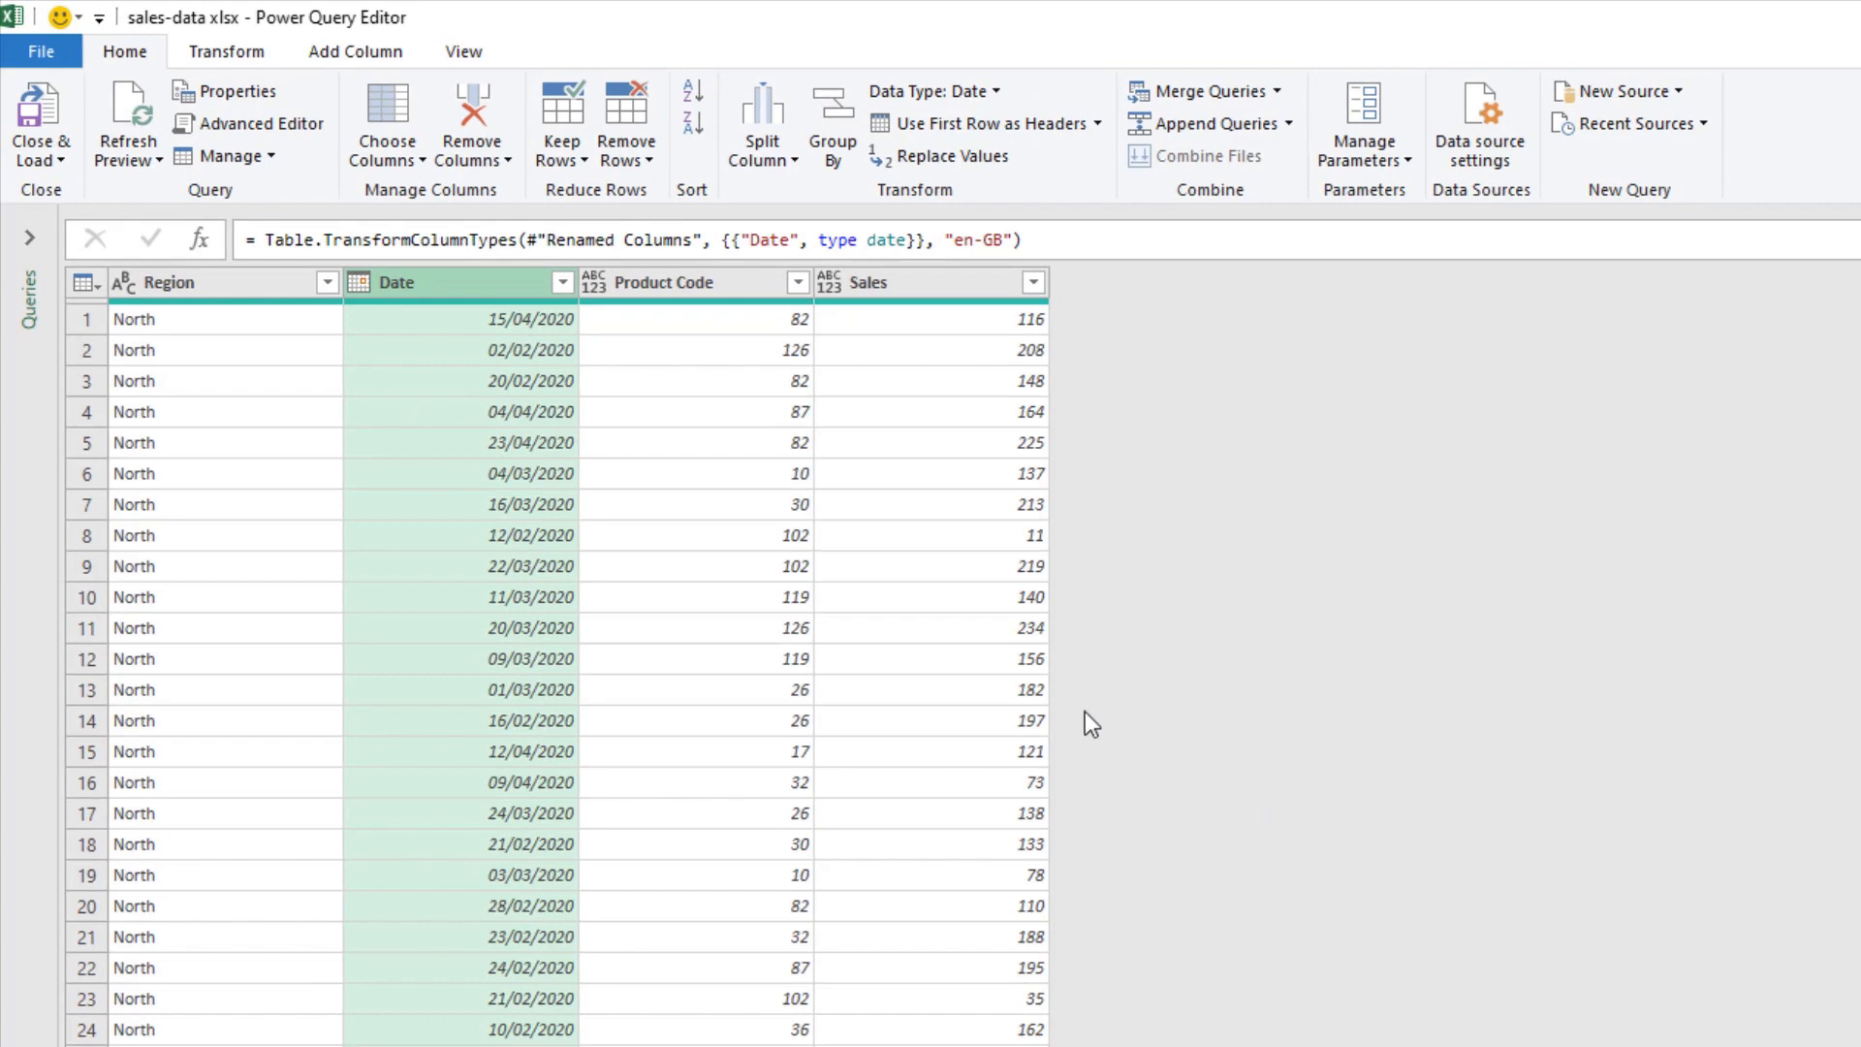
- Change the data type of the Product Code and Sales columns to Whole Number
click(715, 283)
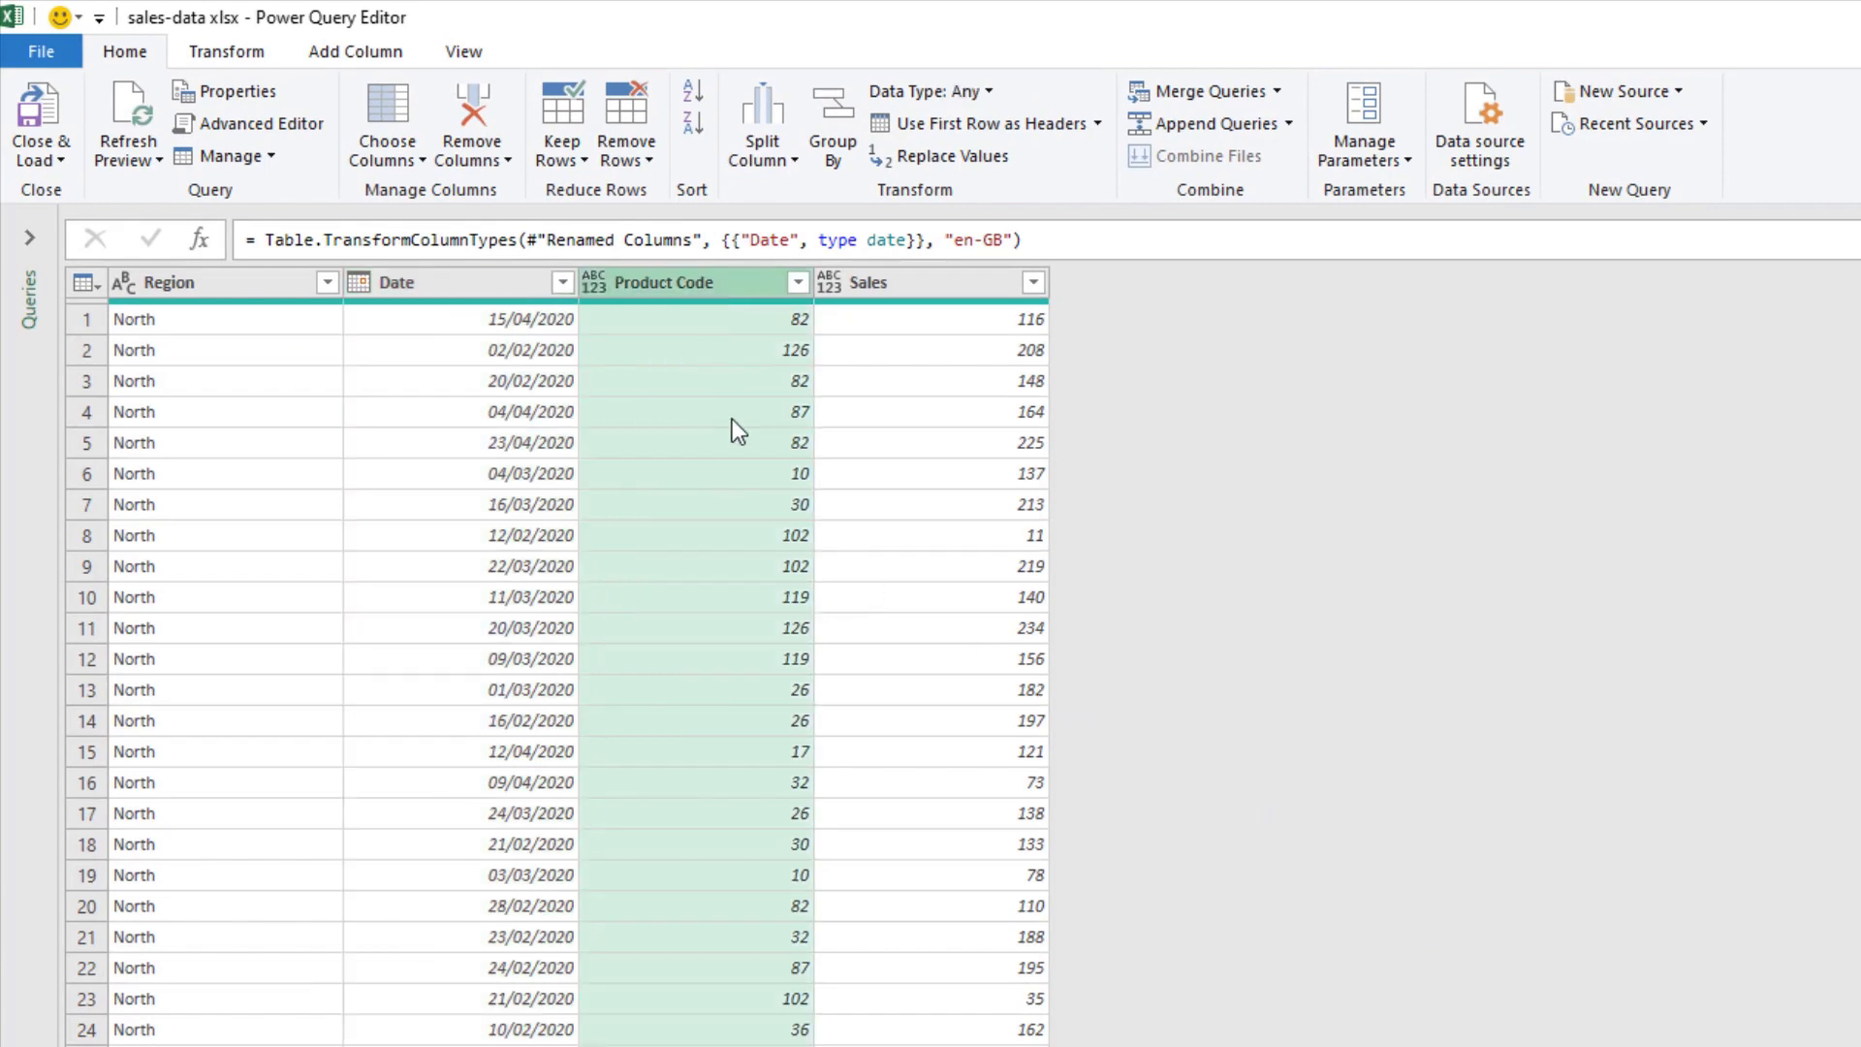
ctrl+click(946, 277)
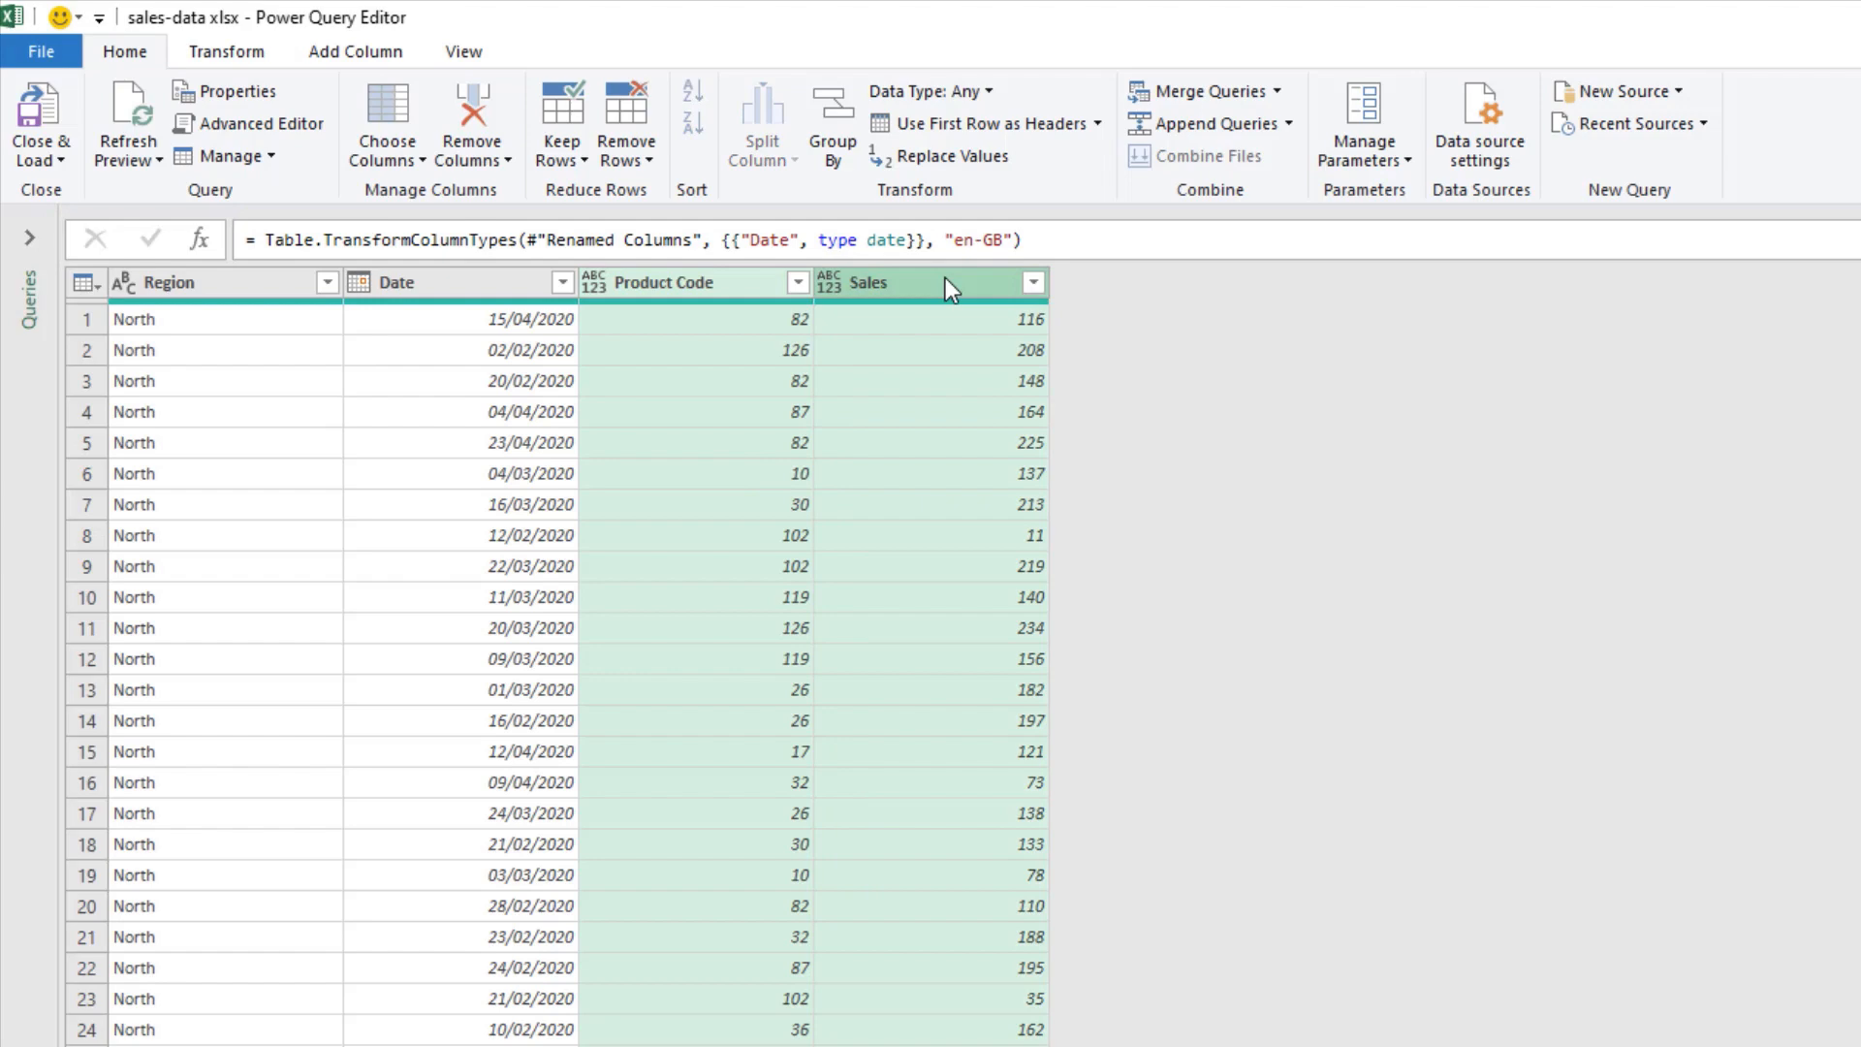
right_click(945, 282)
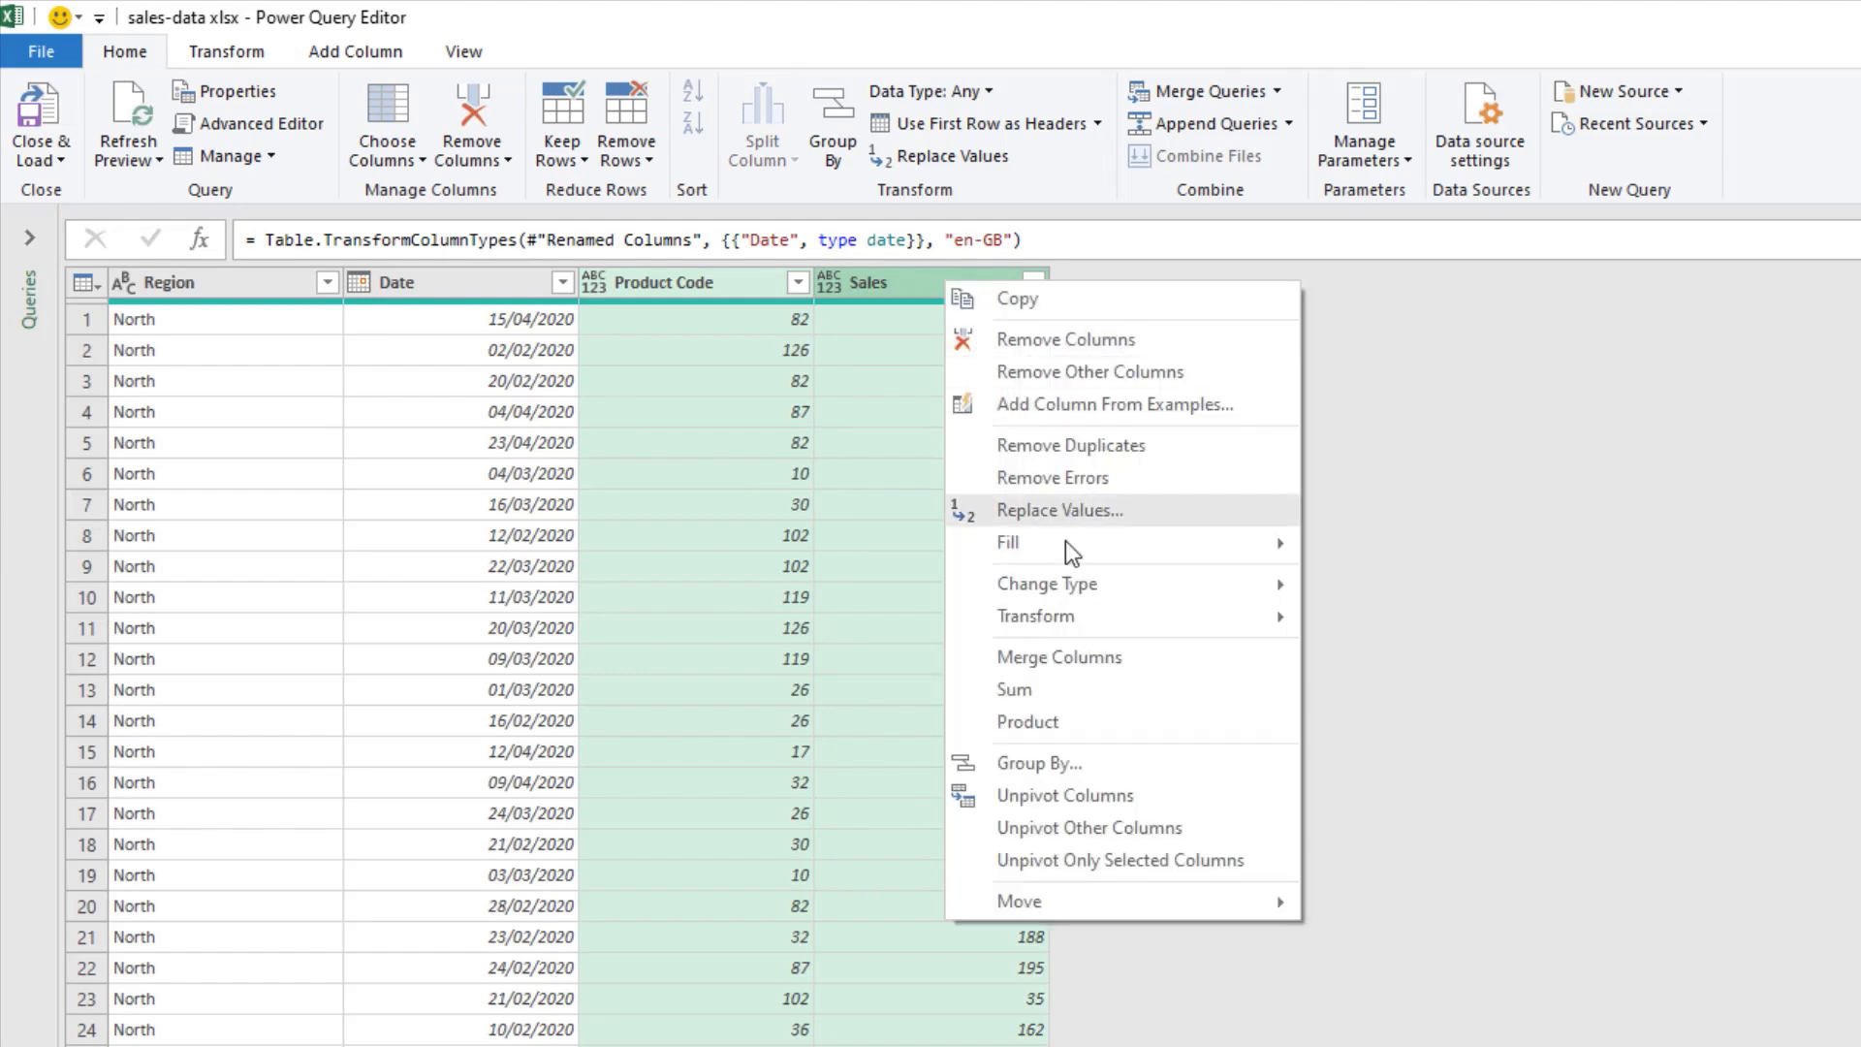
mouse_move(1148, 586)
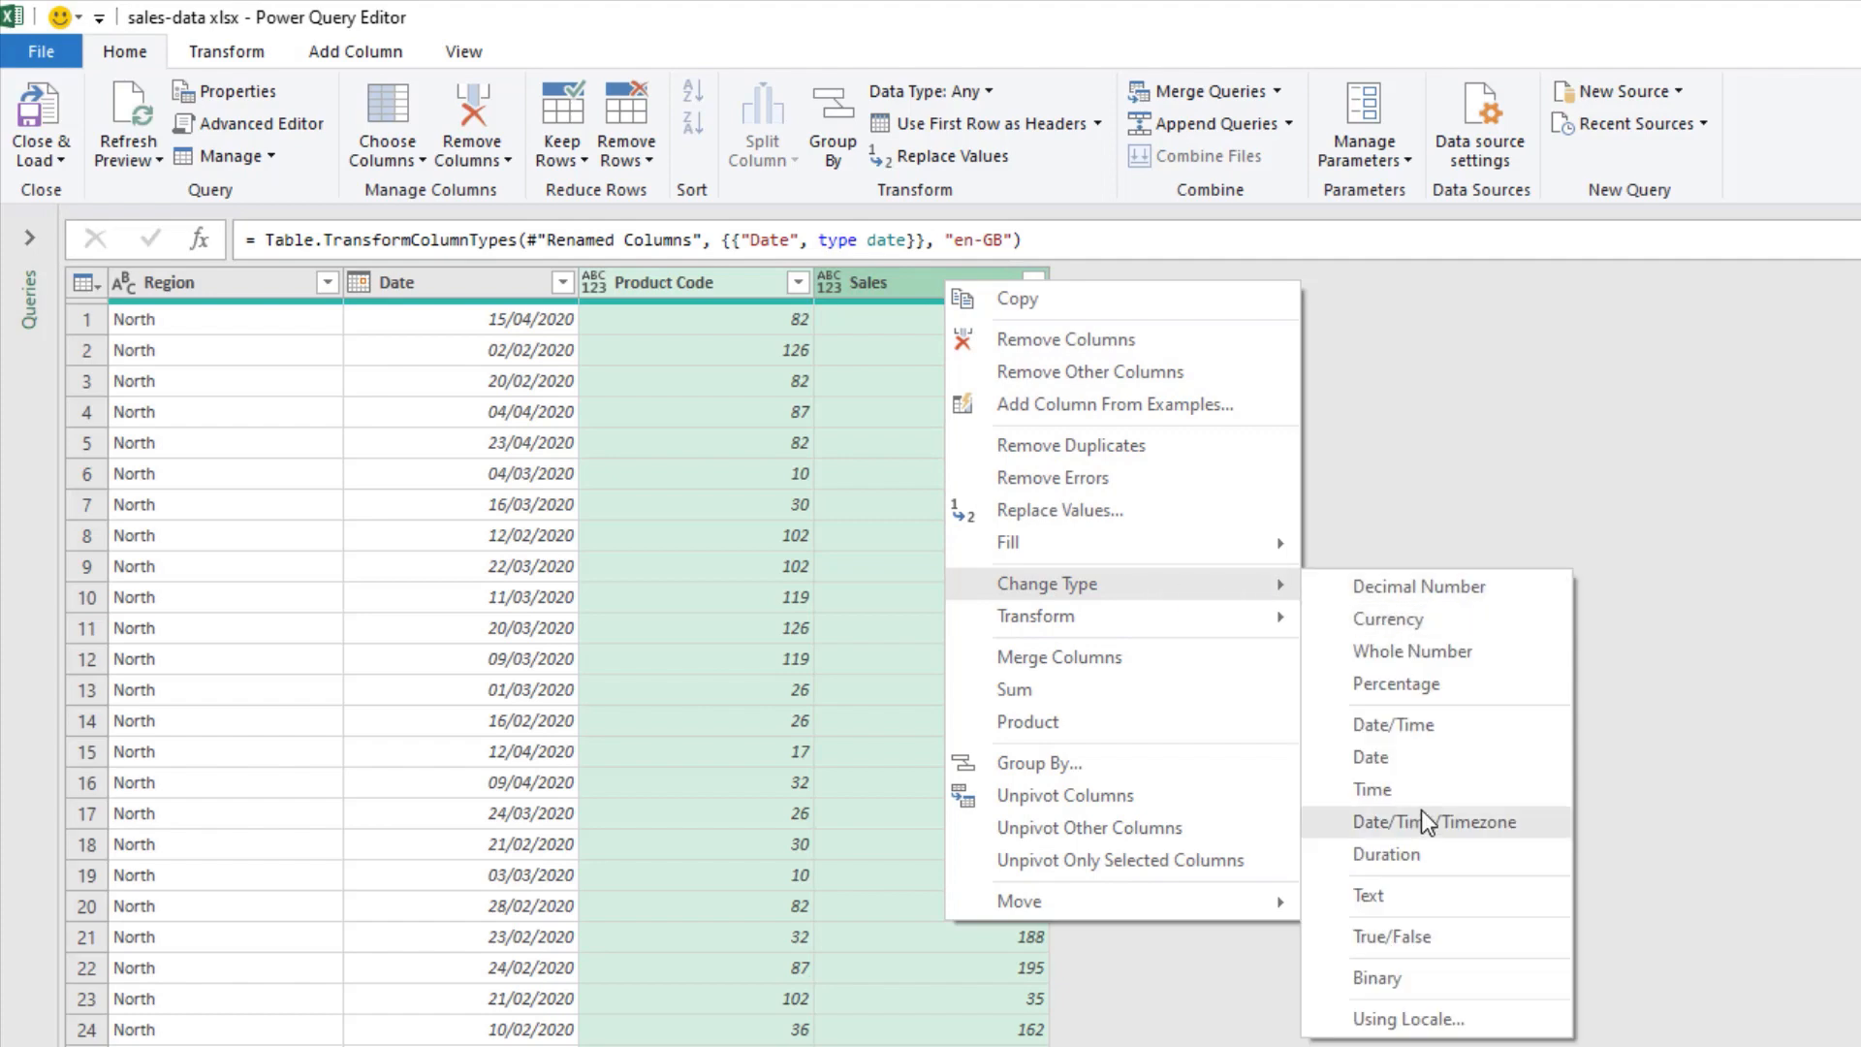
click(1458, 651)
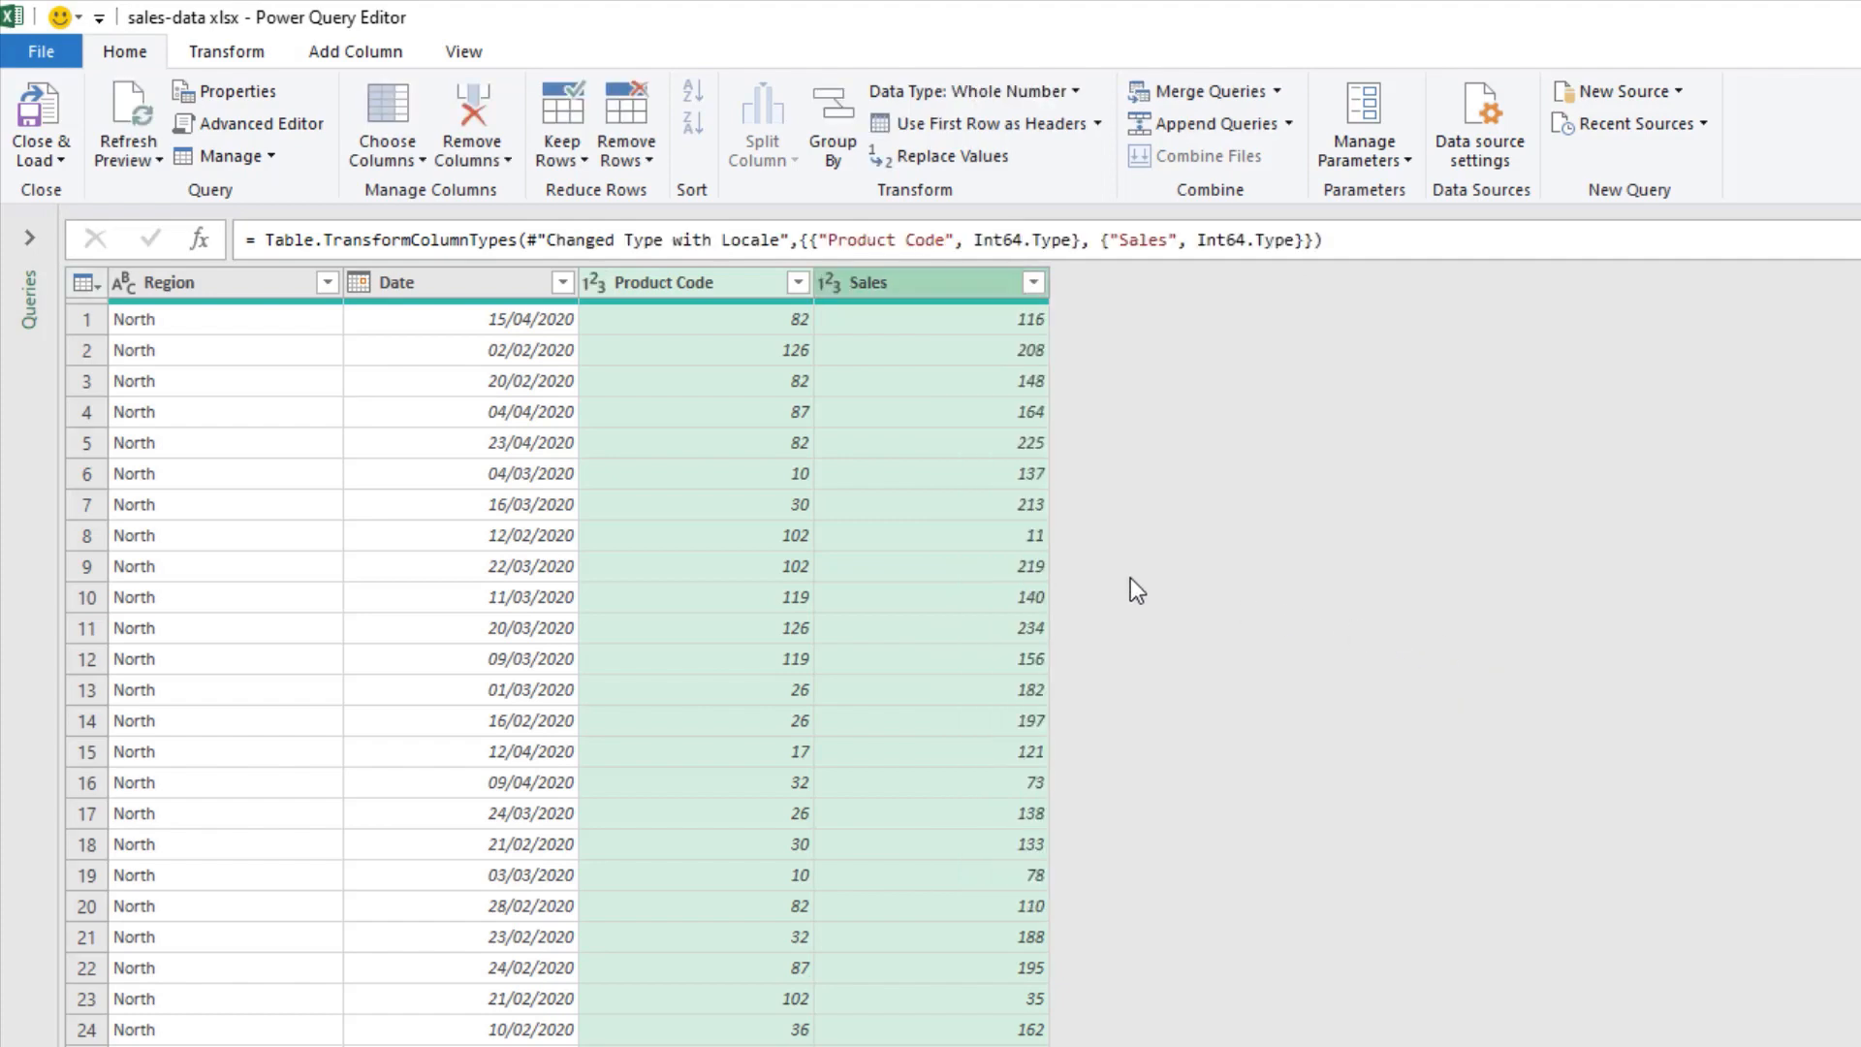
- Rename the sales-data xlsx query as Sales
click(38, 241)
right_click(91, 267)
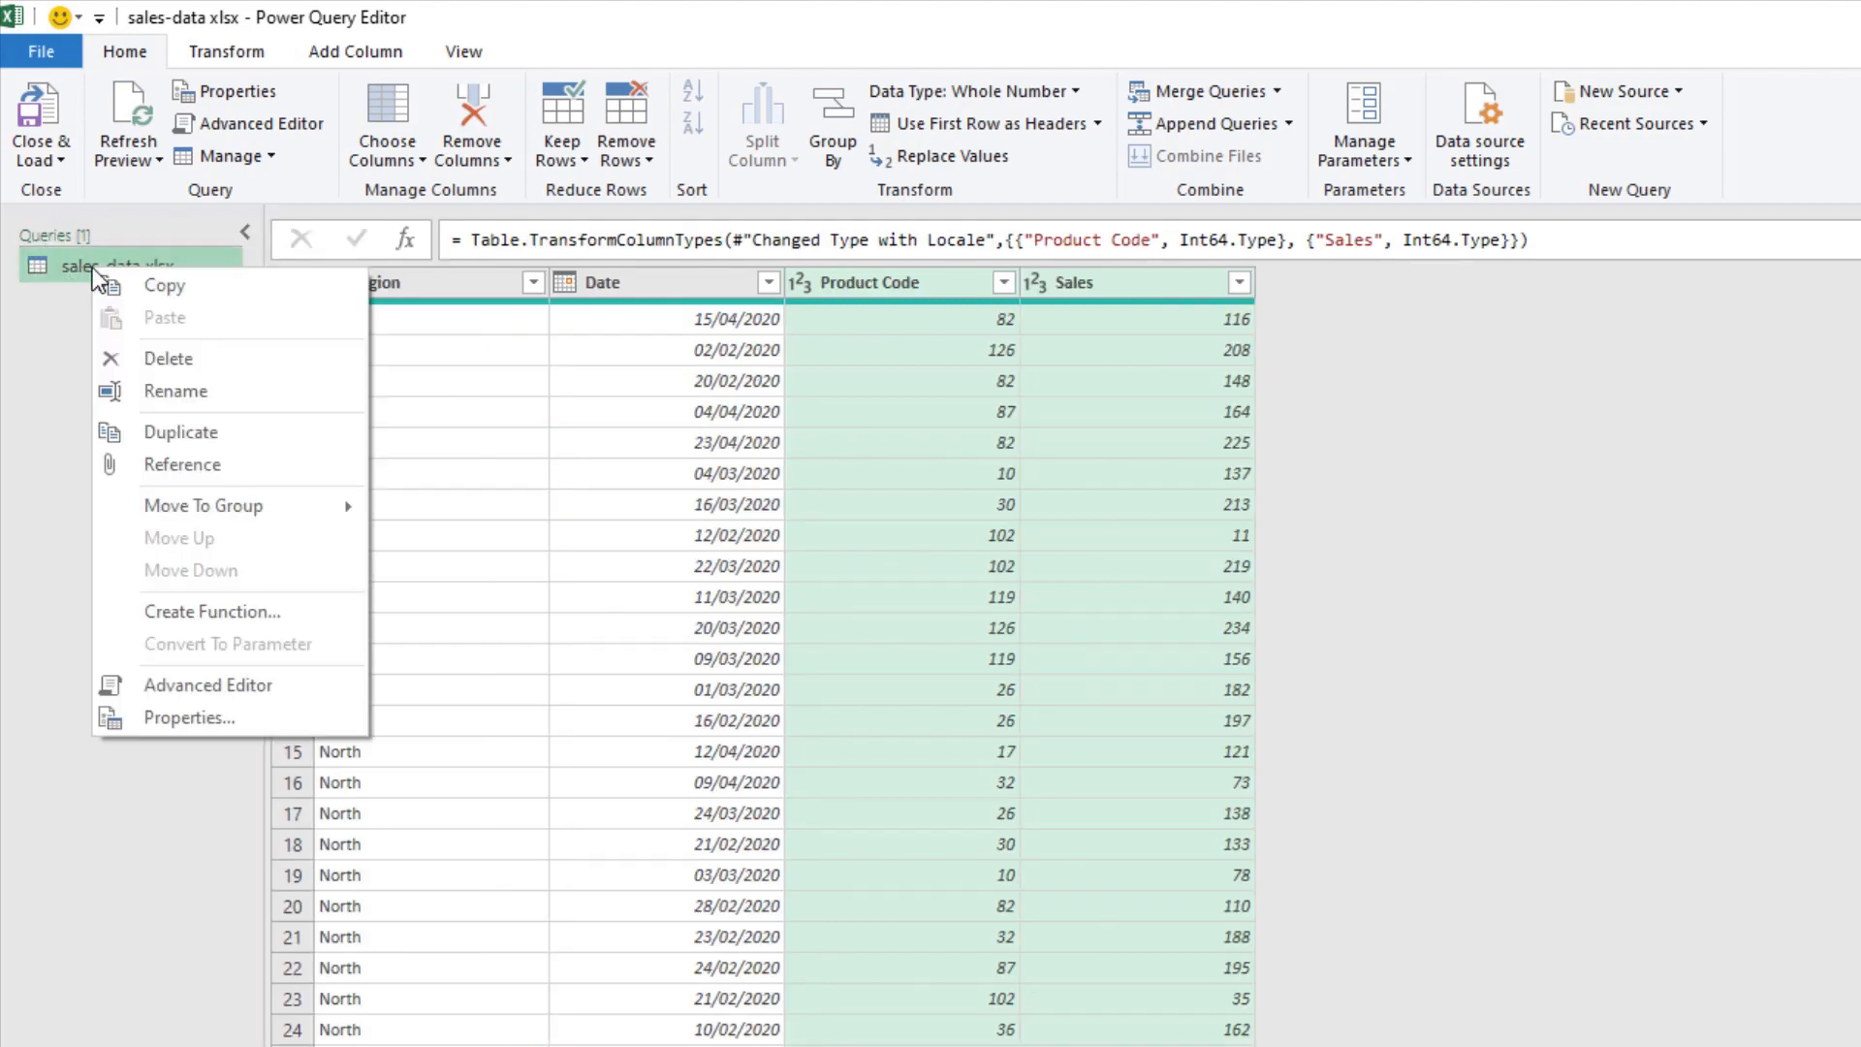
click(204, 399)
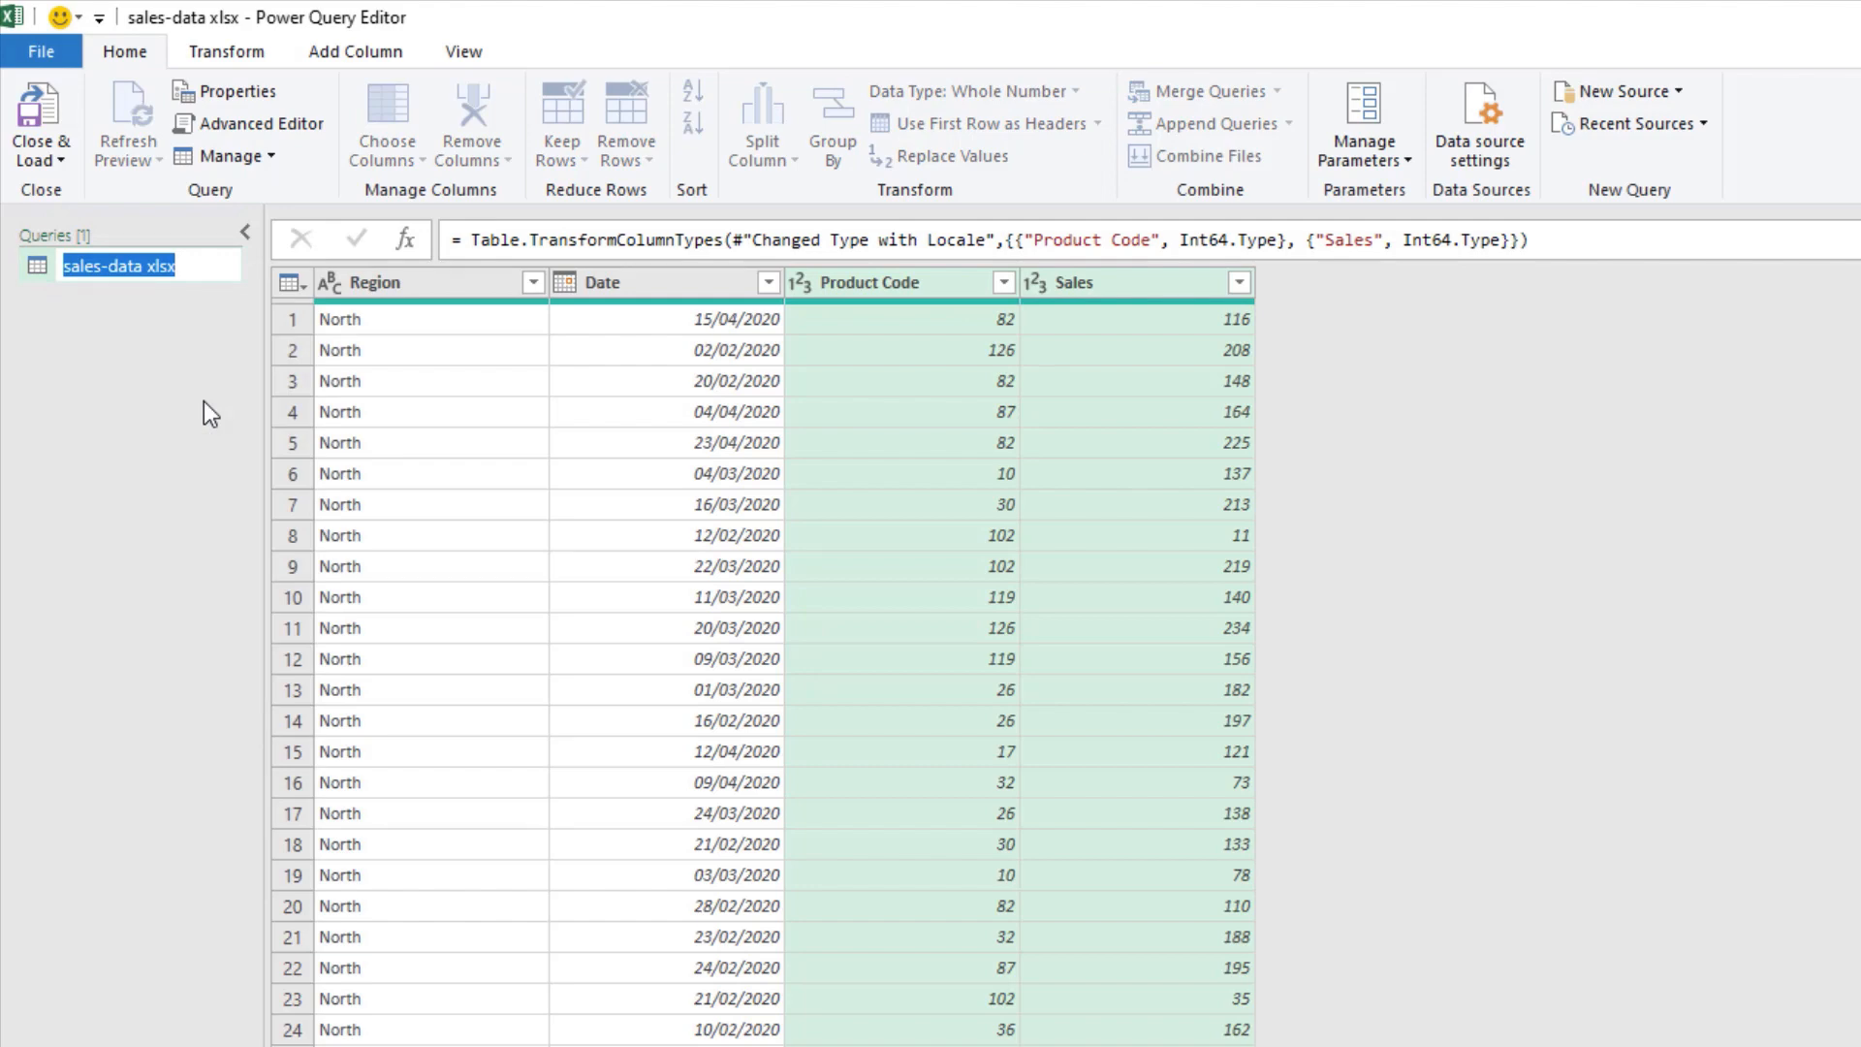
text(Sales)
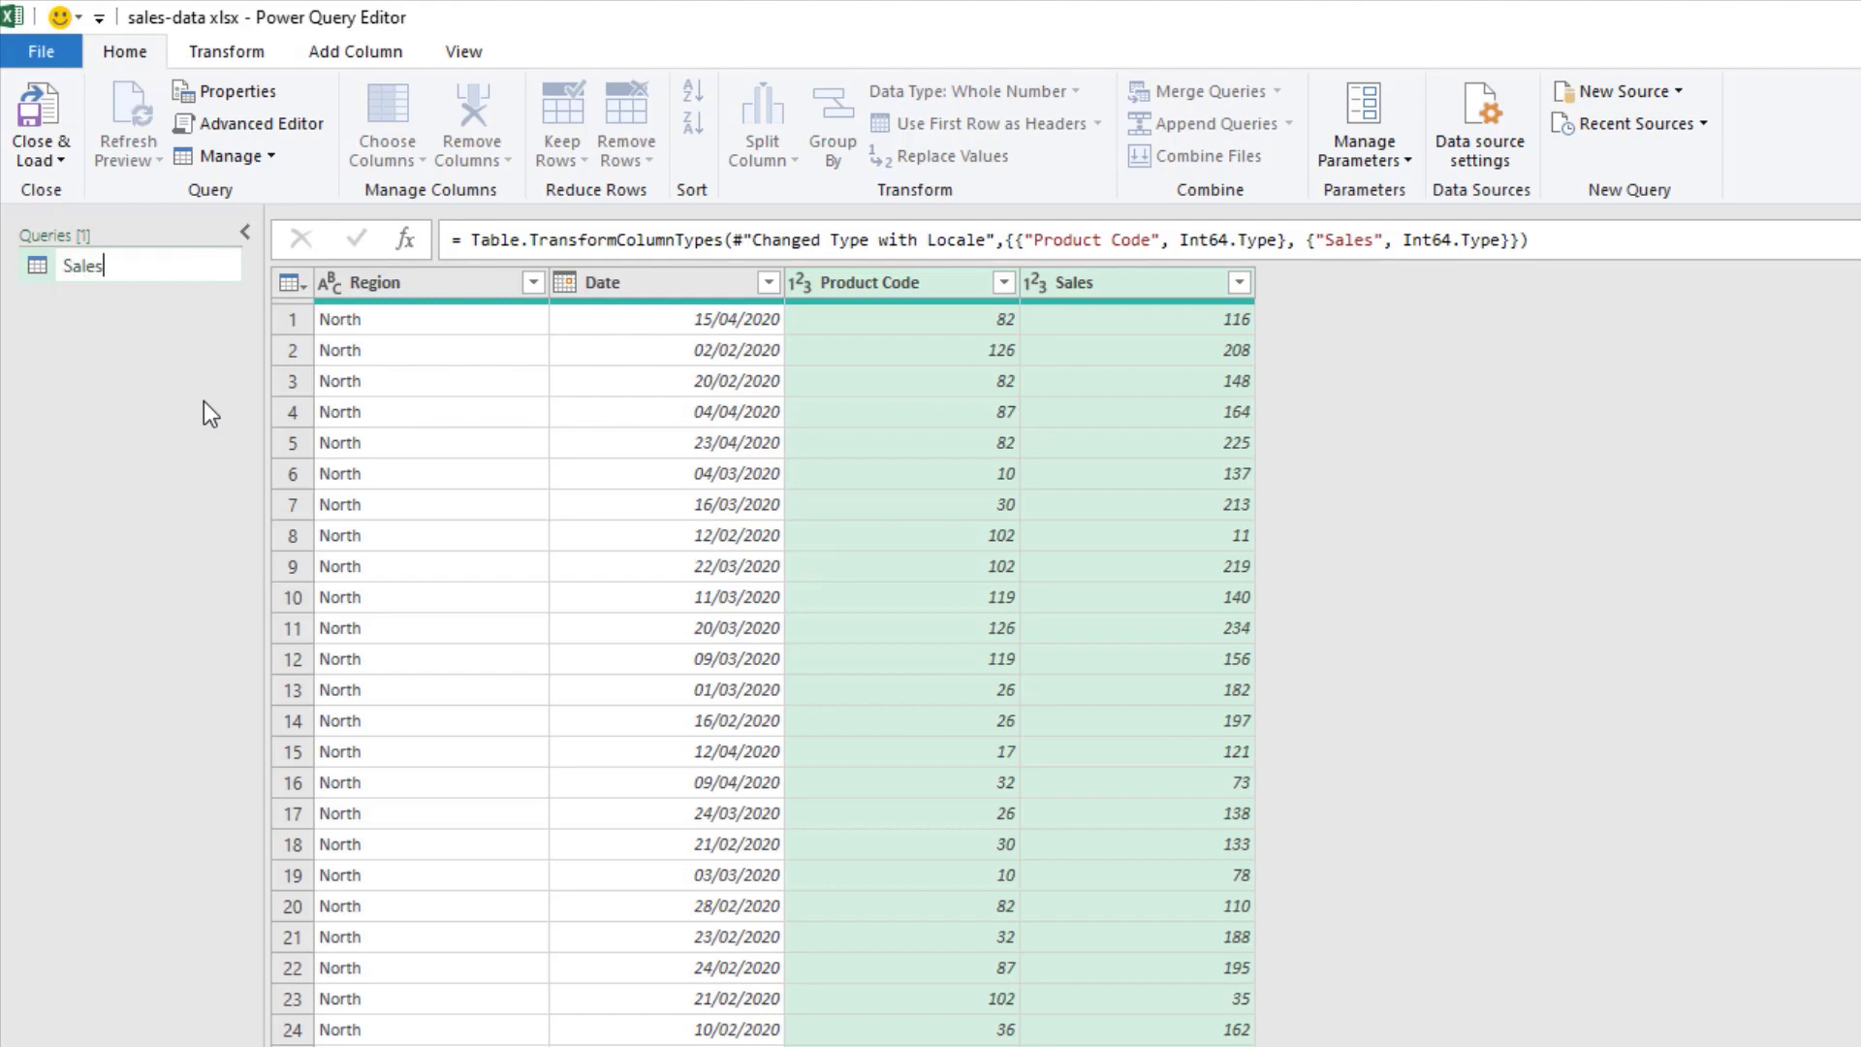
key(Return)
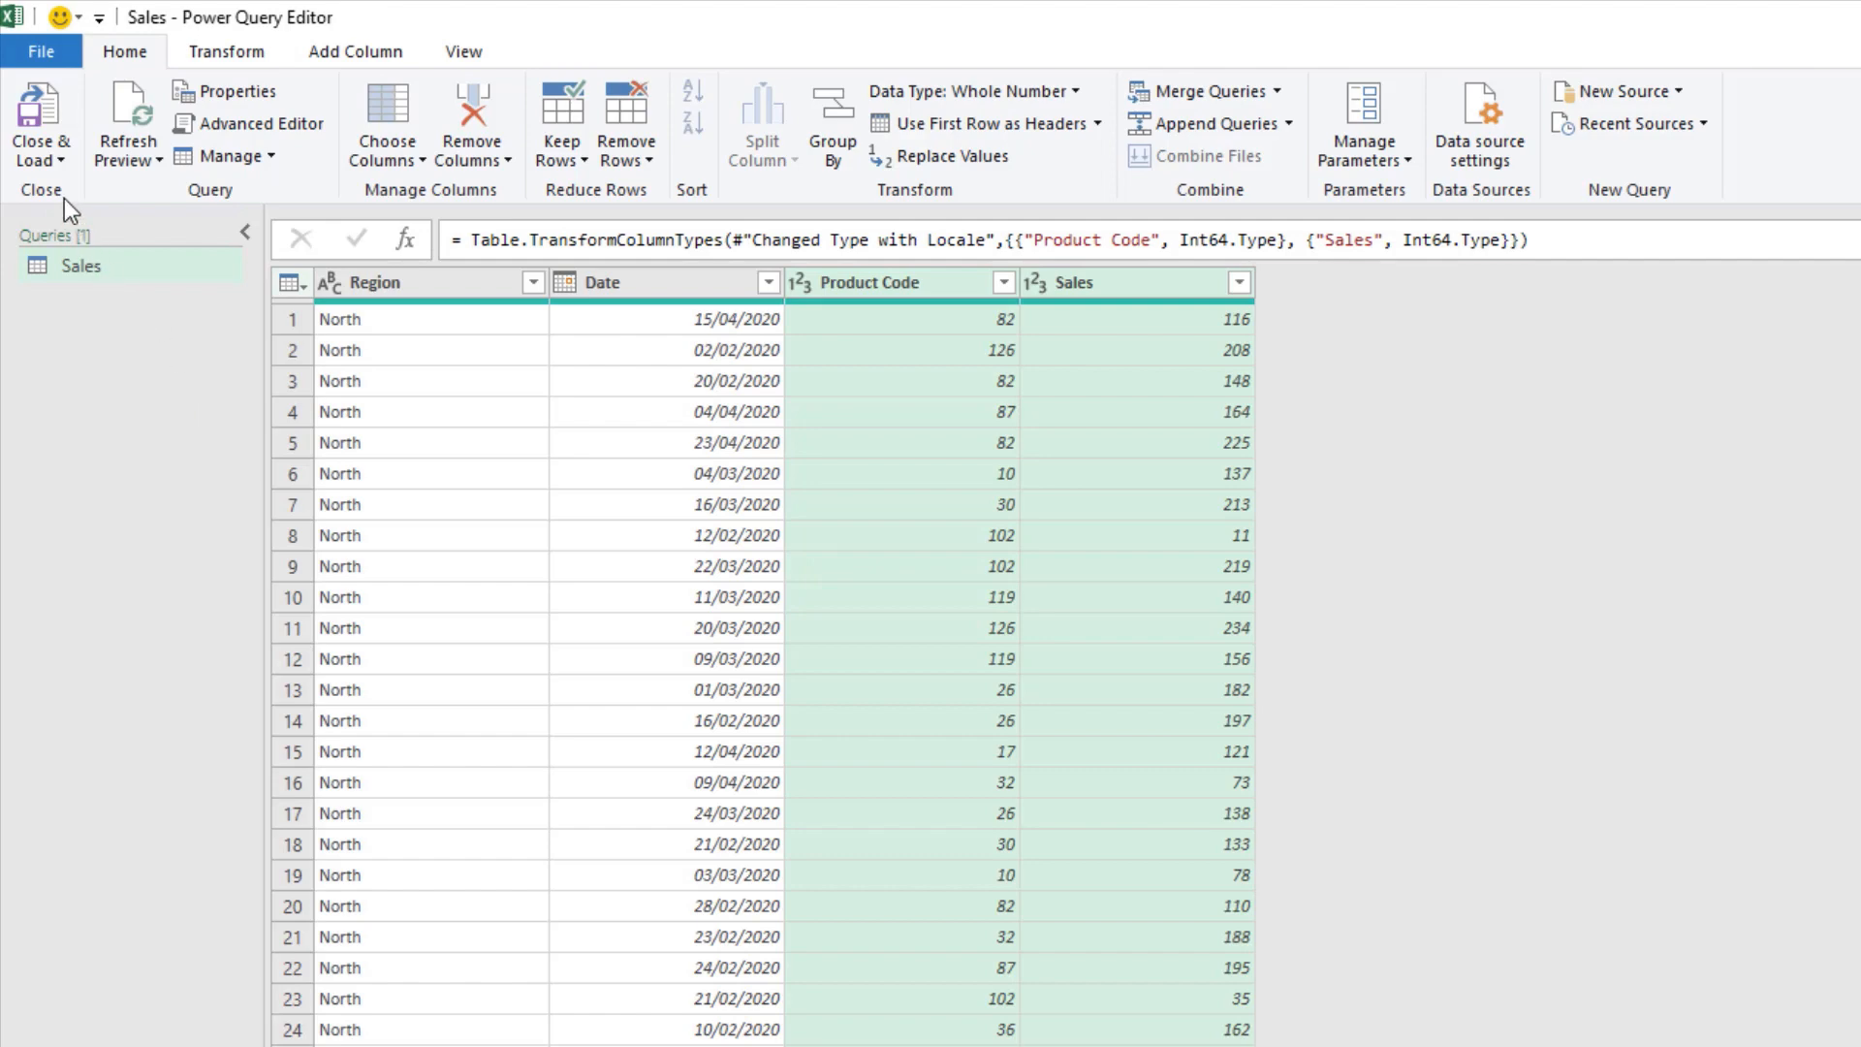
- Close the query editor and load the Sales query as a table on the existing Products worksheet at cell G2
click(57, 159)
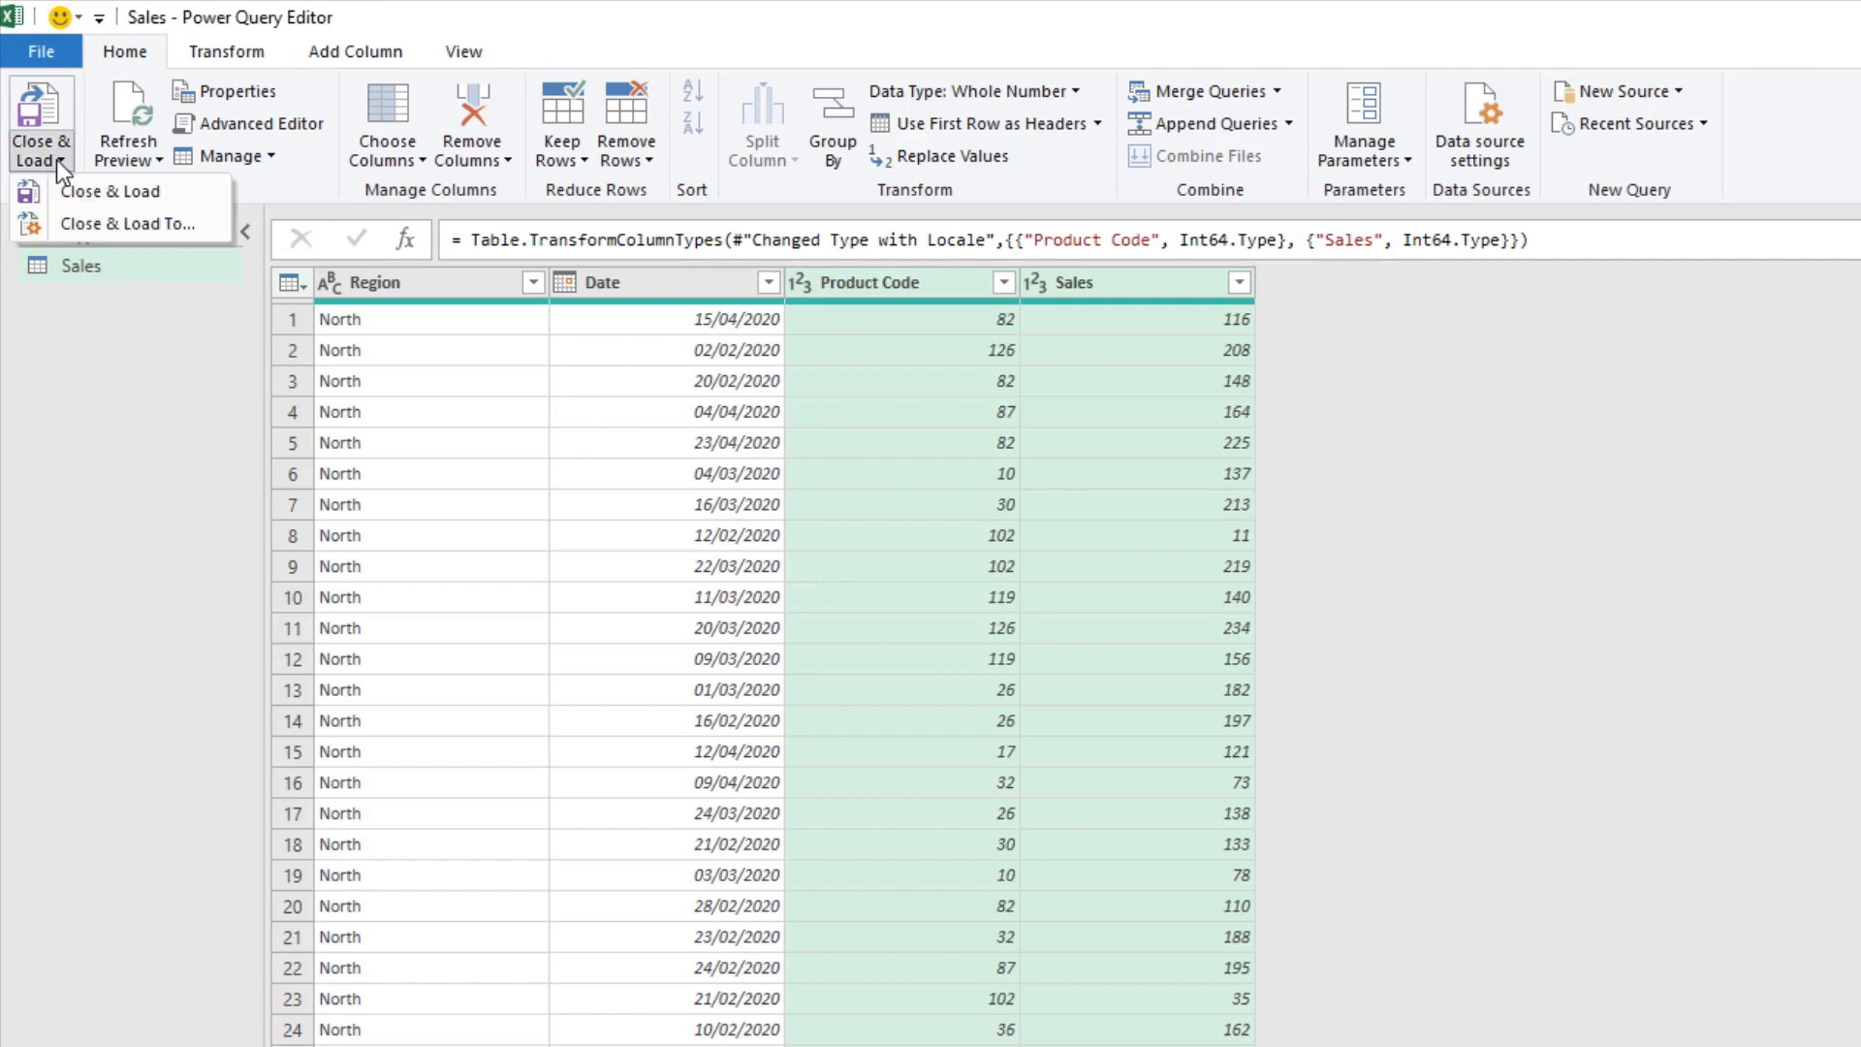
click(95, 224)
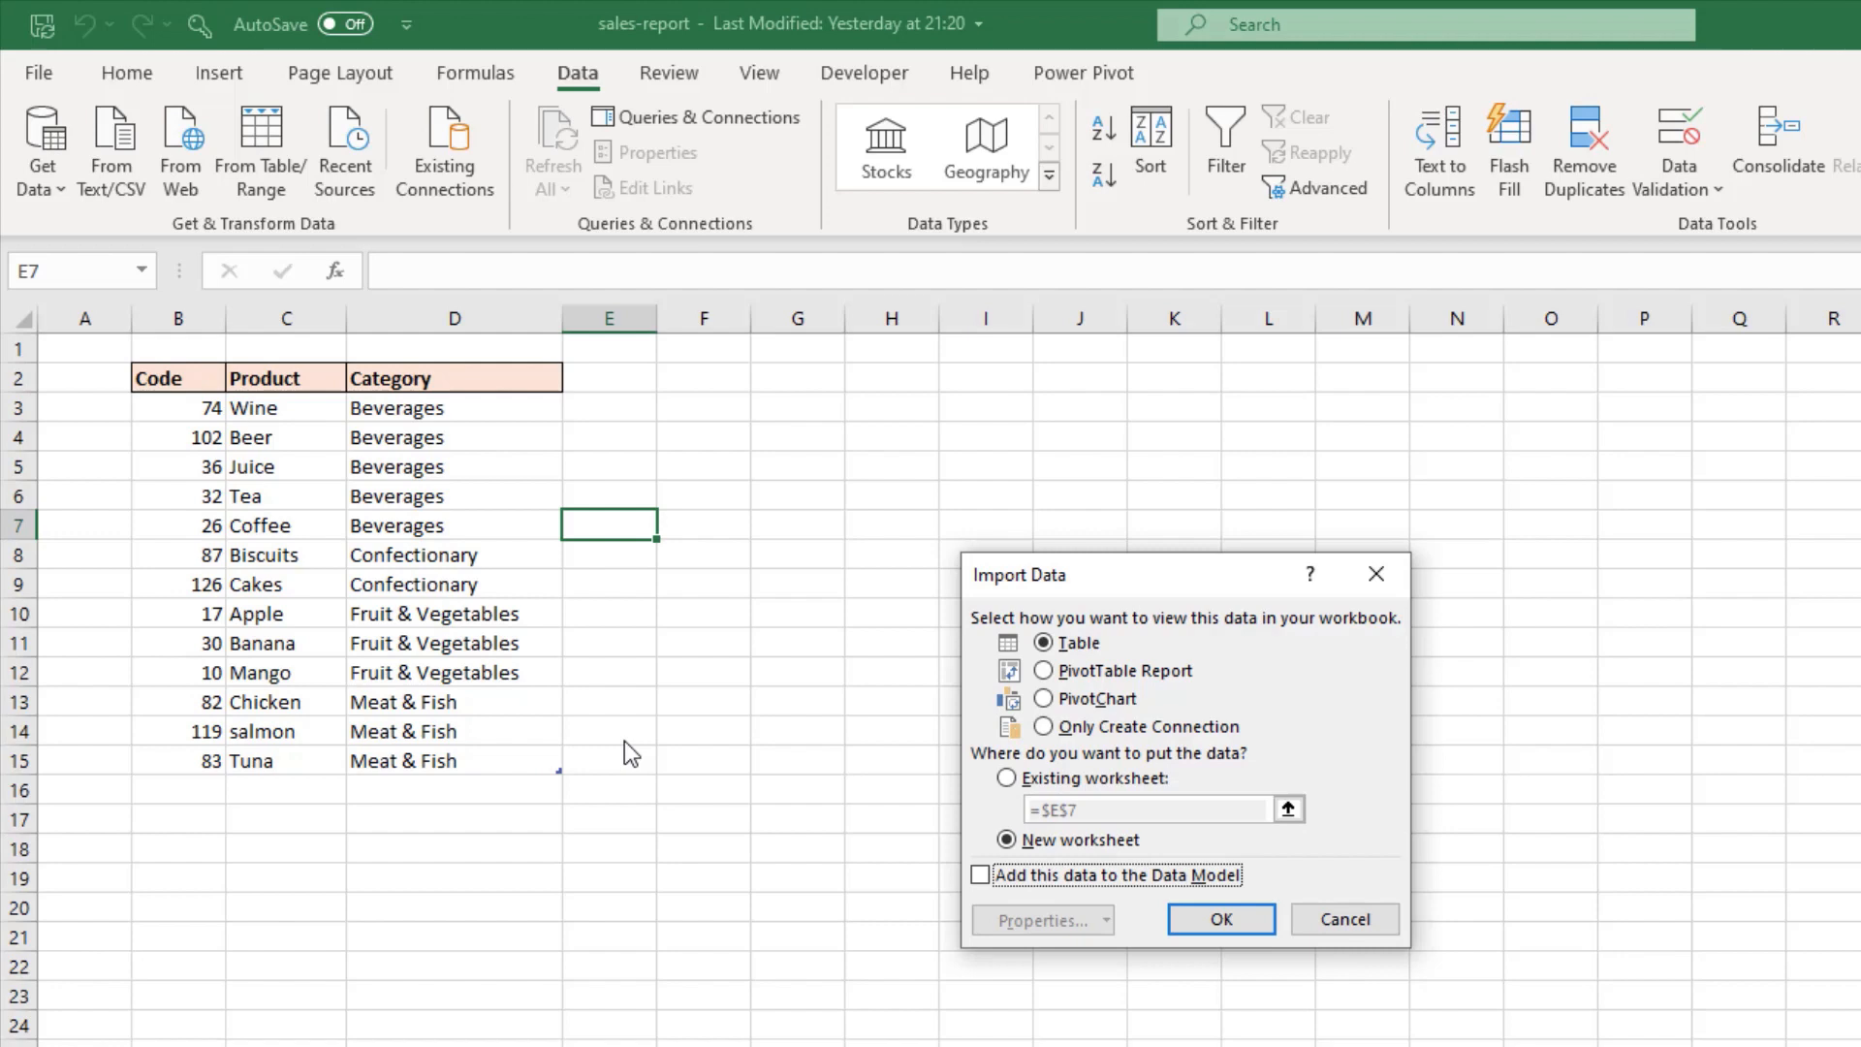
click(1007, 779)
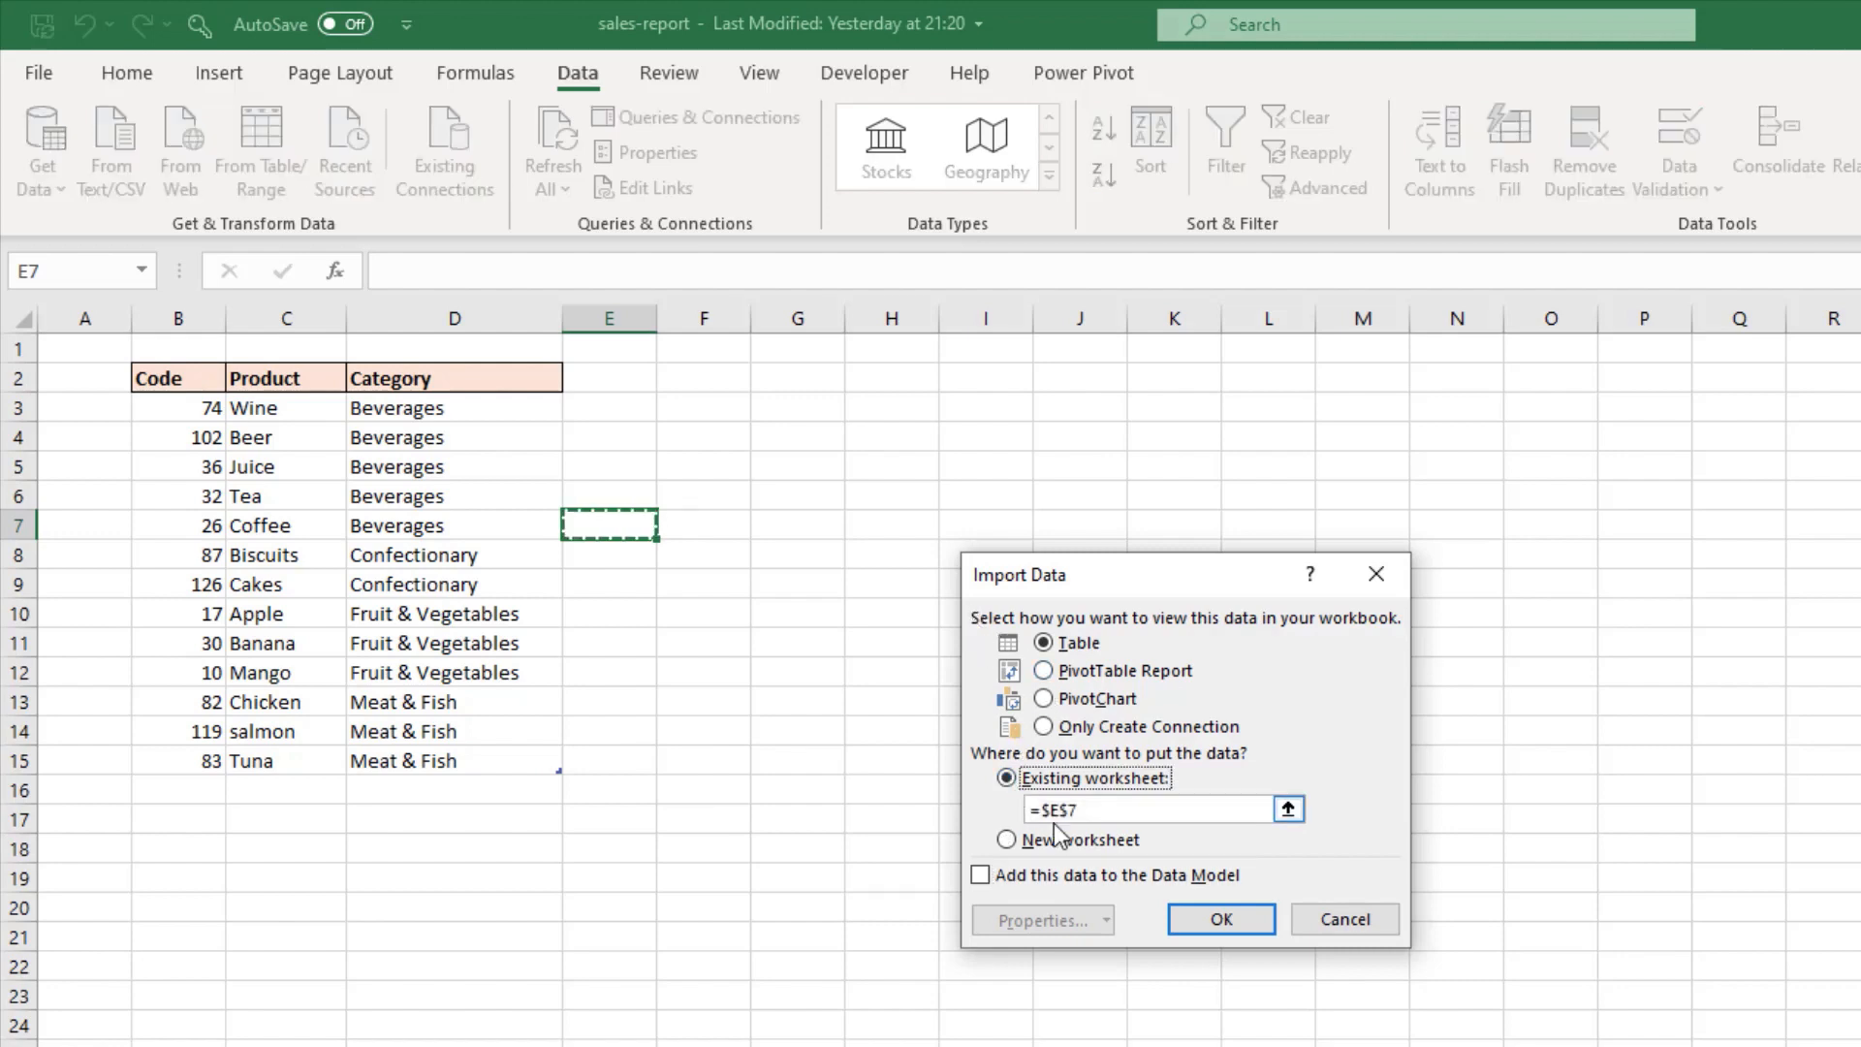
click(825, 381)
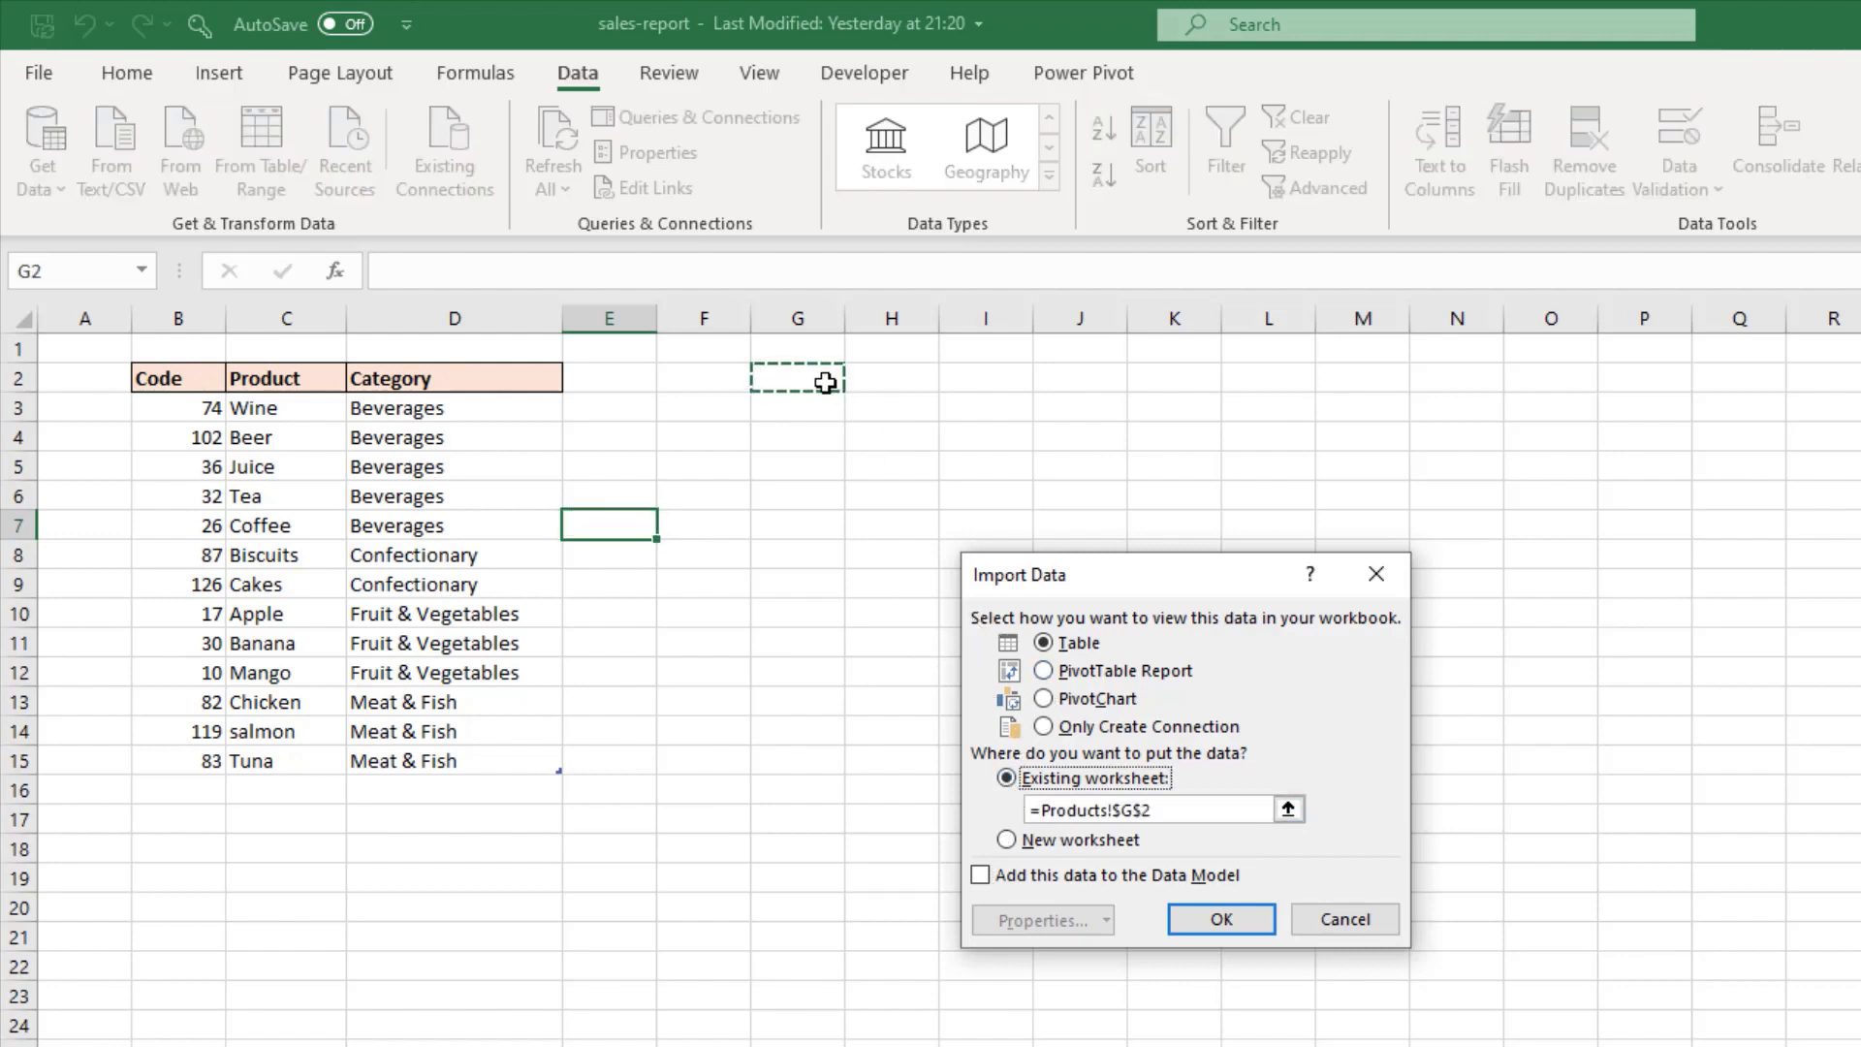
click(1221, 918)
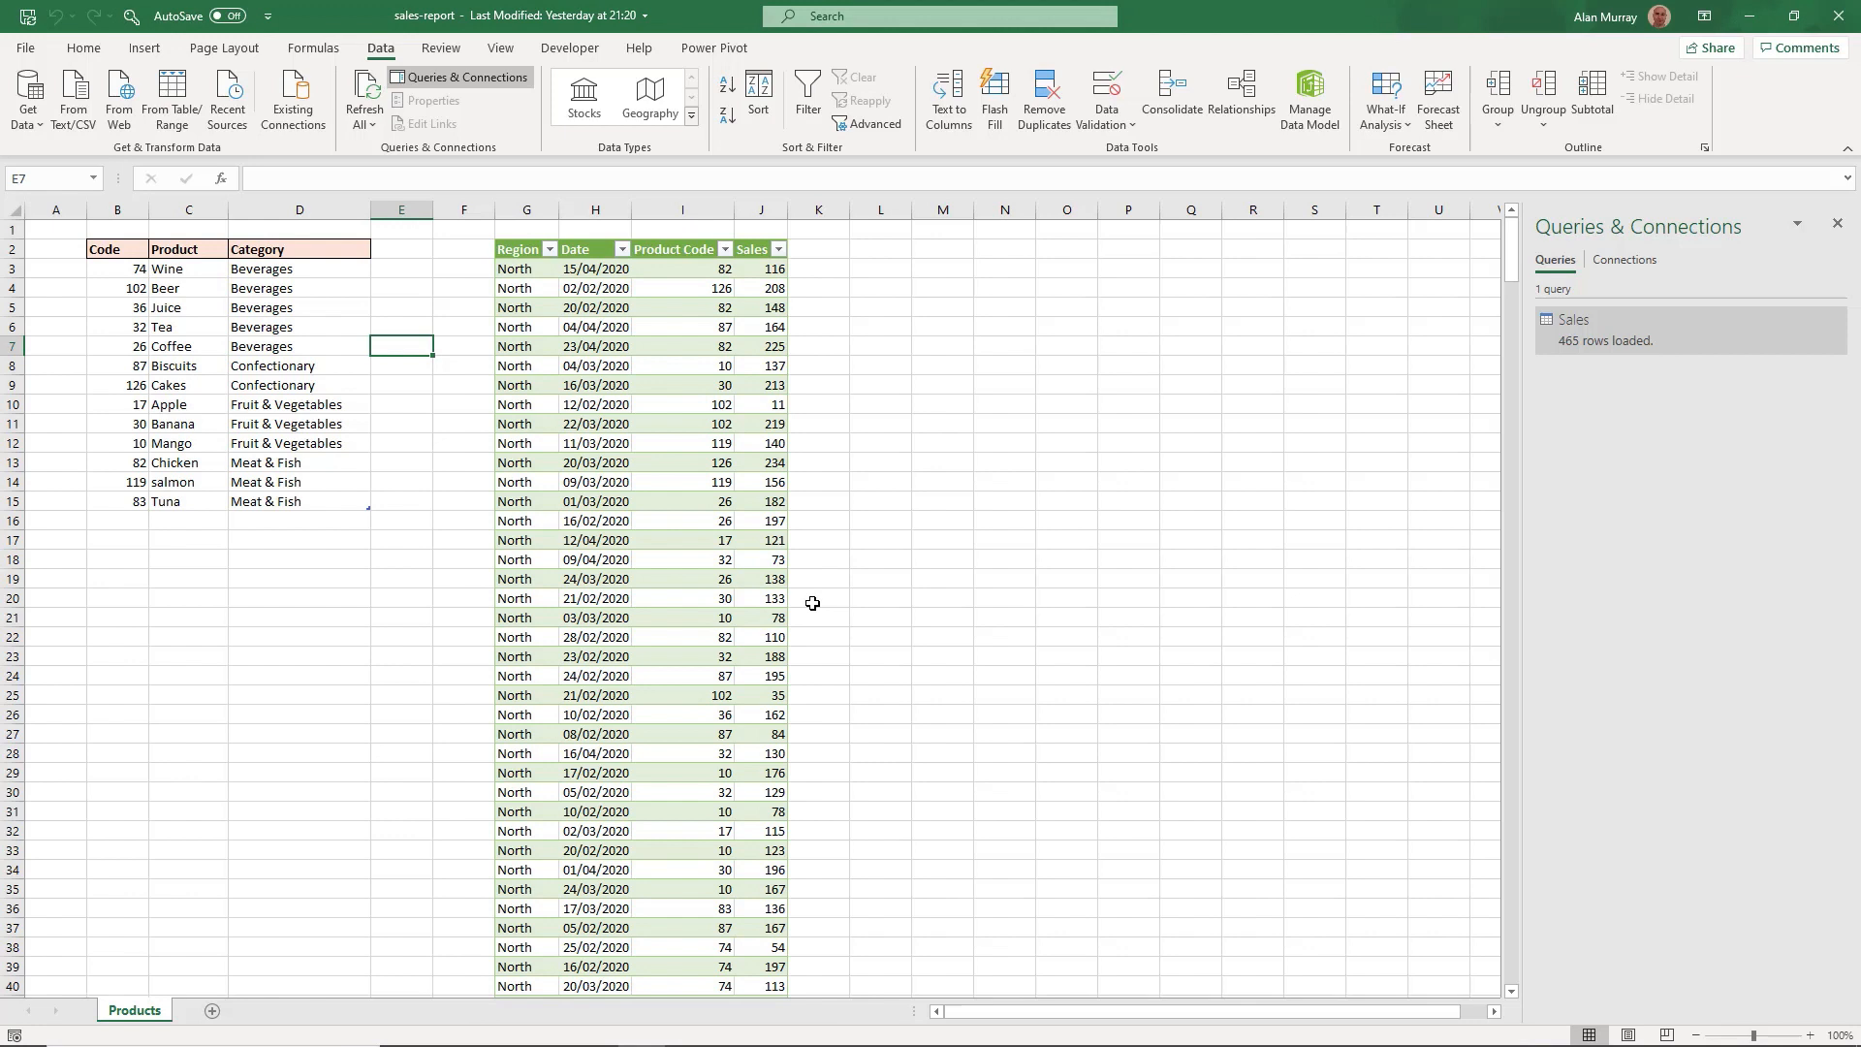
- Create a query from the Products table and load it as a connection only
click(294, 354)
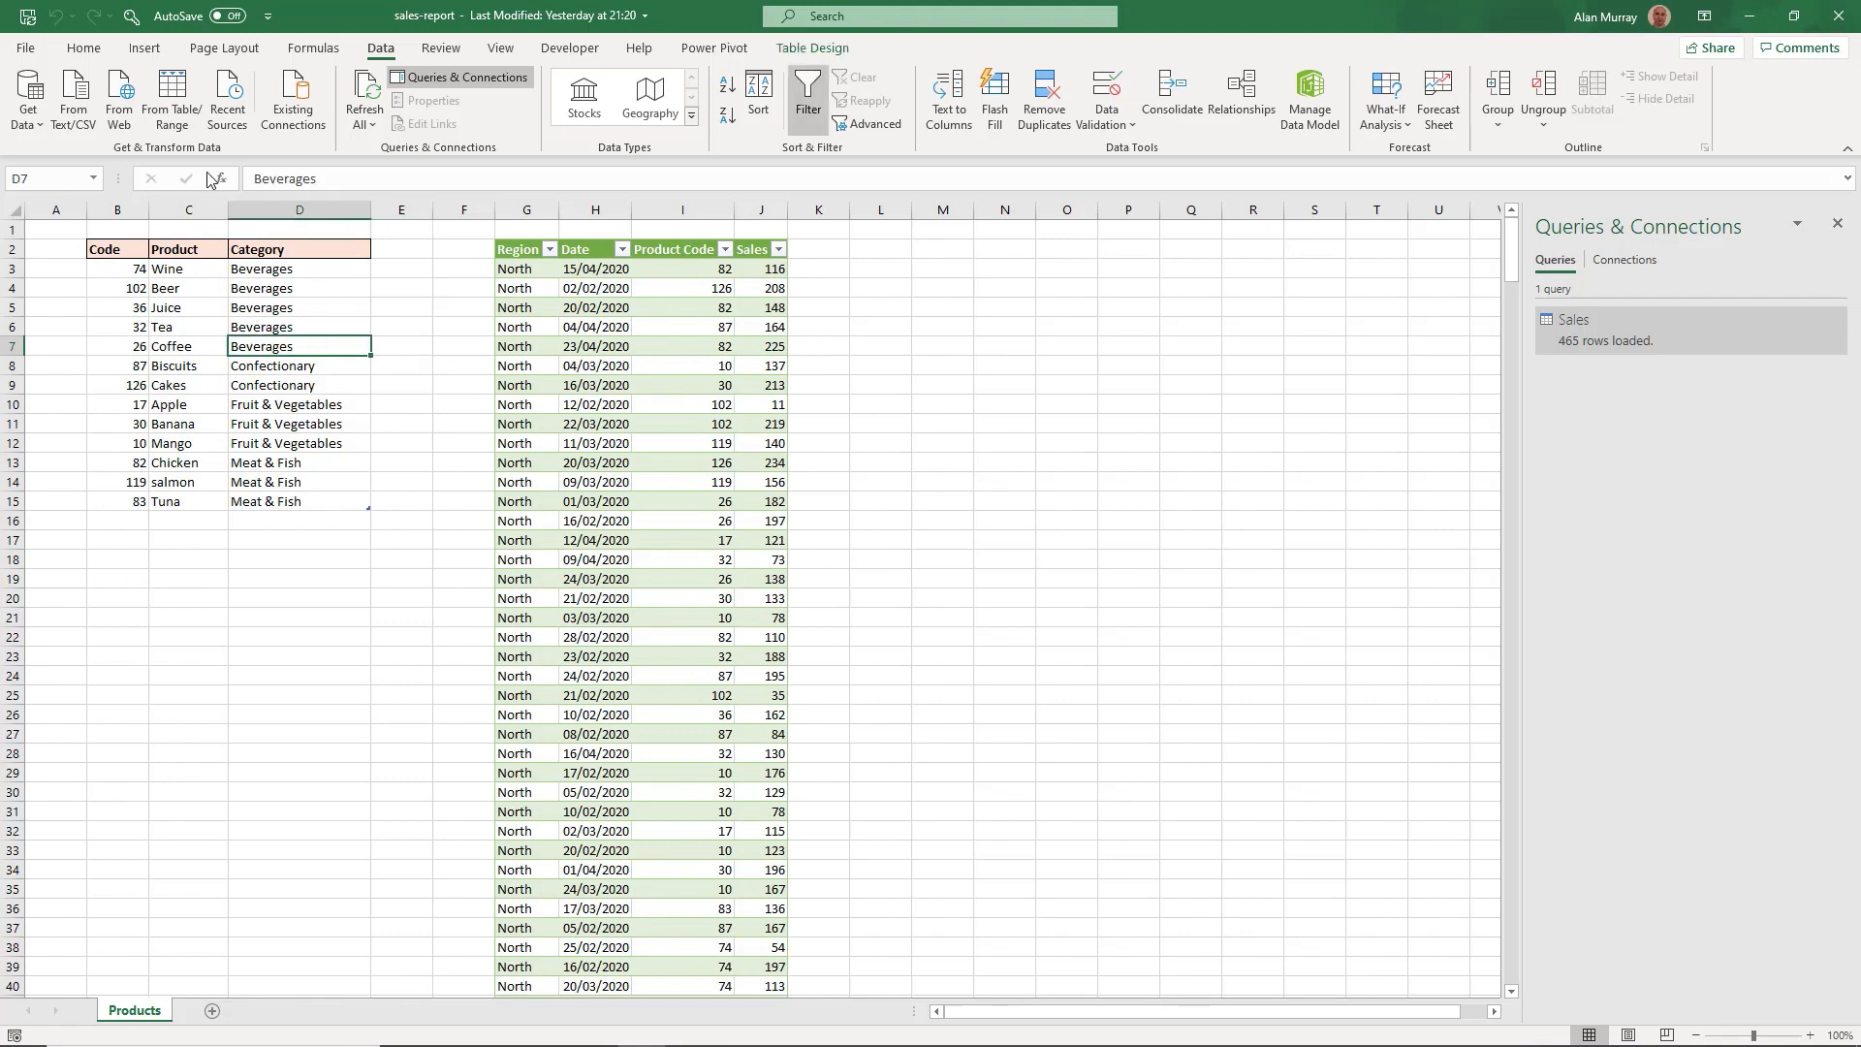
click(187, 131)
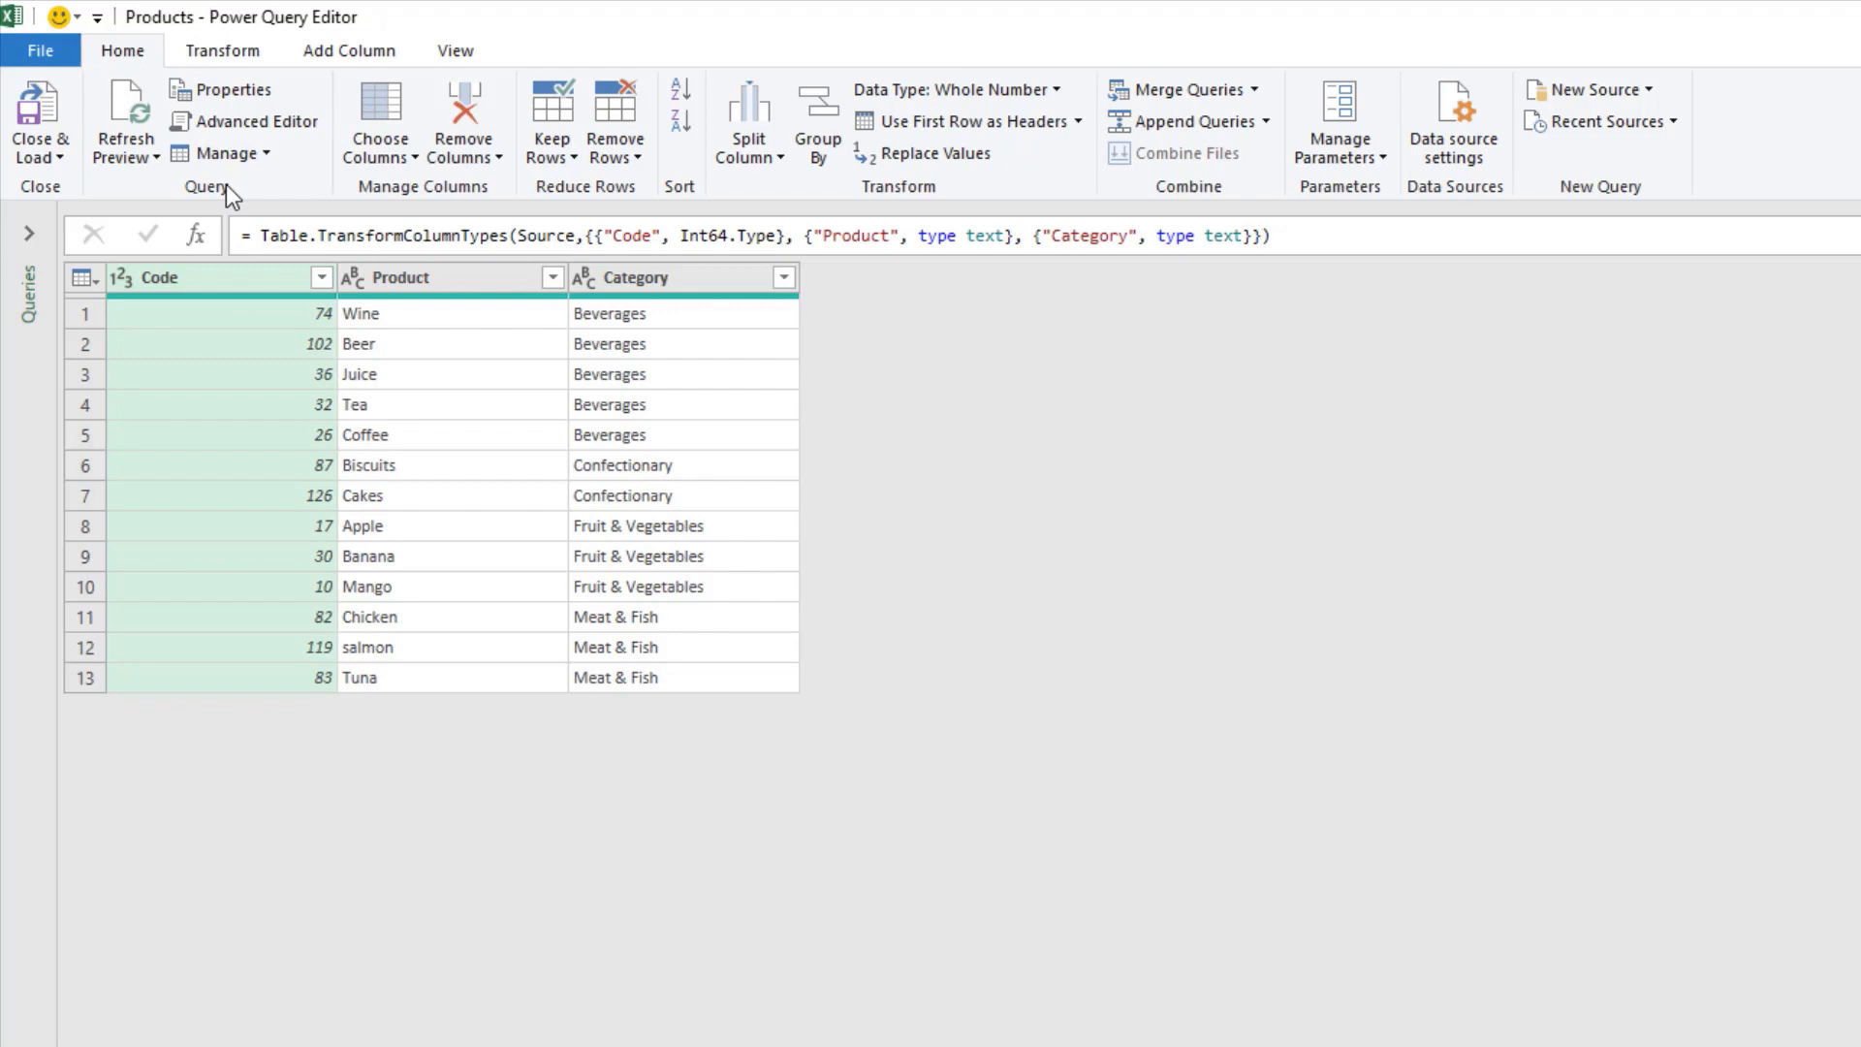
click(64, 158)
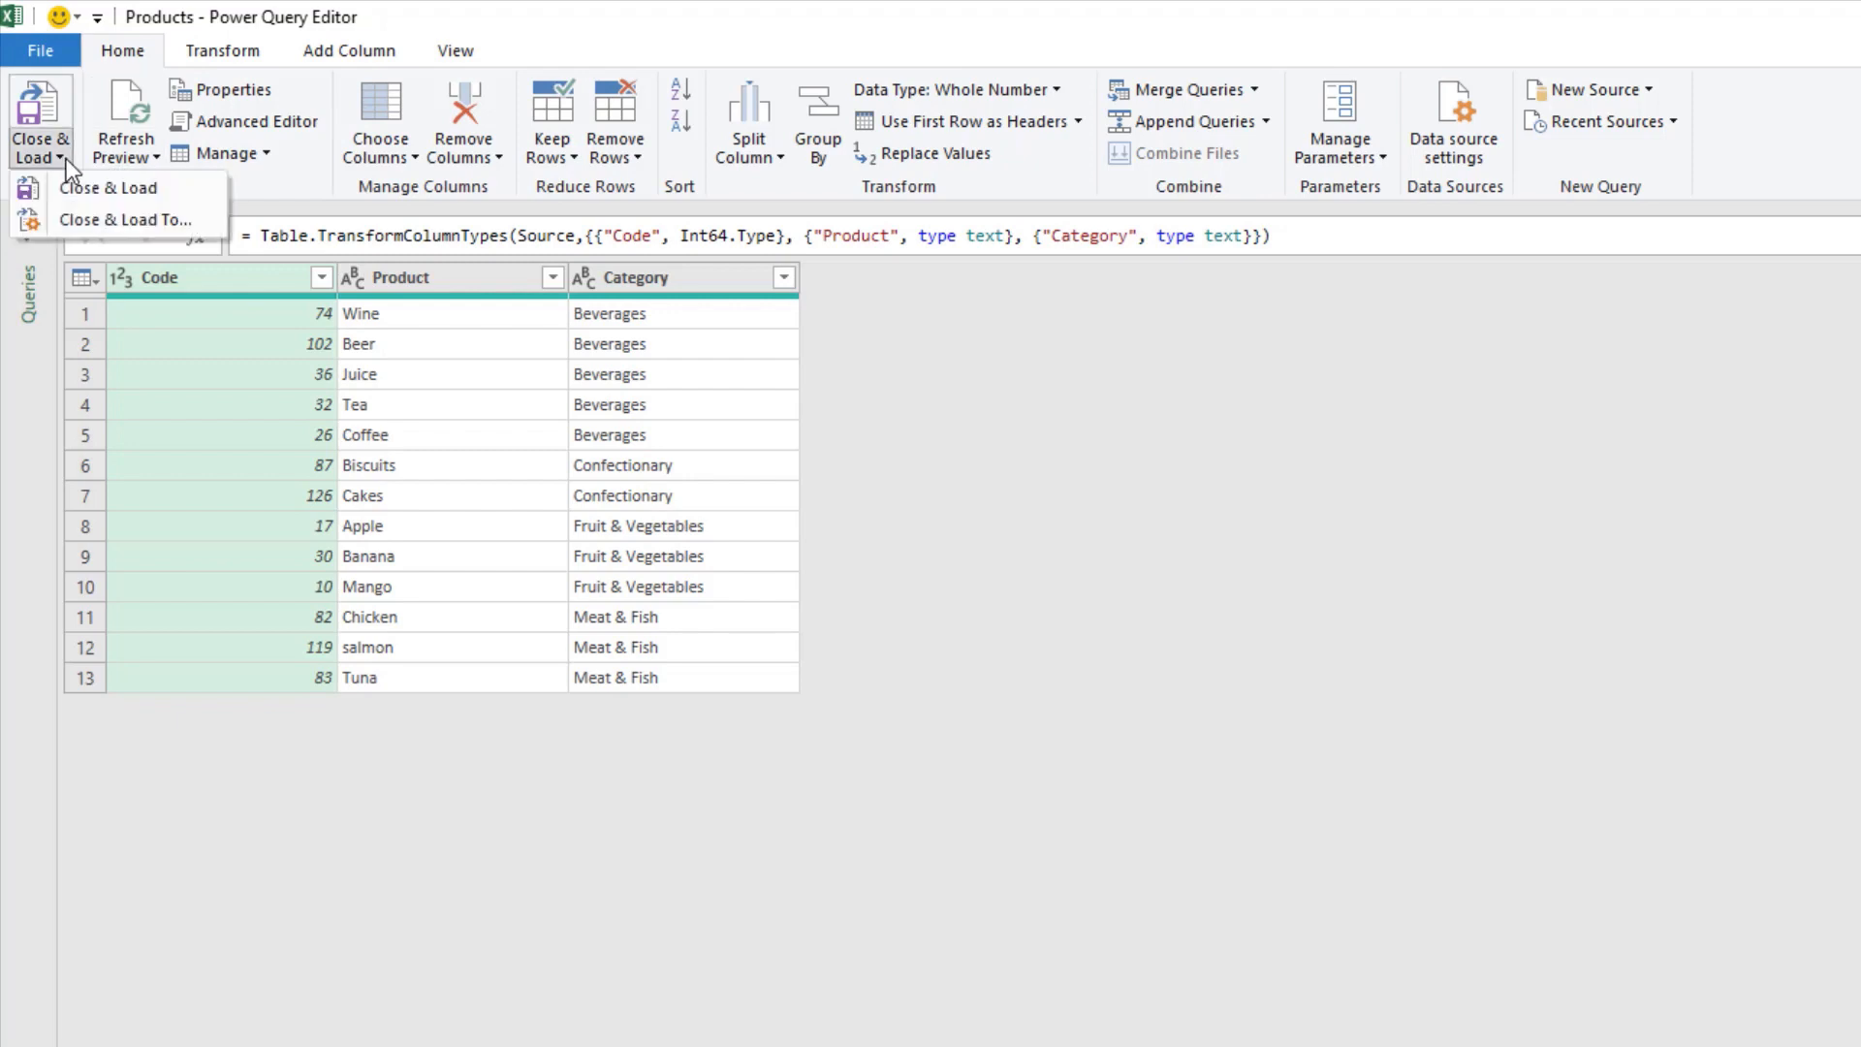
click(105, 219)
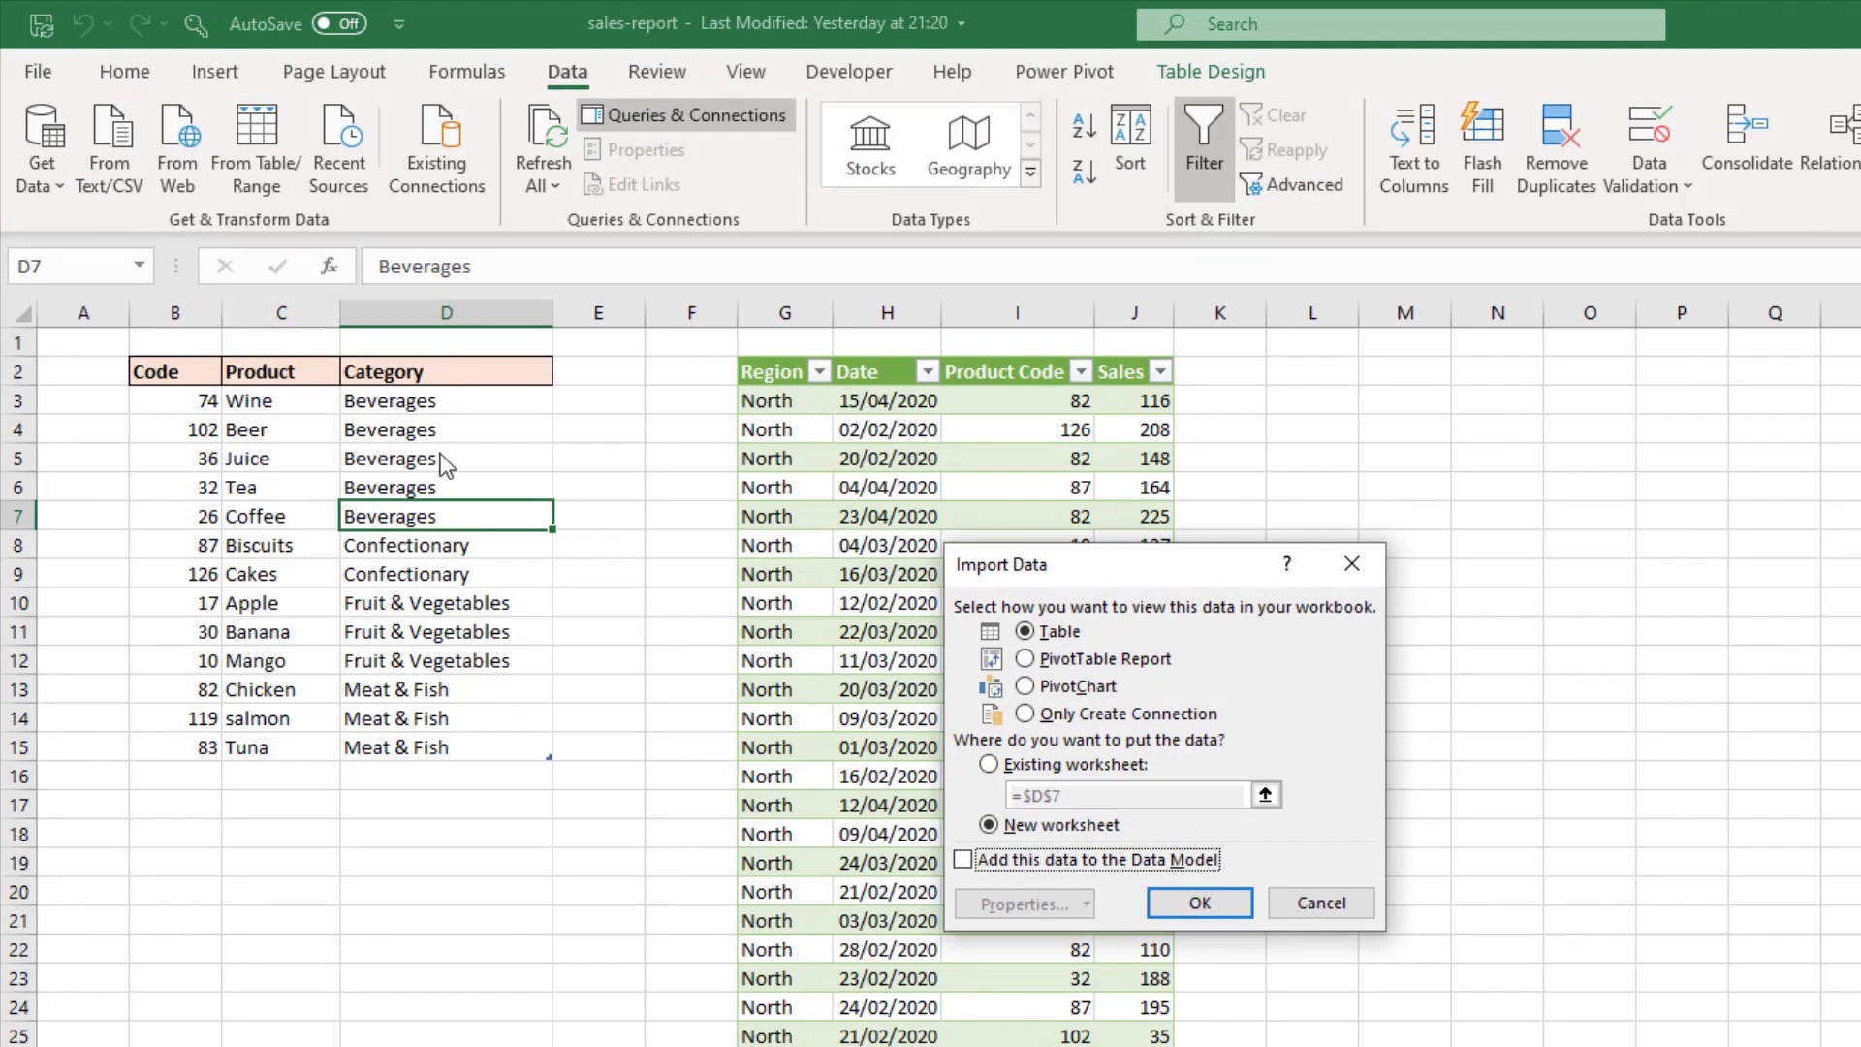
click(1028, 714)
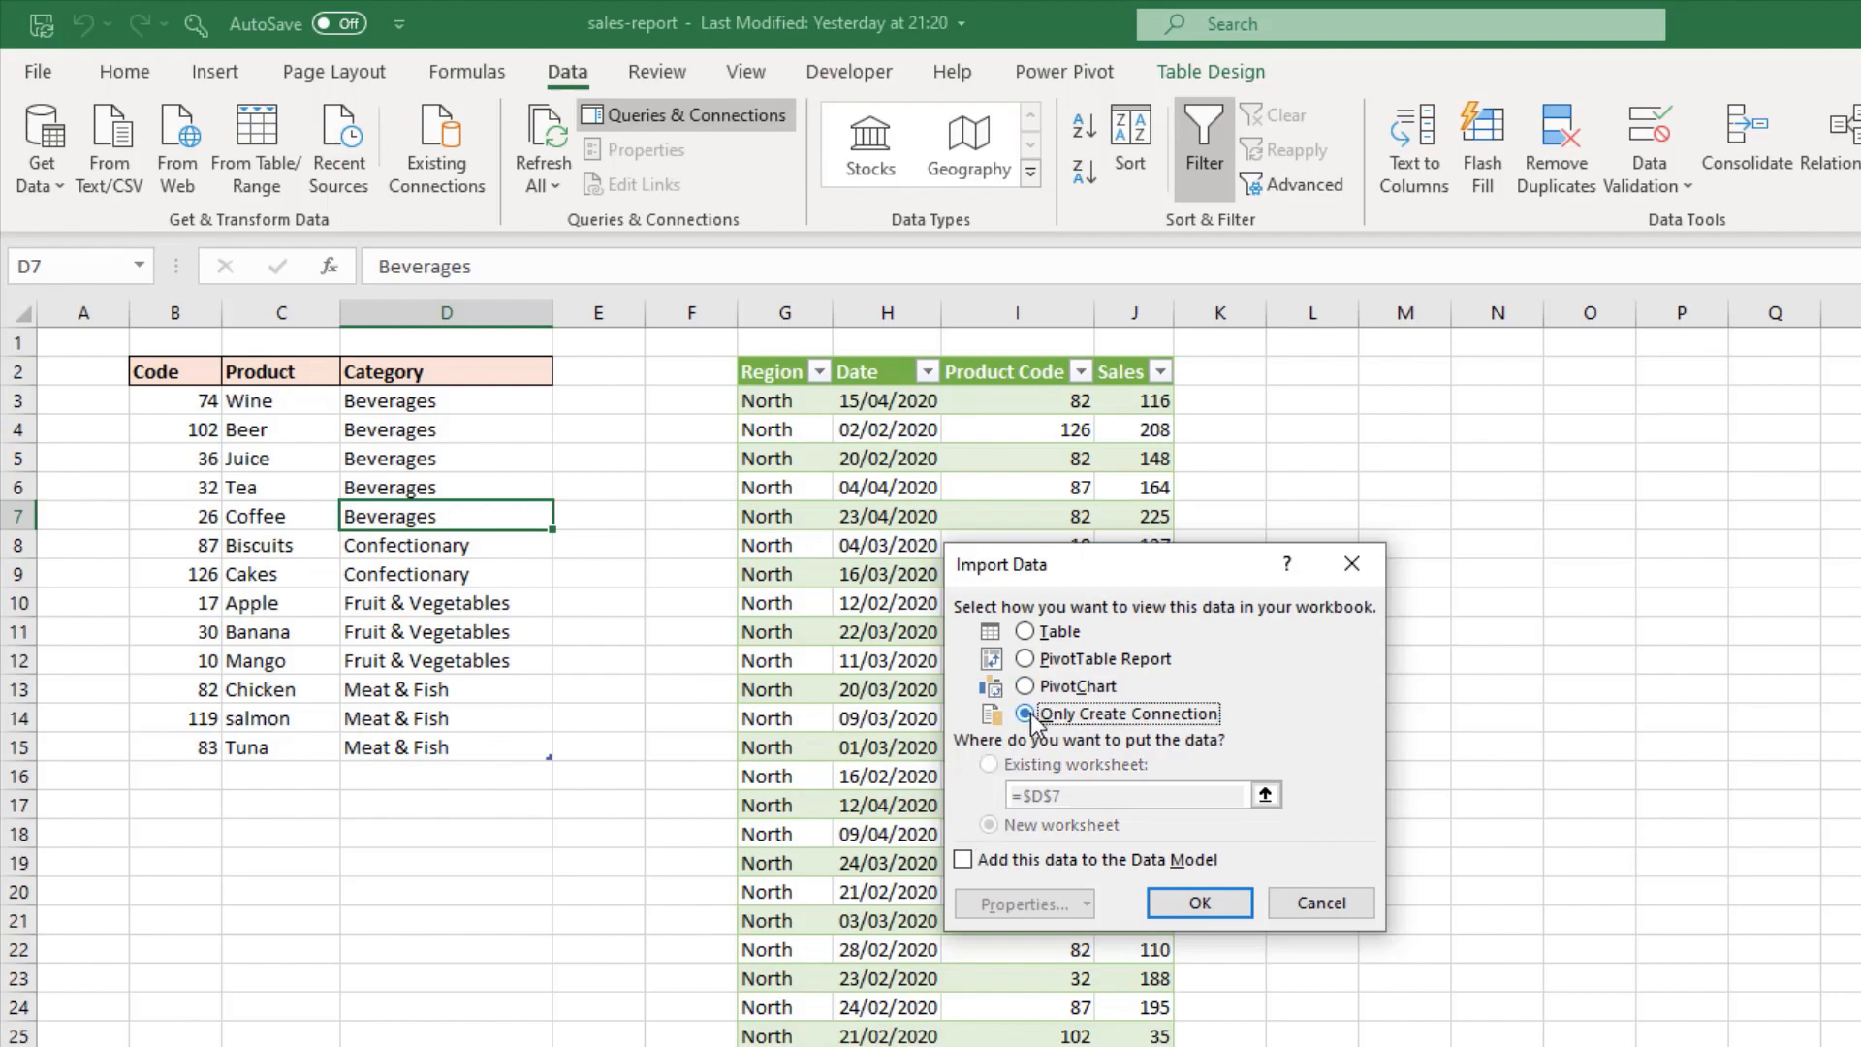
click(1199, 902)
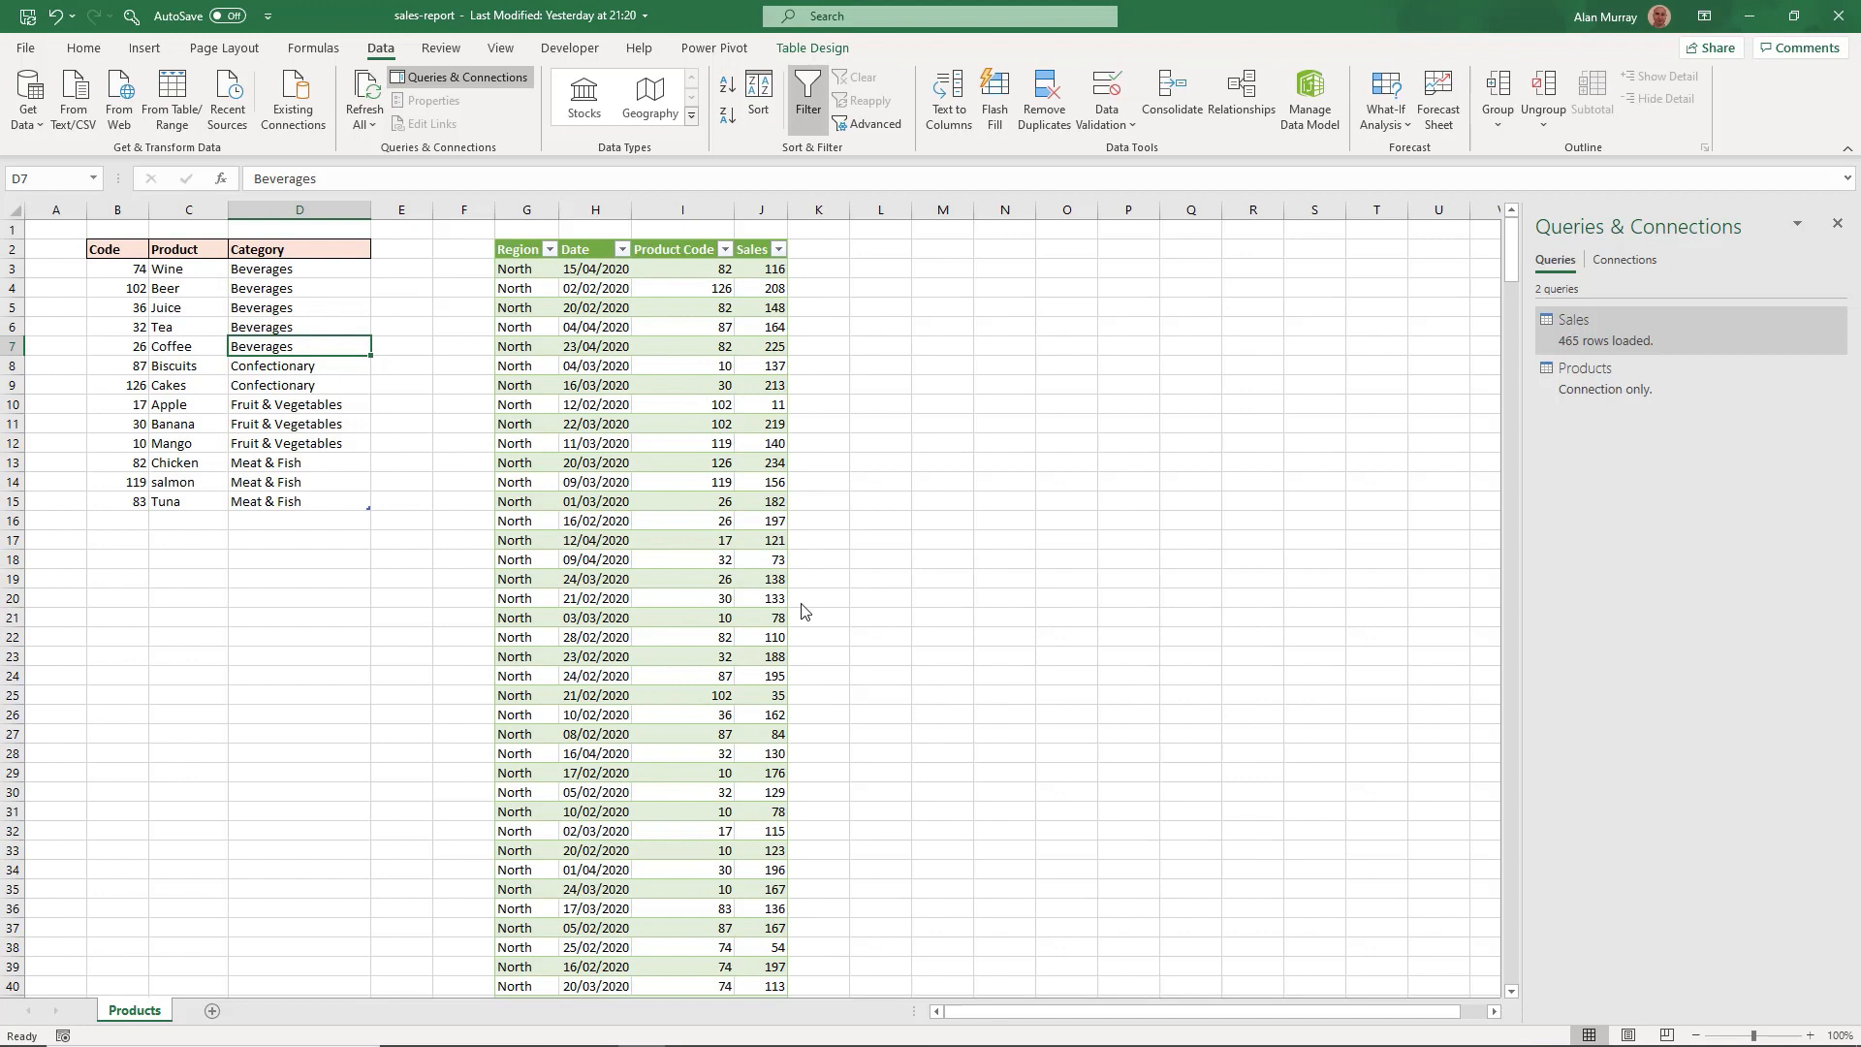
- Reopen the Power Query Editor from the workbook and display the Sales query
click(44, 128)
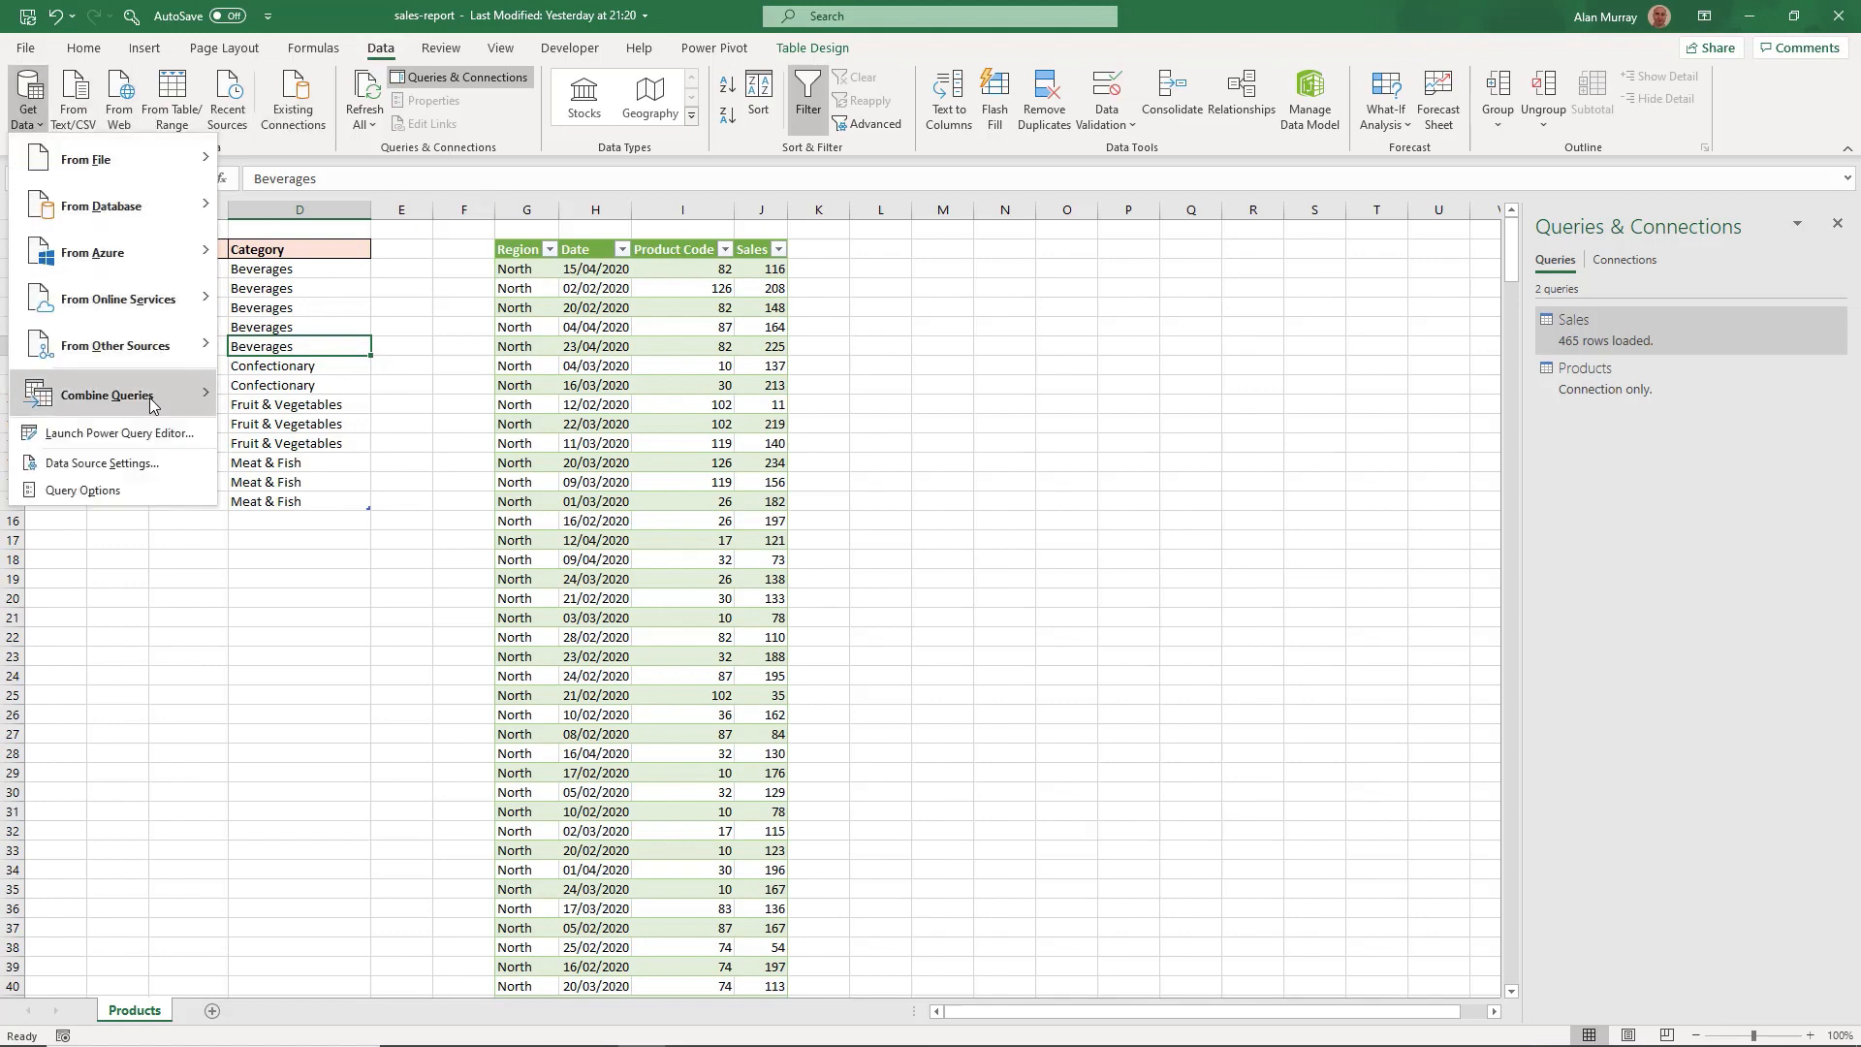
click(157, 434)
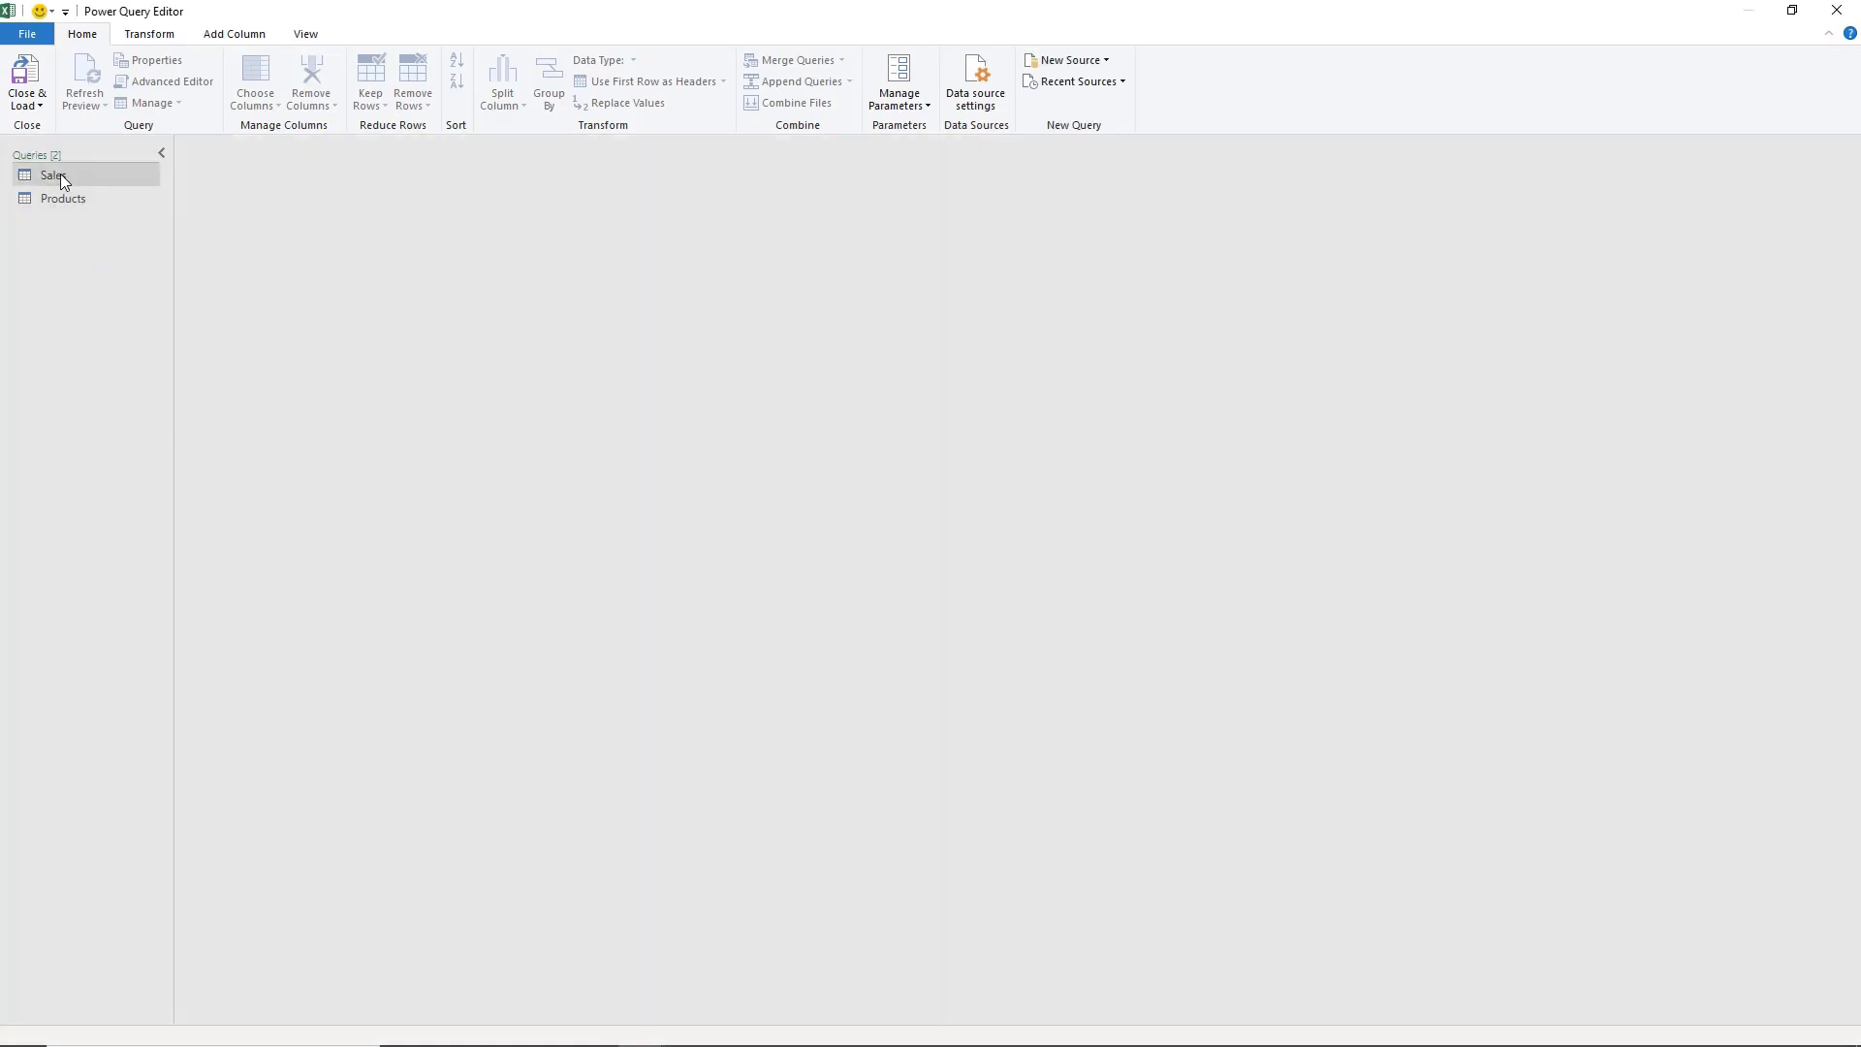
click(61, 175)
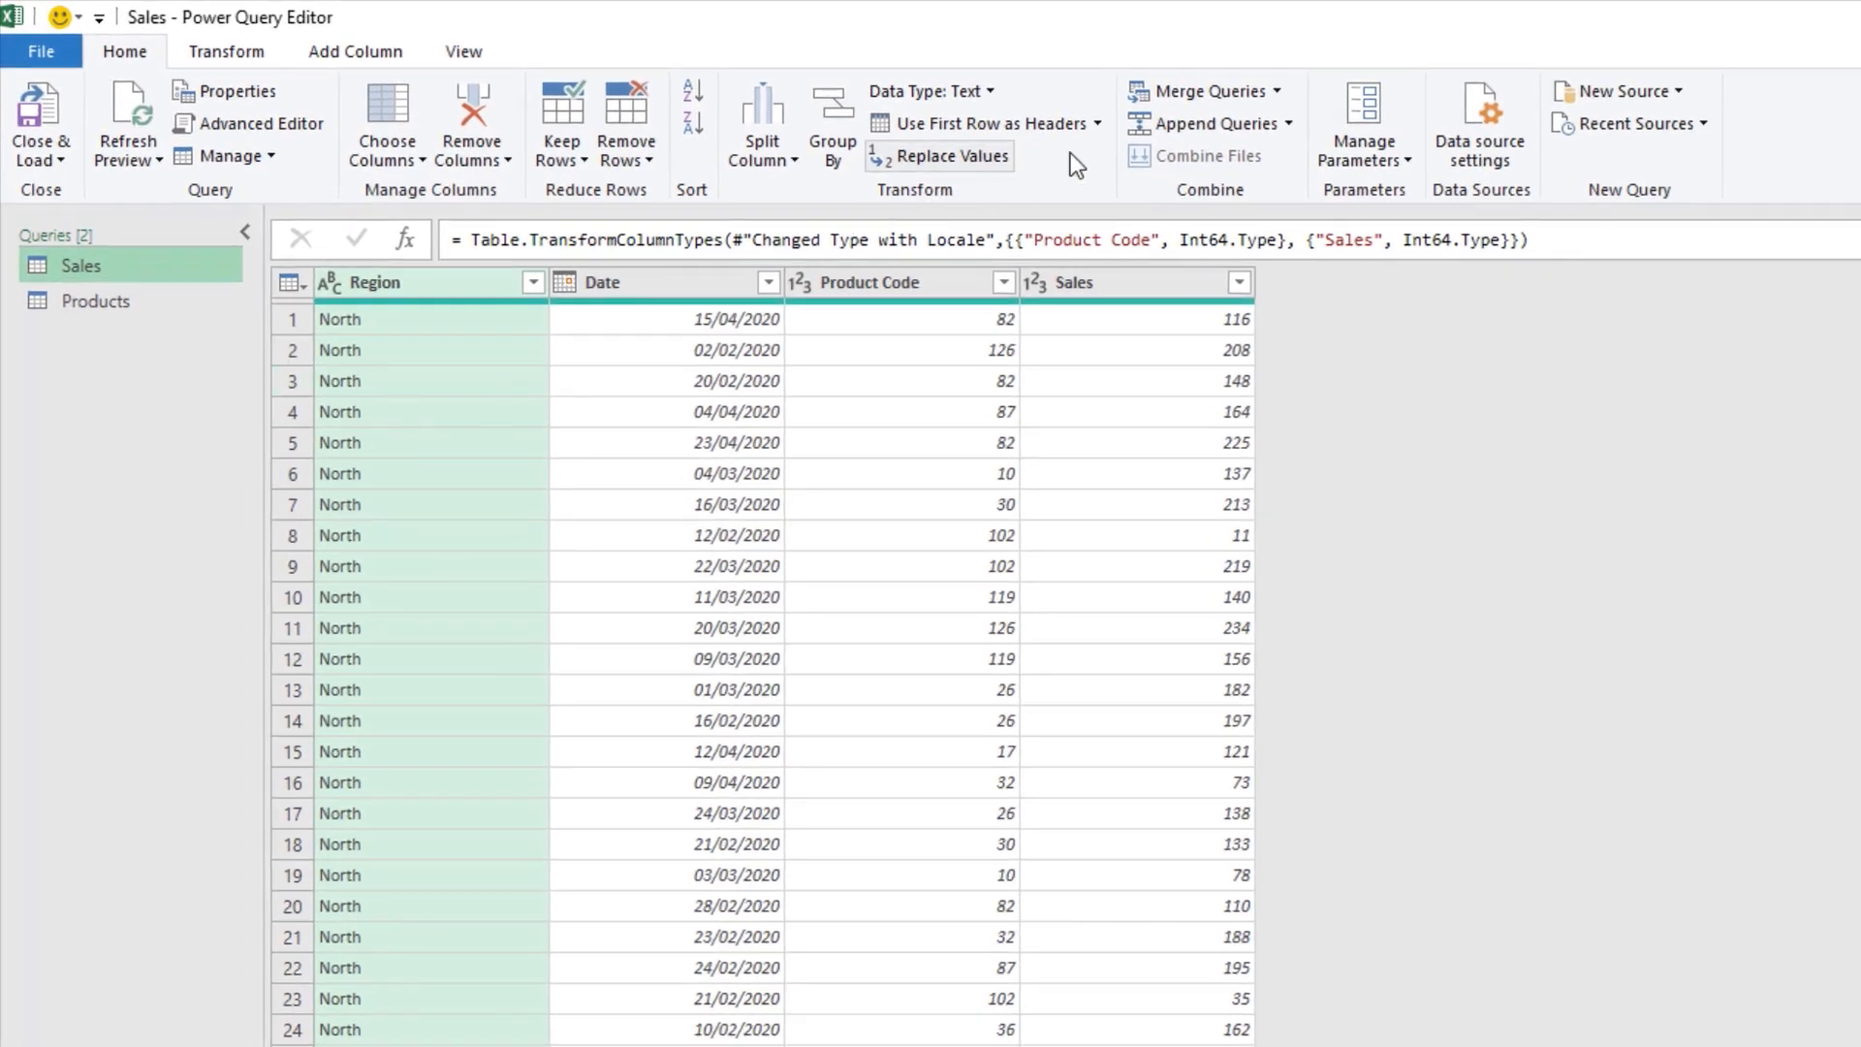
- Merge the Products query into Sales with a Left Outer join, matching Product Code to Code
click(1275, 93)
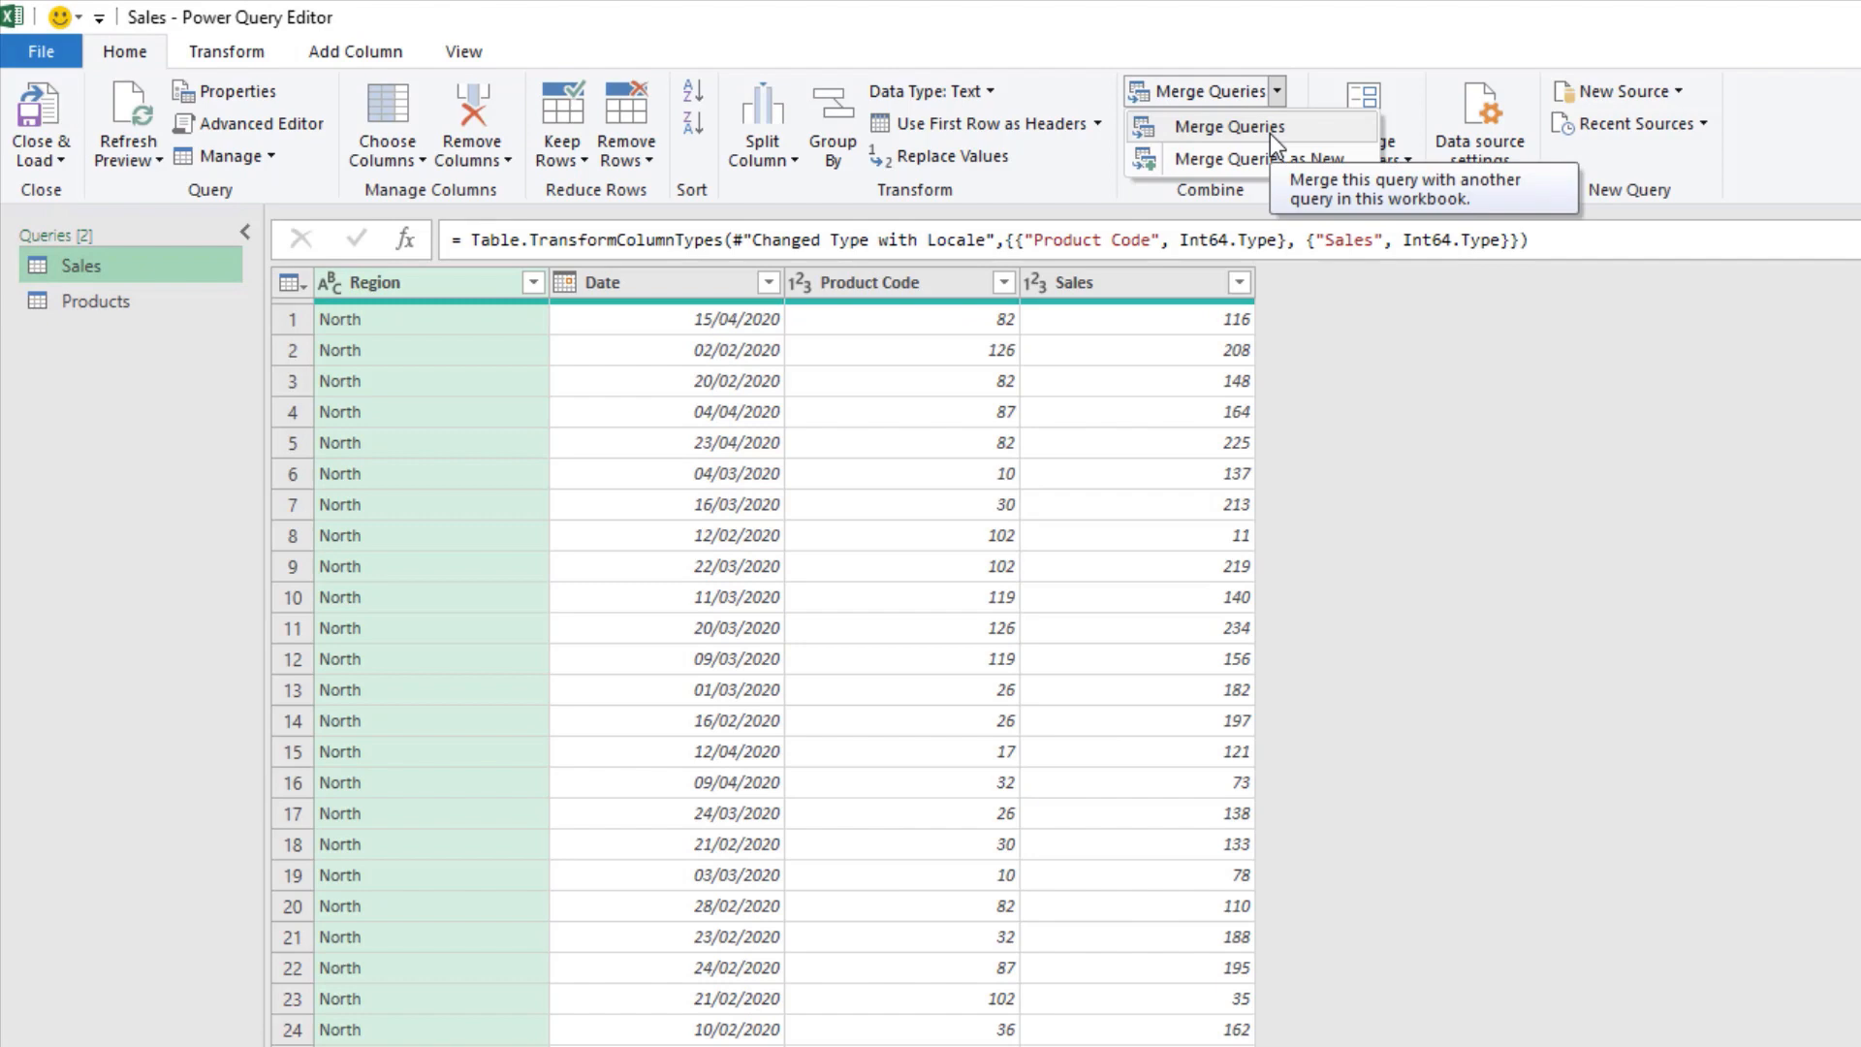
click(1258, 132)
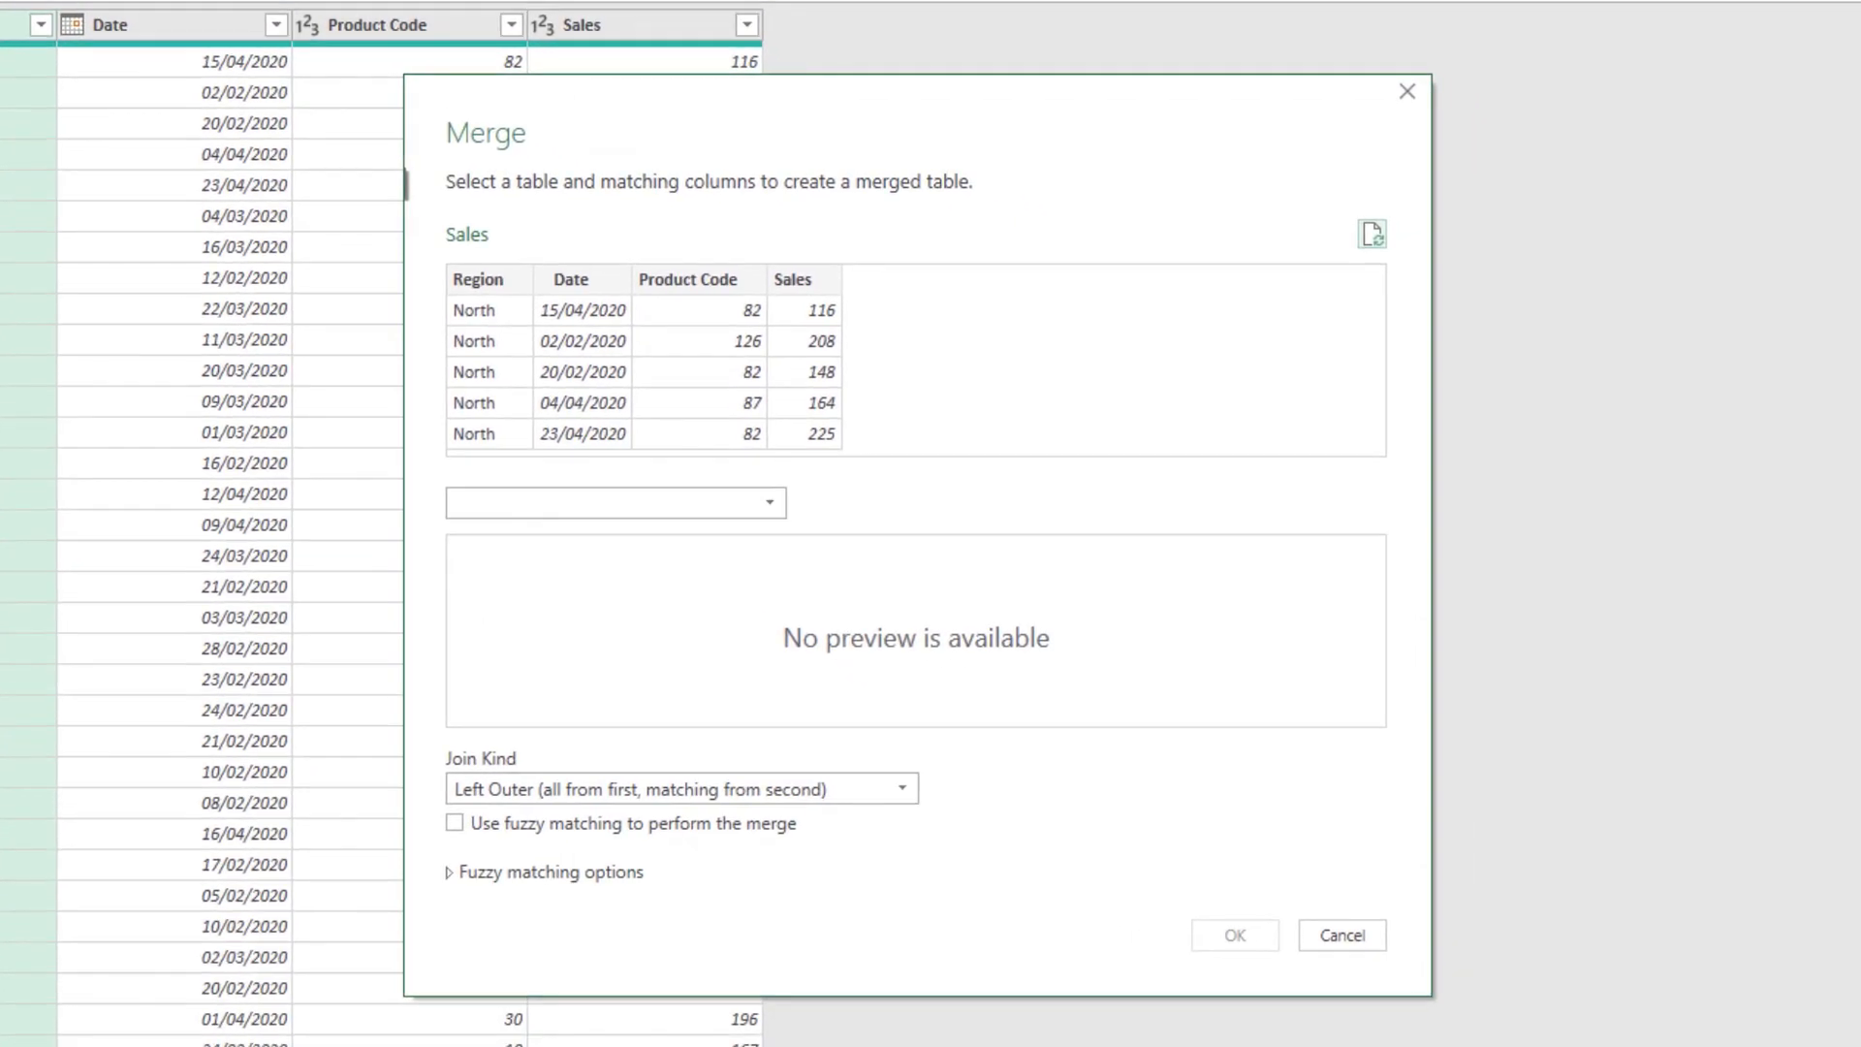
click(771, 500)
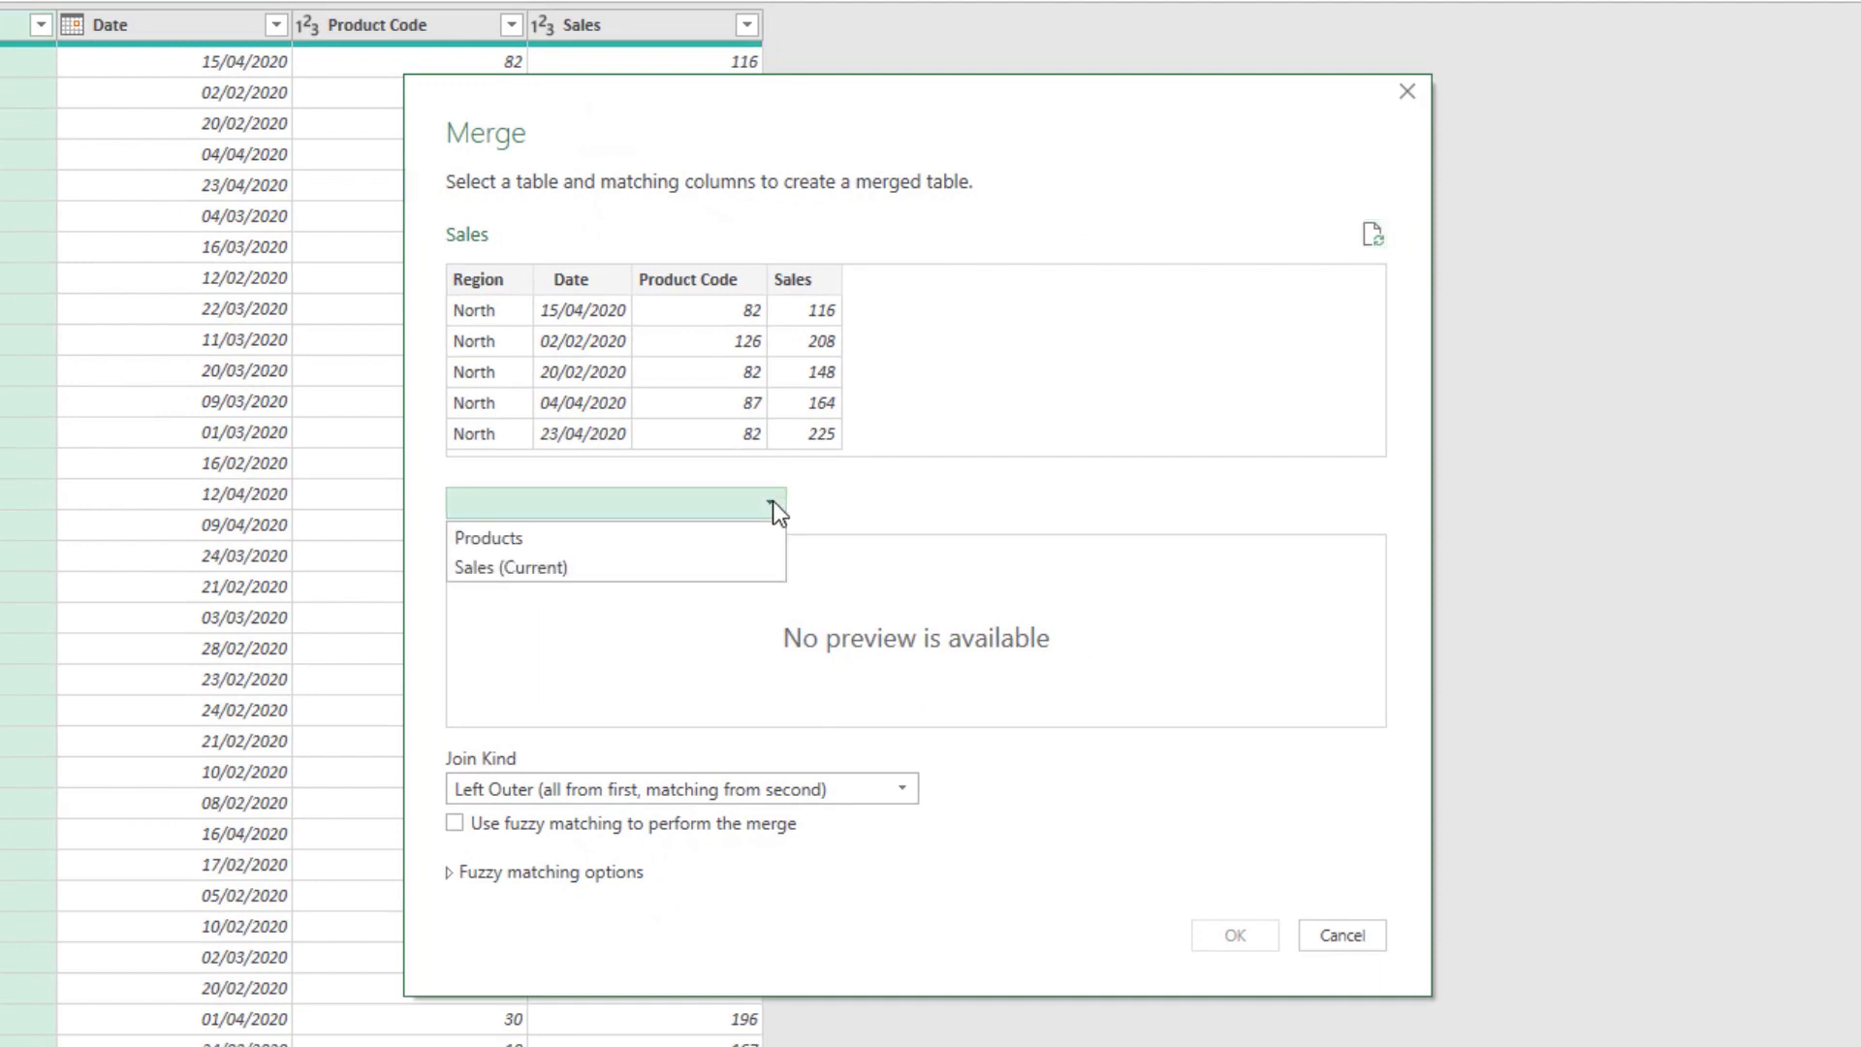
click(573, 539)
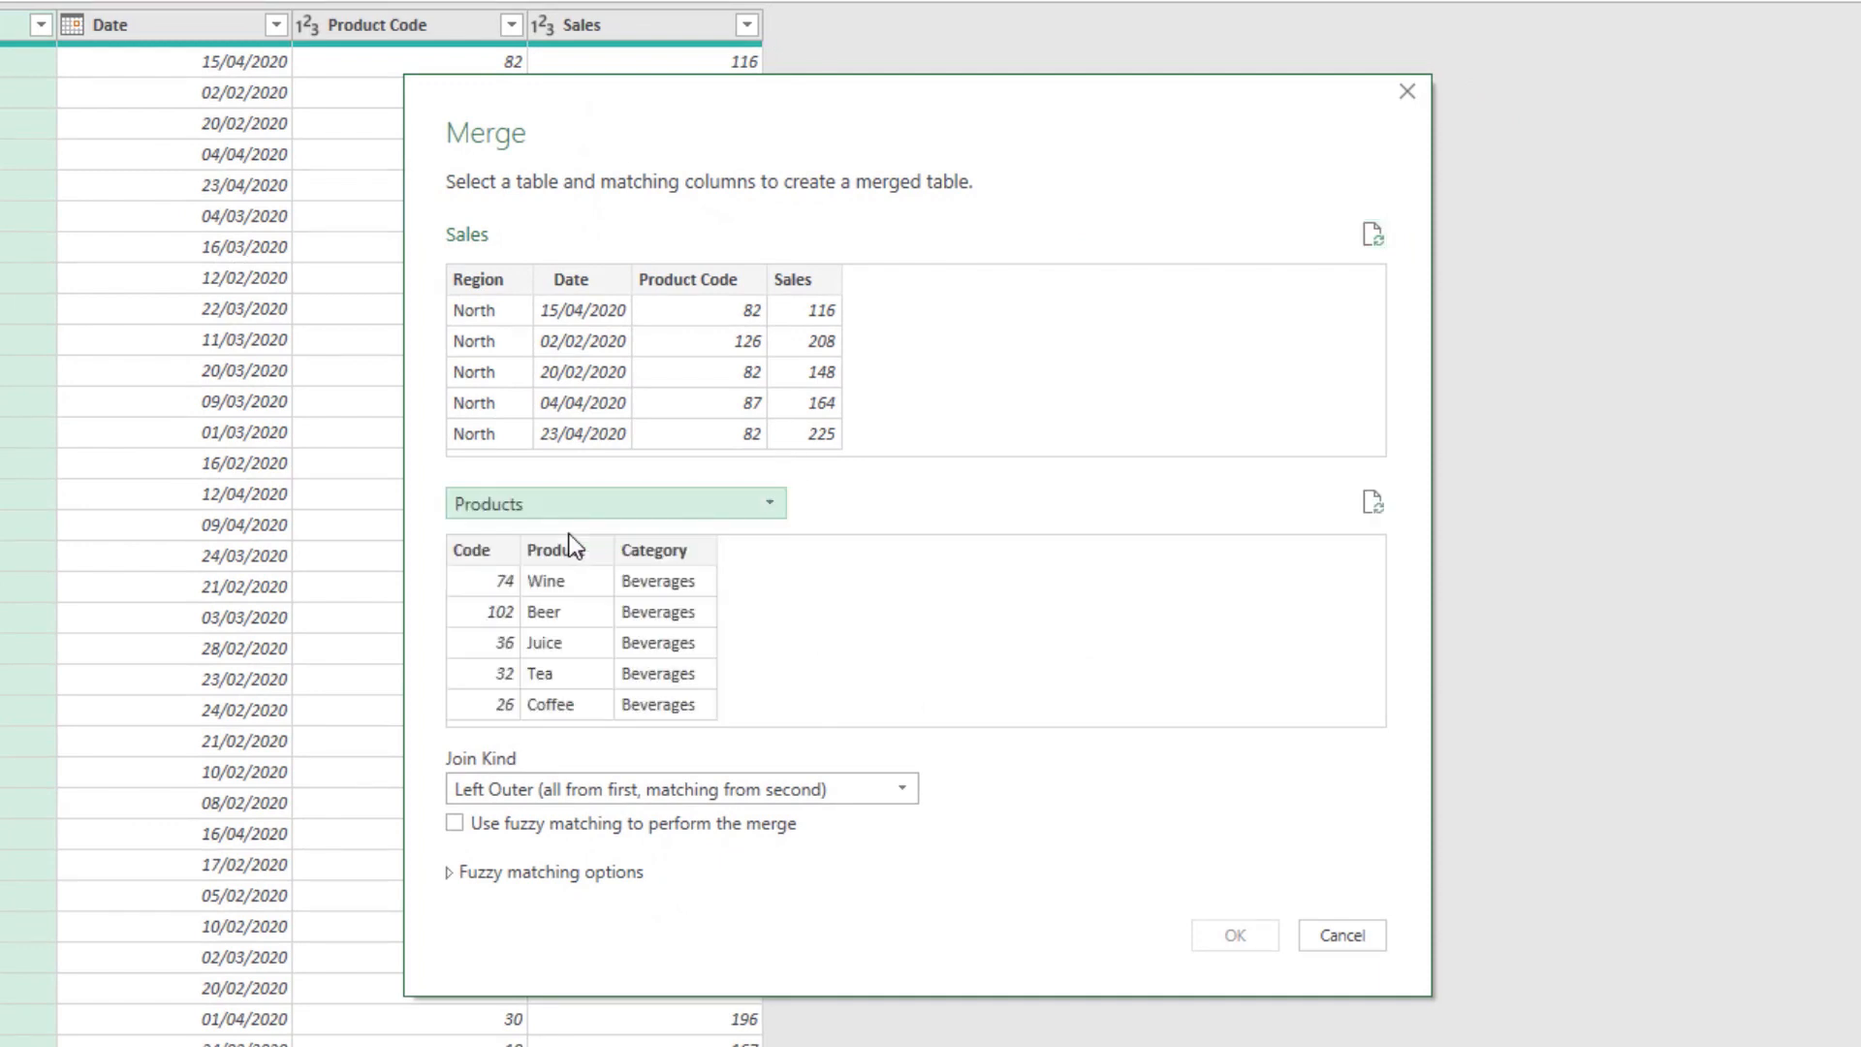
click(705, 288)
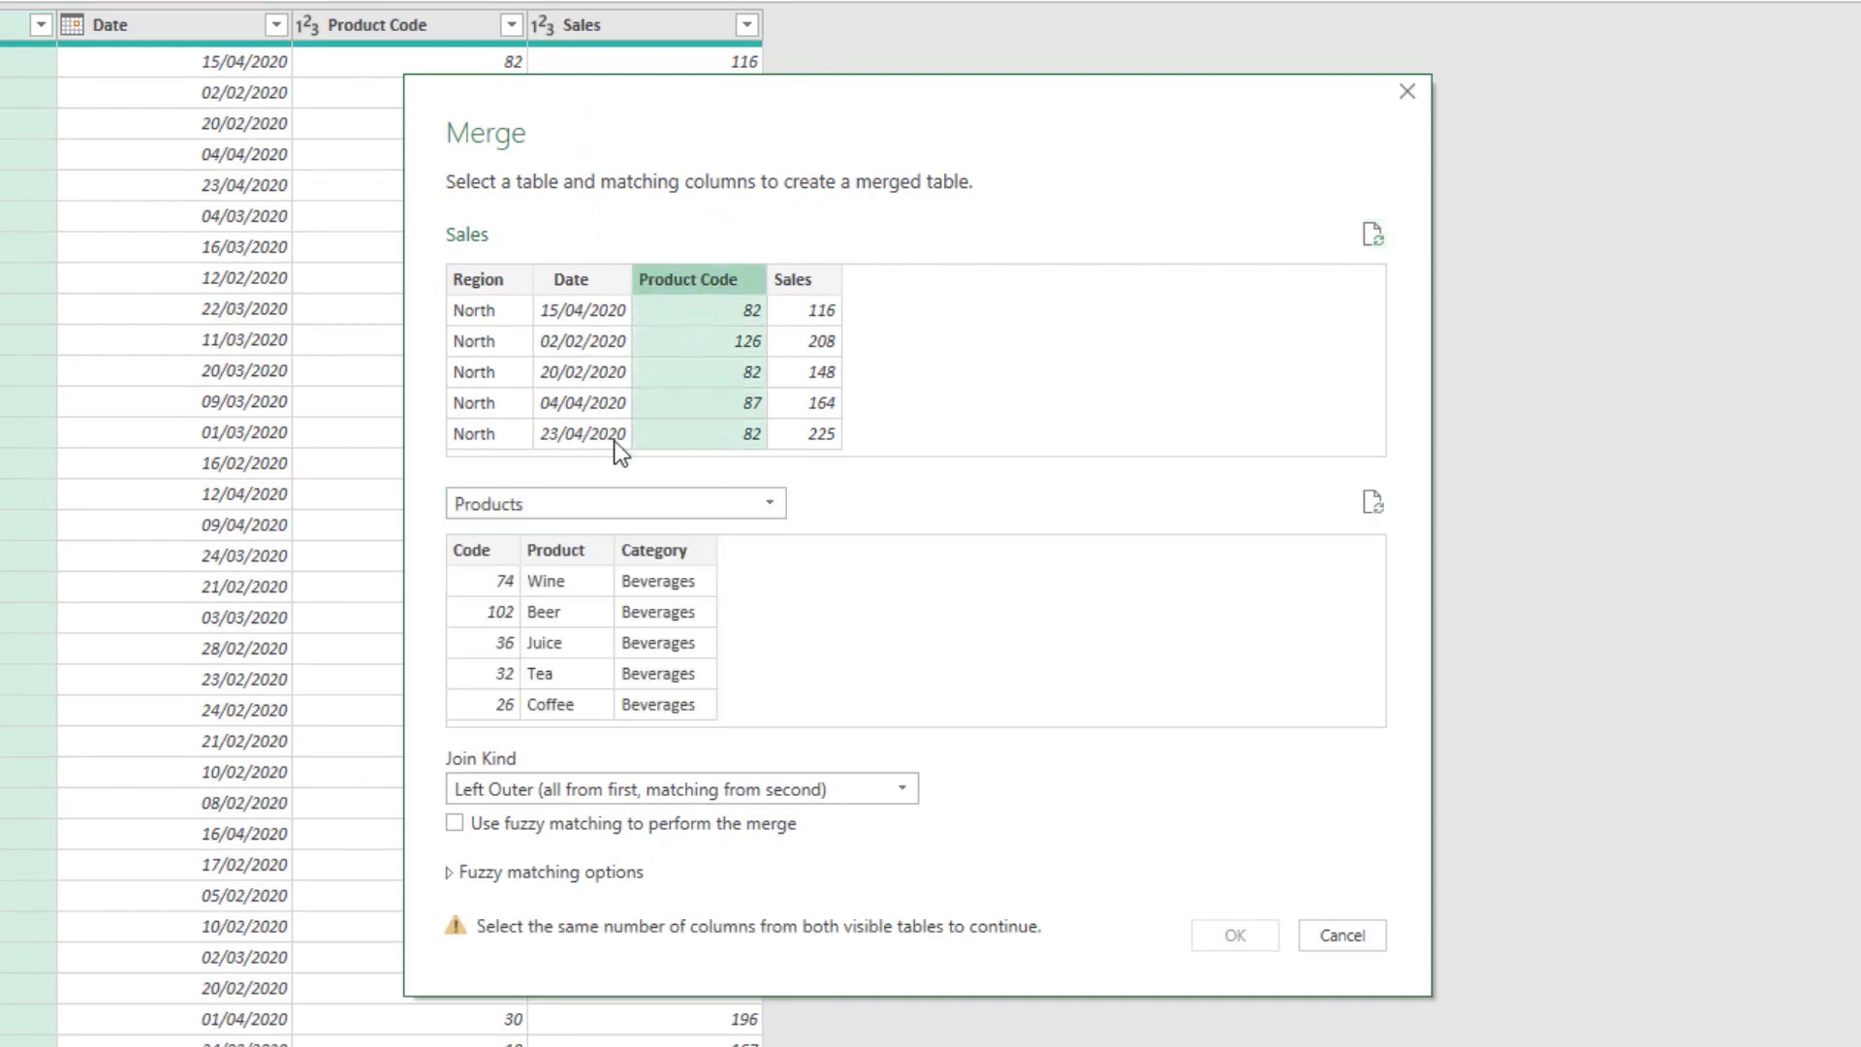
click(497, 557)
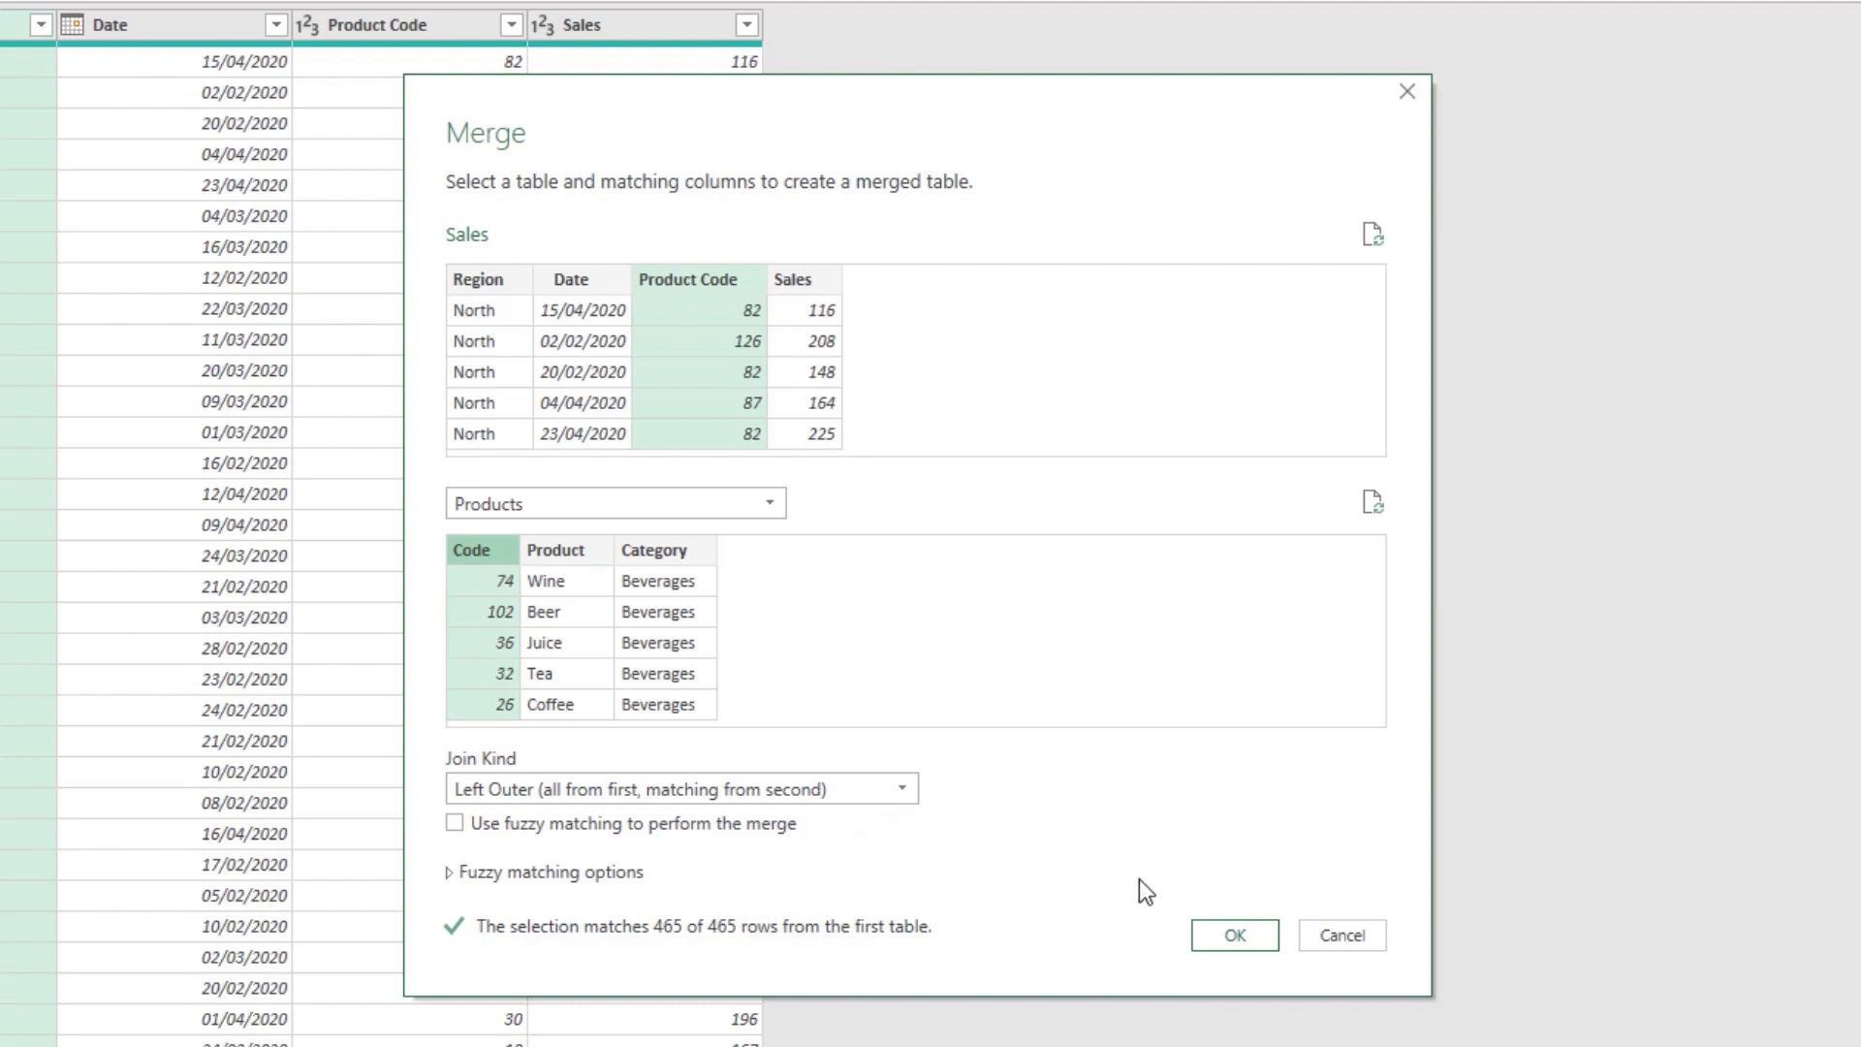
click(1235, 946)
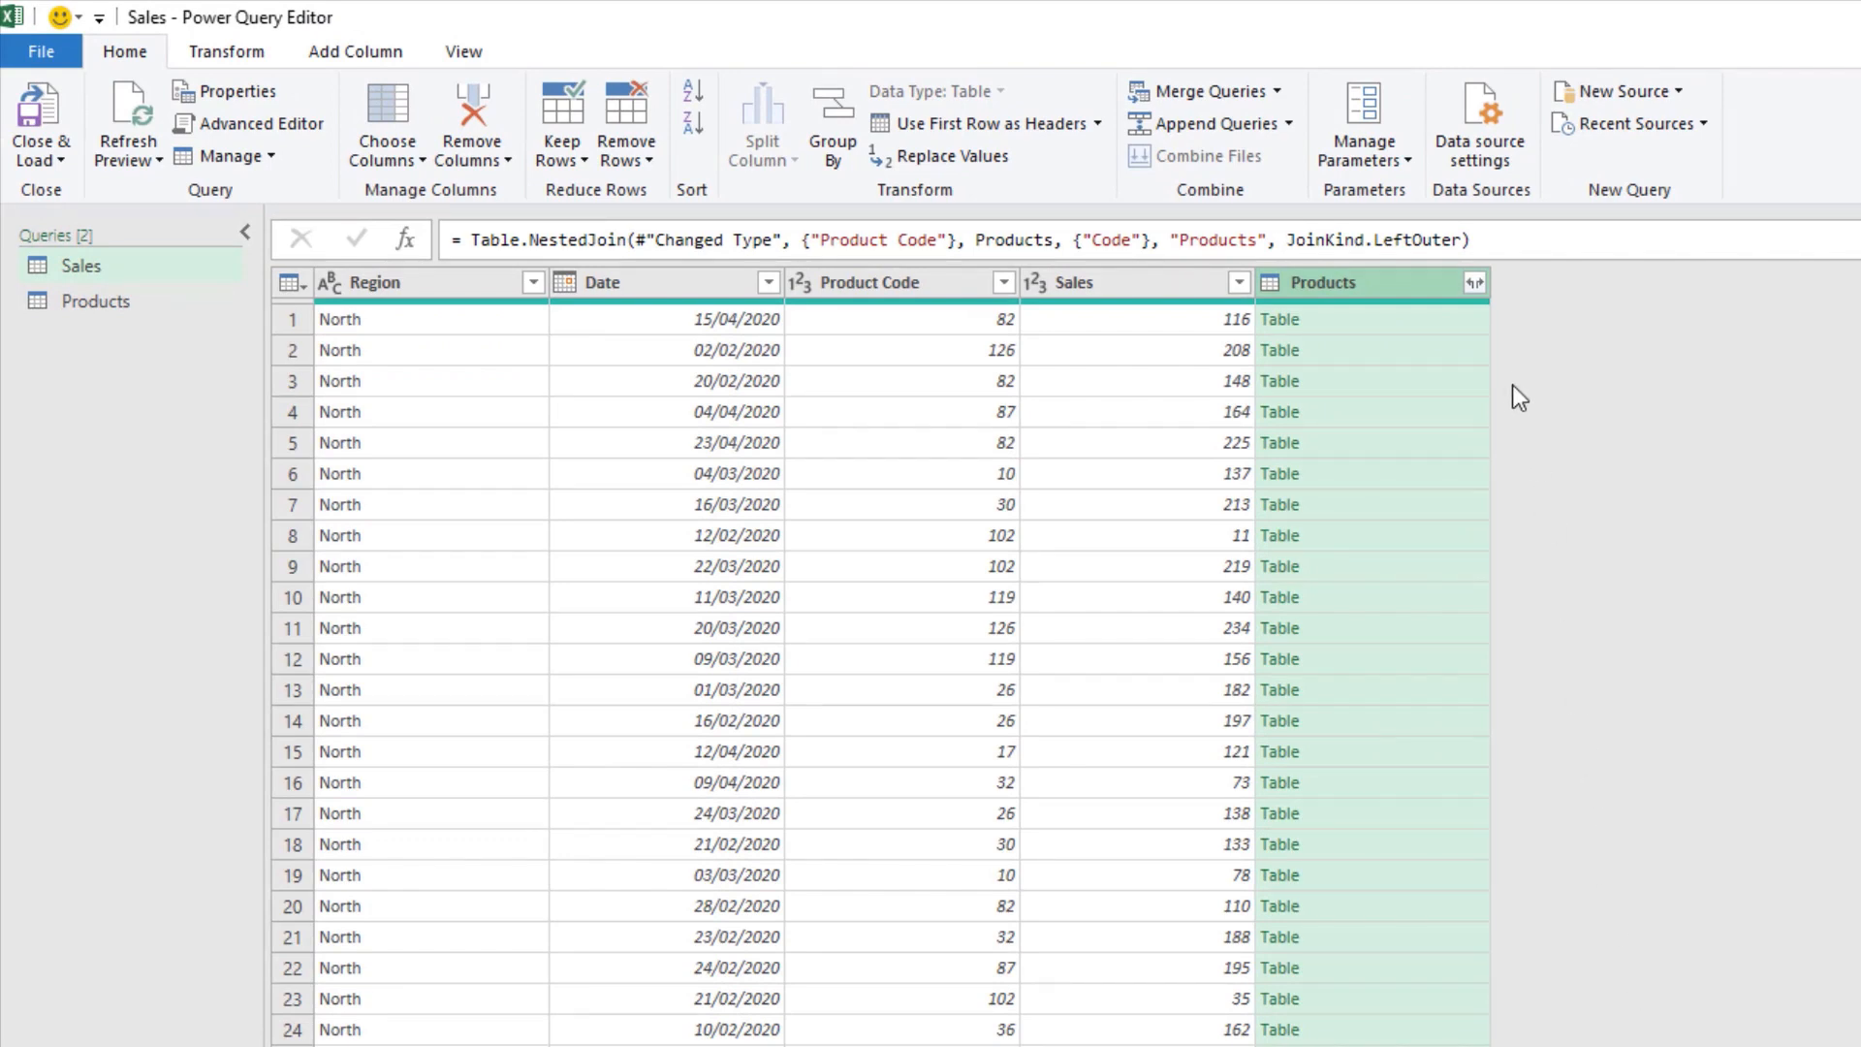
- Expand the Products column to Product and Category without the column name prefix, and remove the Product Code column
click(1475, 283)
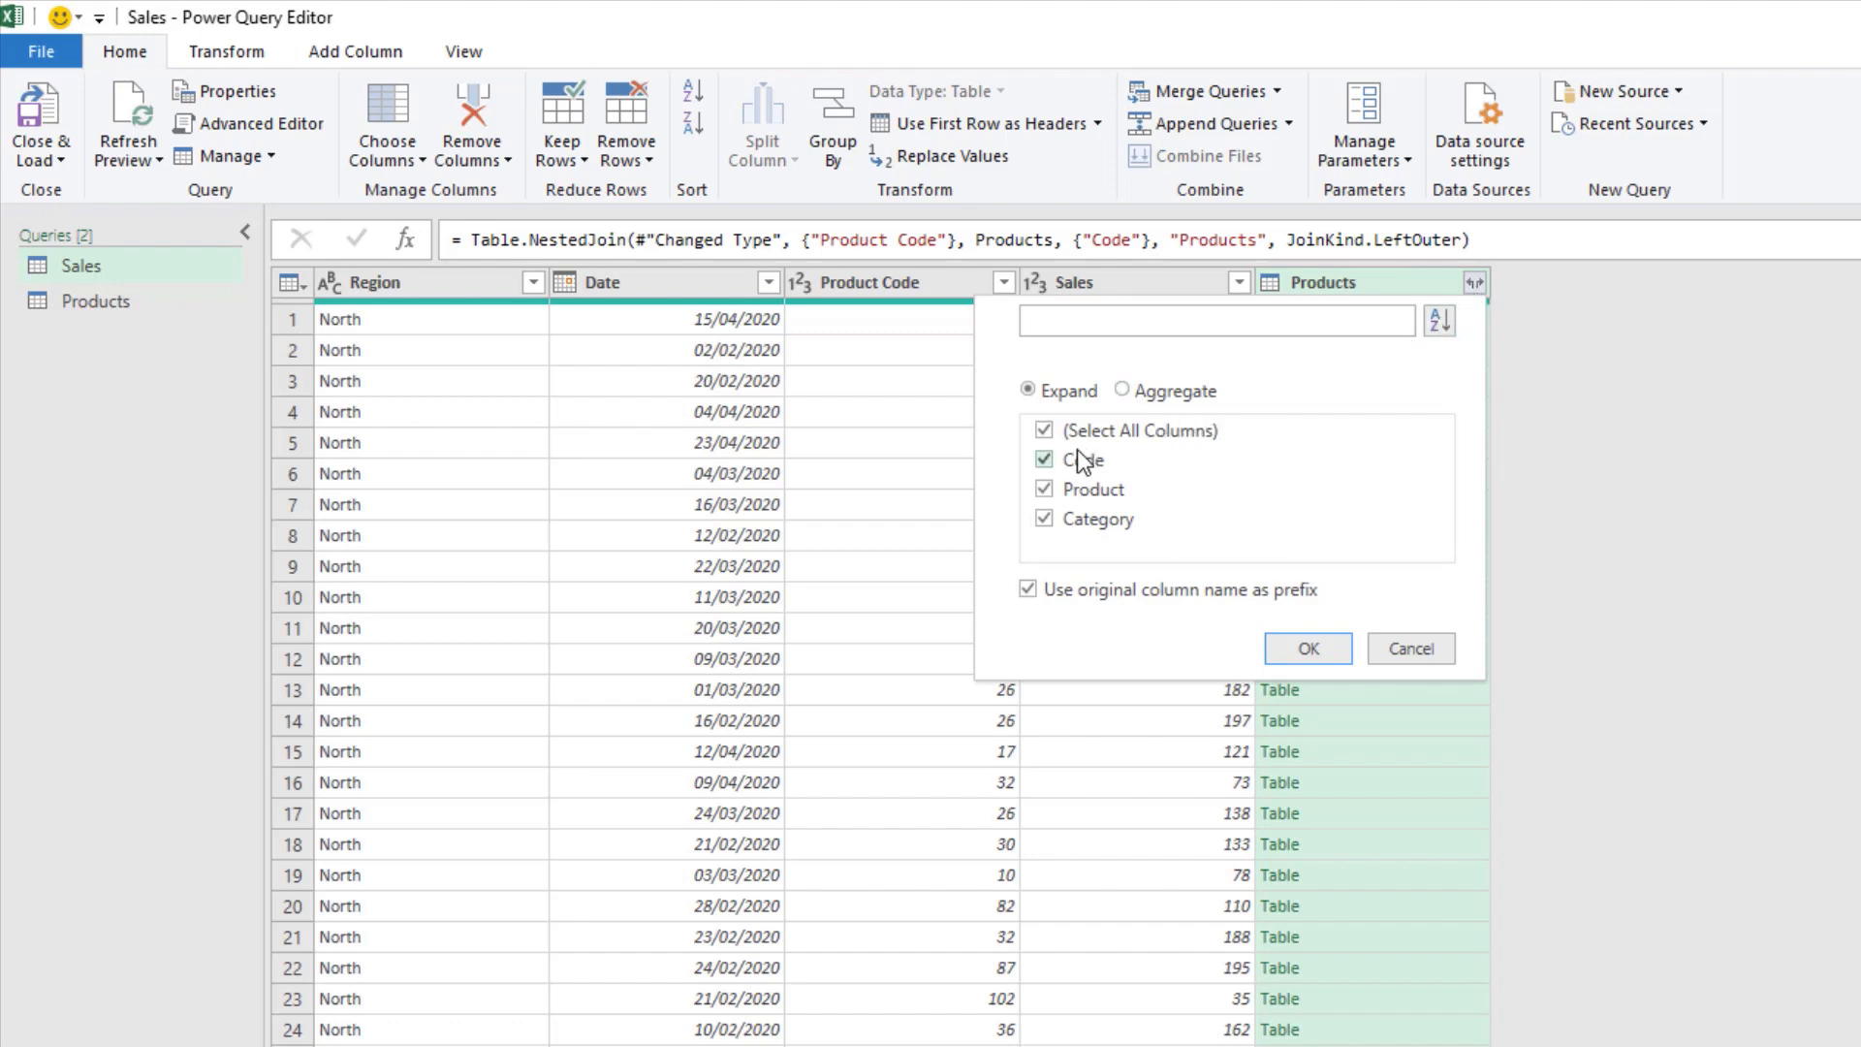
click(1048, 461)
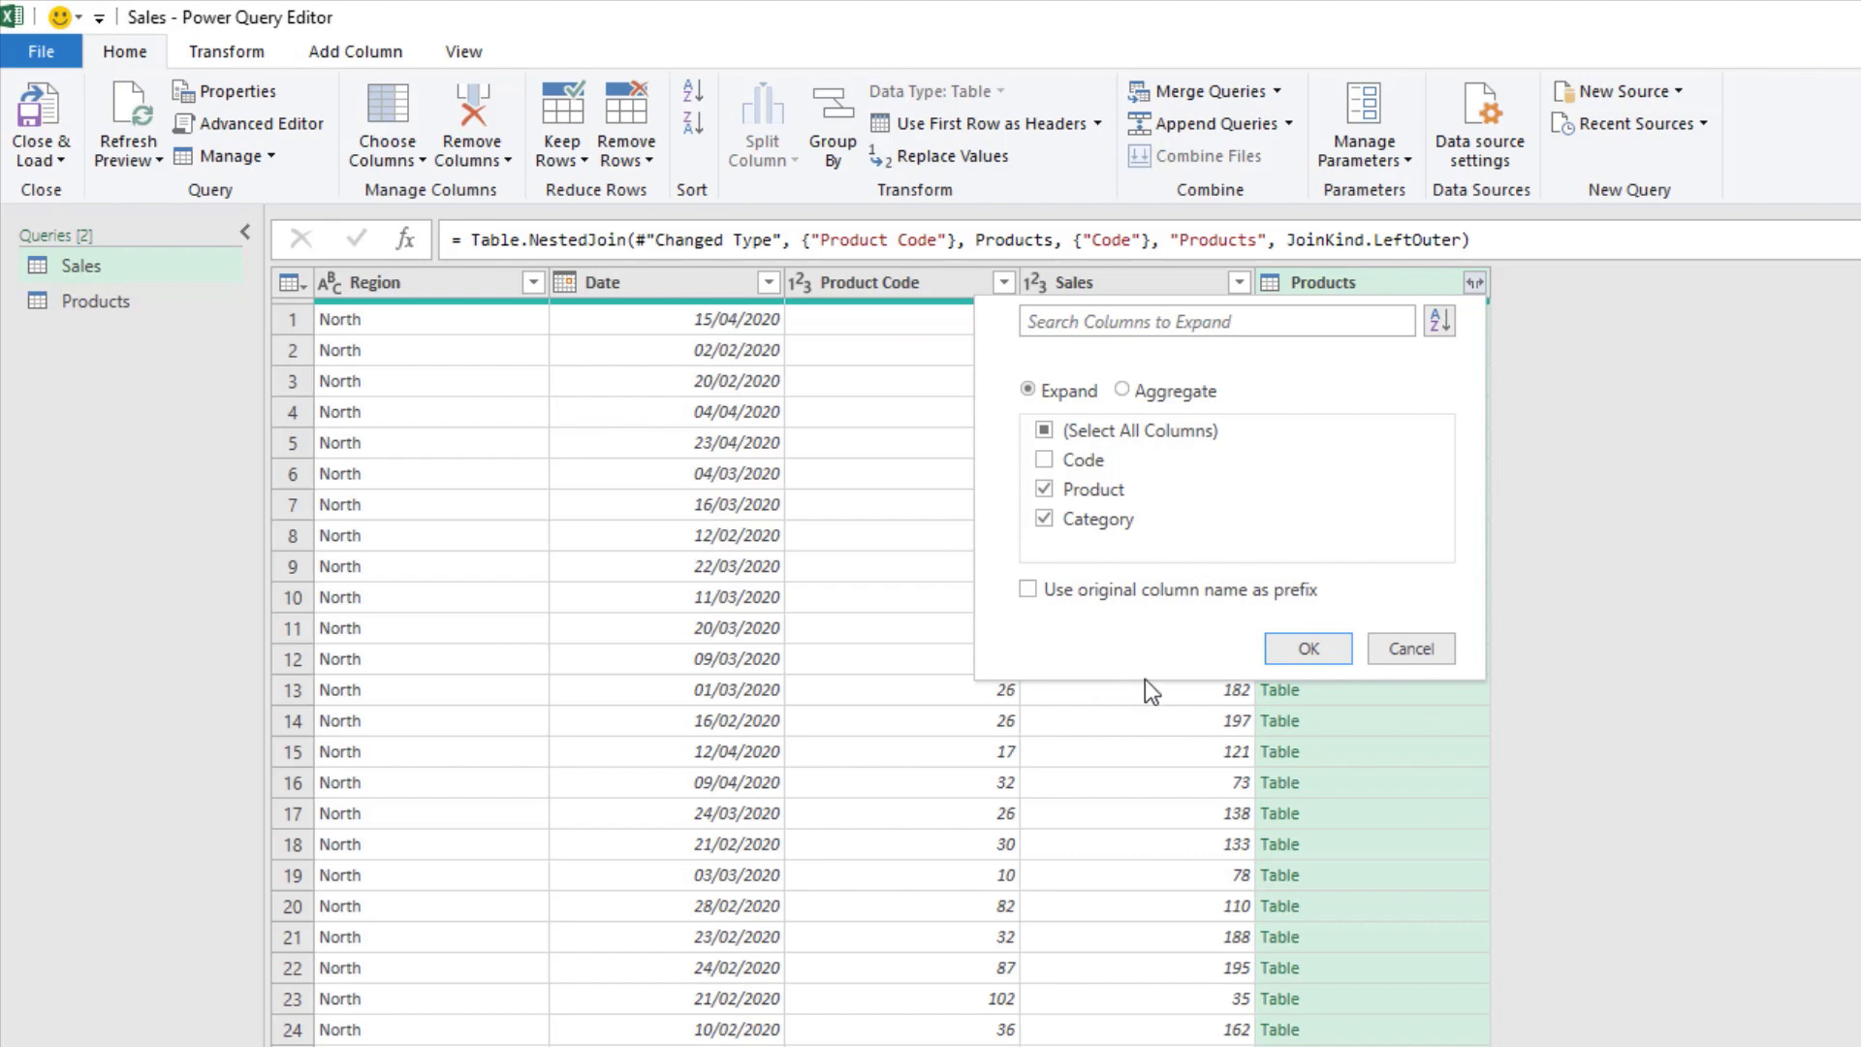
click(1281, 649)
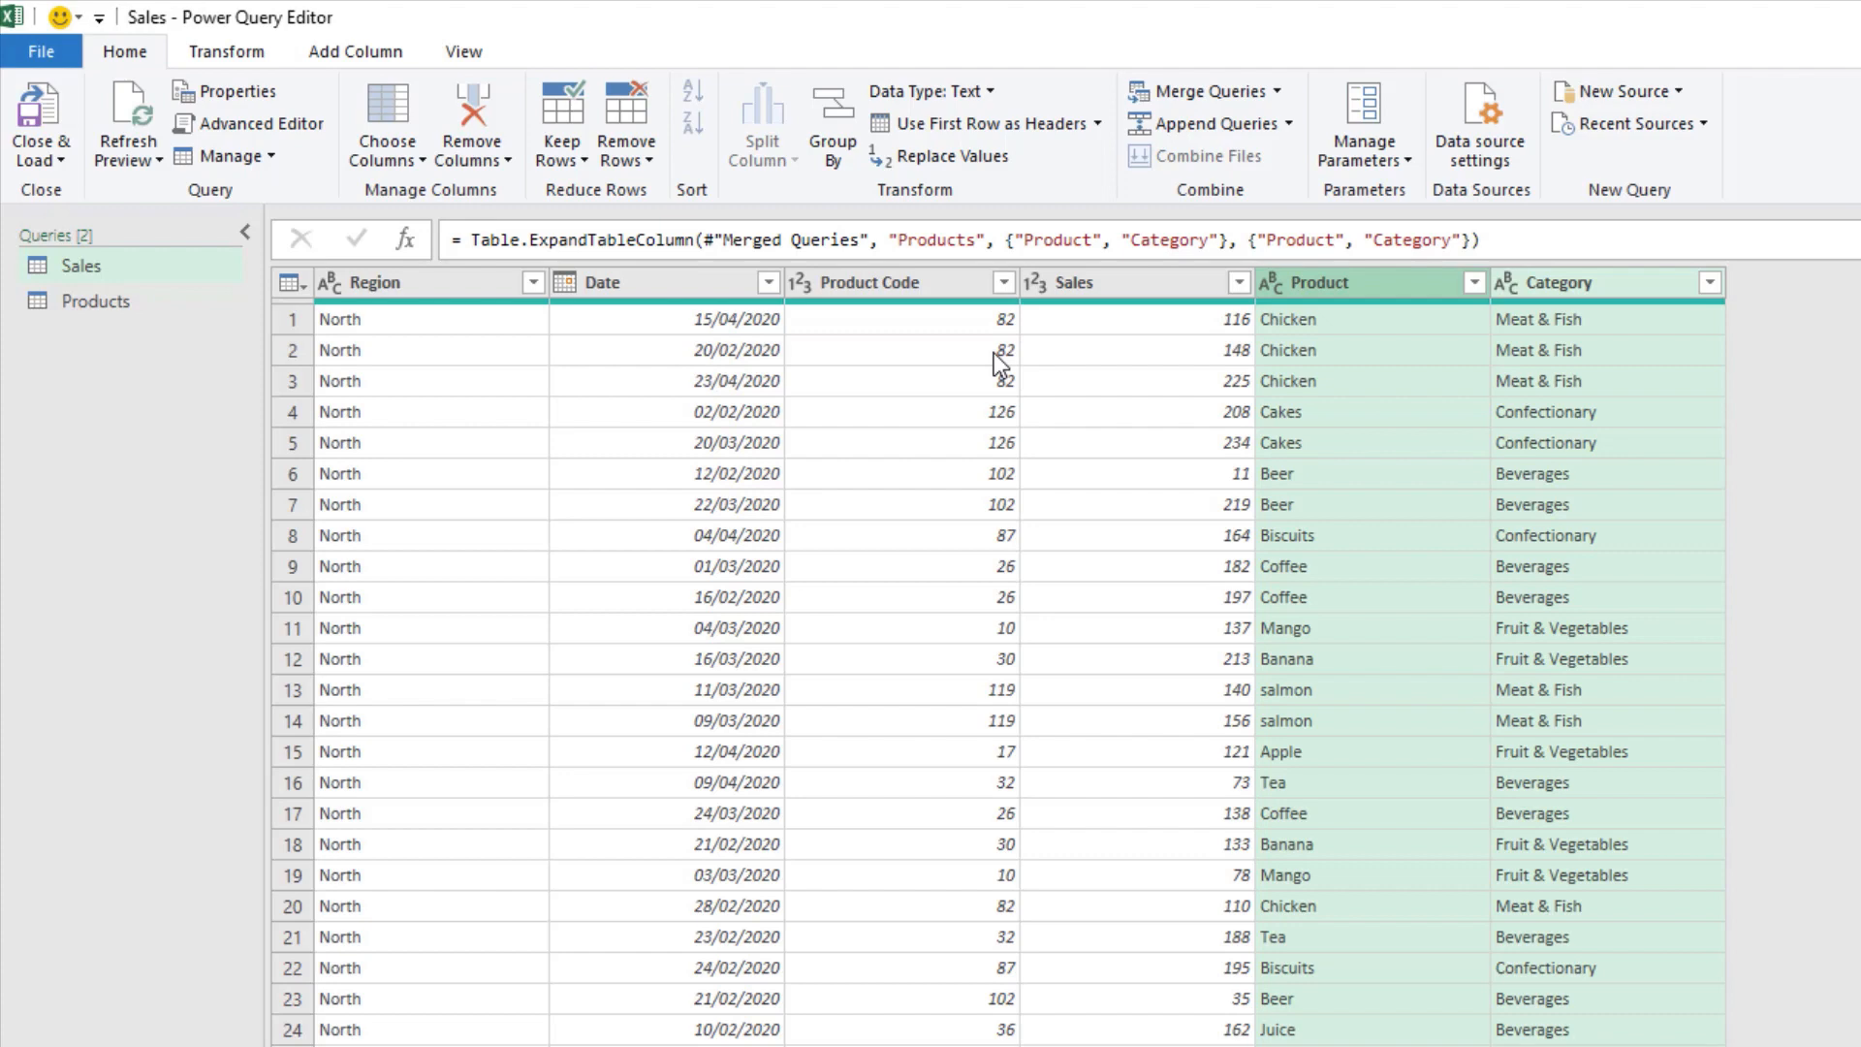
right_click(934, 290)
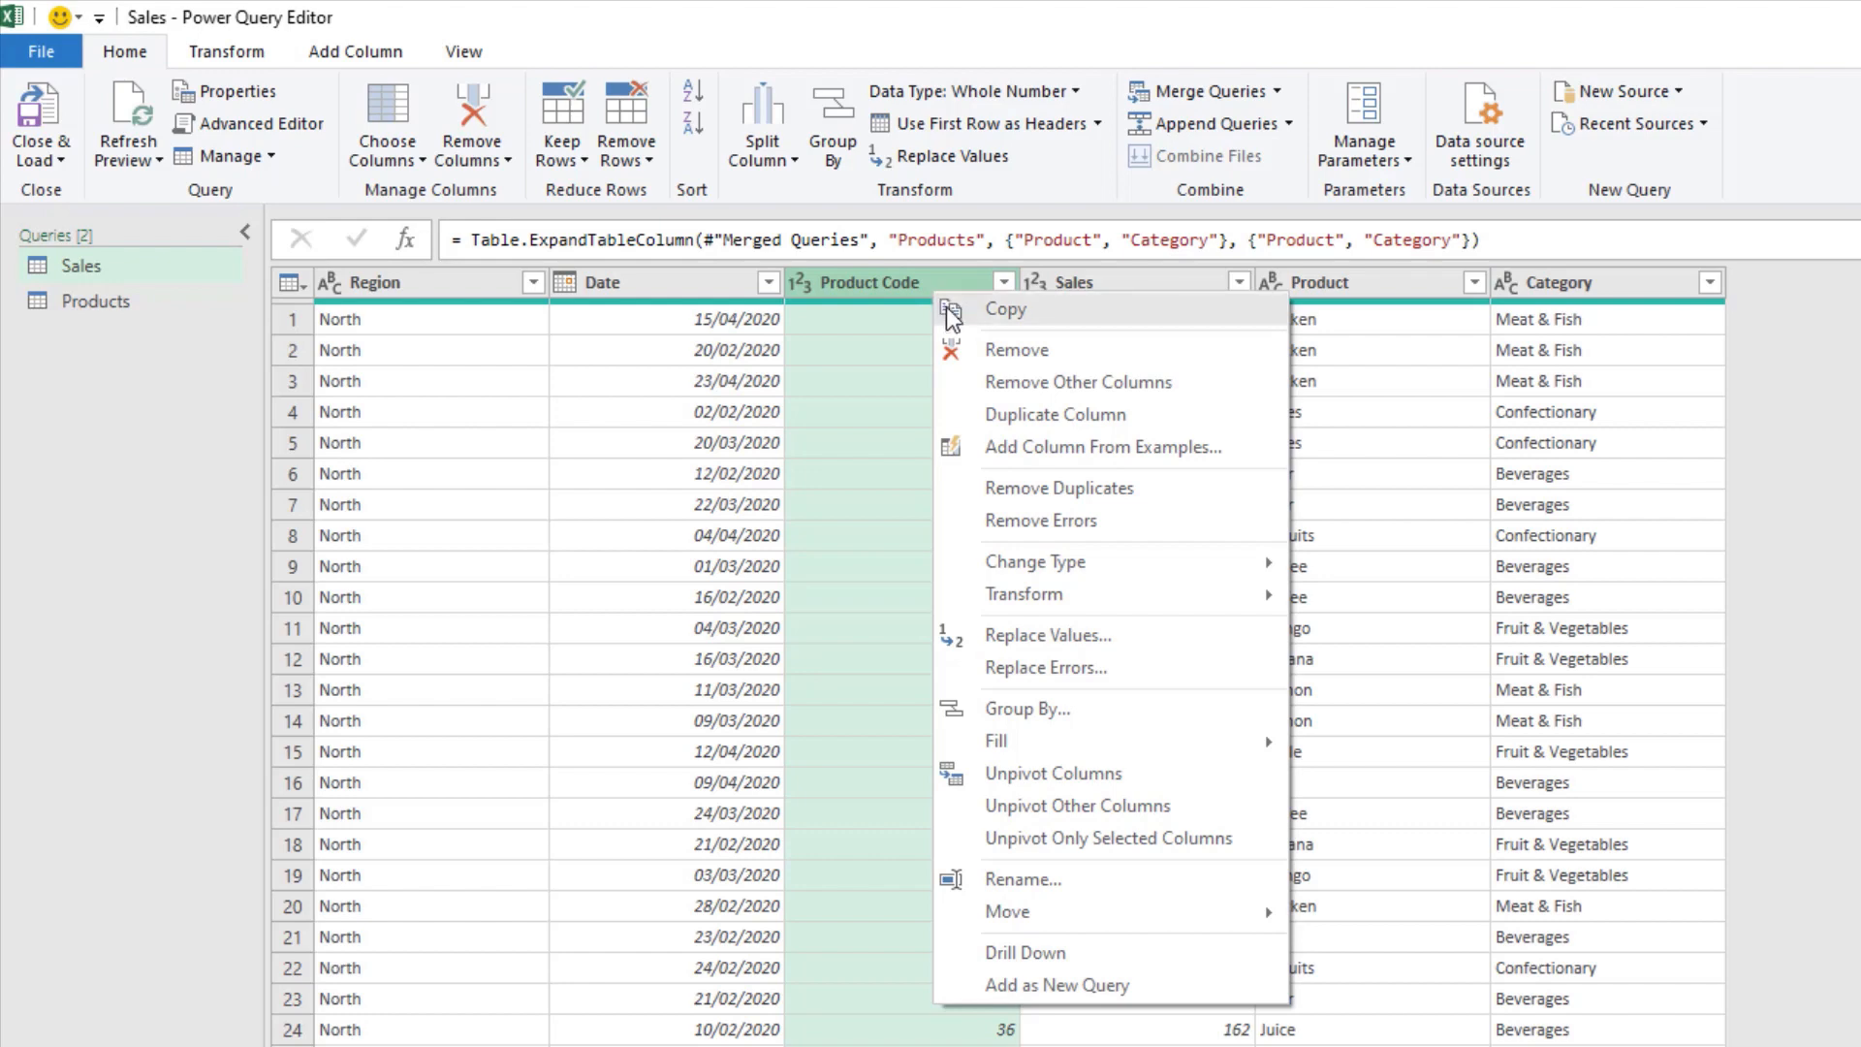
click(1016, 351)
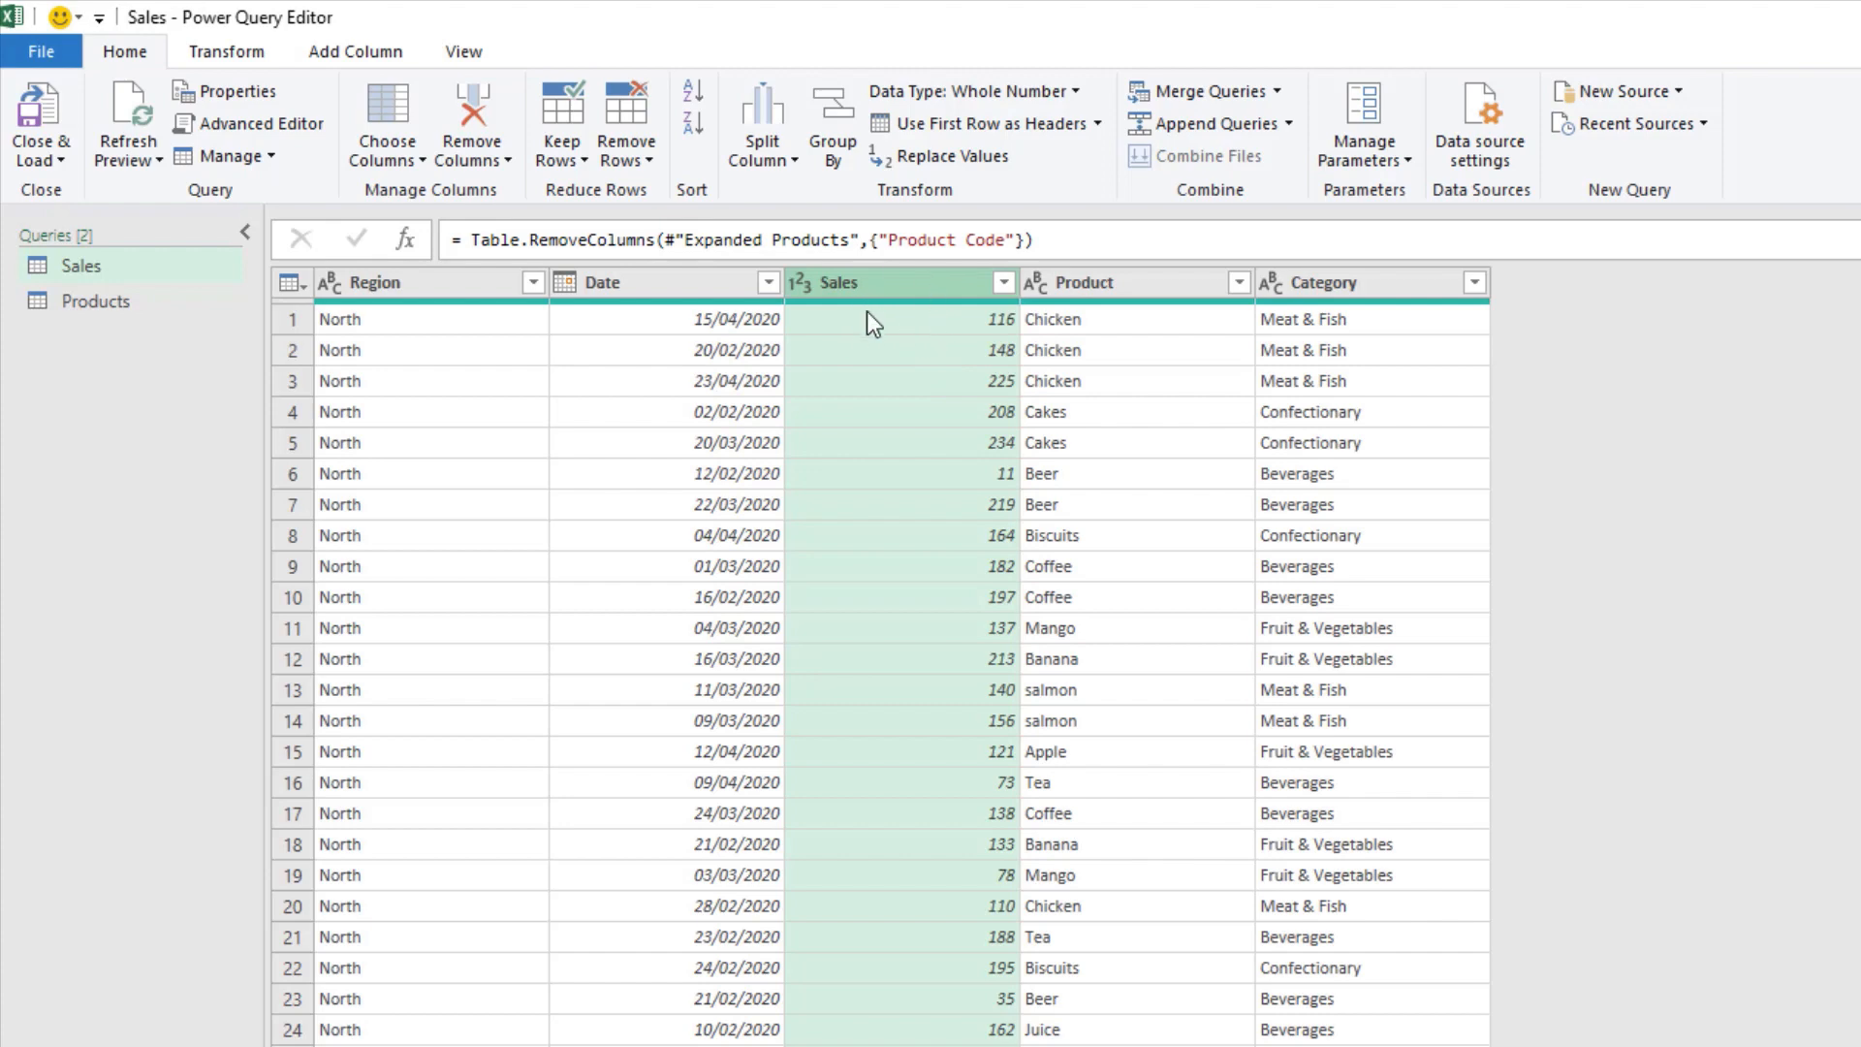
- Start a new column from examples based on the Sales column and enter 100-200 as the example for row 1
click(392, 58)
click(60, 161)
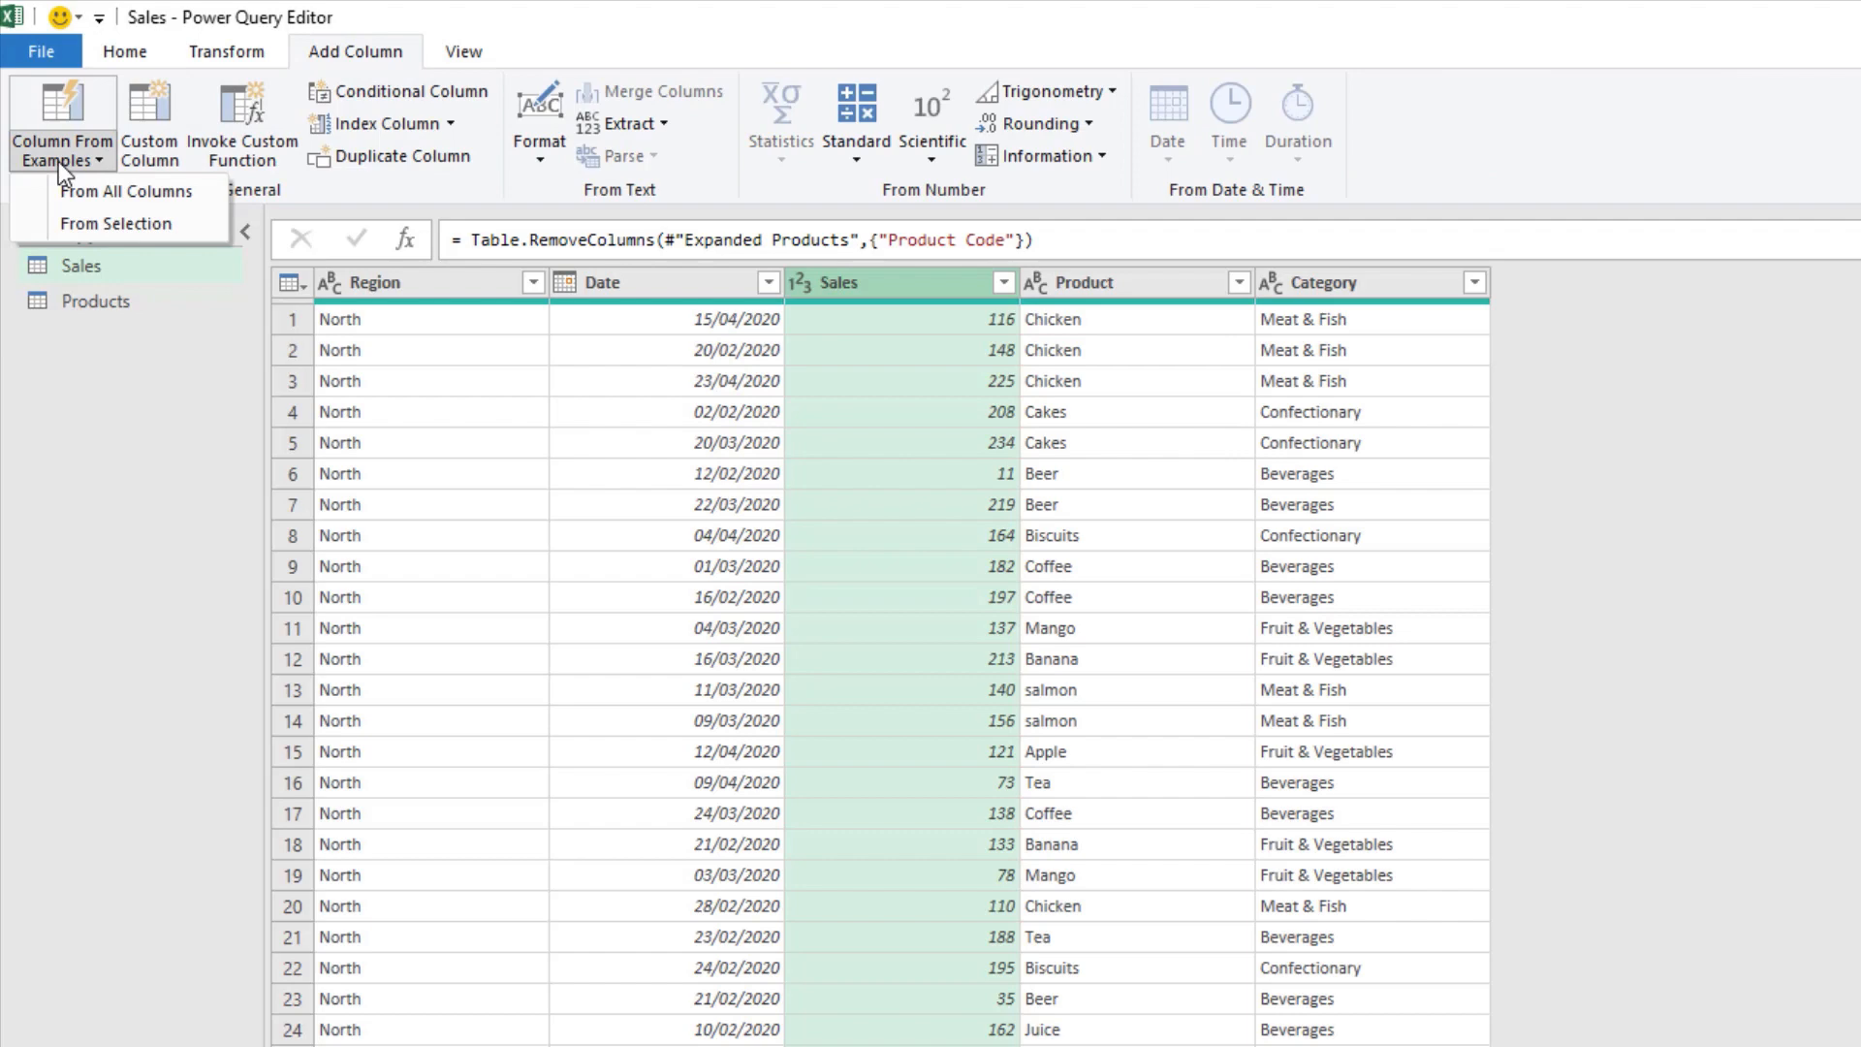
click(190, 219)
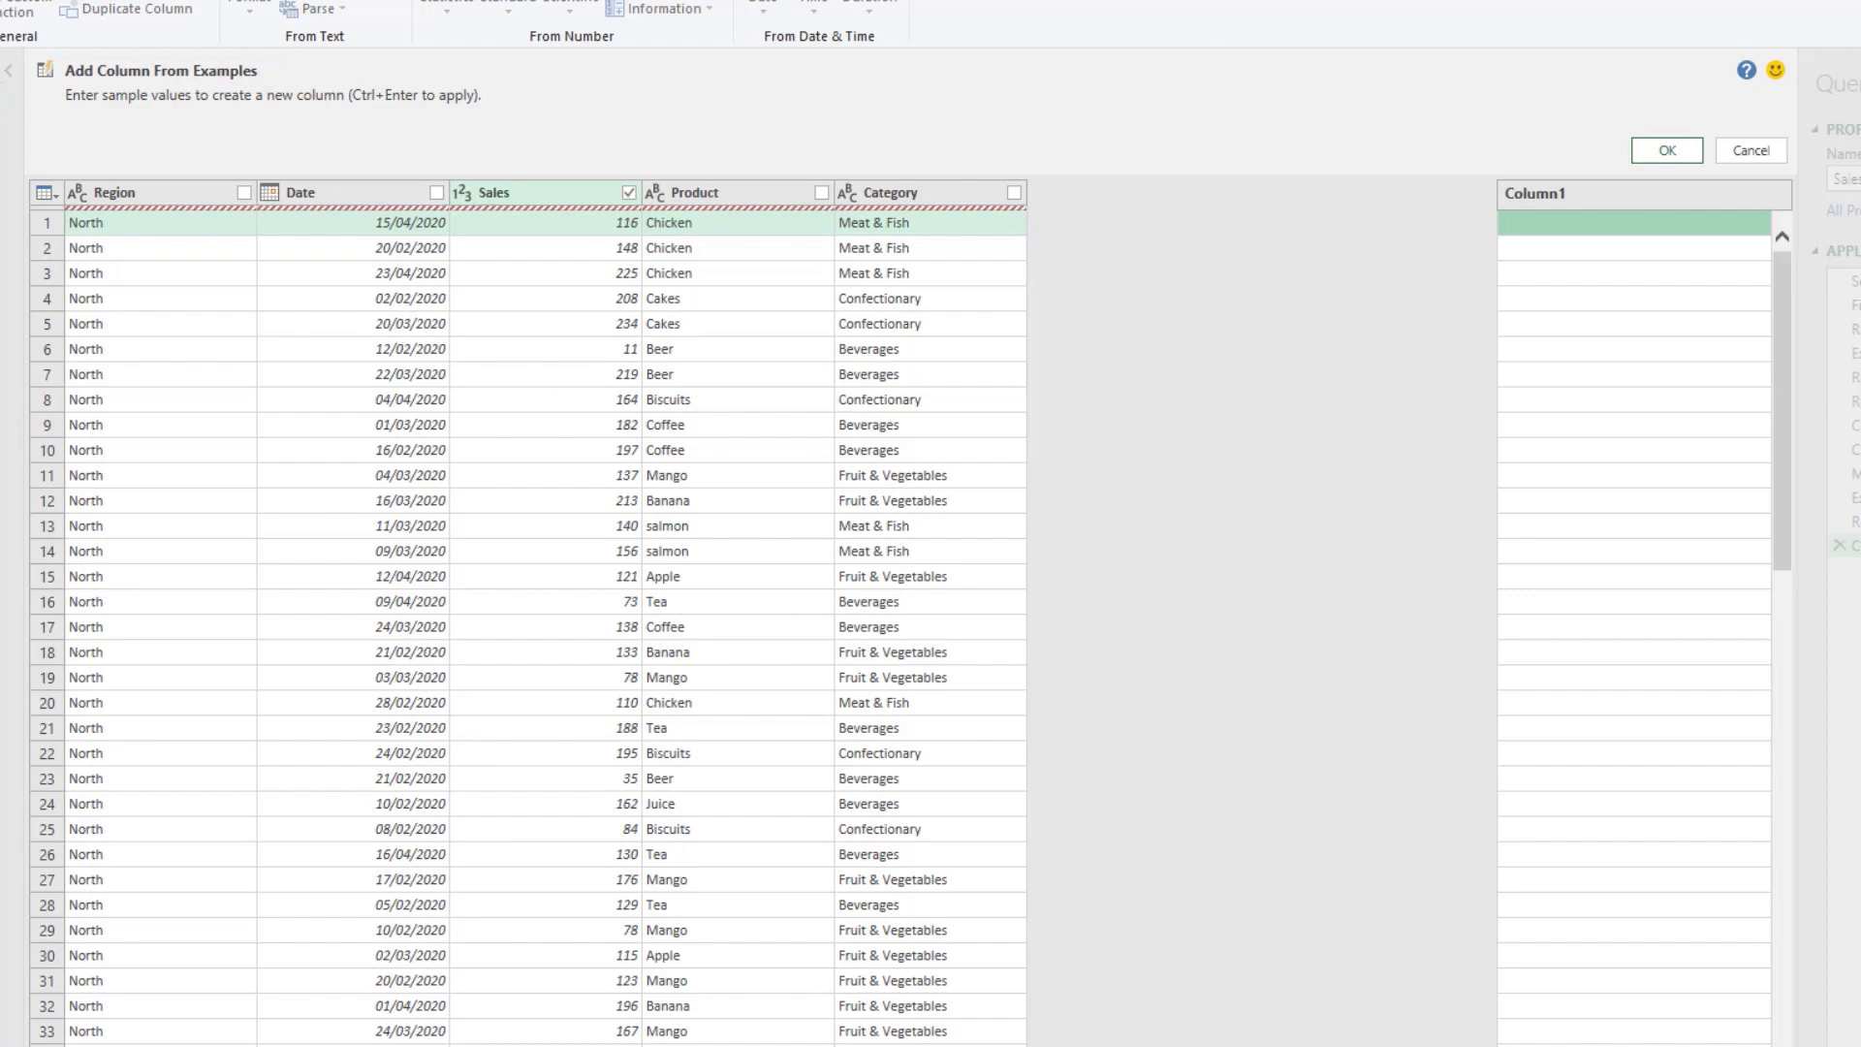
text(1)
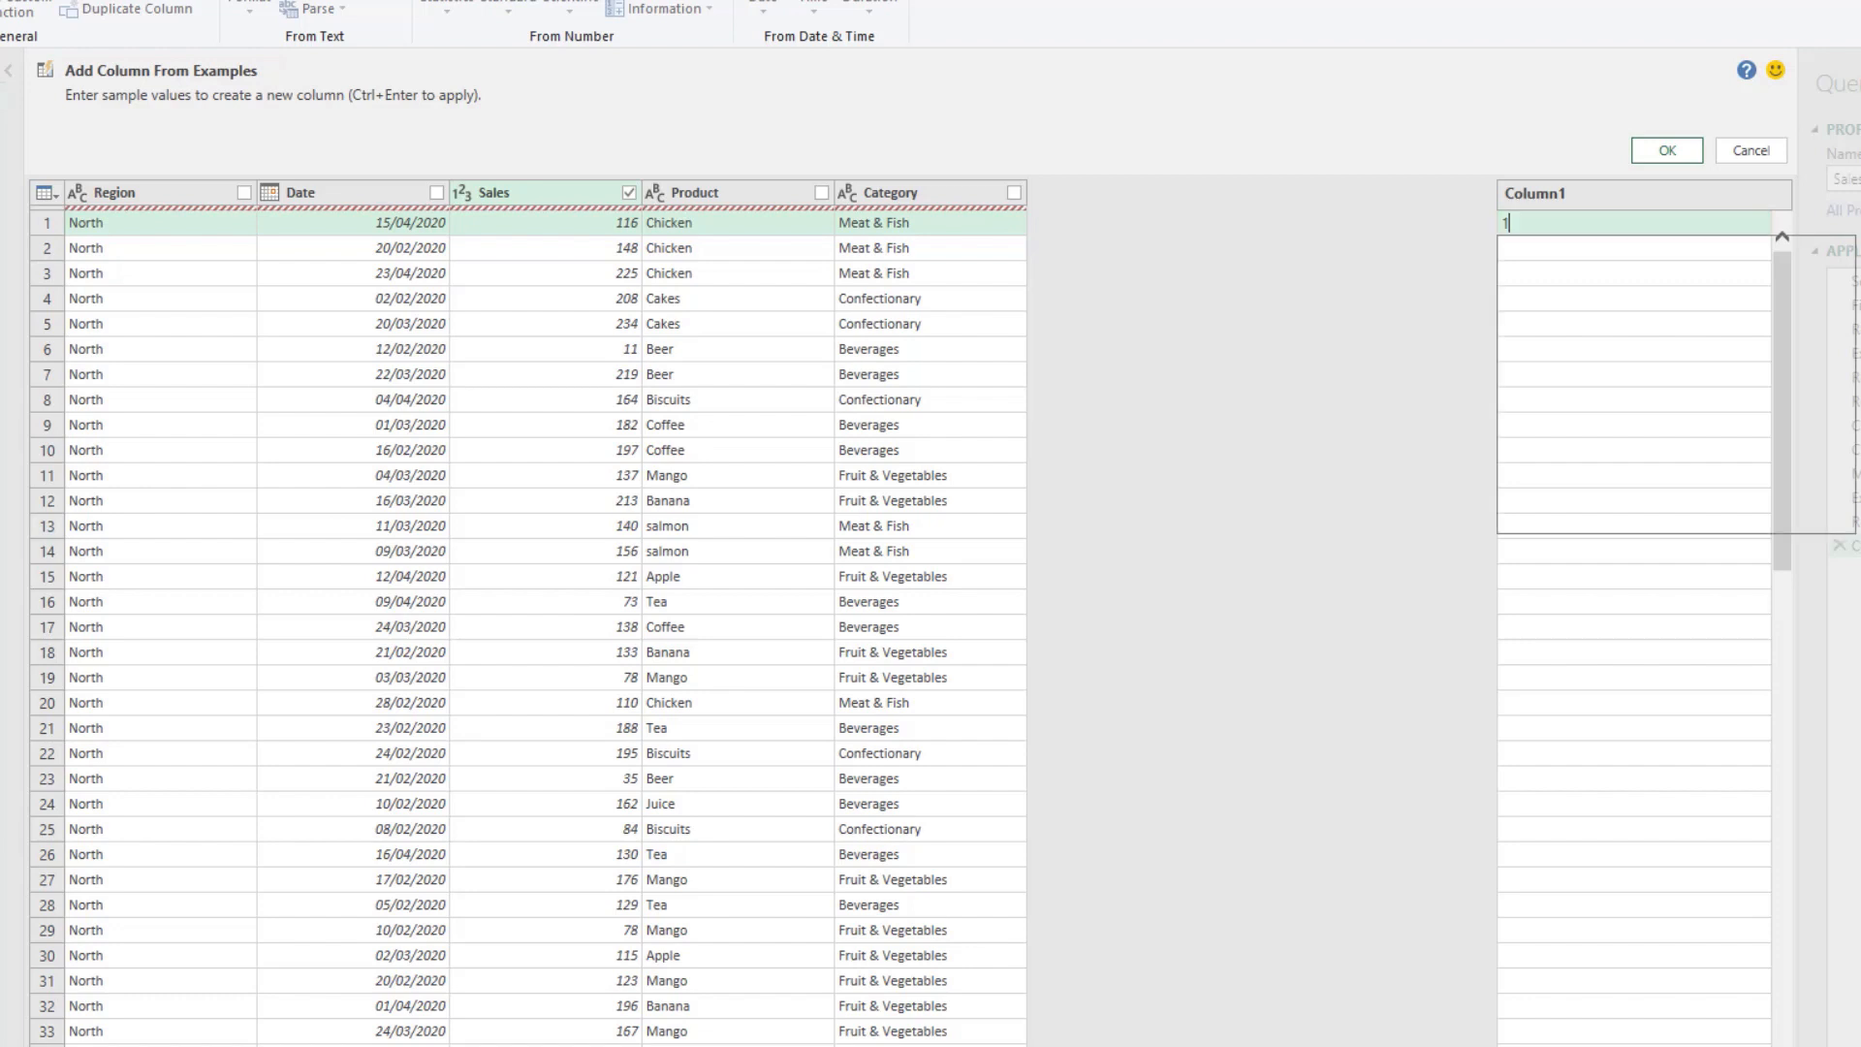
text(00-200)
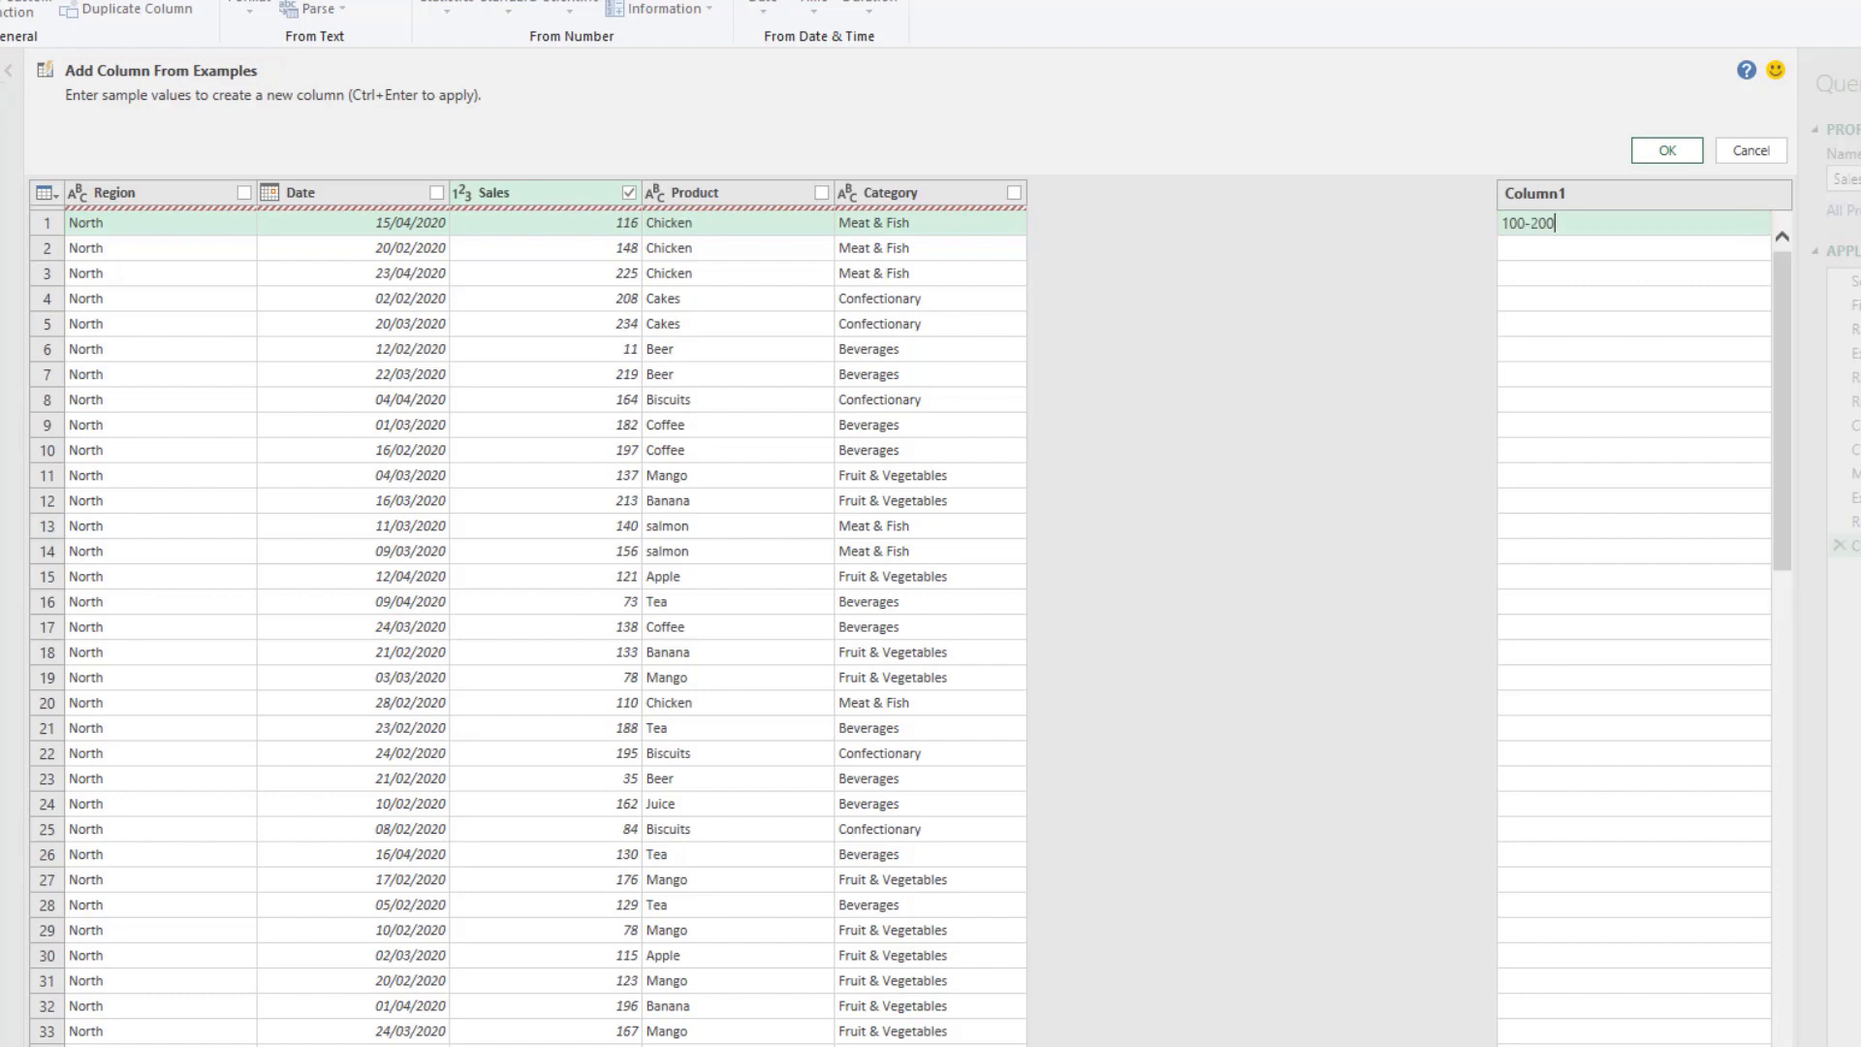
key(Return)
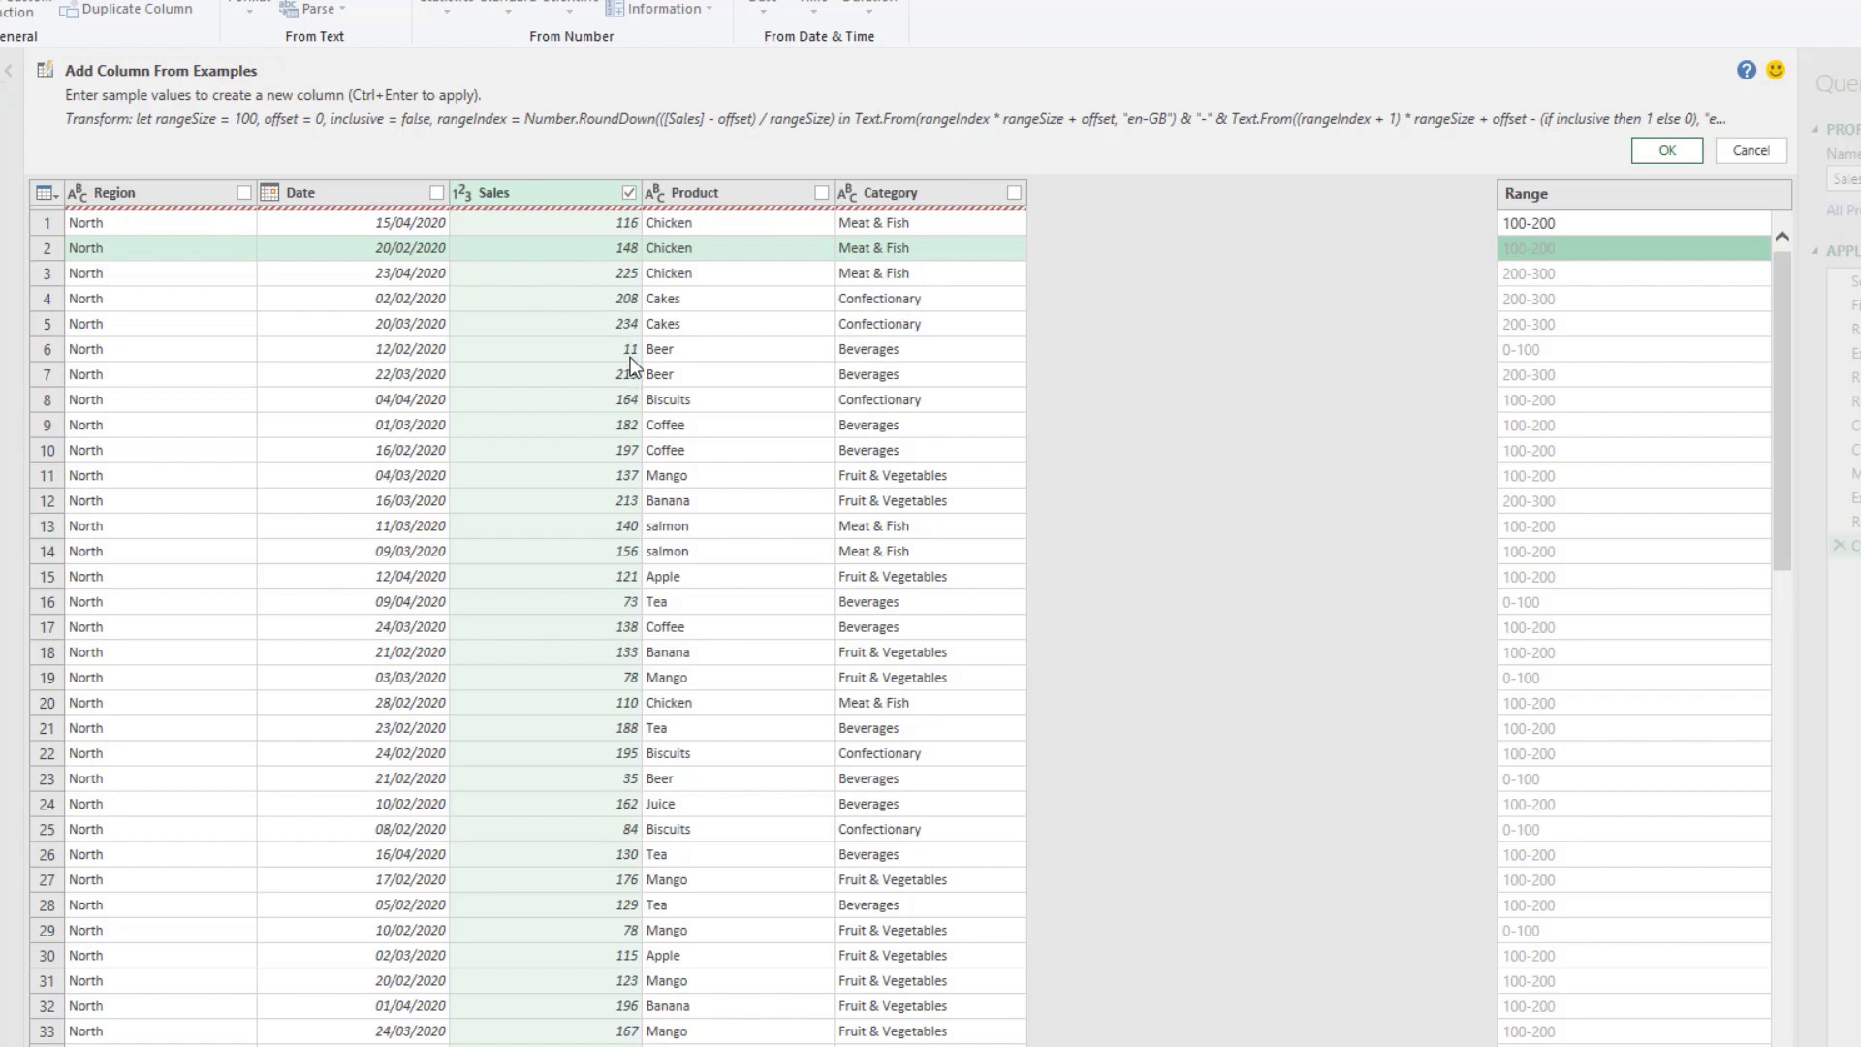
- Enter the example ranges 0-50 for row 6 and 200+ for row 12 in the new column
click(1533, 357)
text(0)
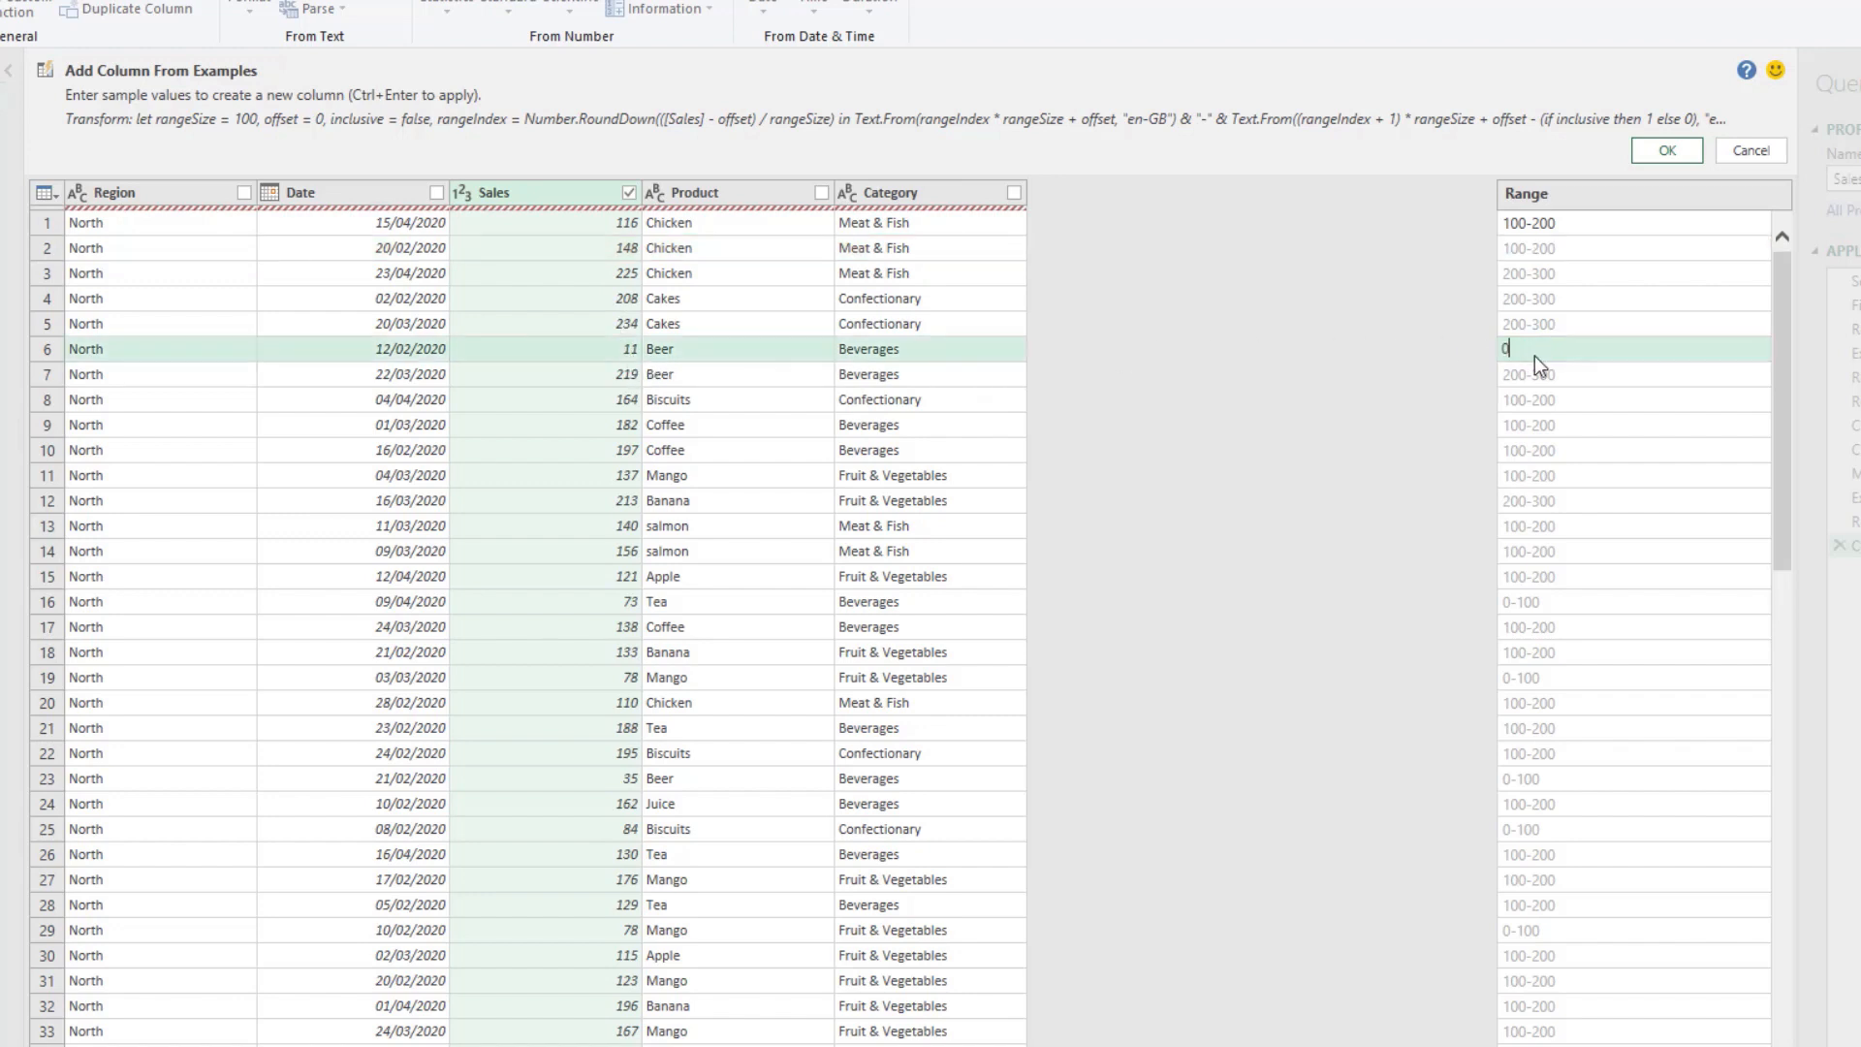
text(-50)
key(Return)
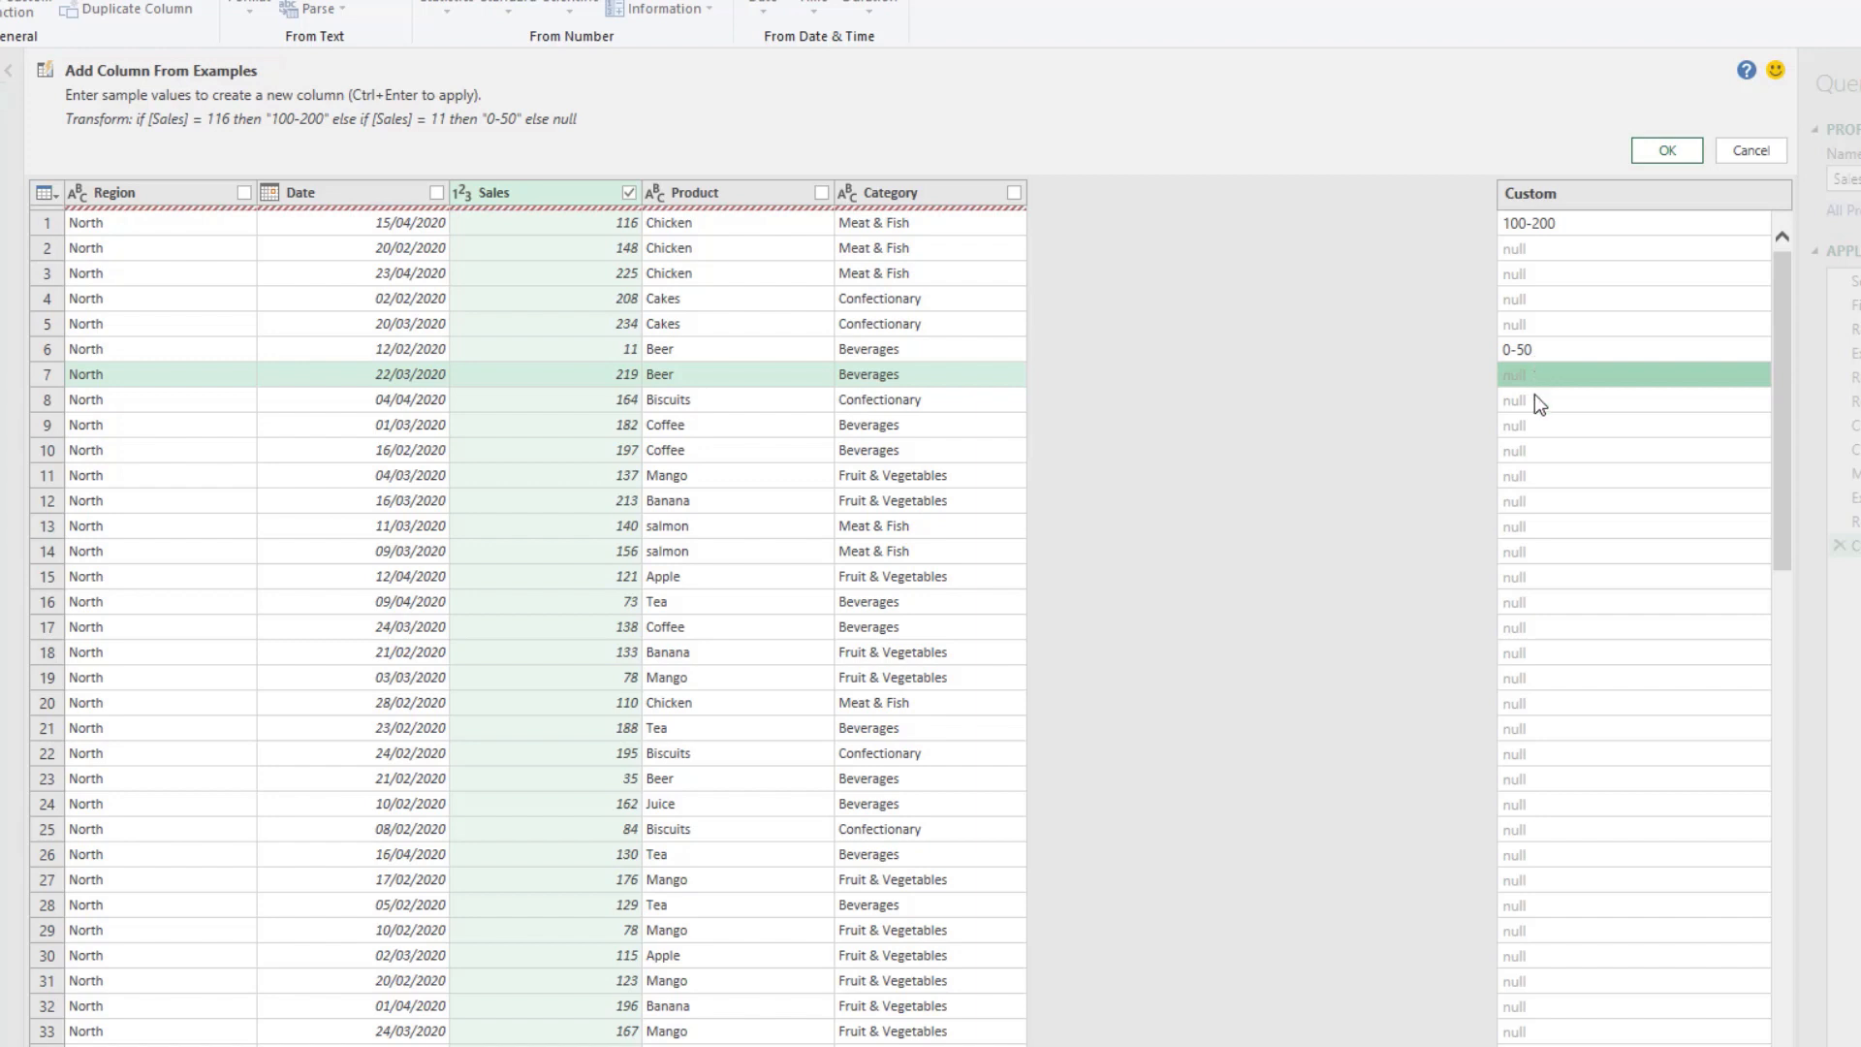
click(1526, 503)
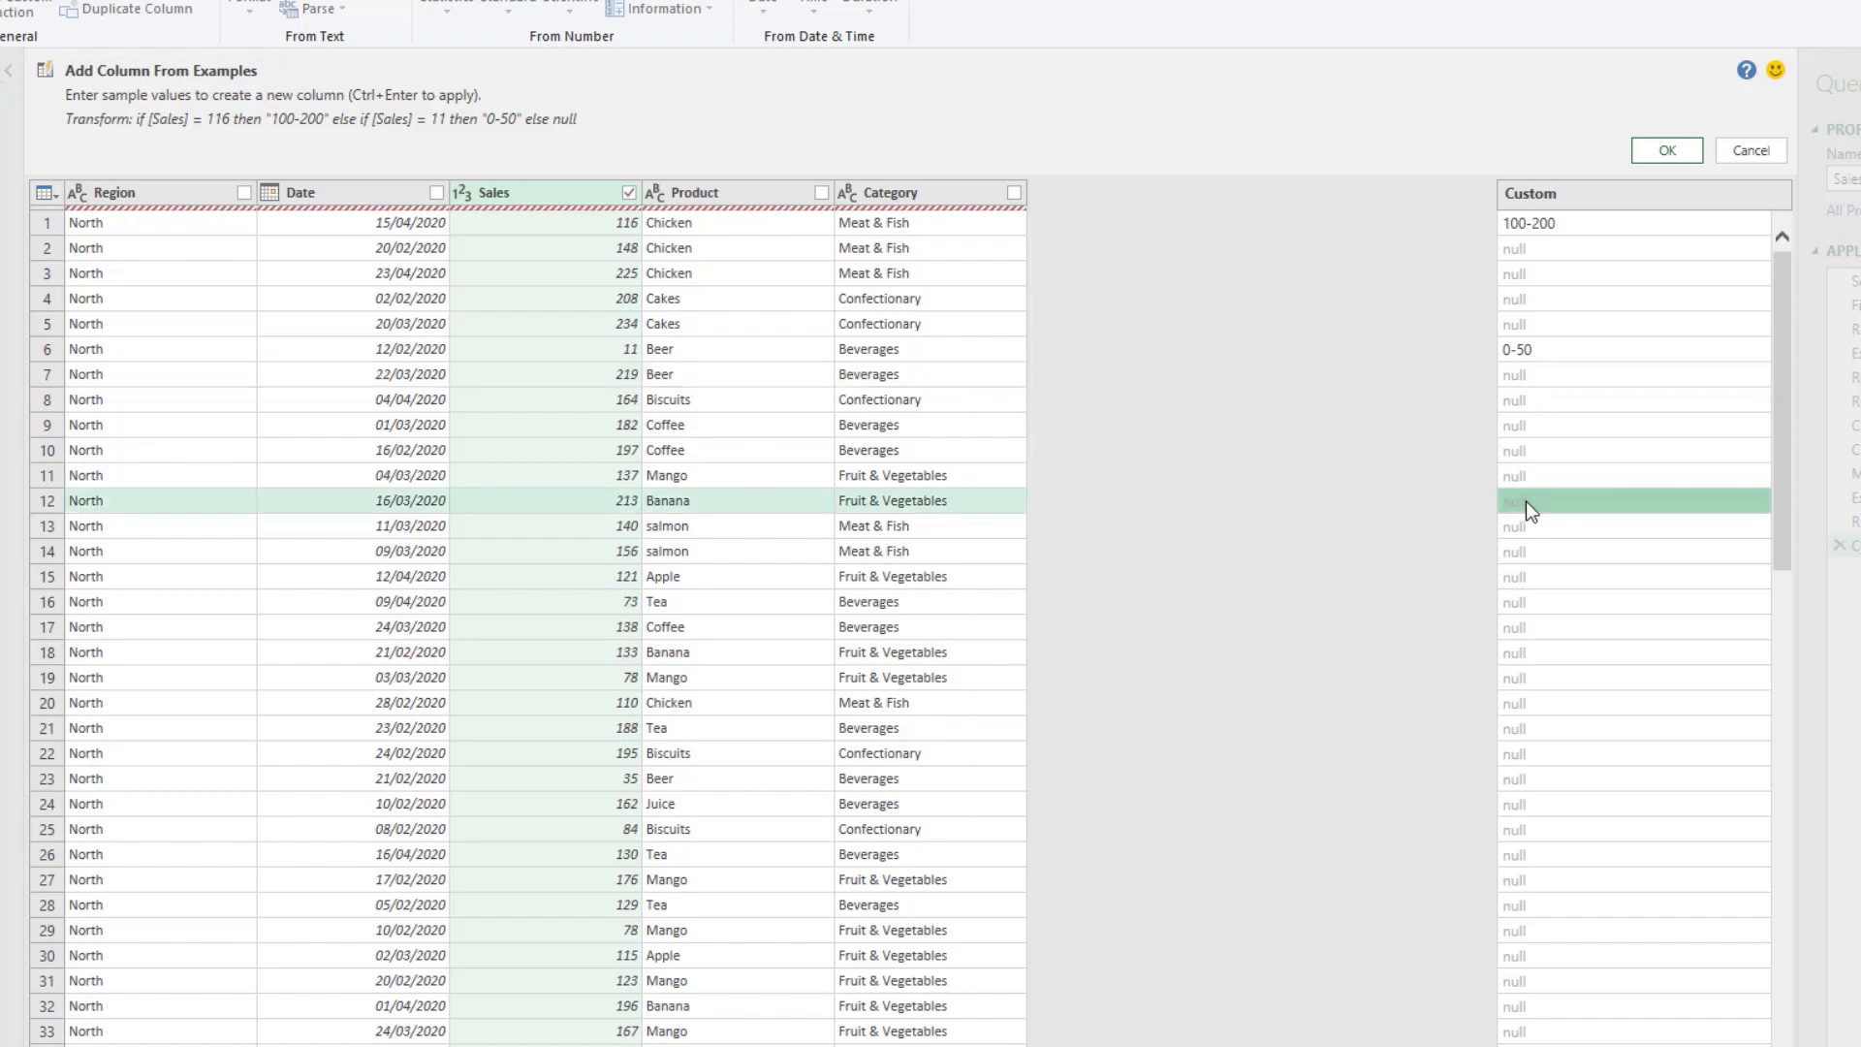
text(200+)
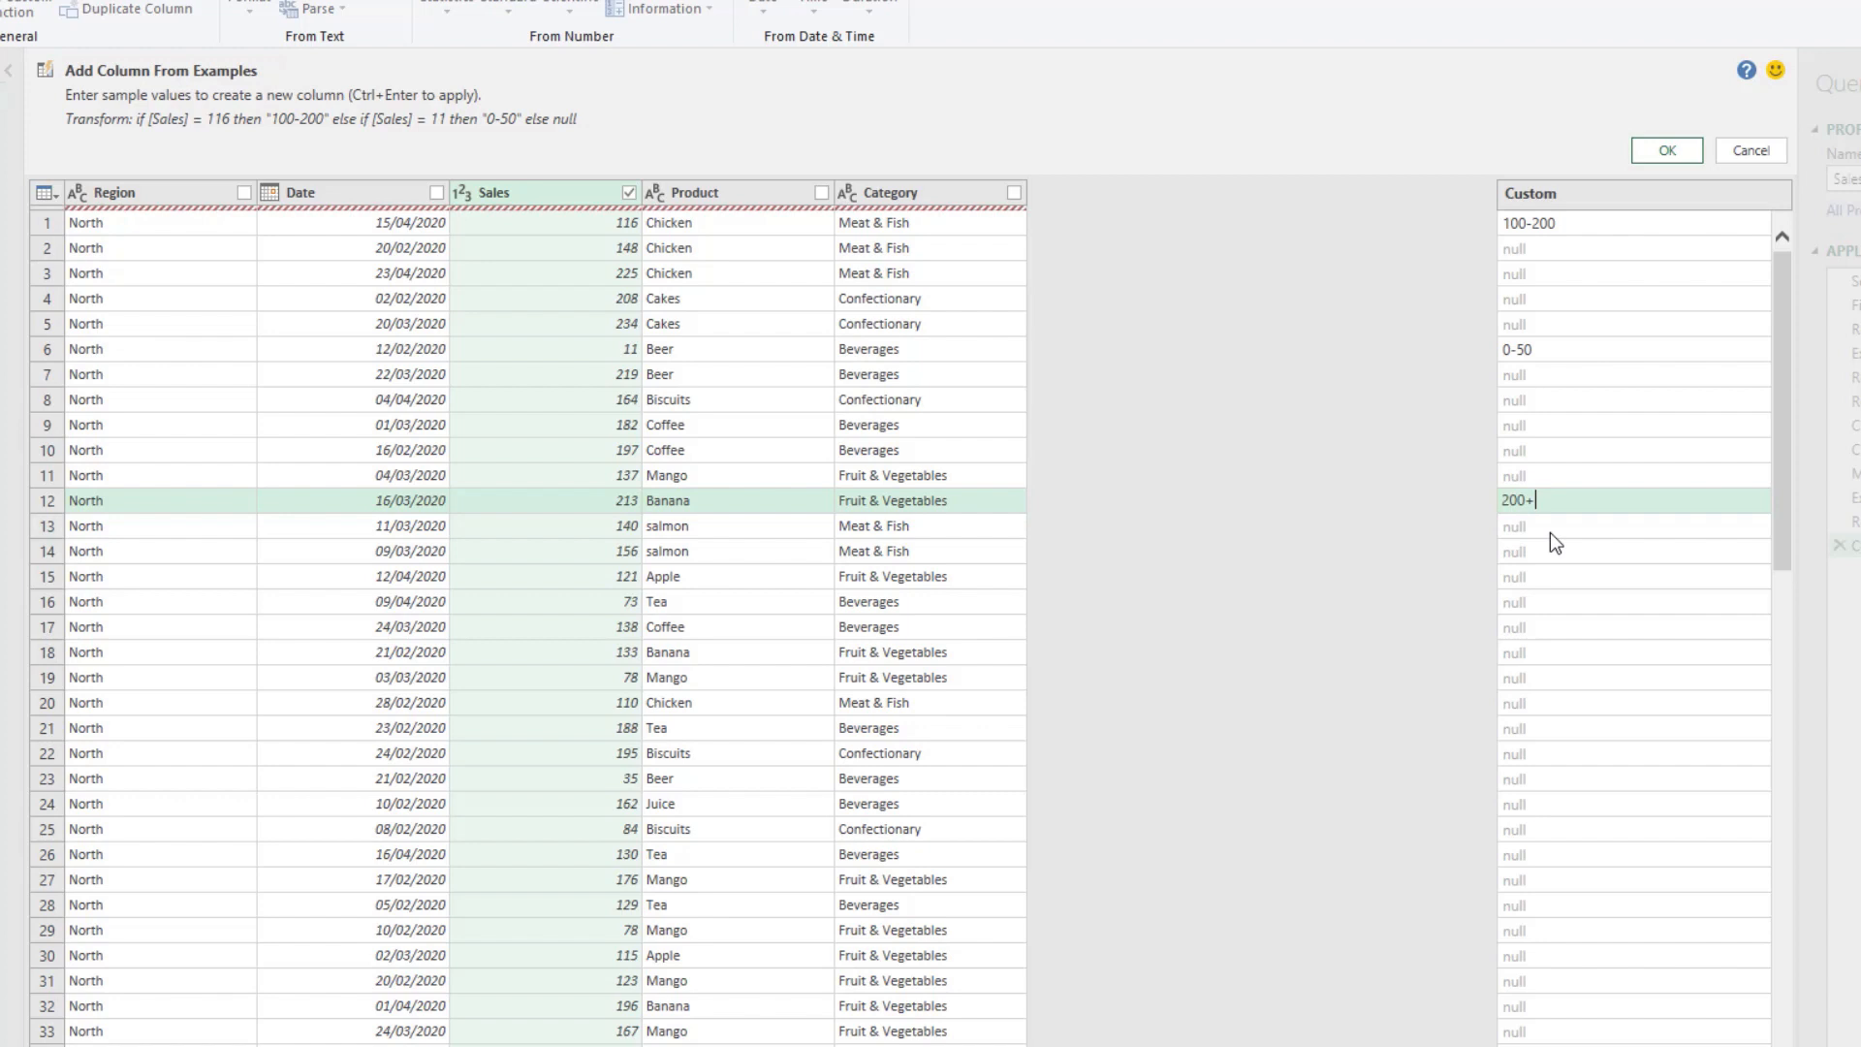
key(Return)
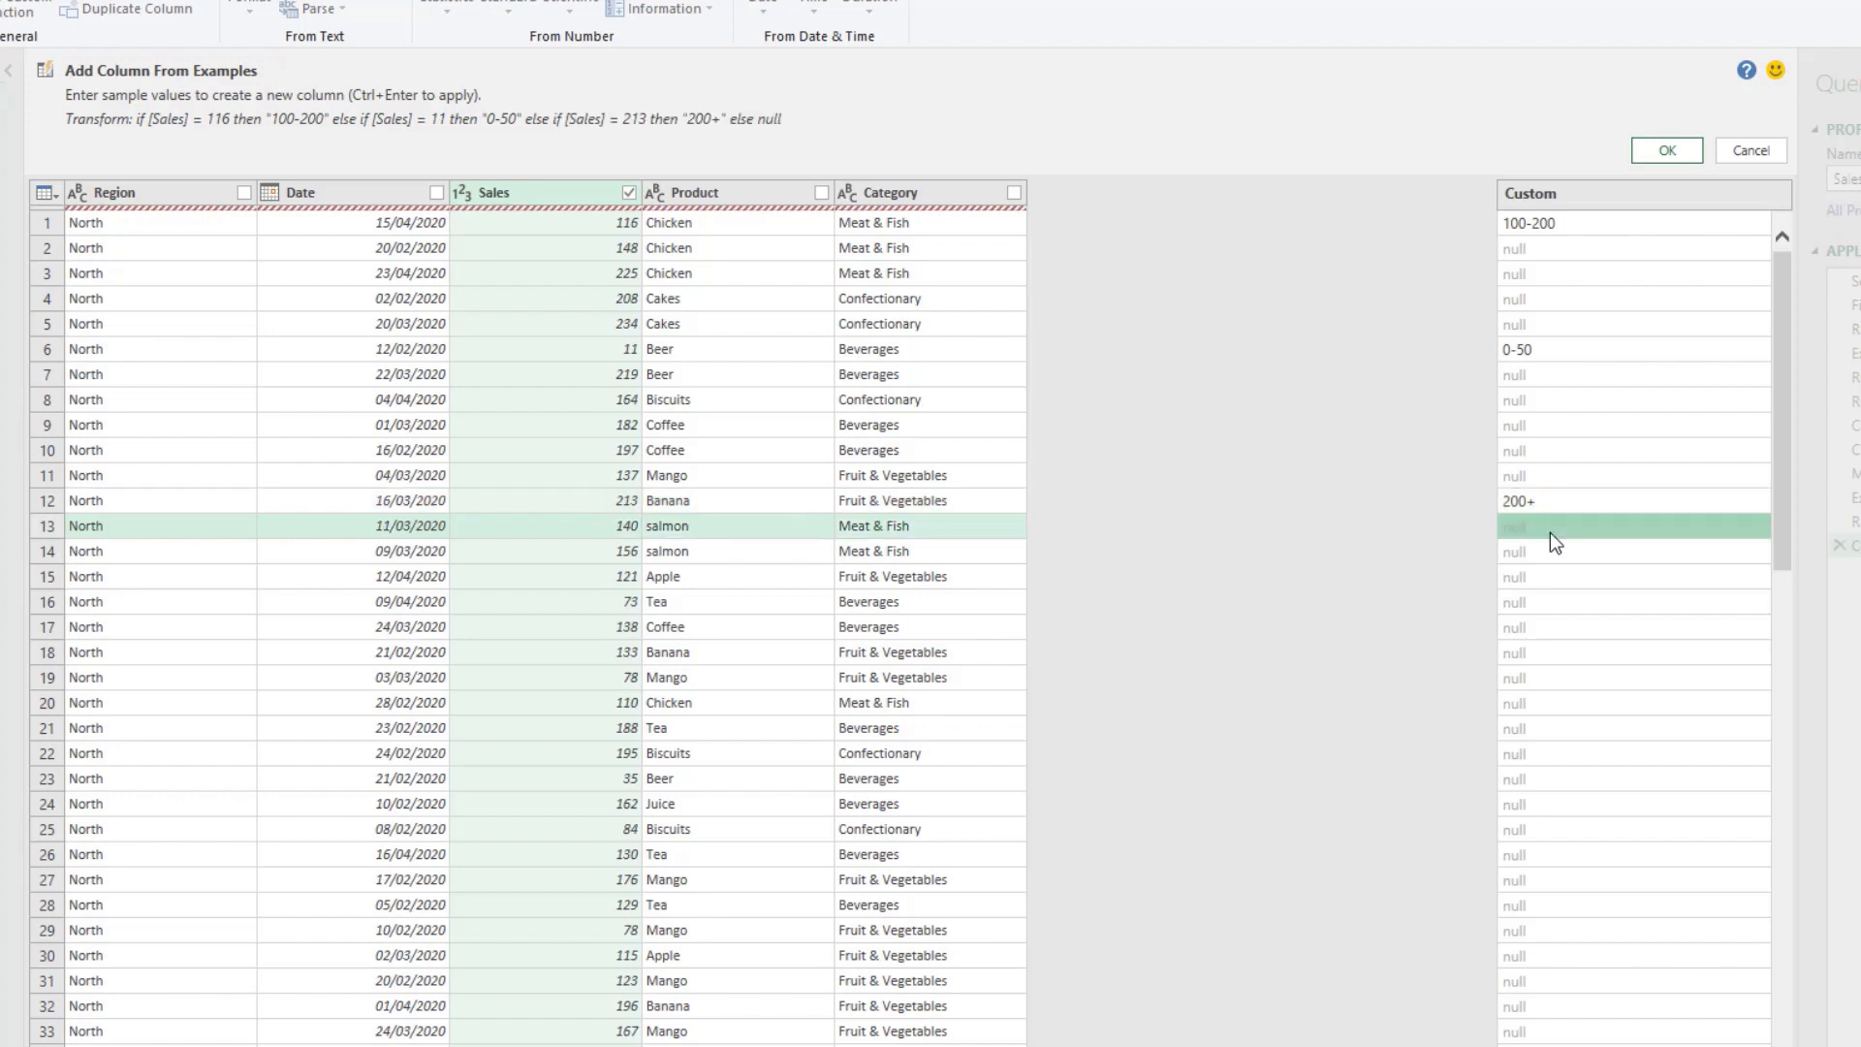
- Enter 50-100 as the example for row 16 and add the new column to the Sales query
click(1542, 582)
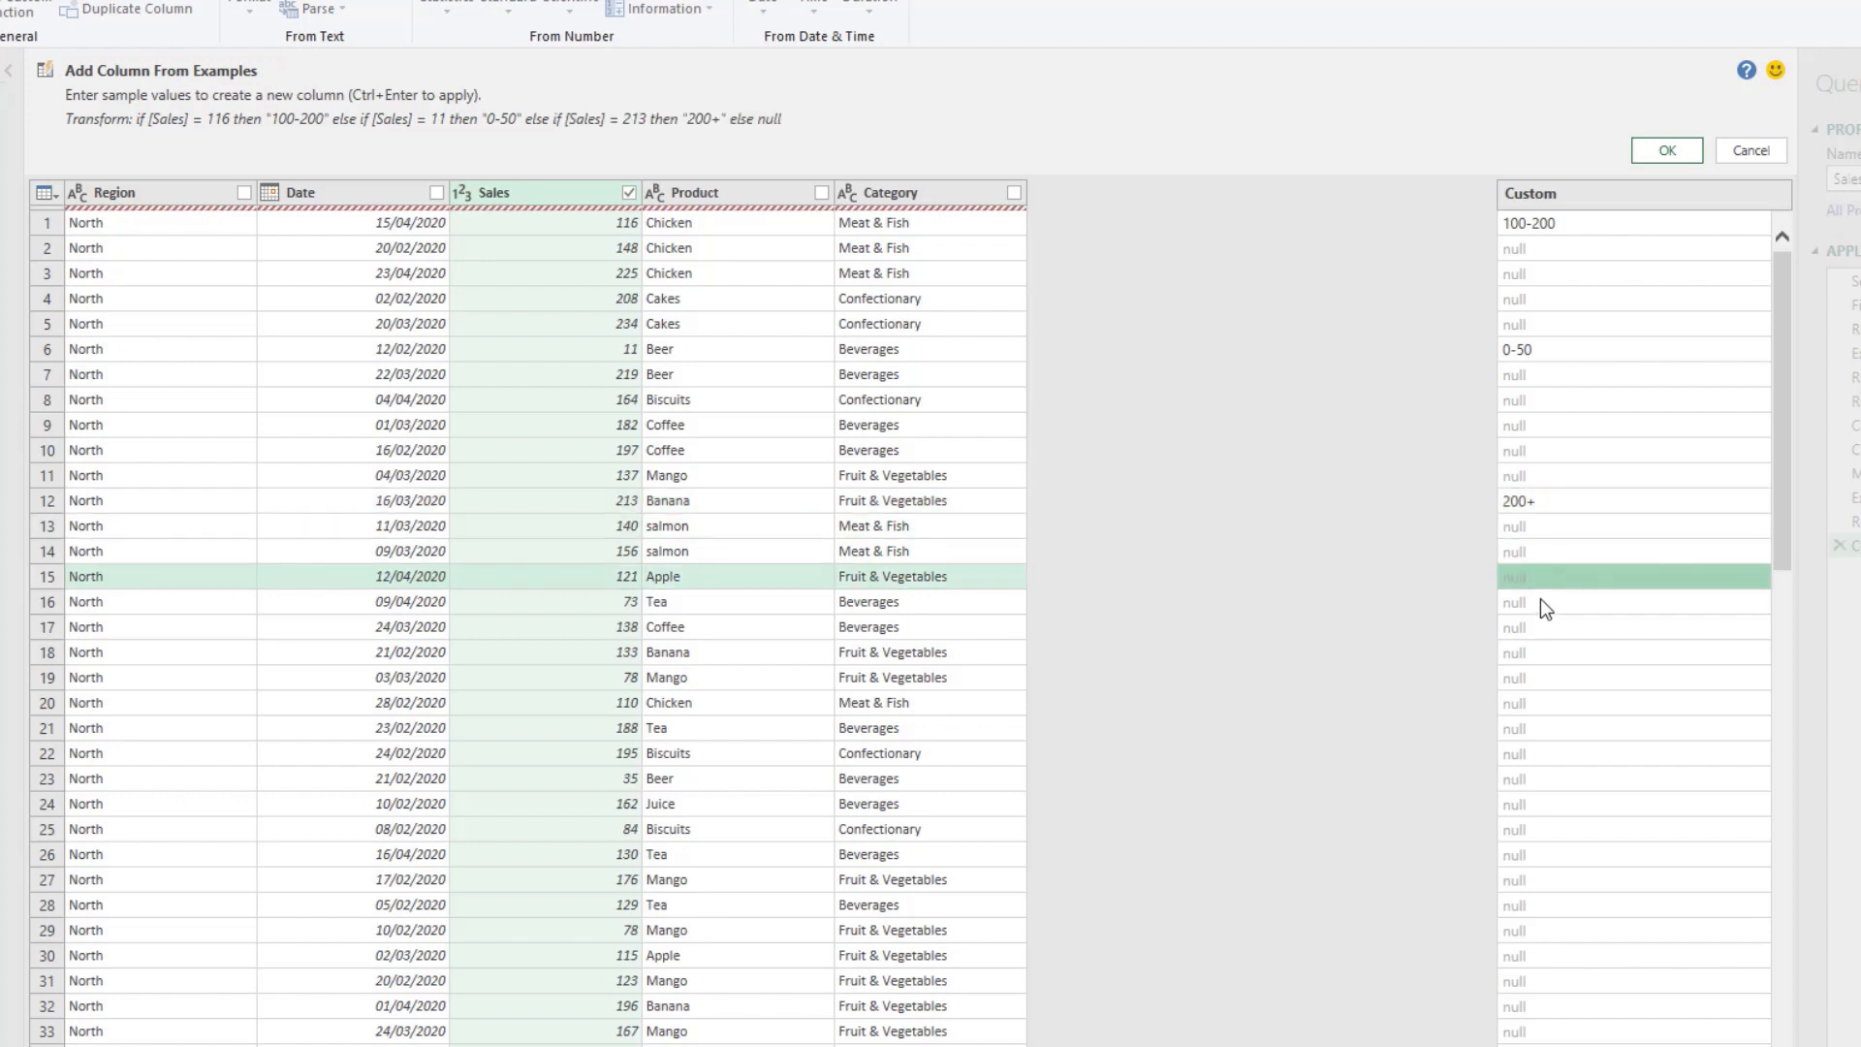
click(1542, 602)
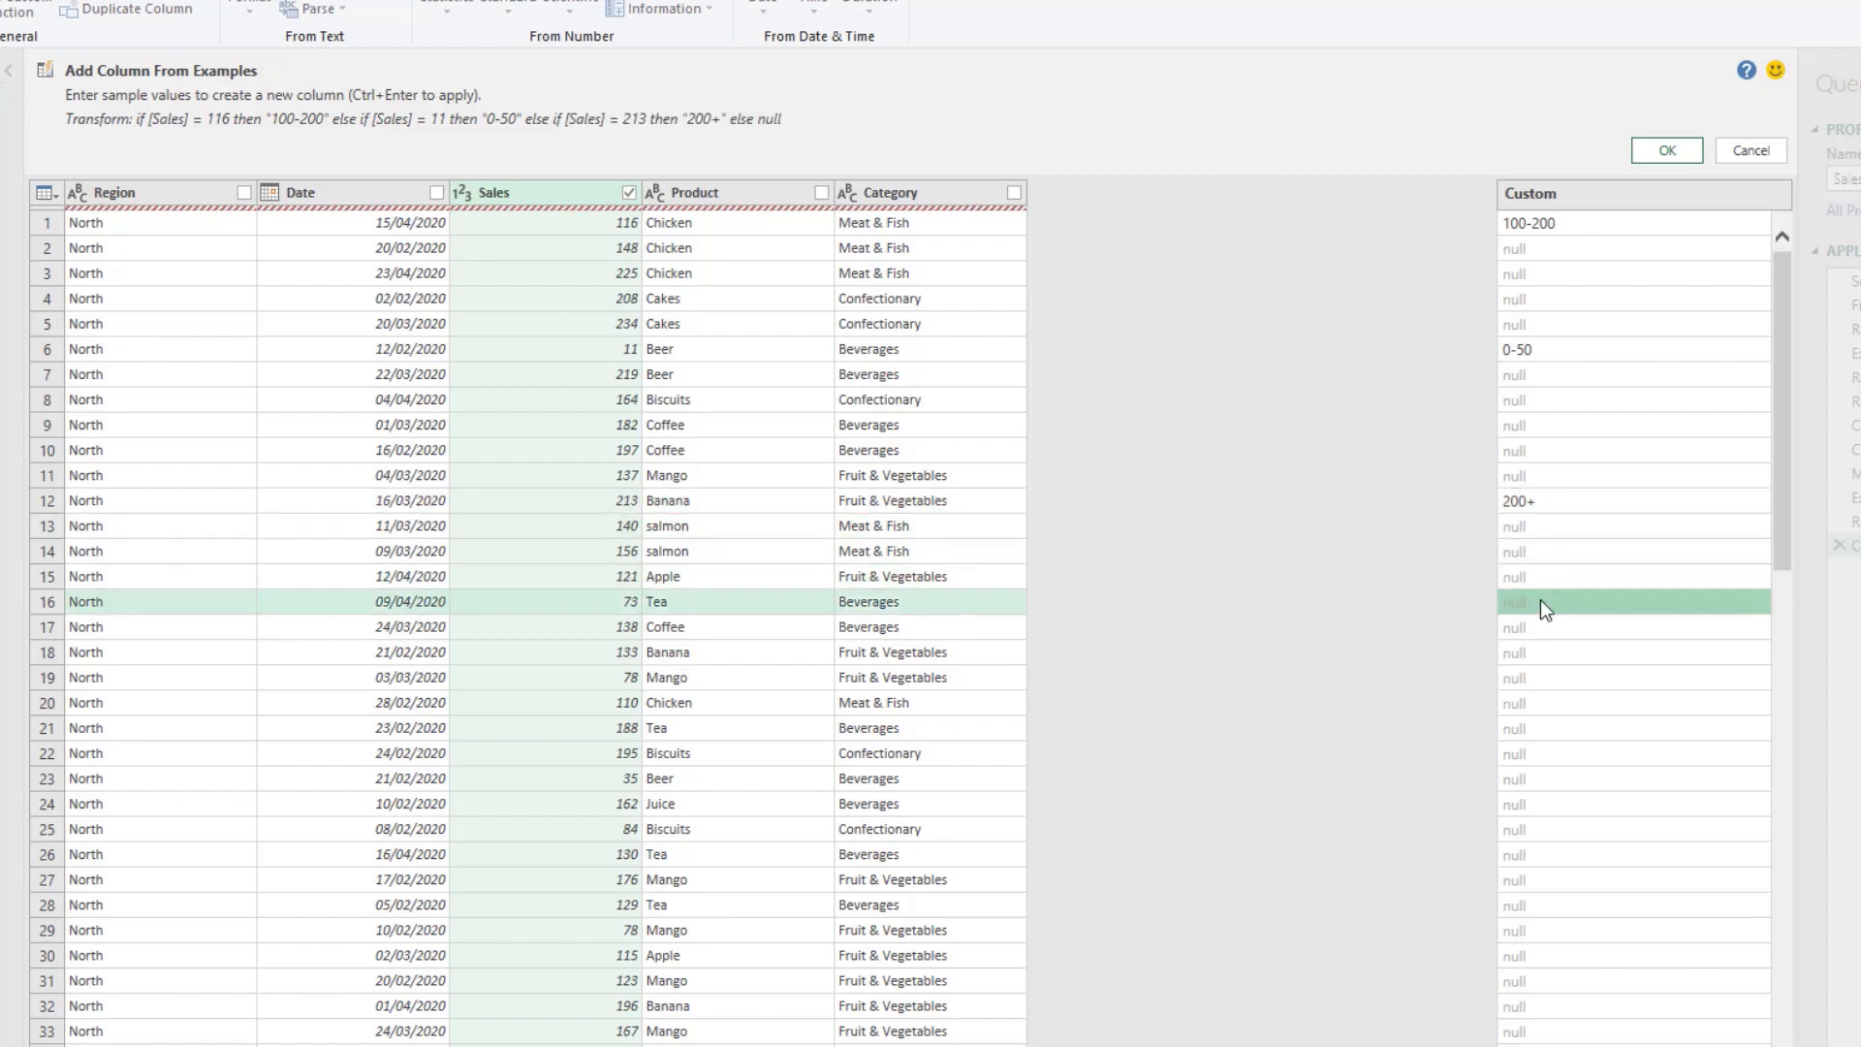
text(50)
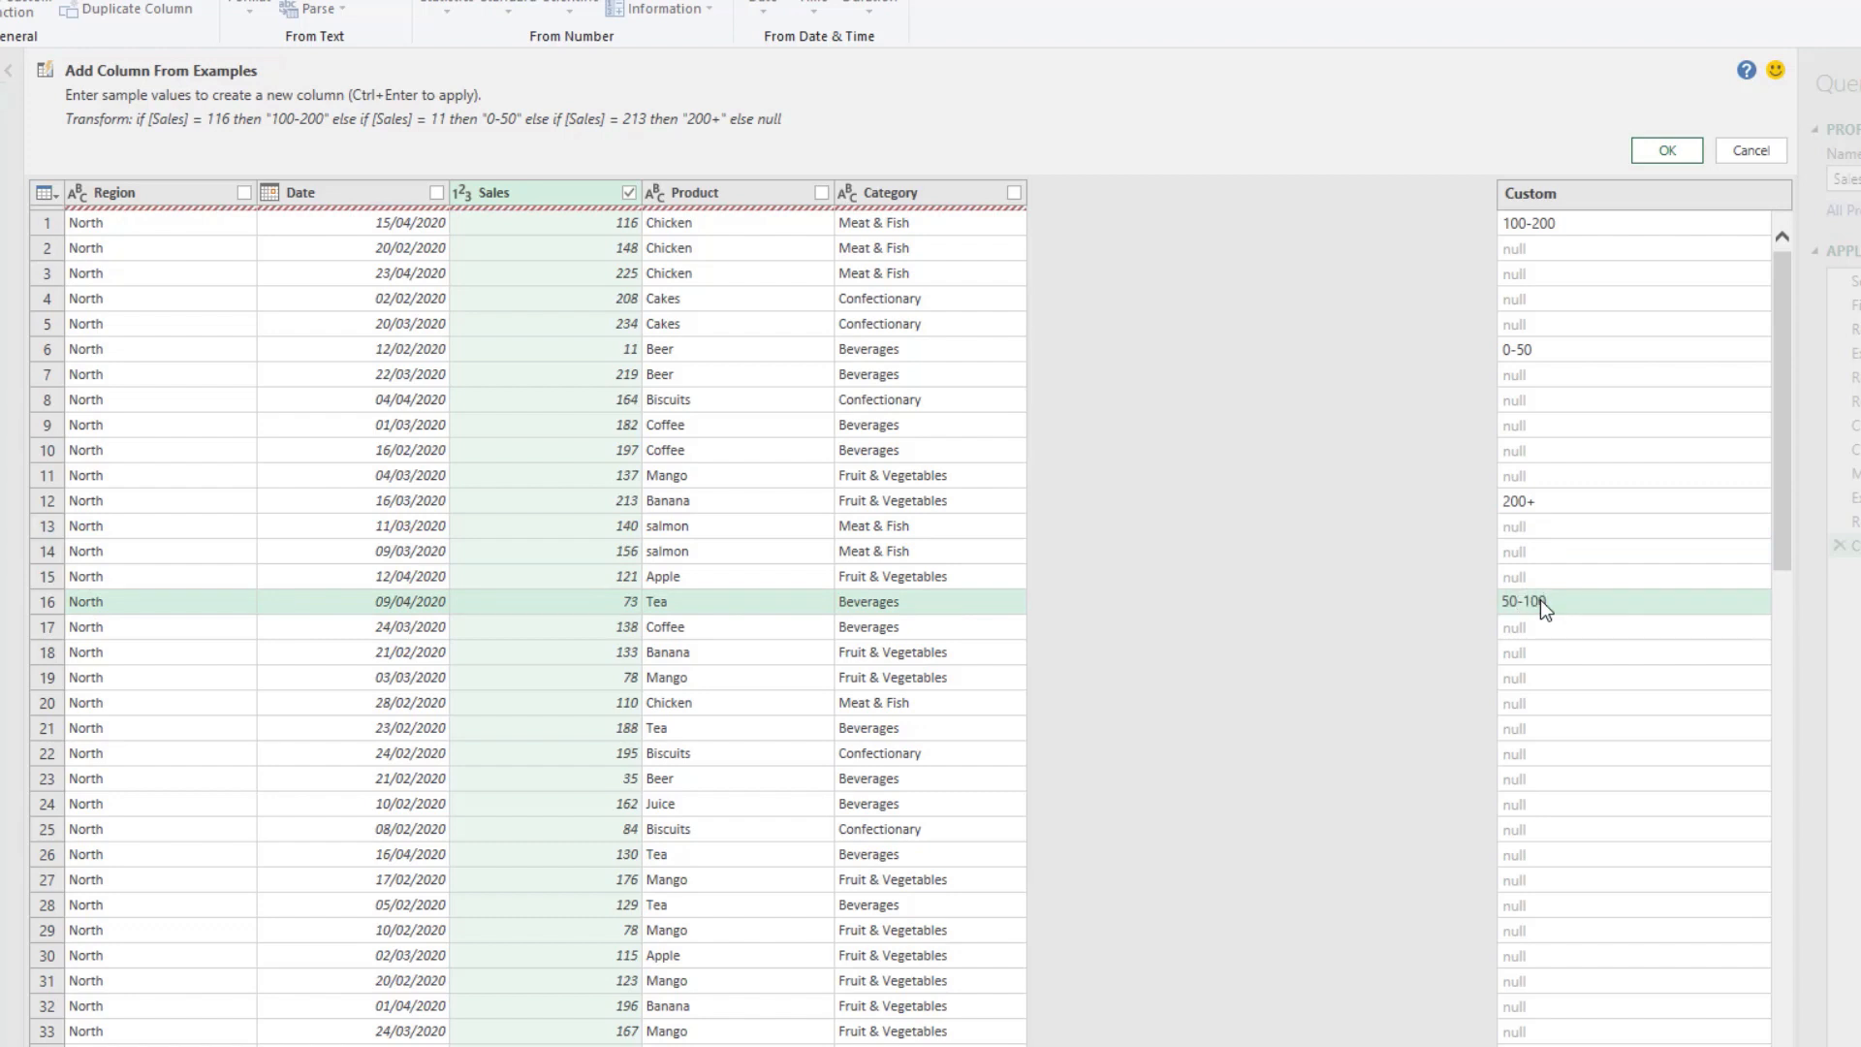
text(-100)
key(Return)
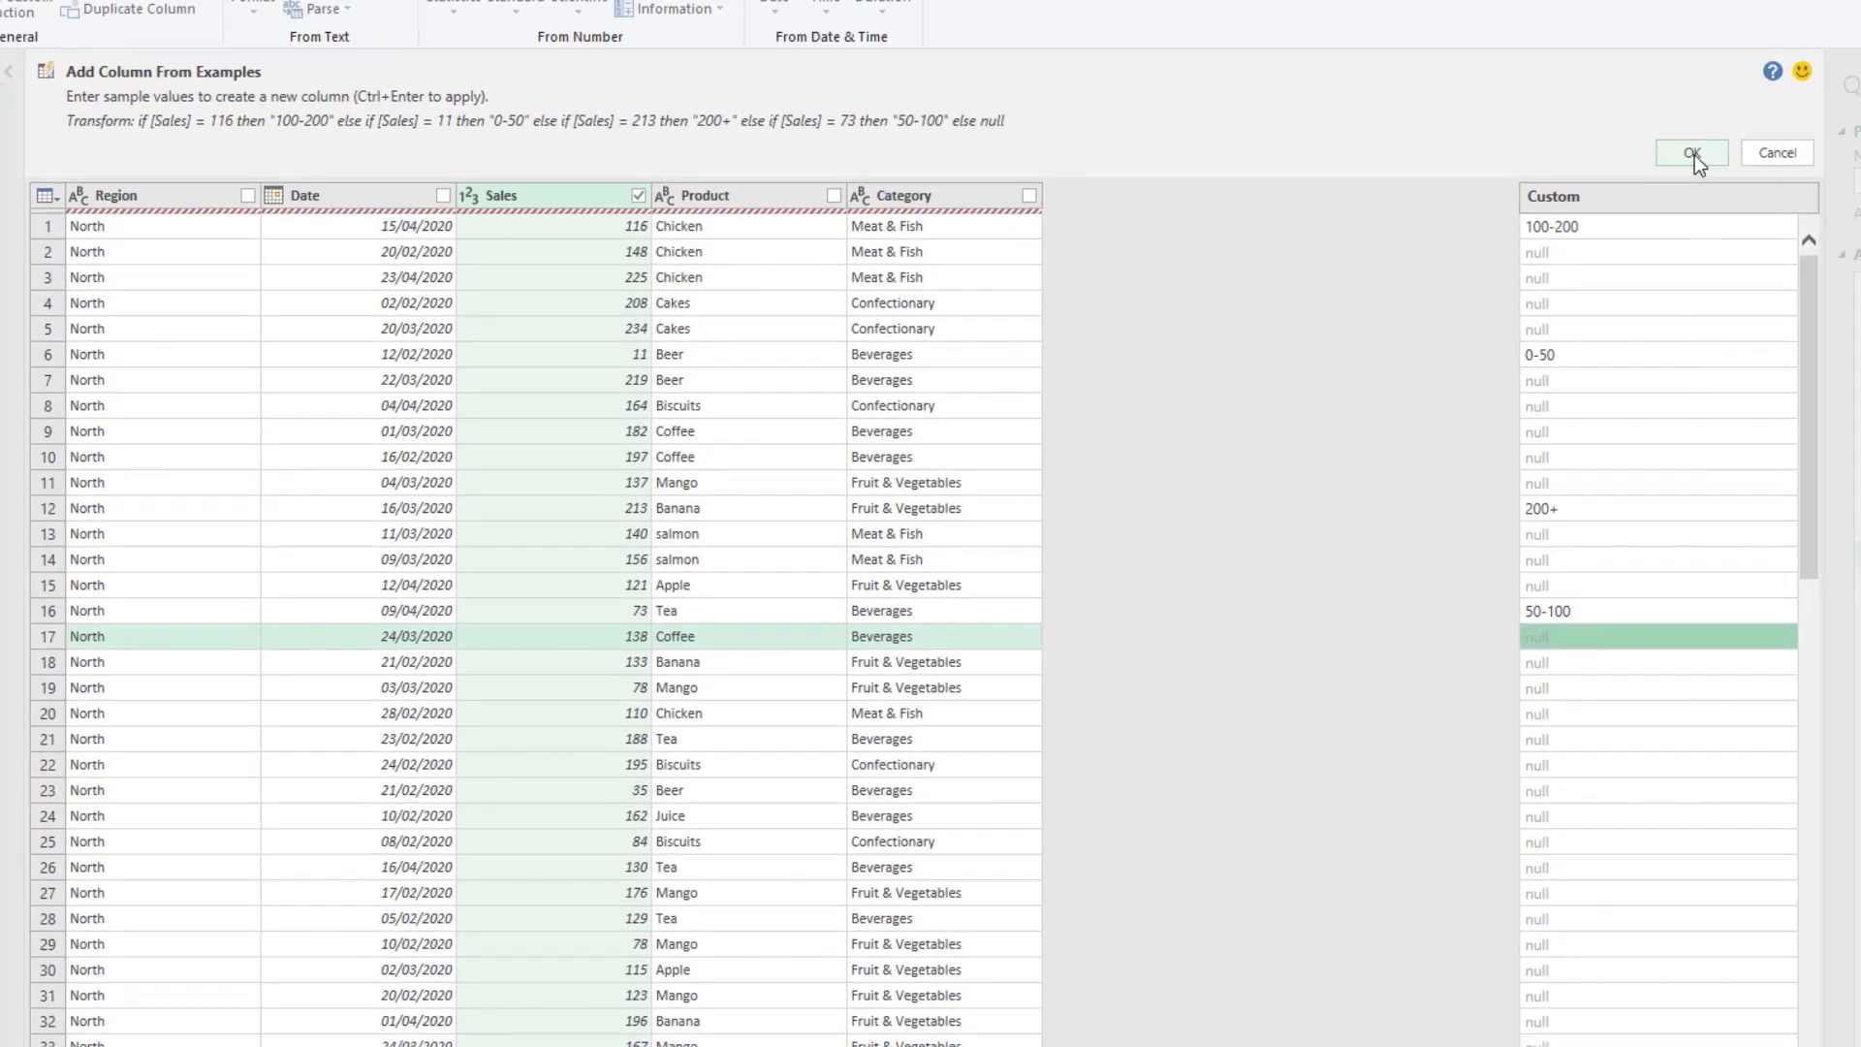
click(1692, 154)
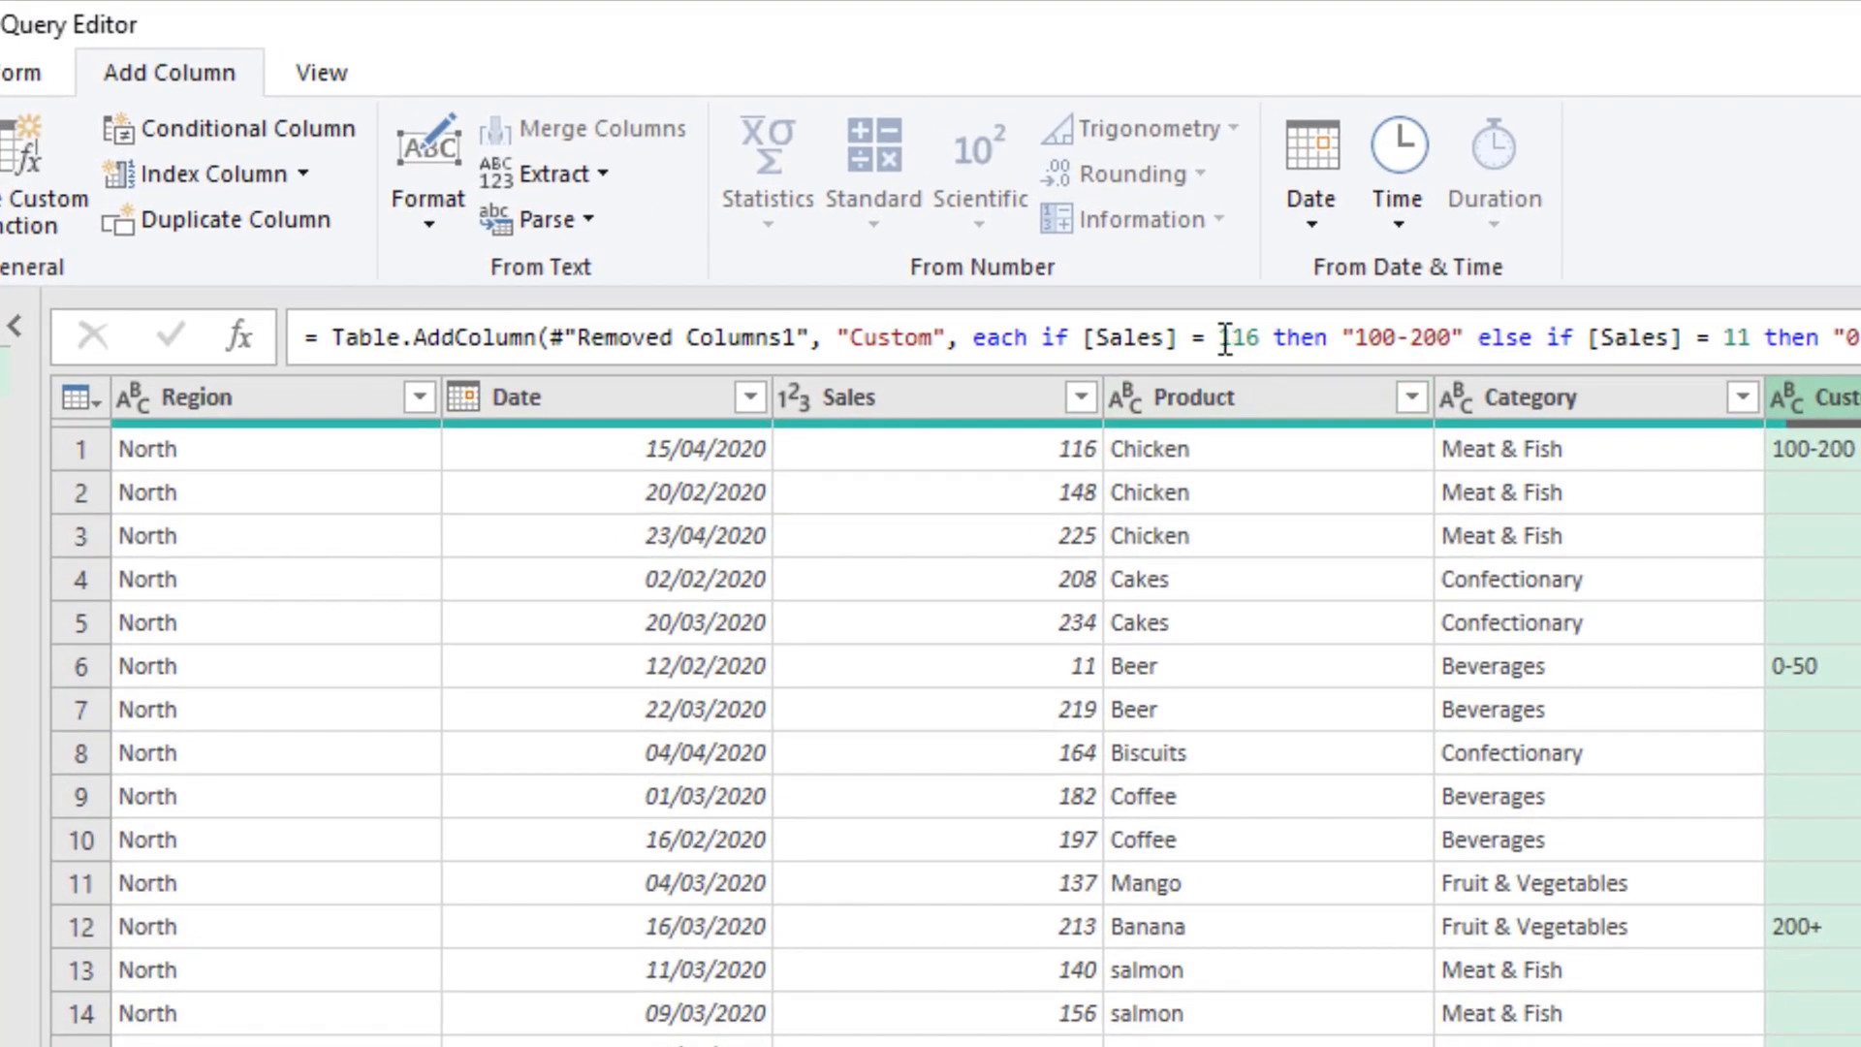
- Change the first condition in the custom column's formula to [Sales] >= 200 then "200+"
click(1196, 337)
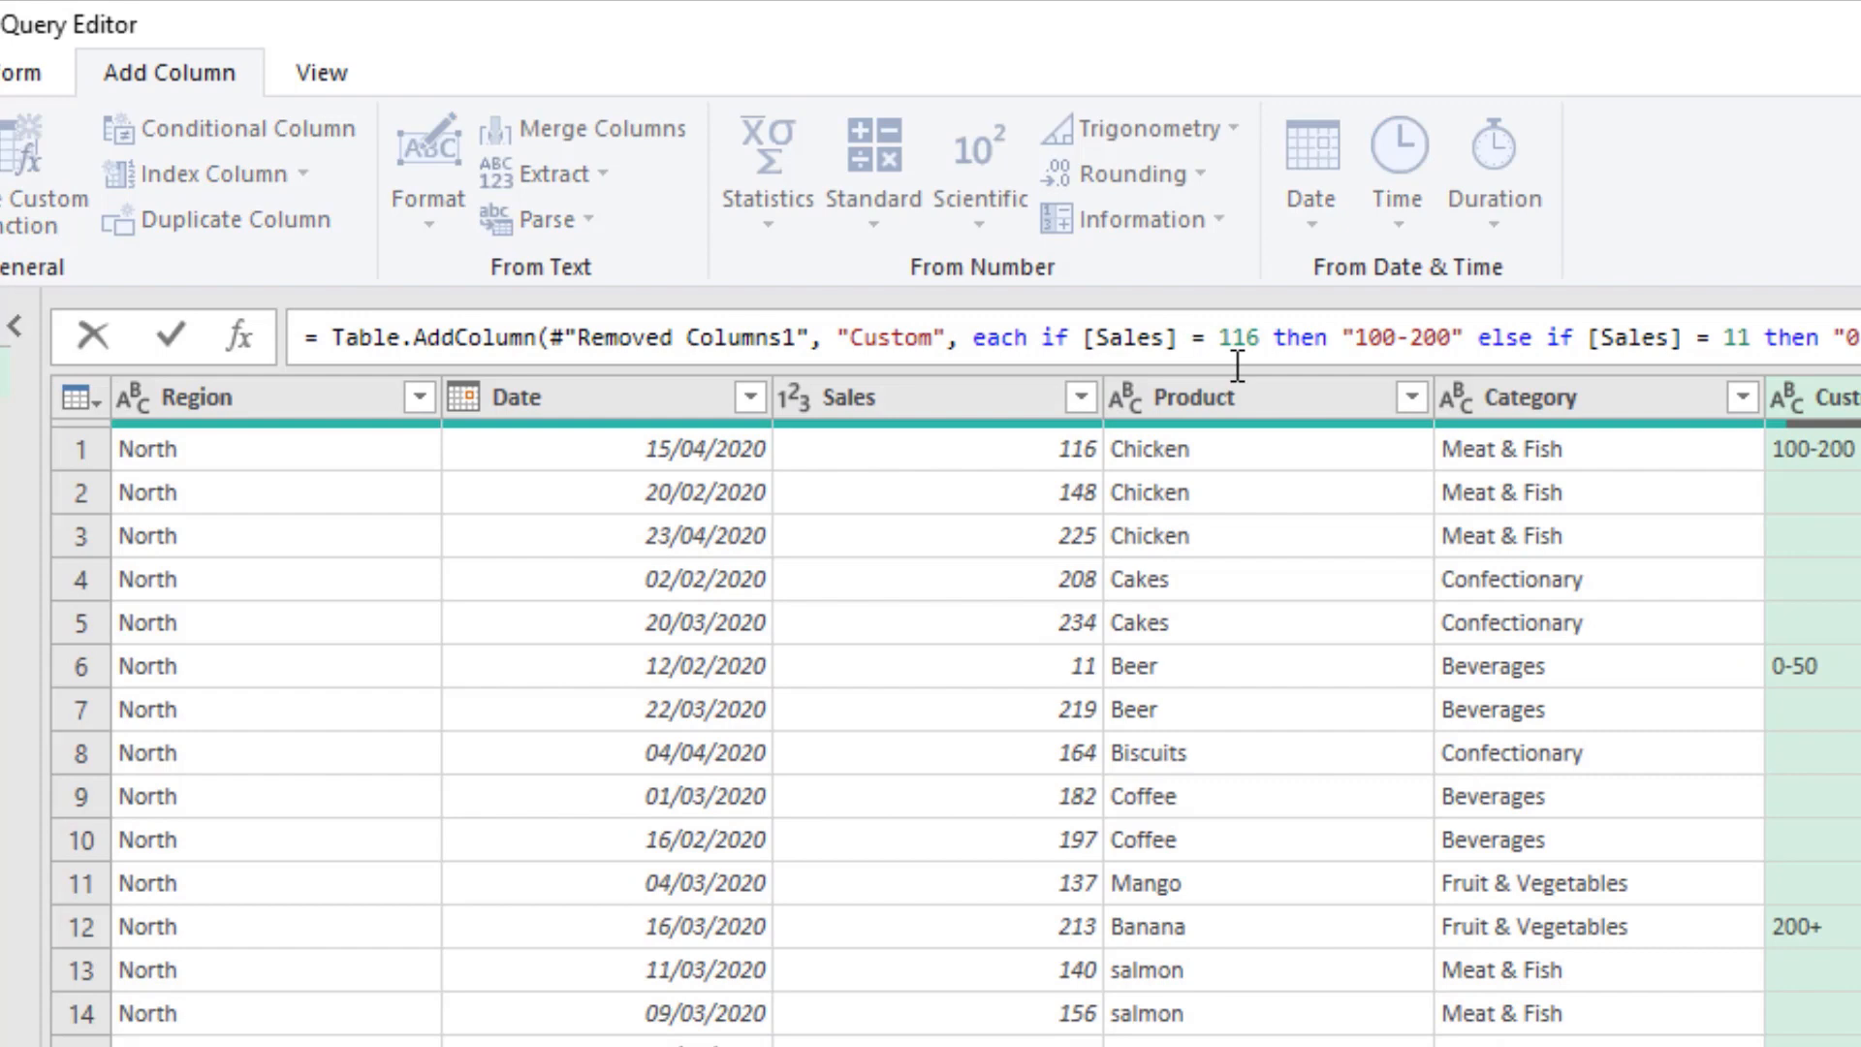
text(>)
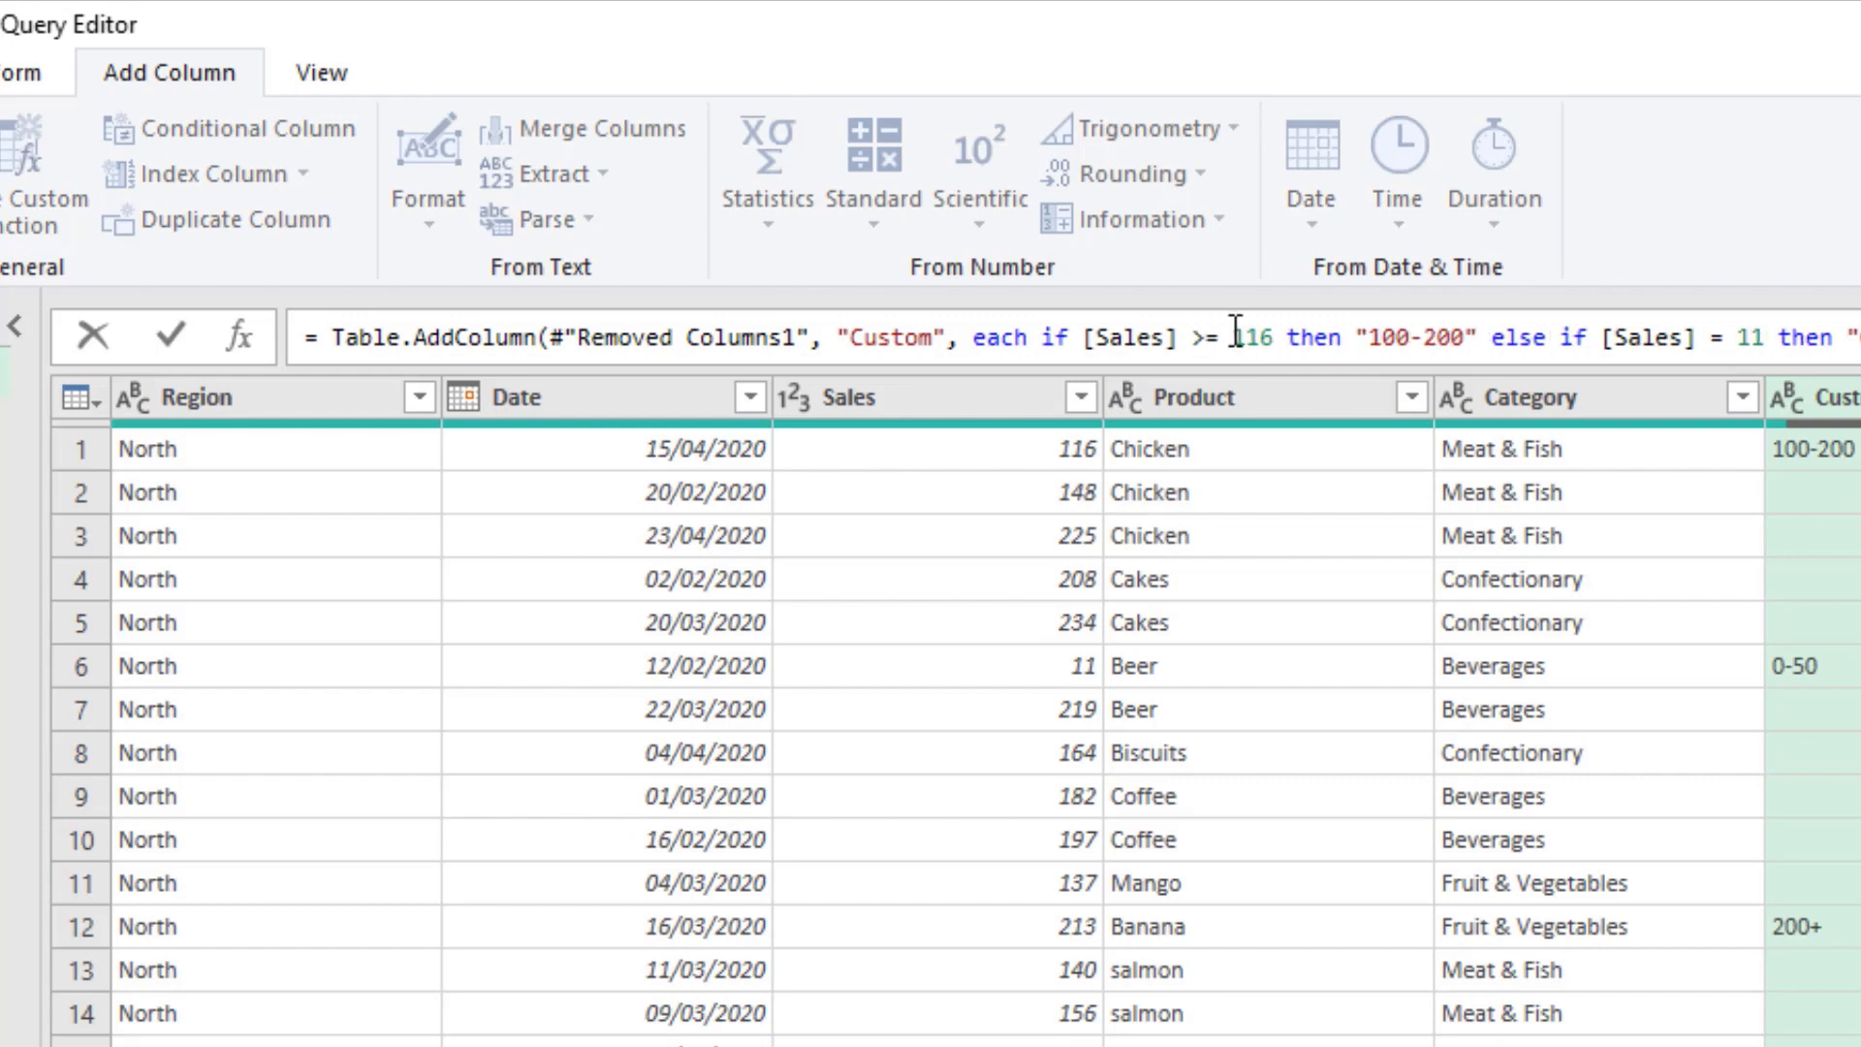
drag(1232, 335, 1278, 332)
text(200)
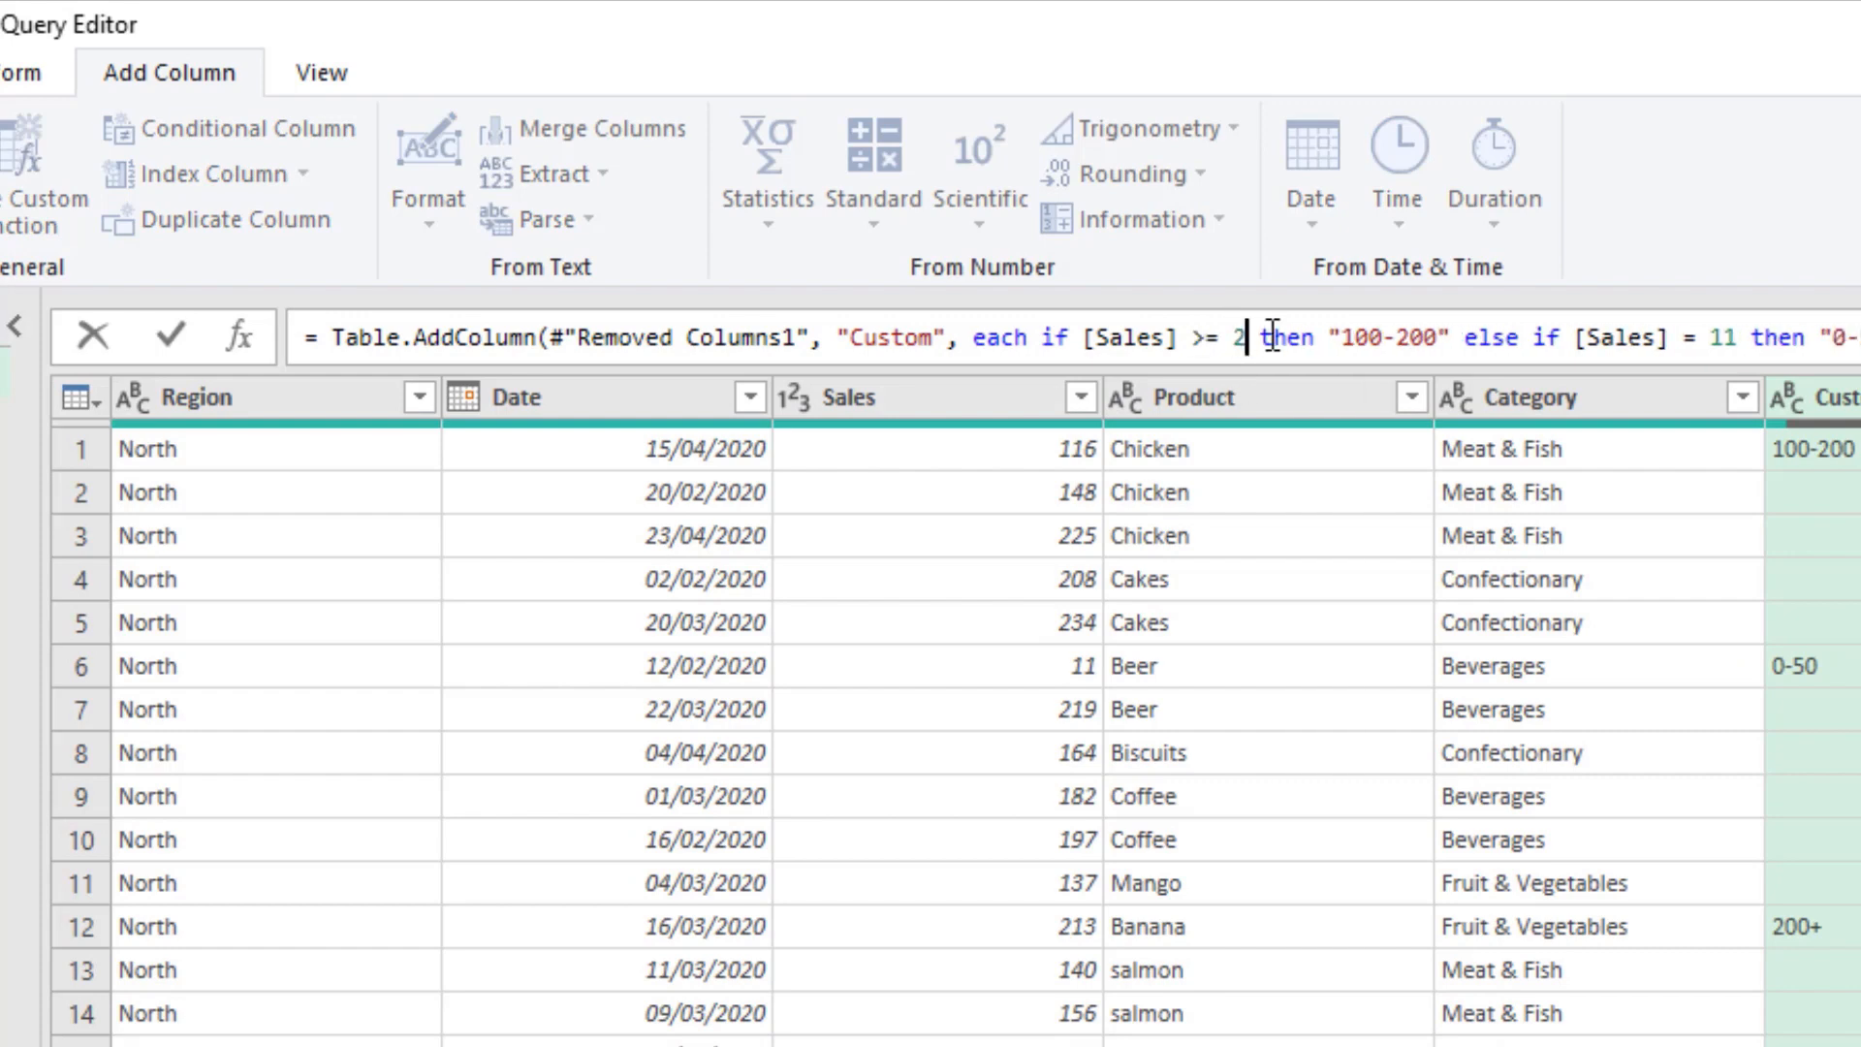
drag(1368, 337, 1425, 349)
key(BackSpace)
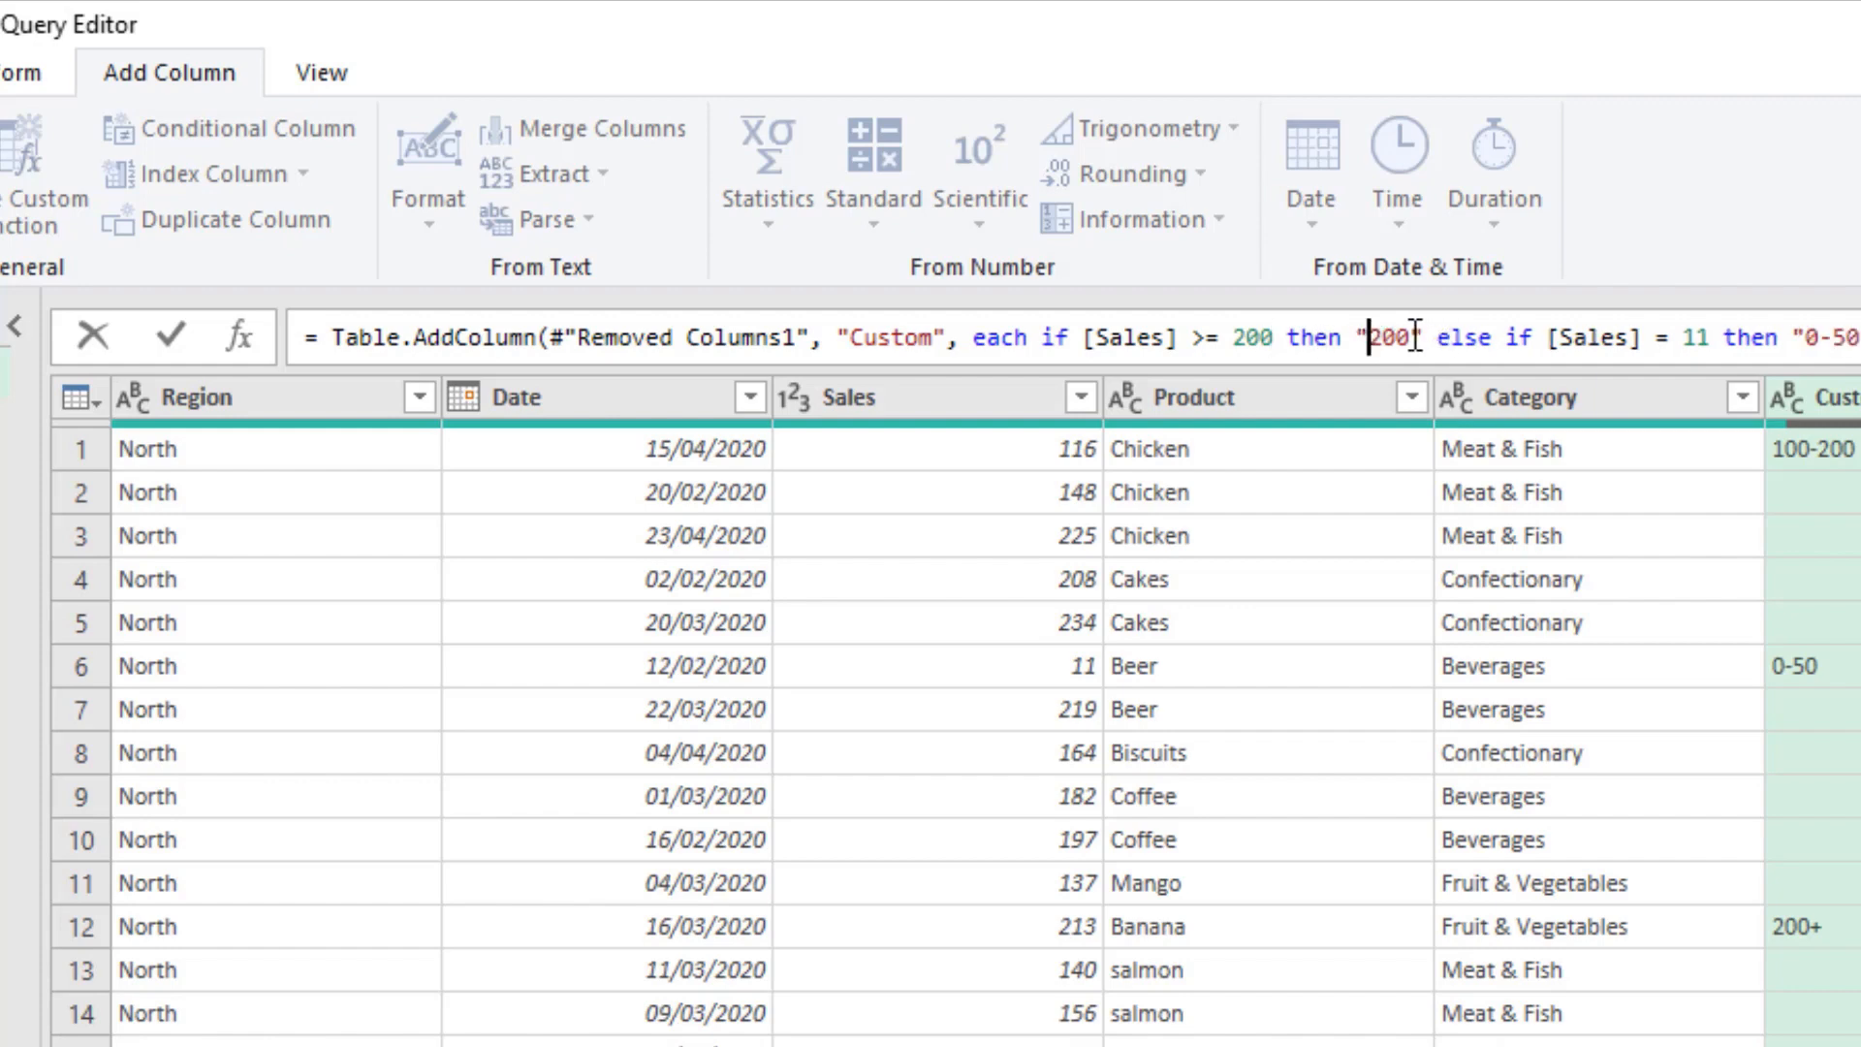
click(1411, 340)
text(+)
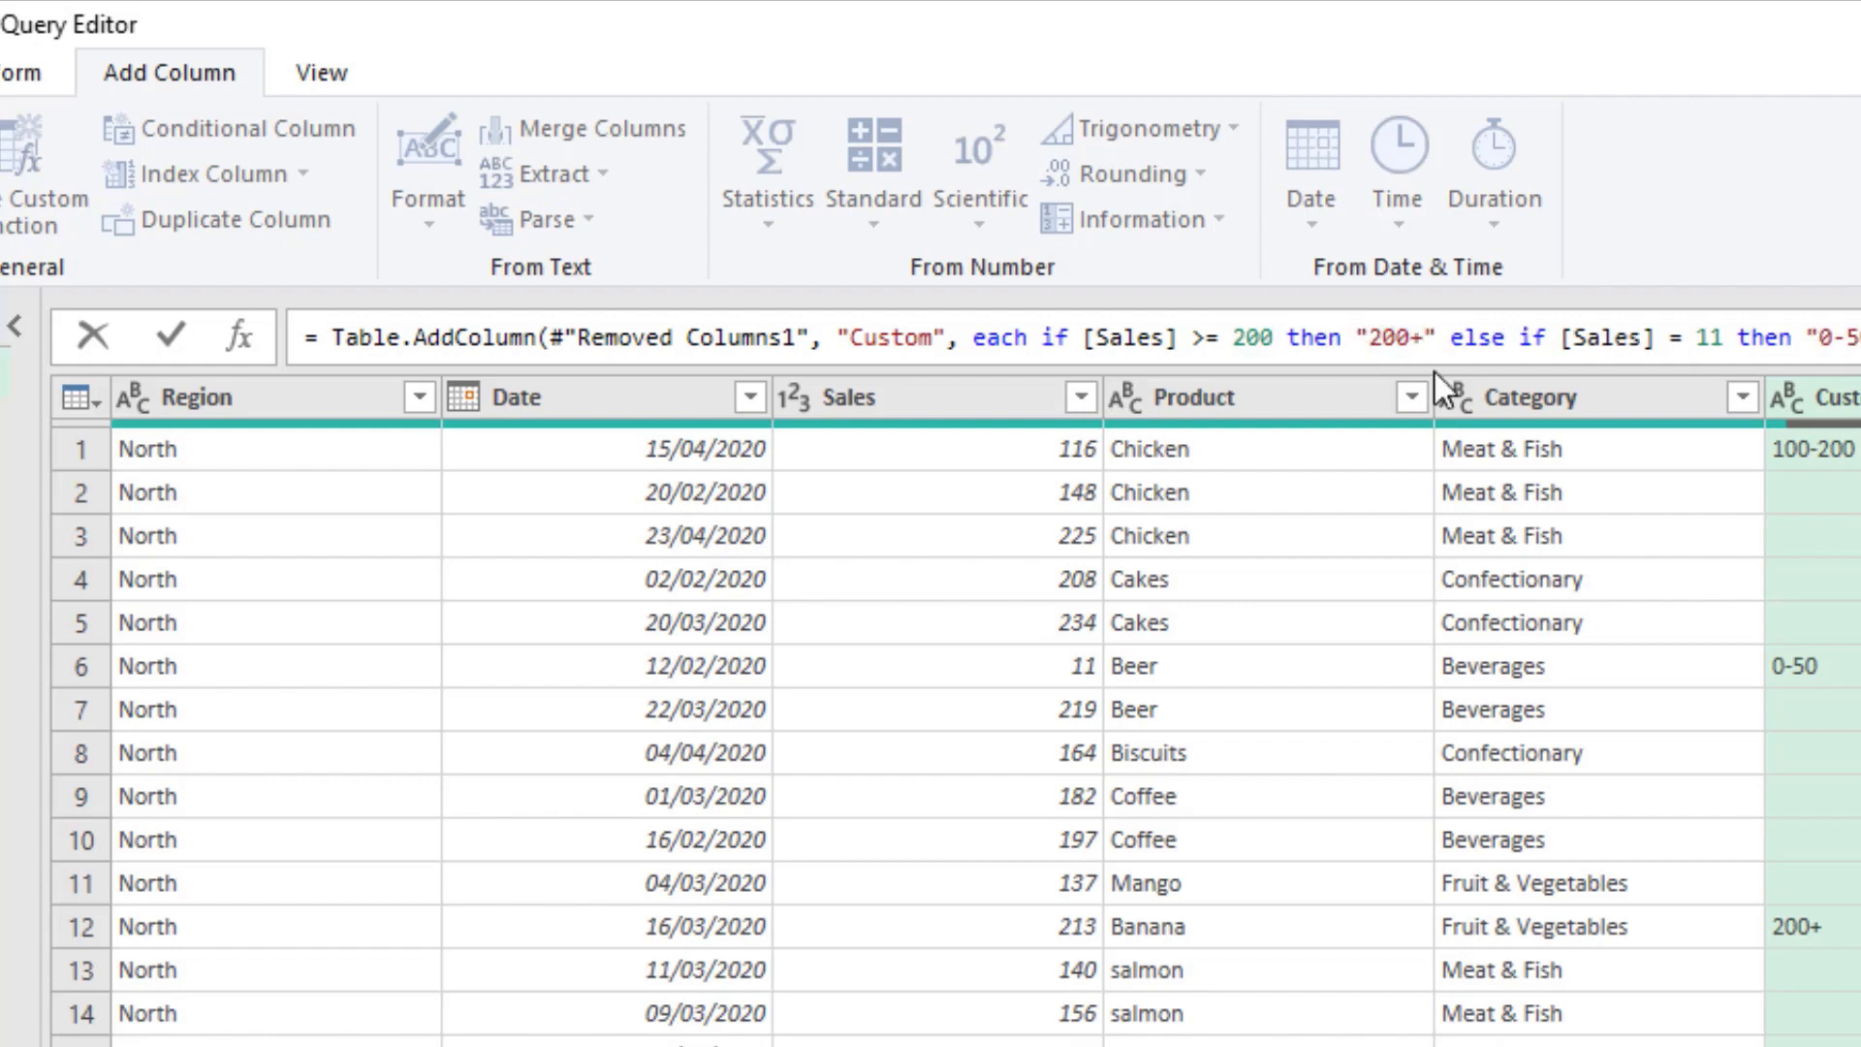
- Change the second condition in the custom column's formula to [Sales] >= 100 then "100-200"
click(1674, 339)
text(>)
key(Return)
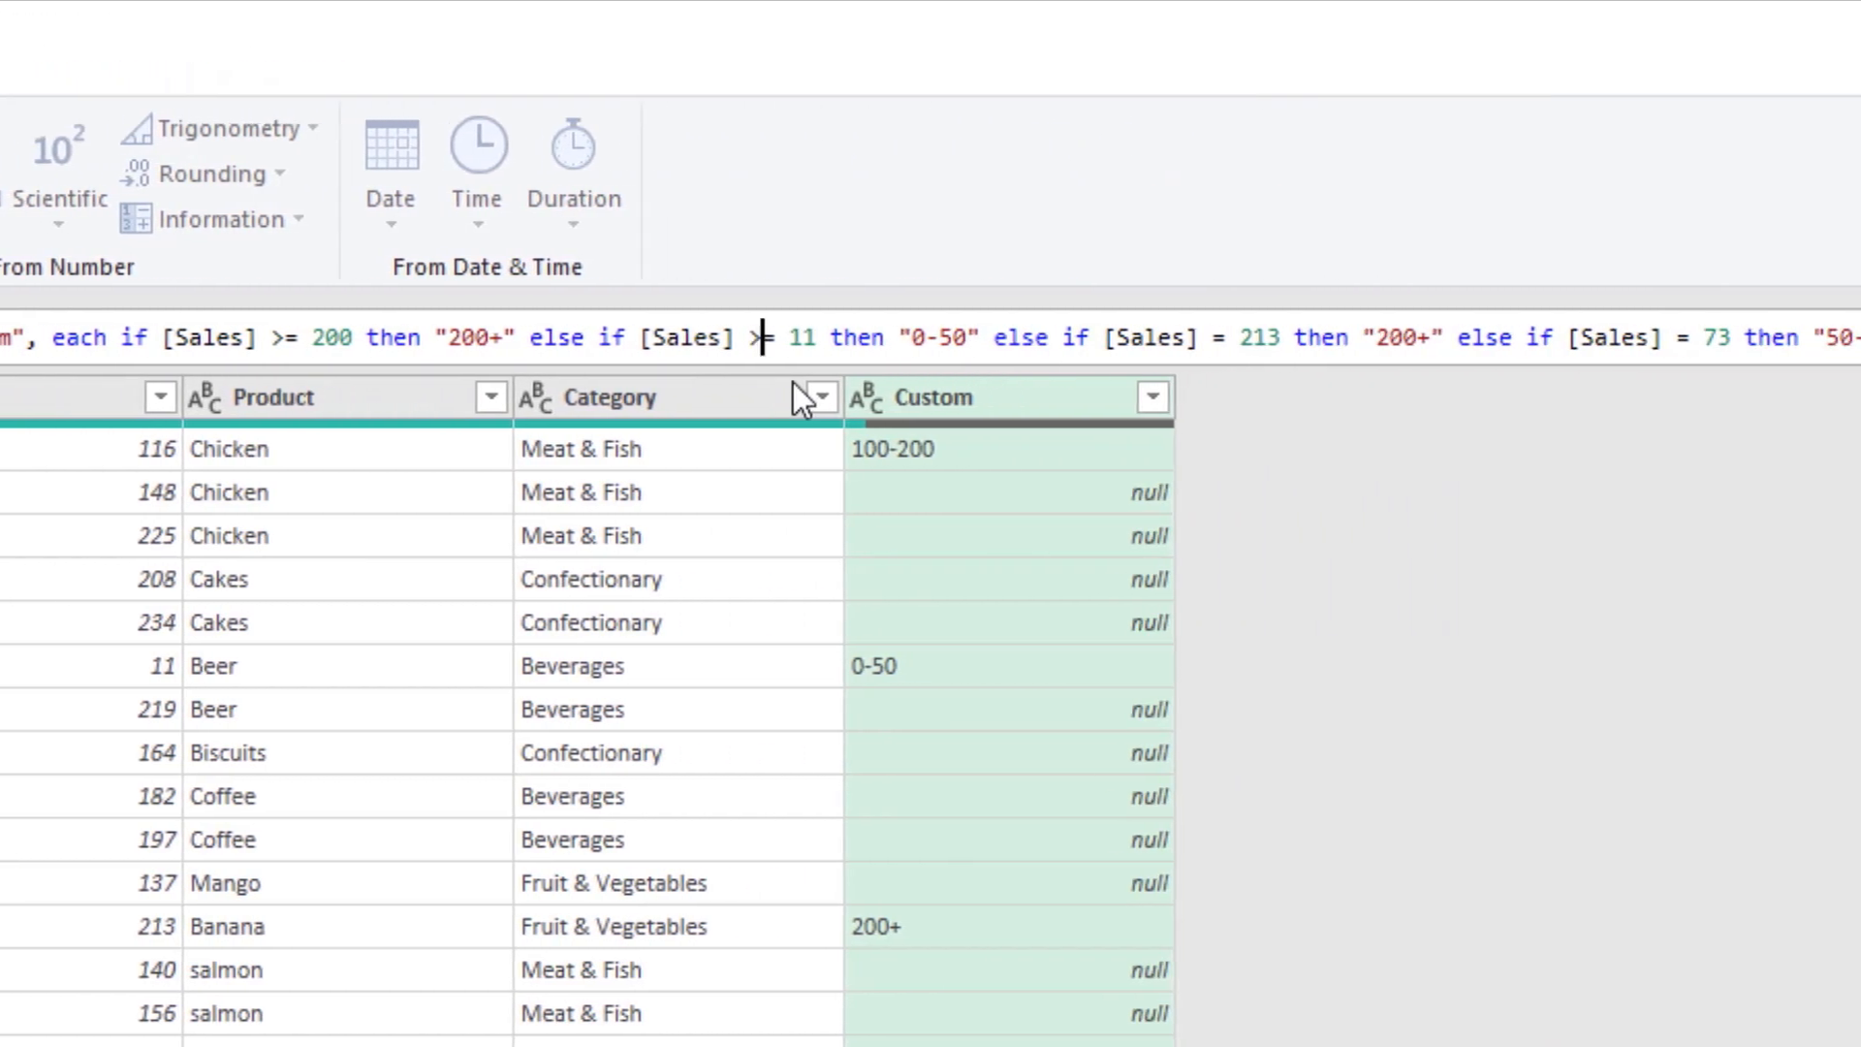
double_click(764, 338)
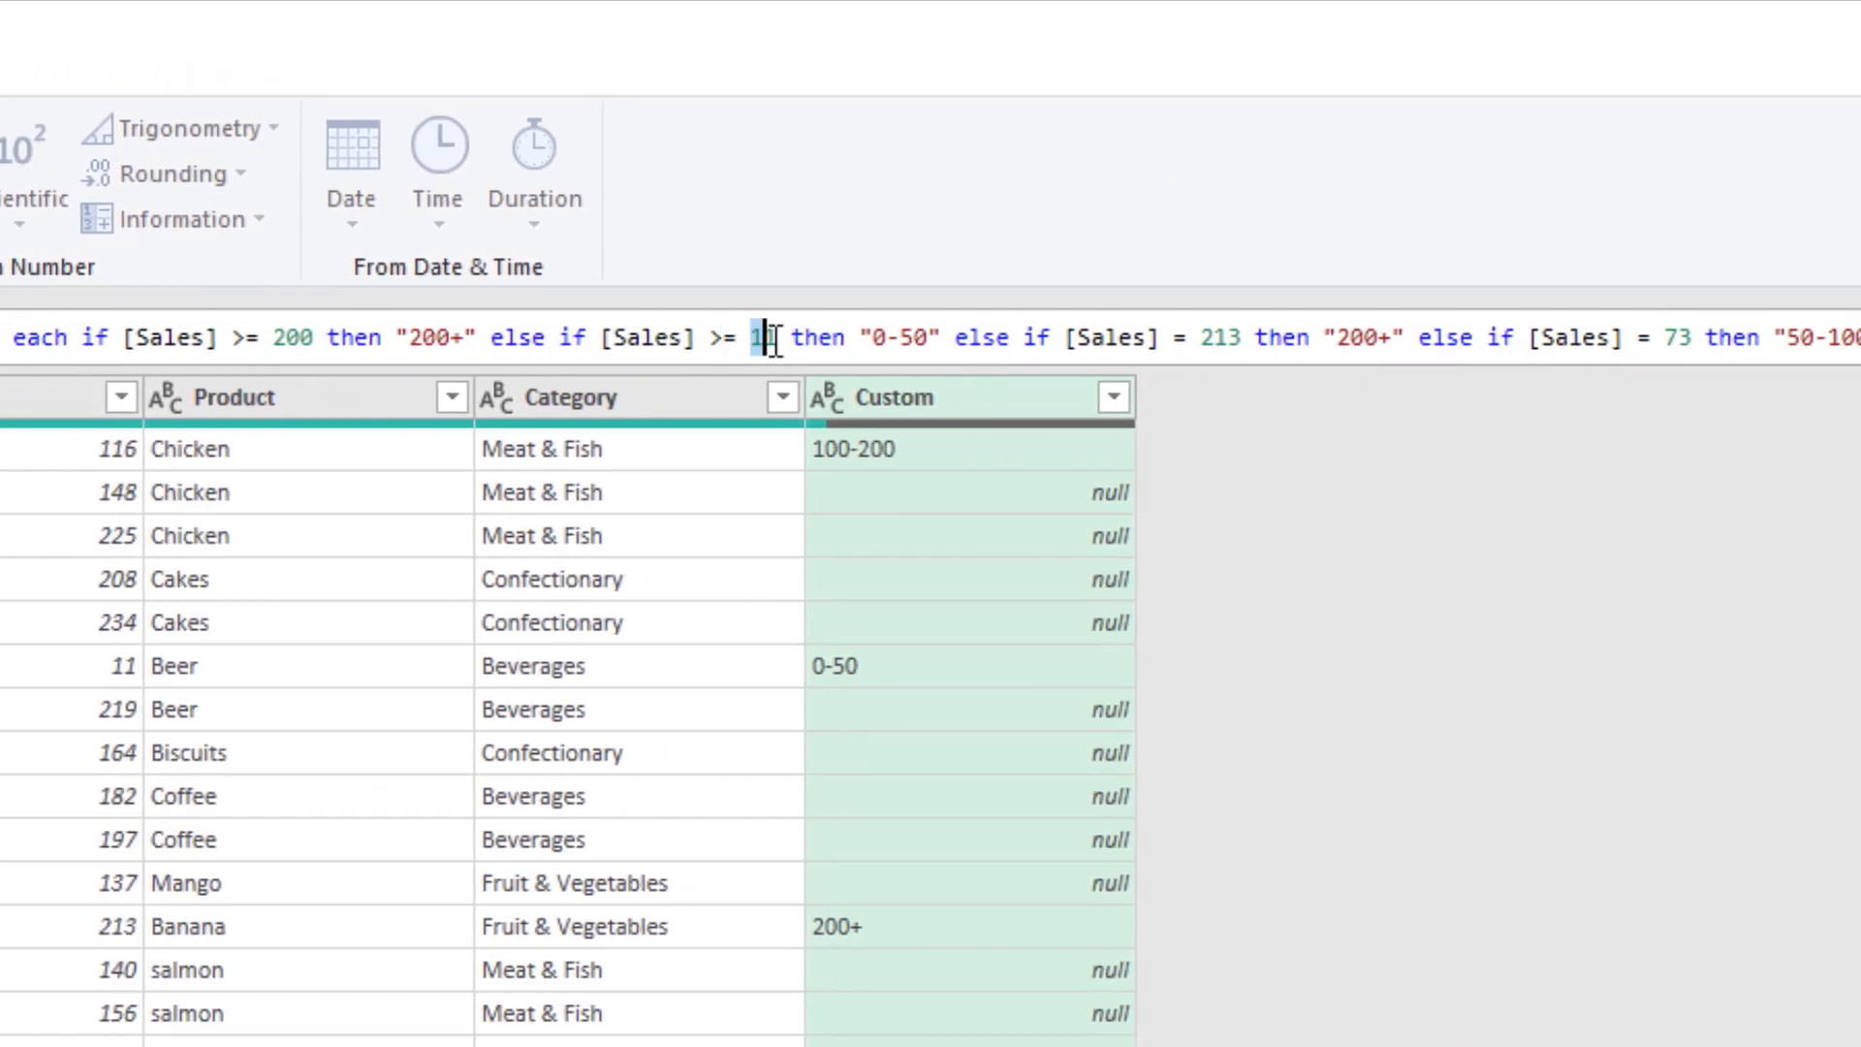
text(100)
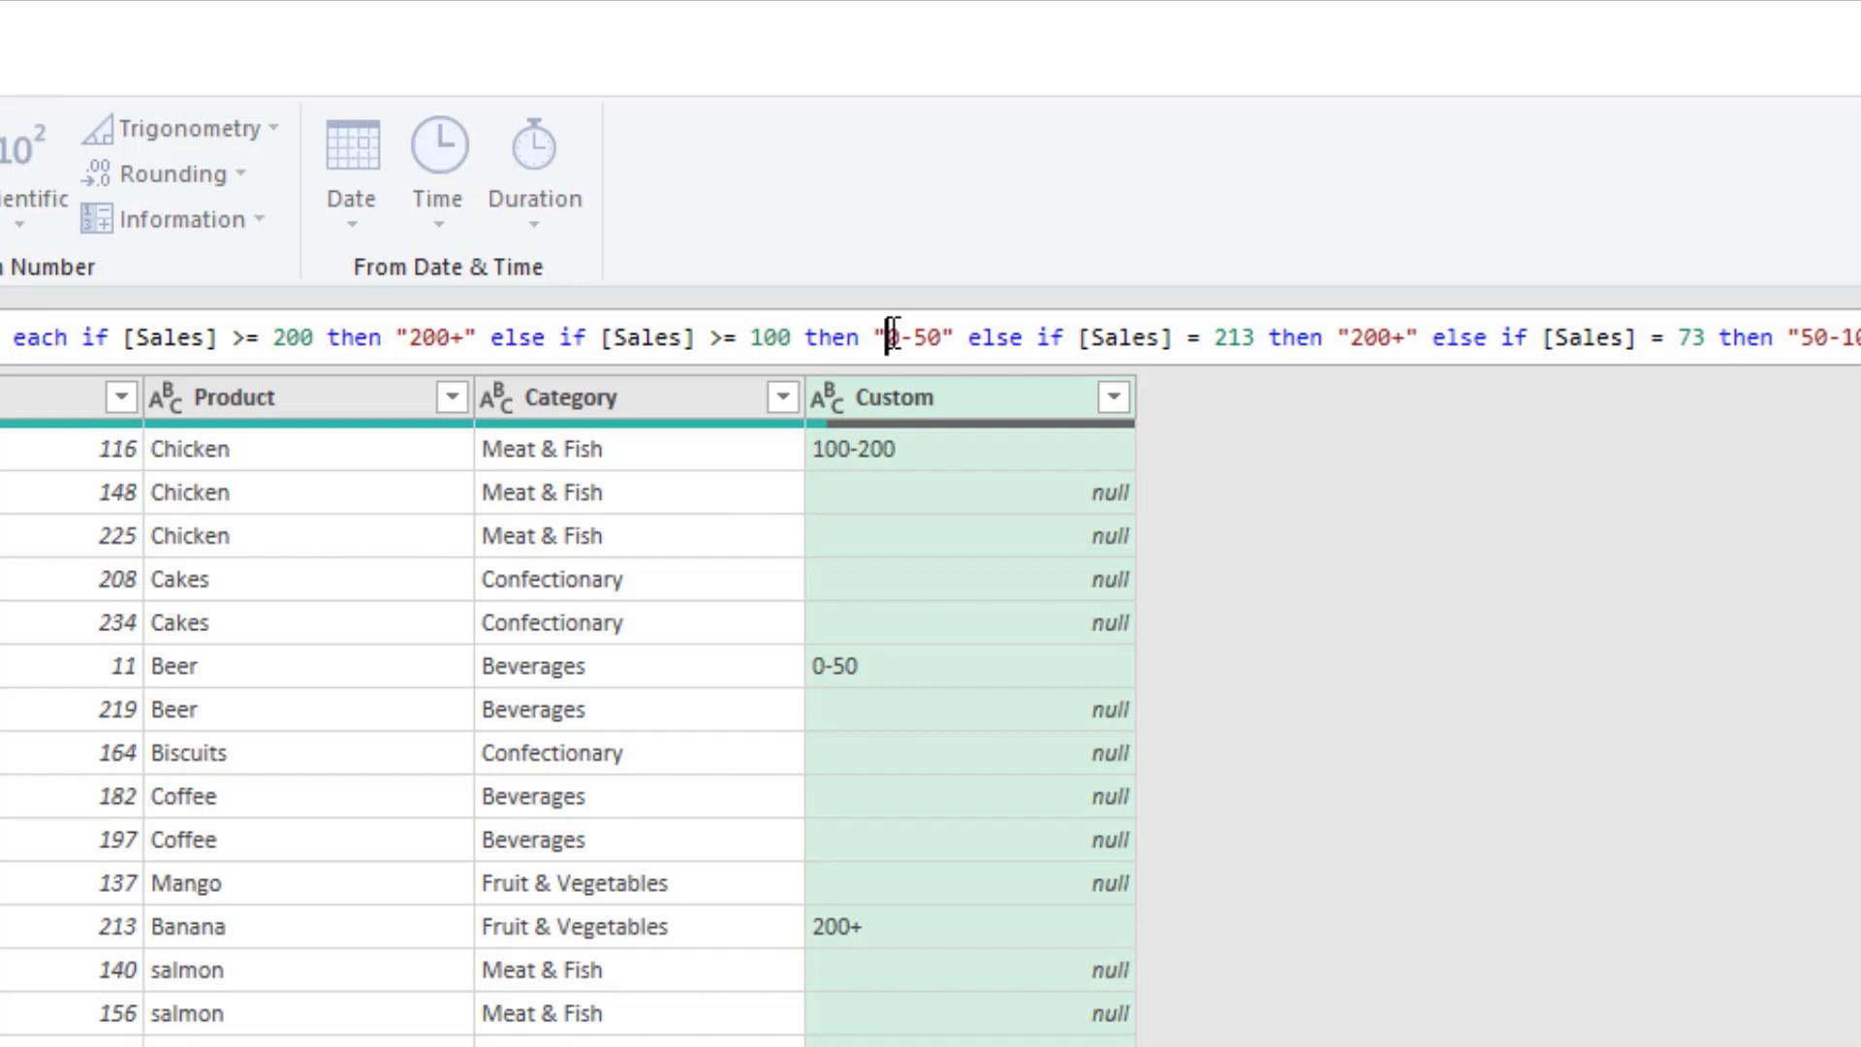
drag(887, 338, 942, 334)
text(100-)
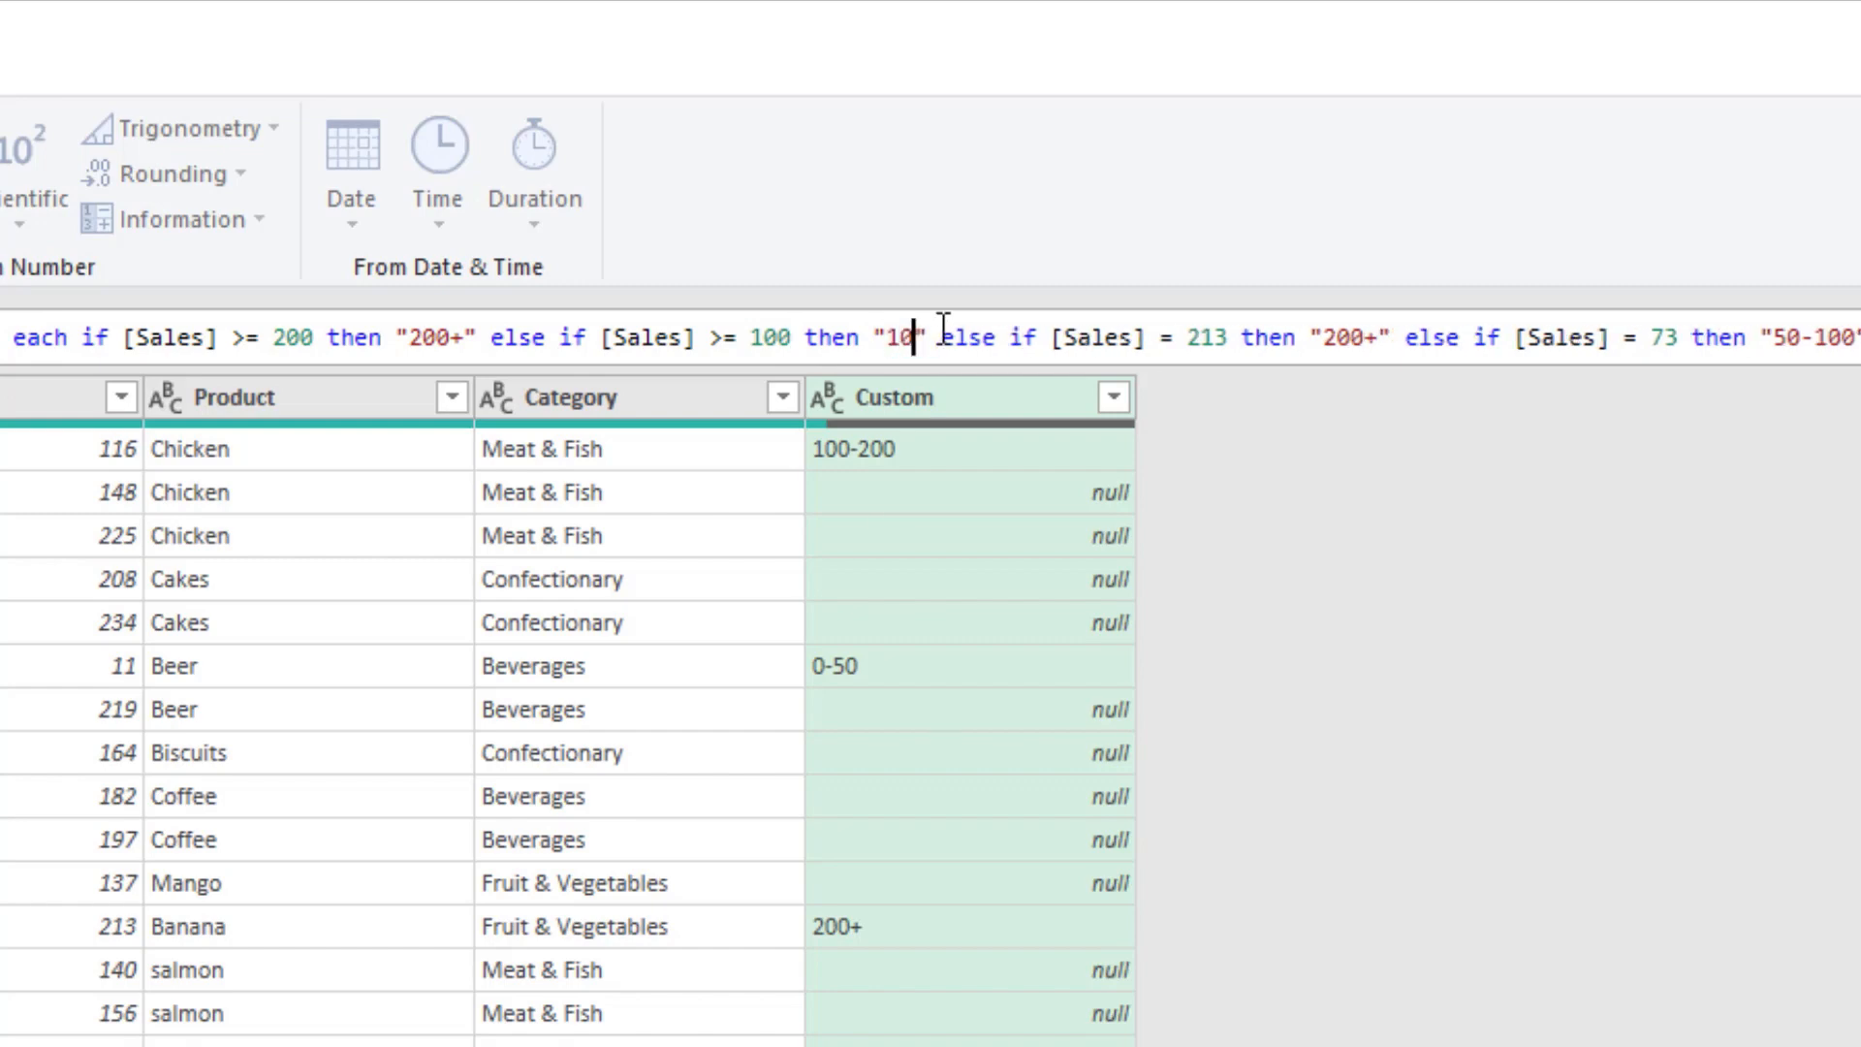
text(200)
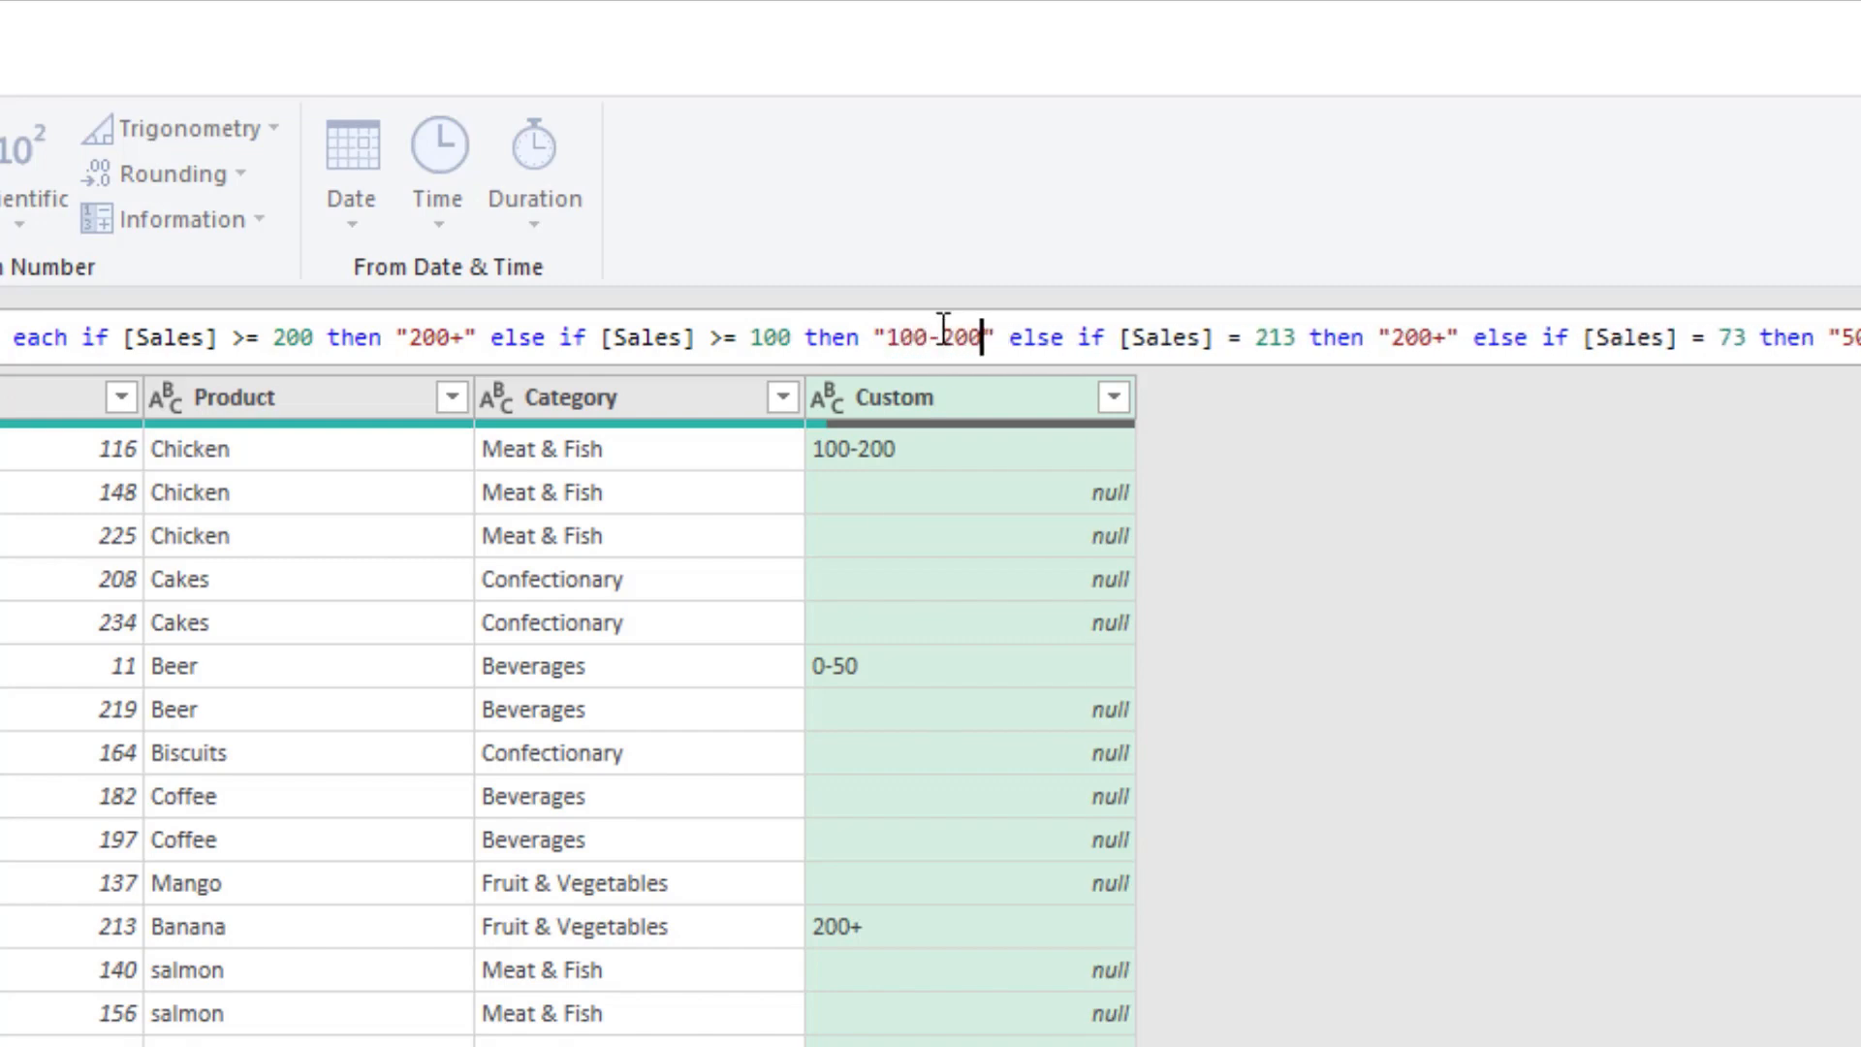
- Change the third condition in the custom column's formula to [Sales] >= 50 then "50-100"
click(1232, 340)
text(>)
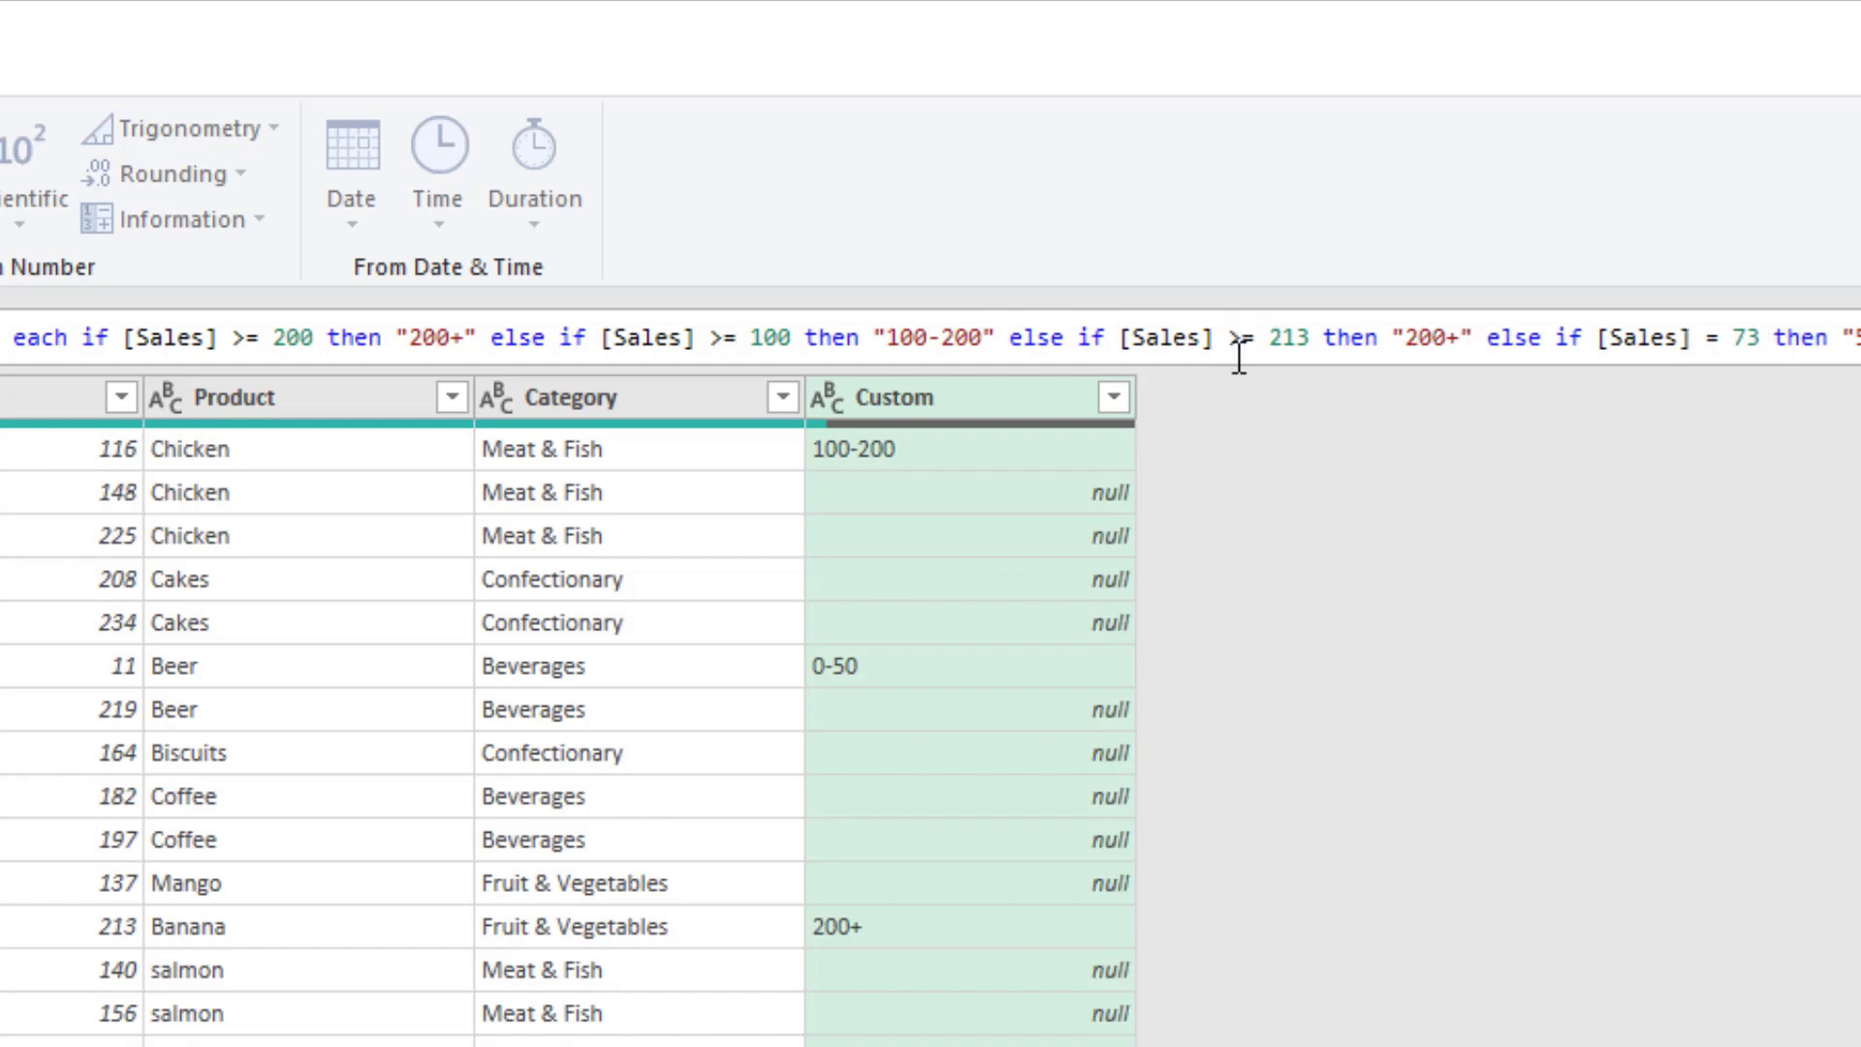
drag(1268, 337, 1309, 337)
text(50)
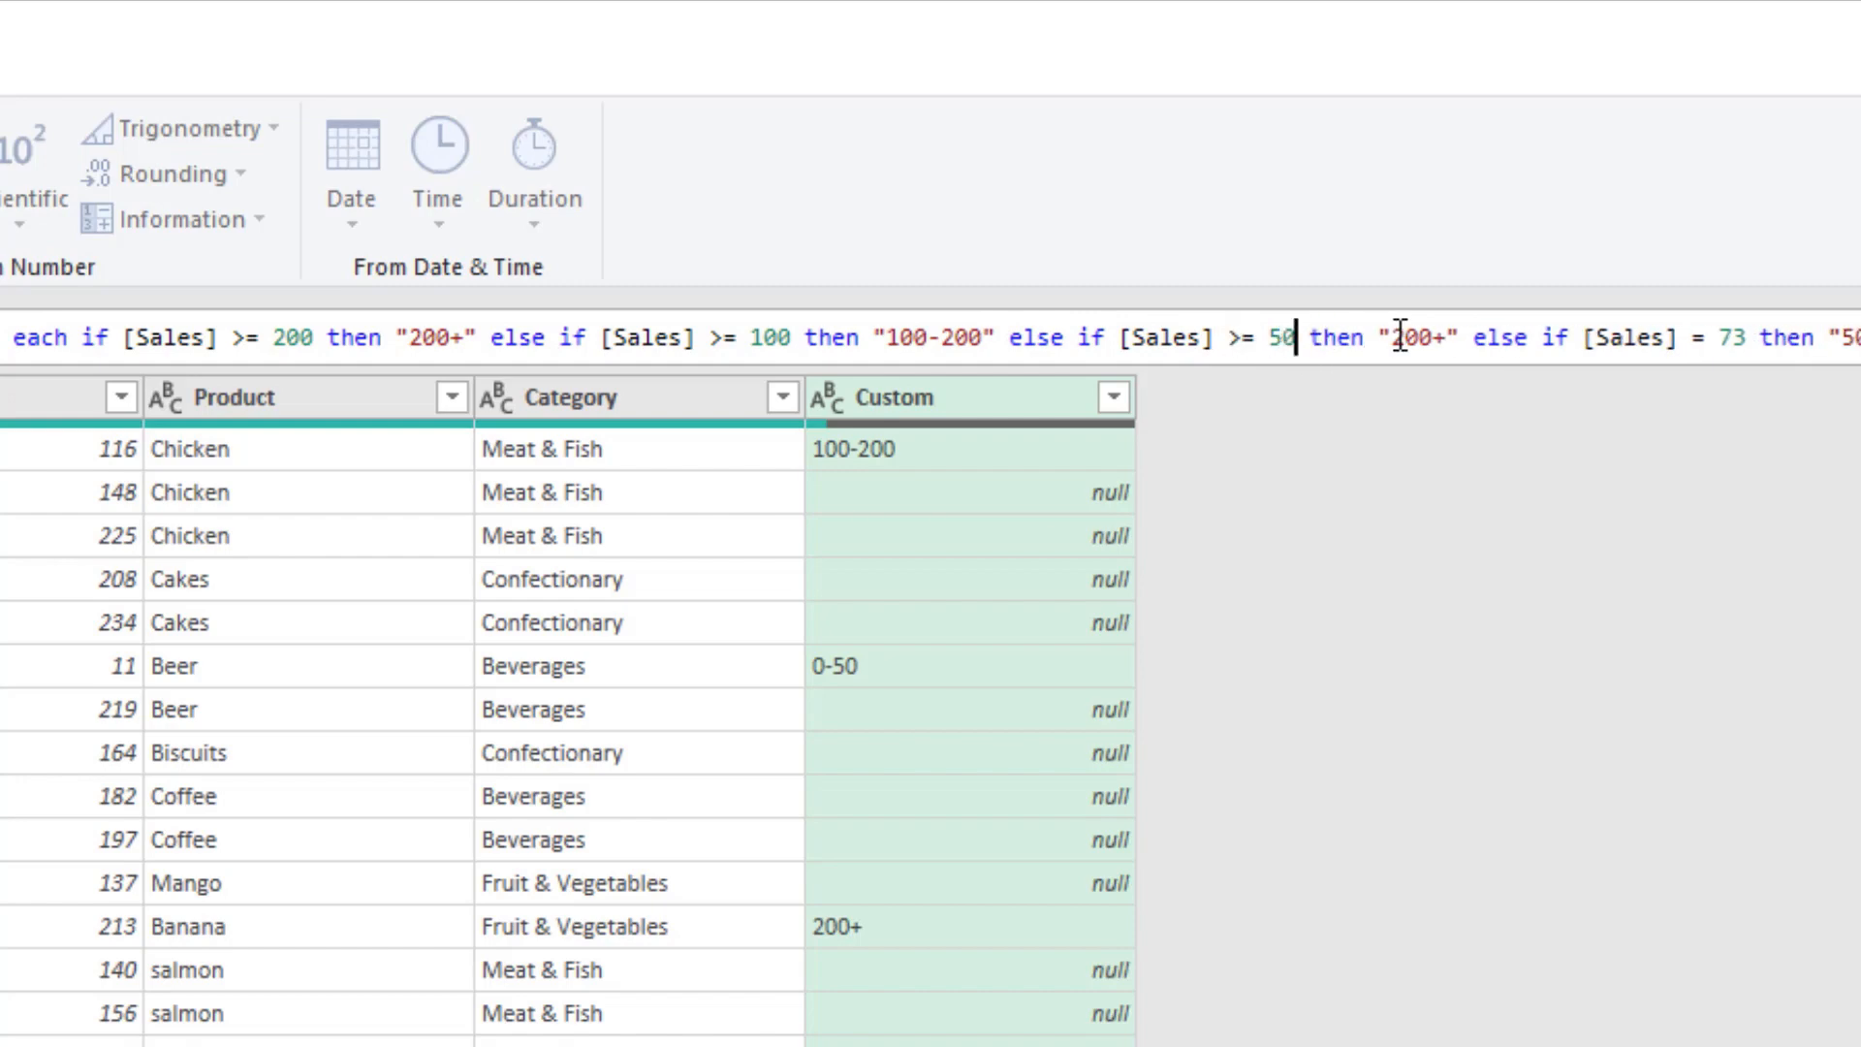
drag(1394, 337, 1448, 337)
text(50-100)
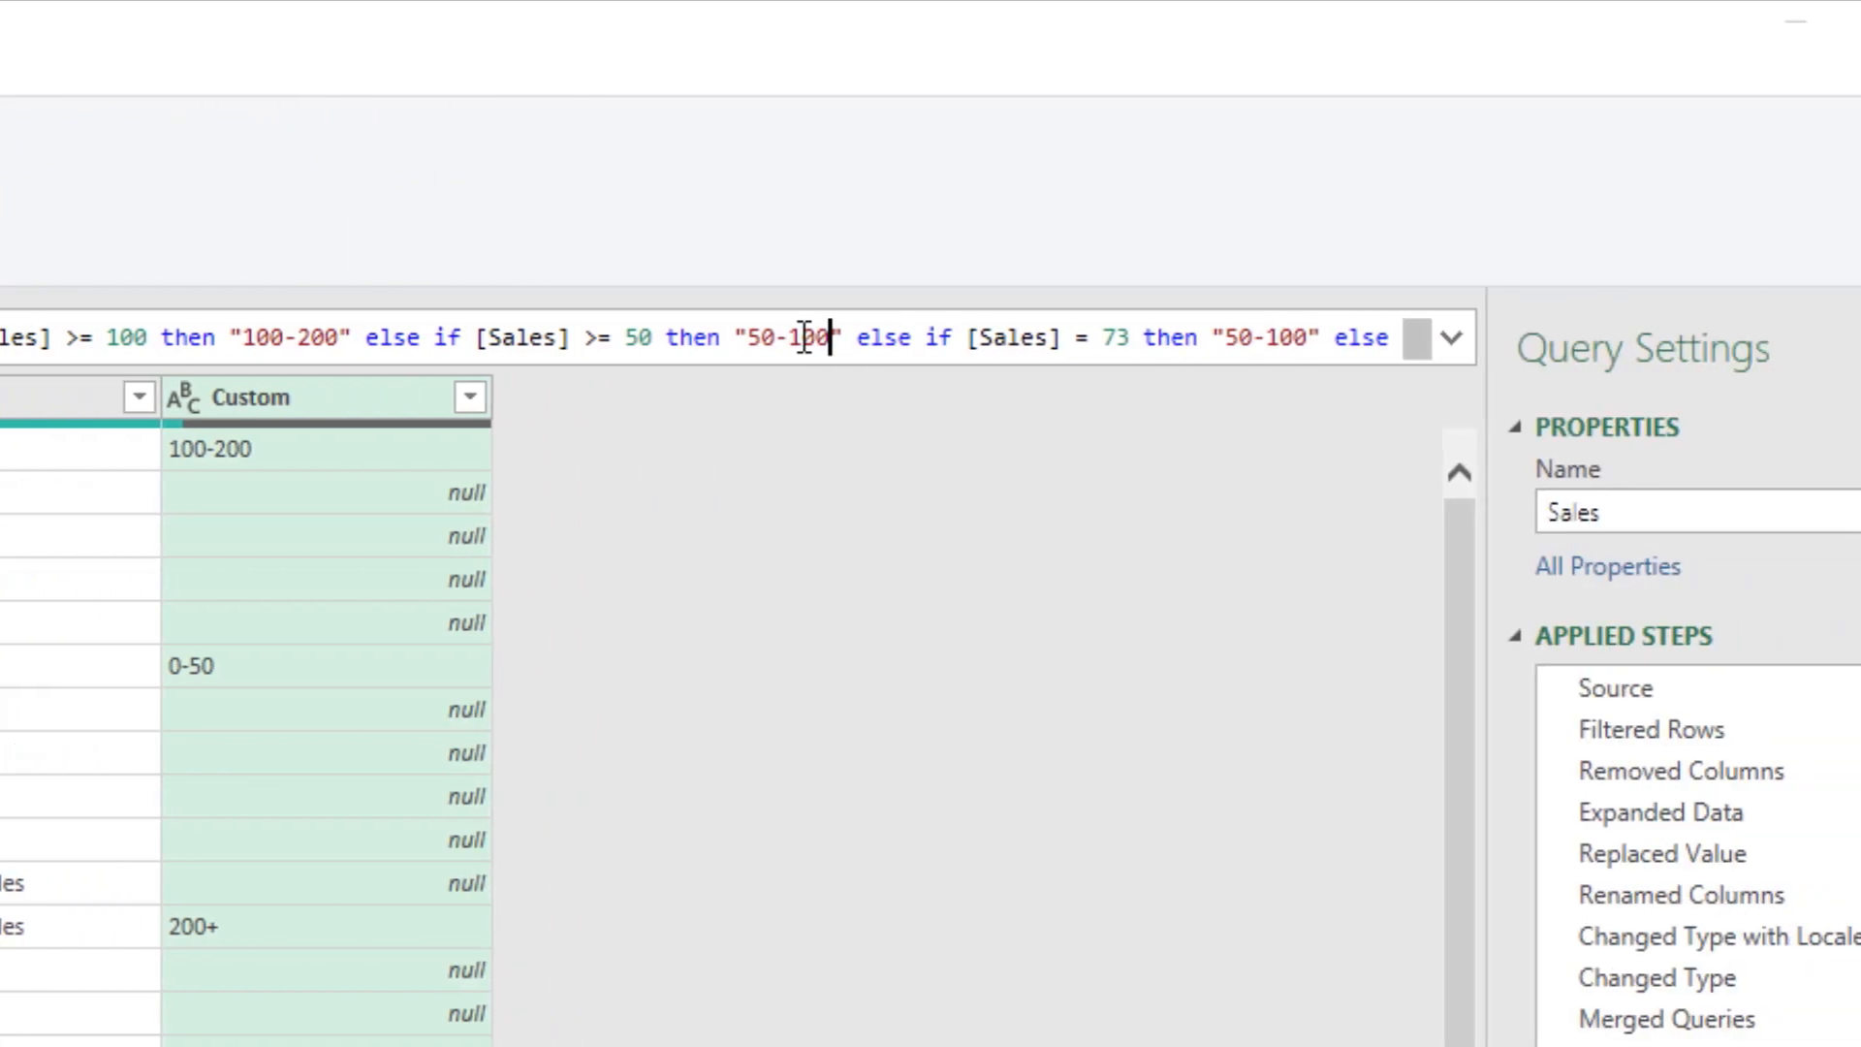
- Change the fourth condition in the custom column's formula to [Sales] >= 0 then "0-50" and apply the edited formula
click(902, 340)
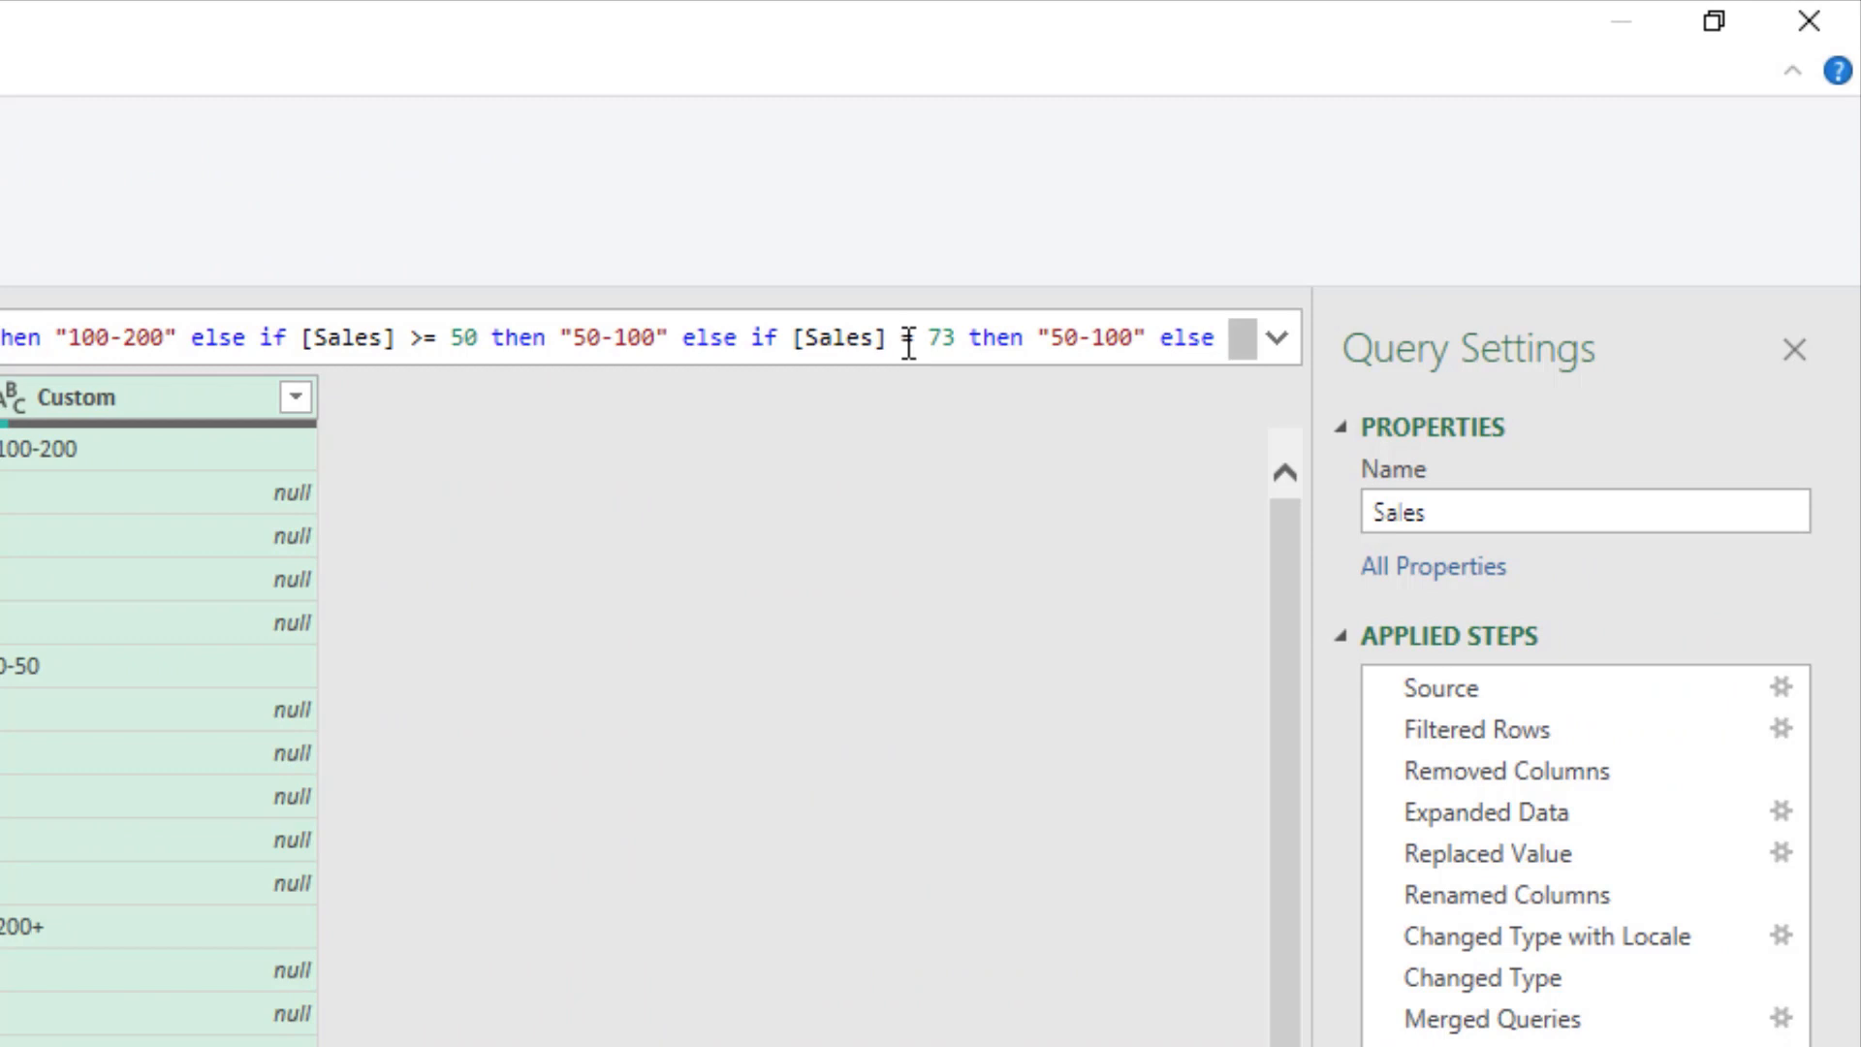
text(>)
double_click(952, 338)
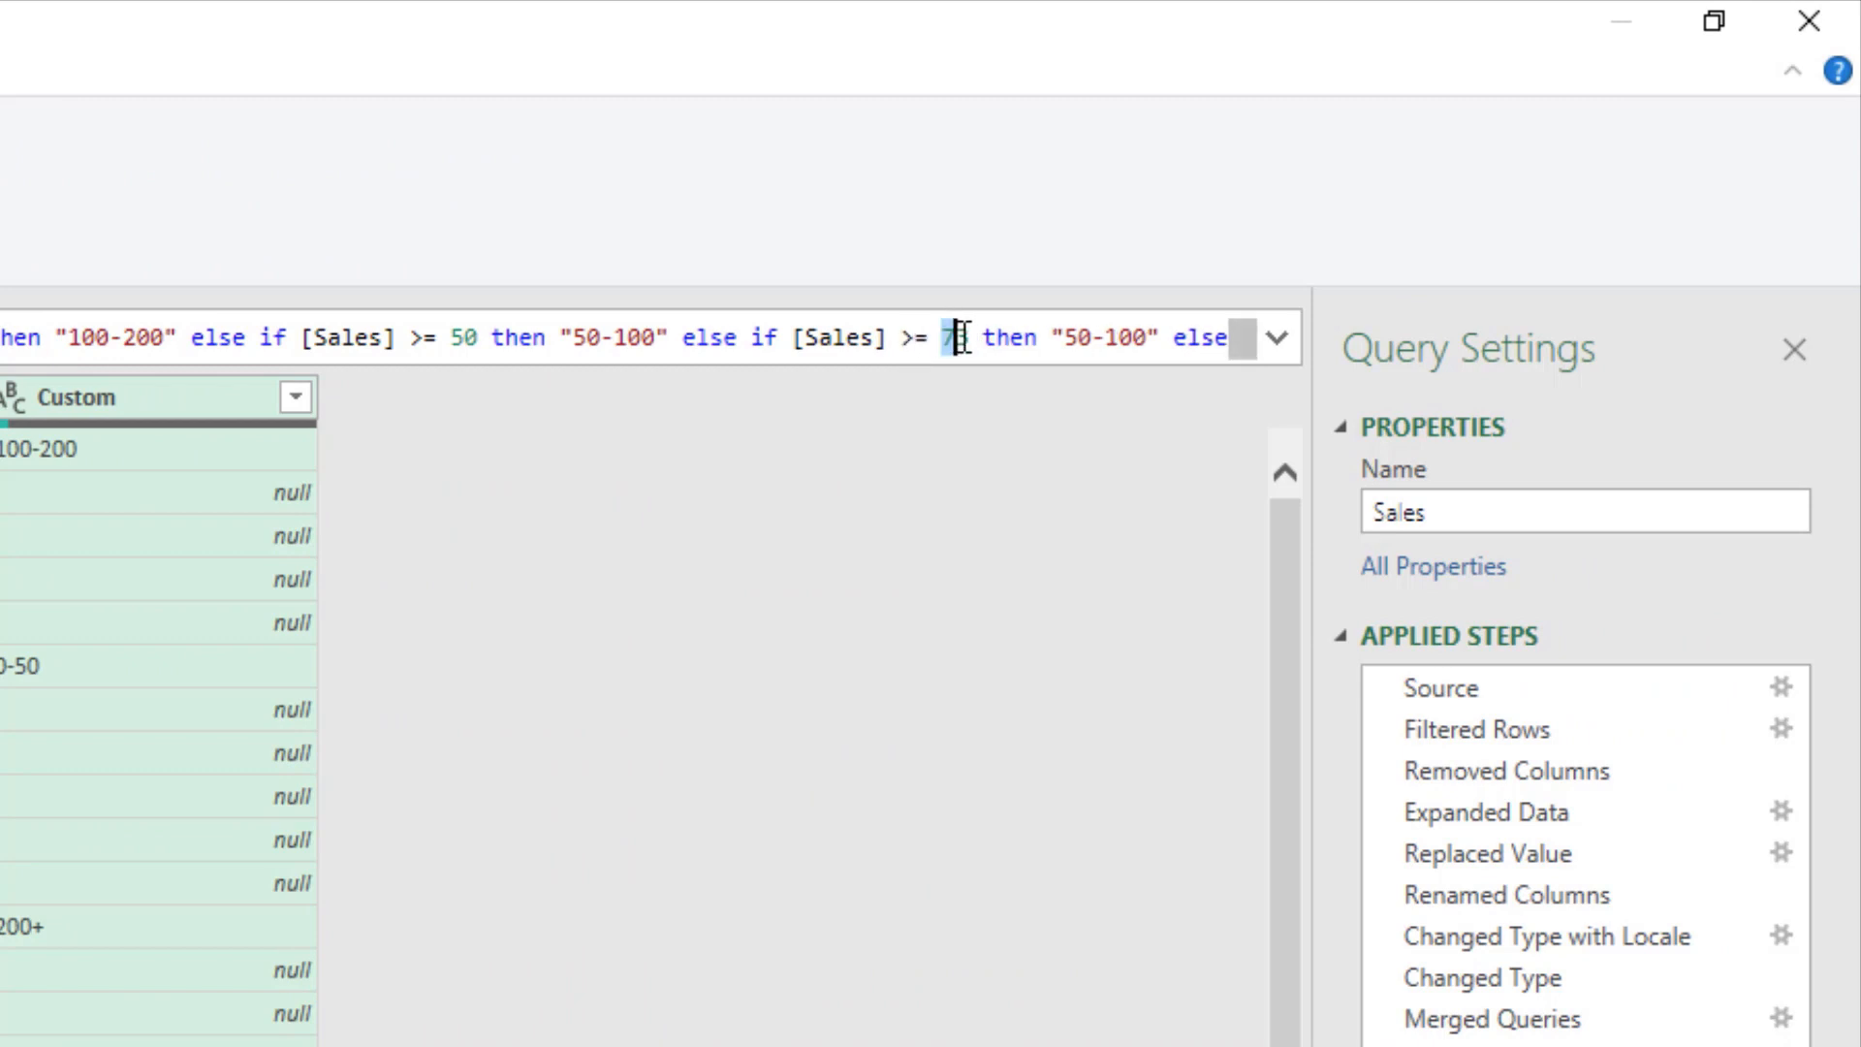
text(0)
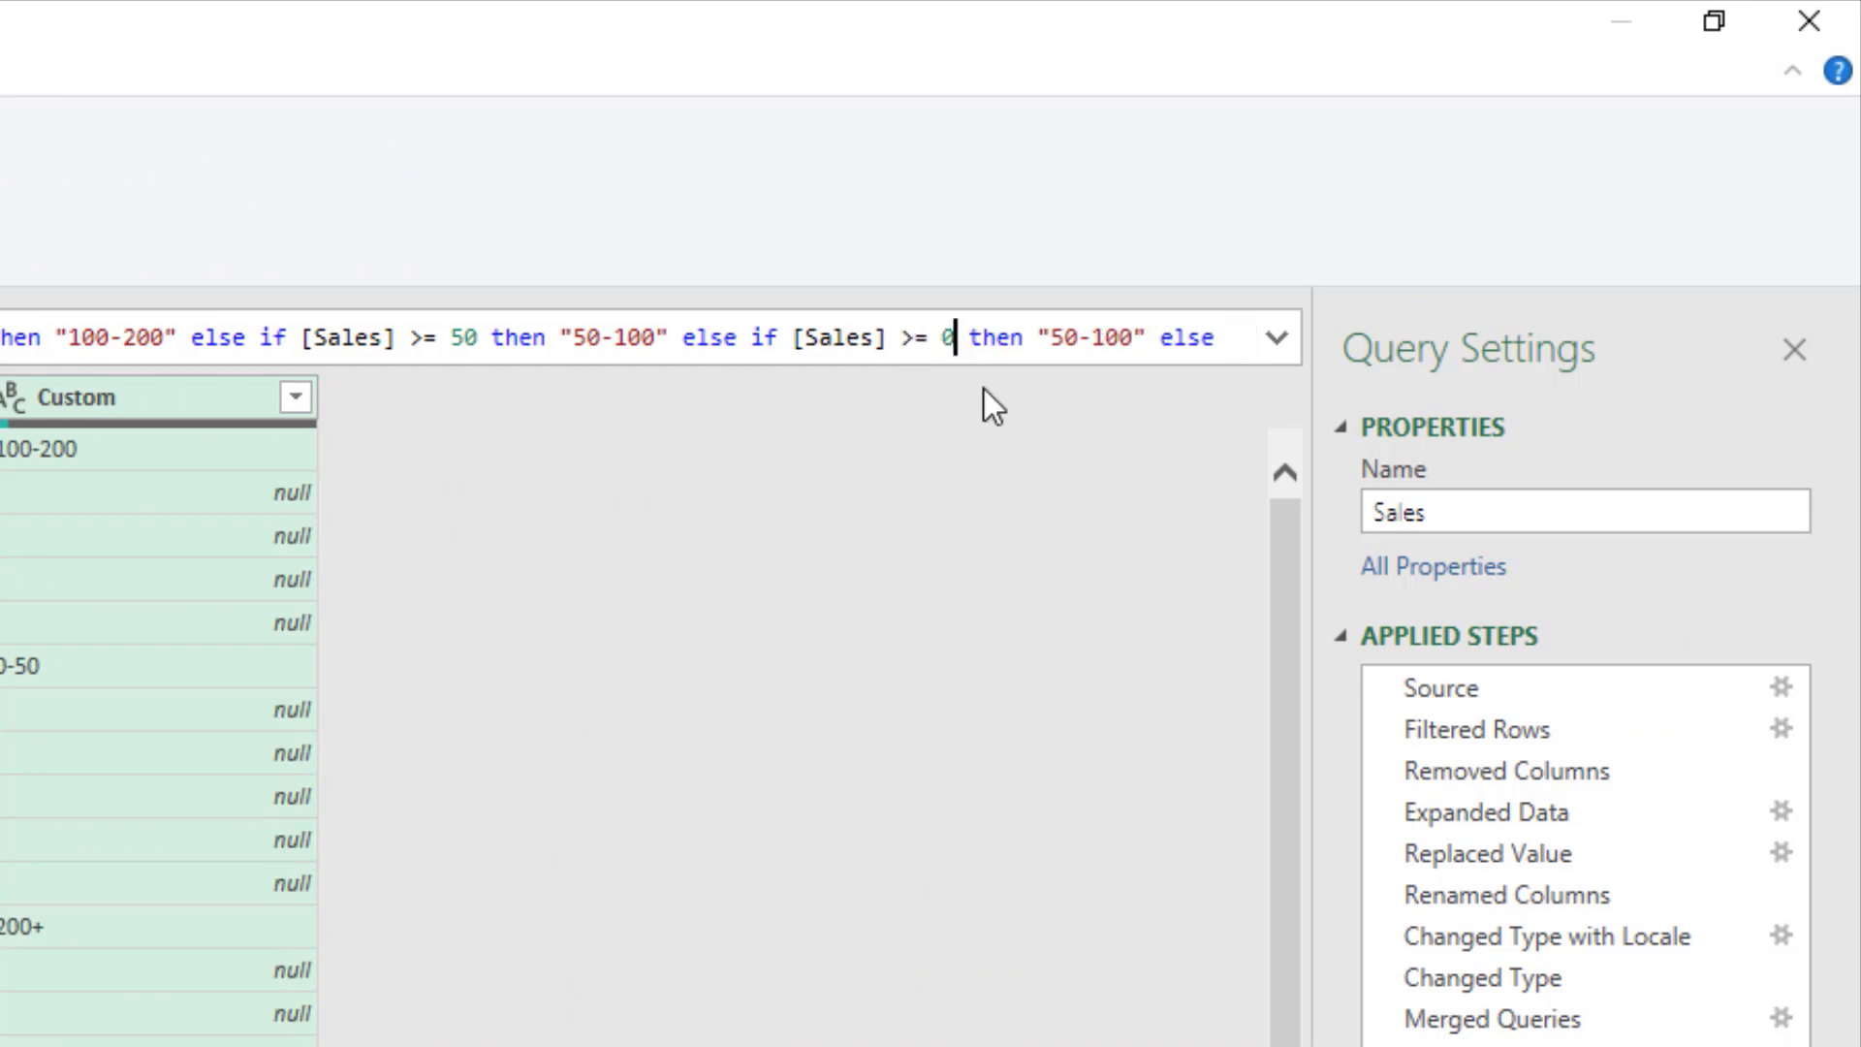
click(1057, 337)
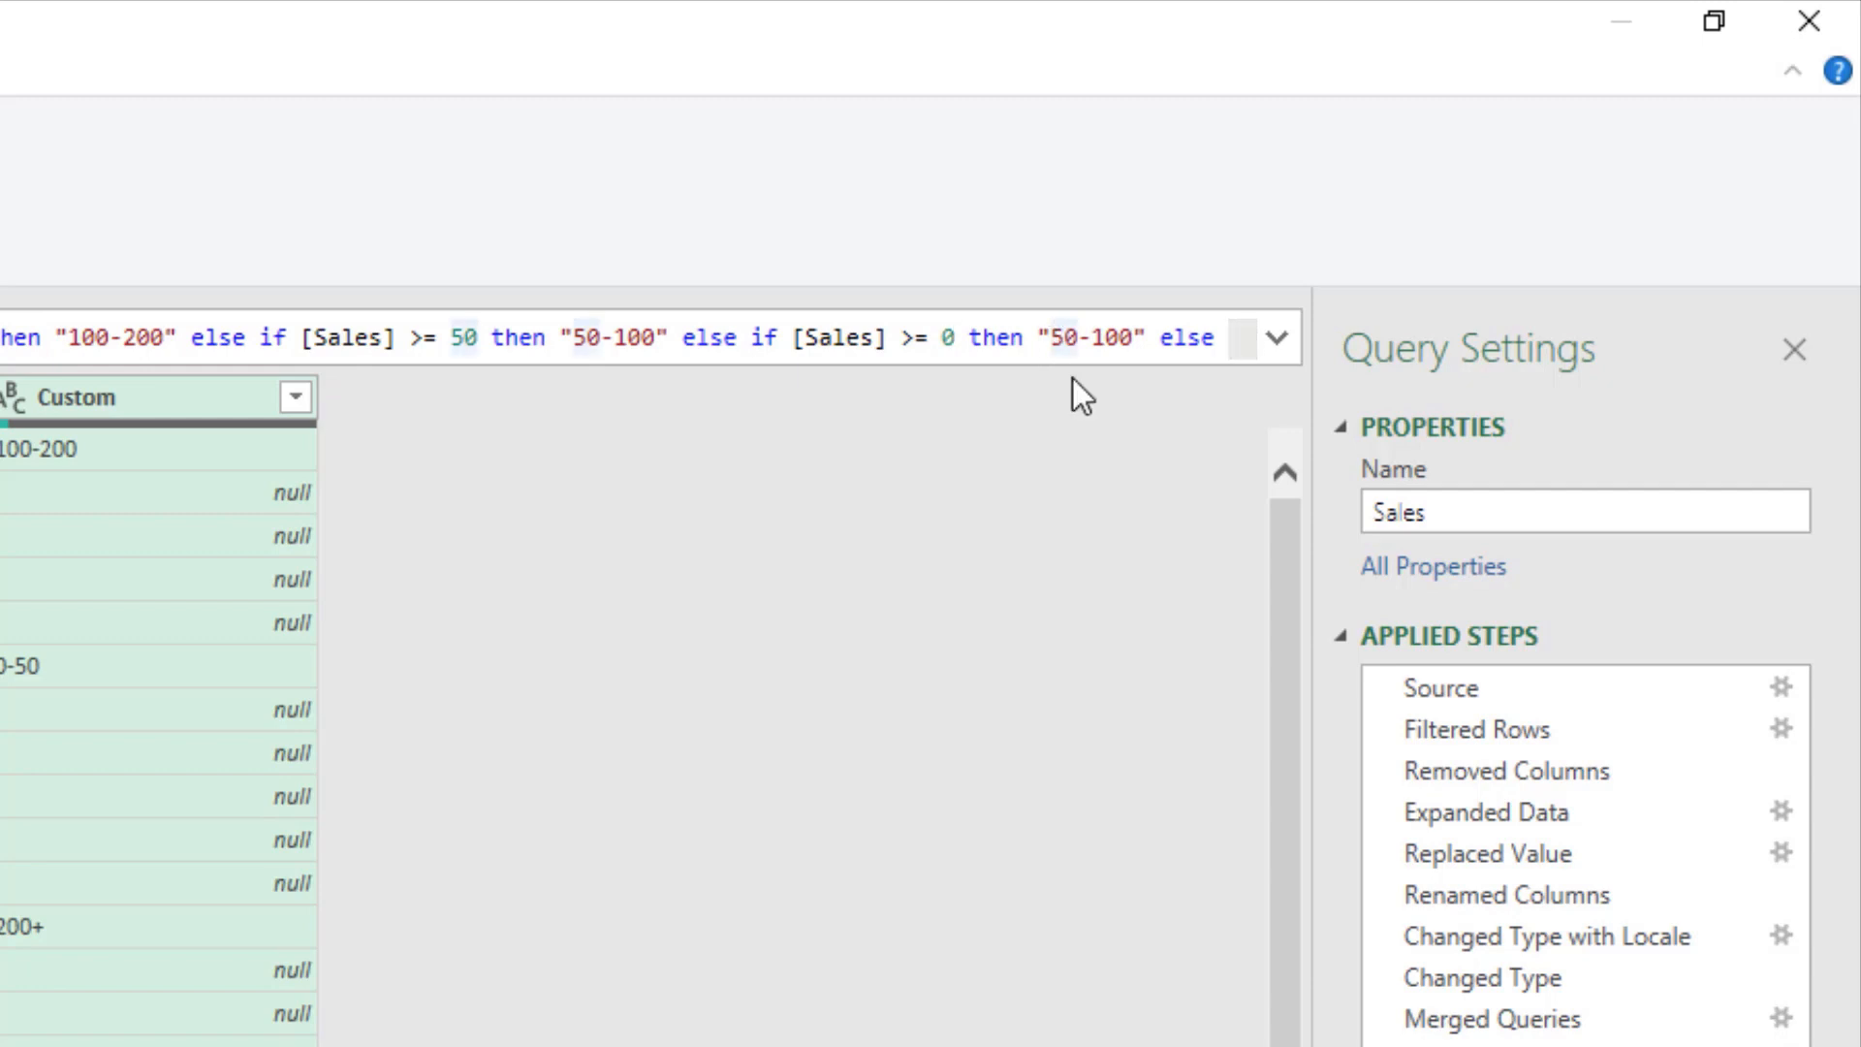
text(0-)
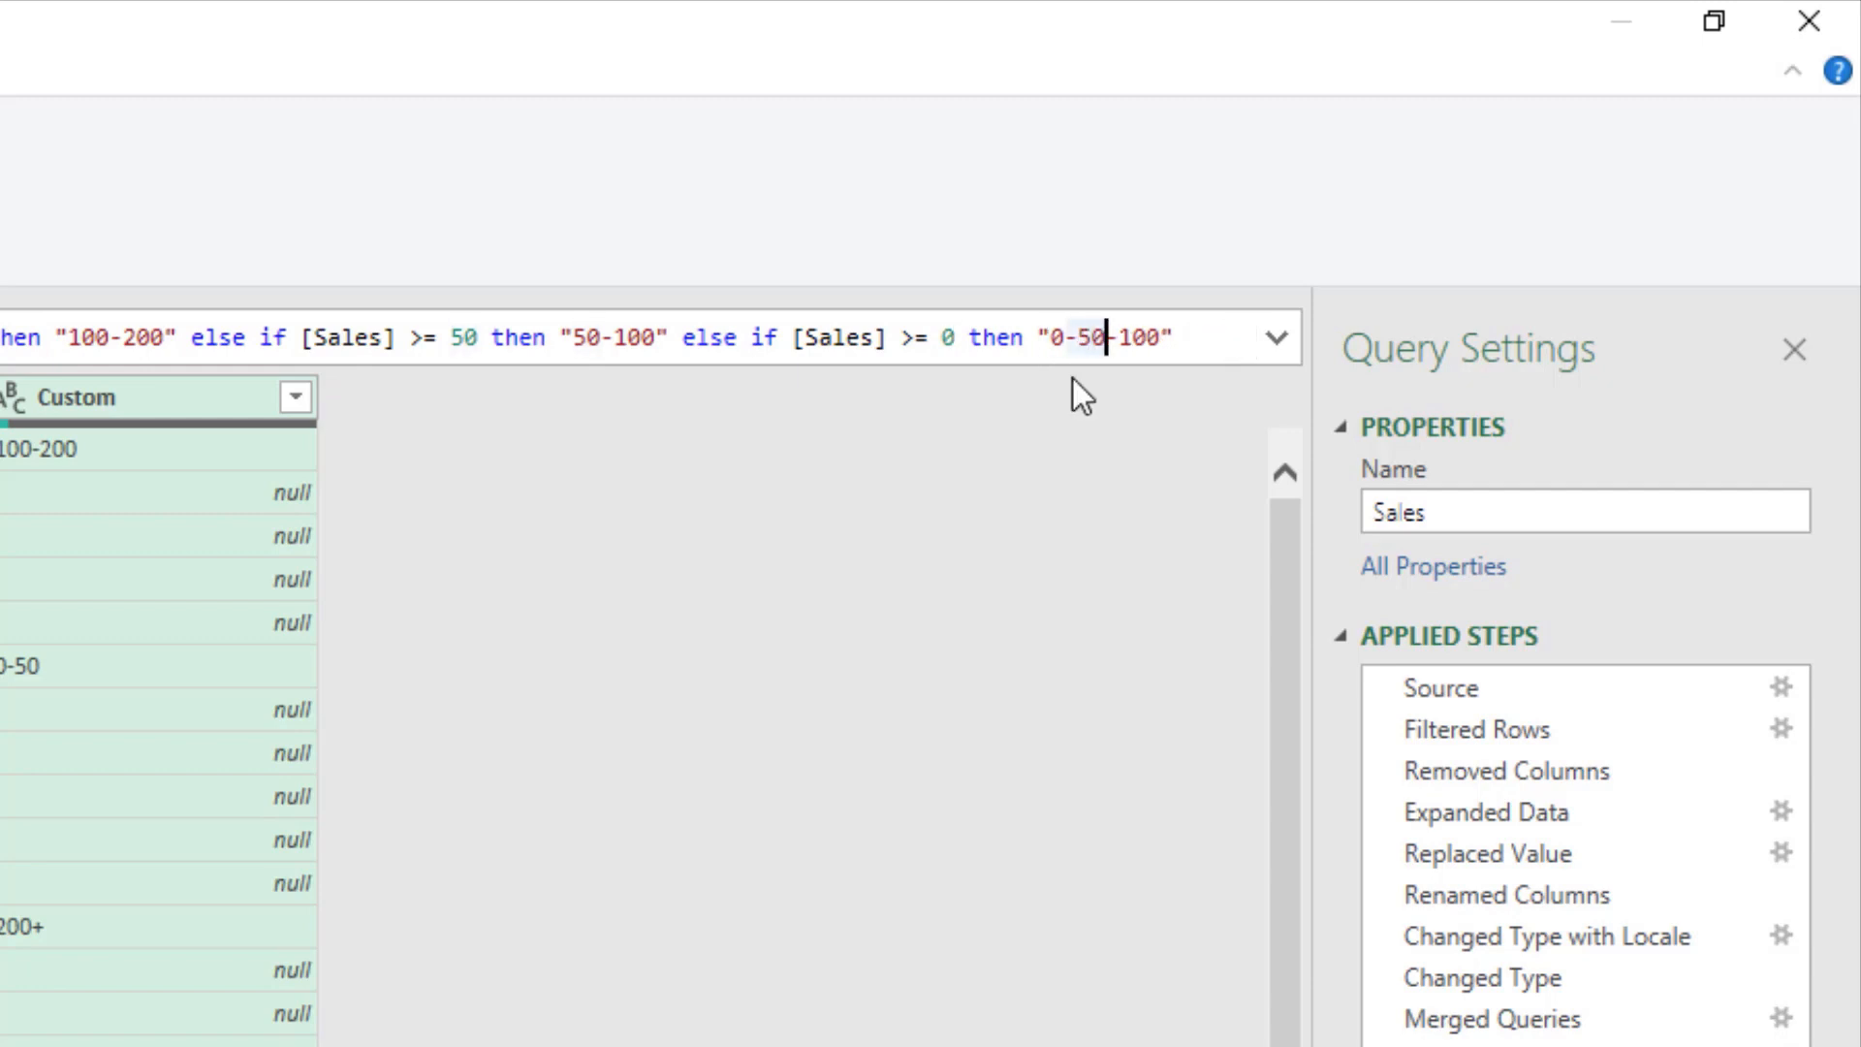
key(Delete)
key(Delete)
key(Delete)
key(Delete)
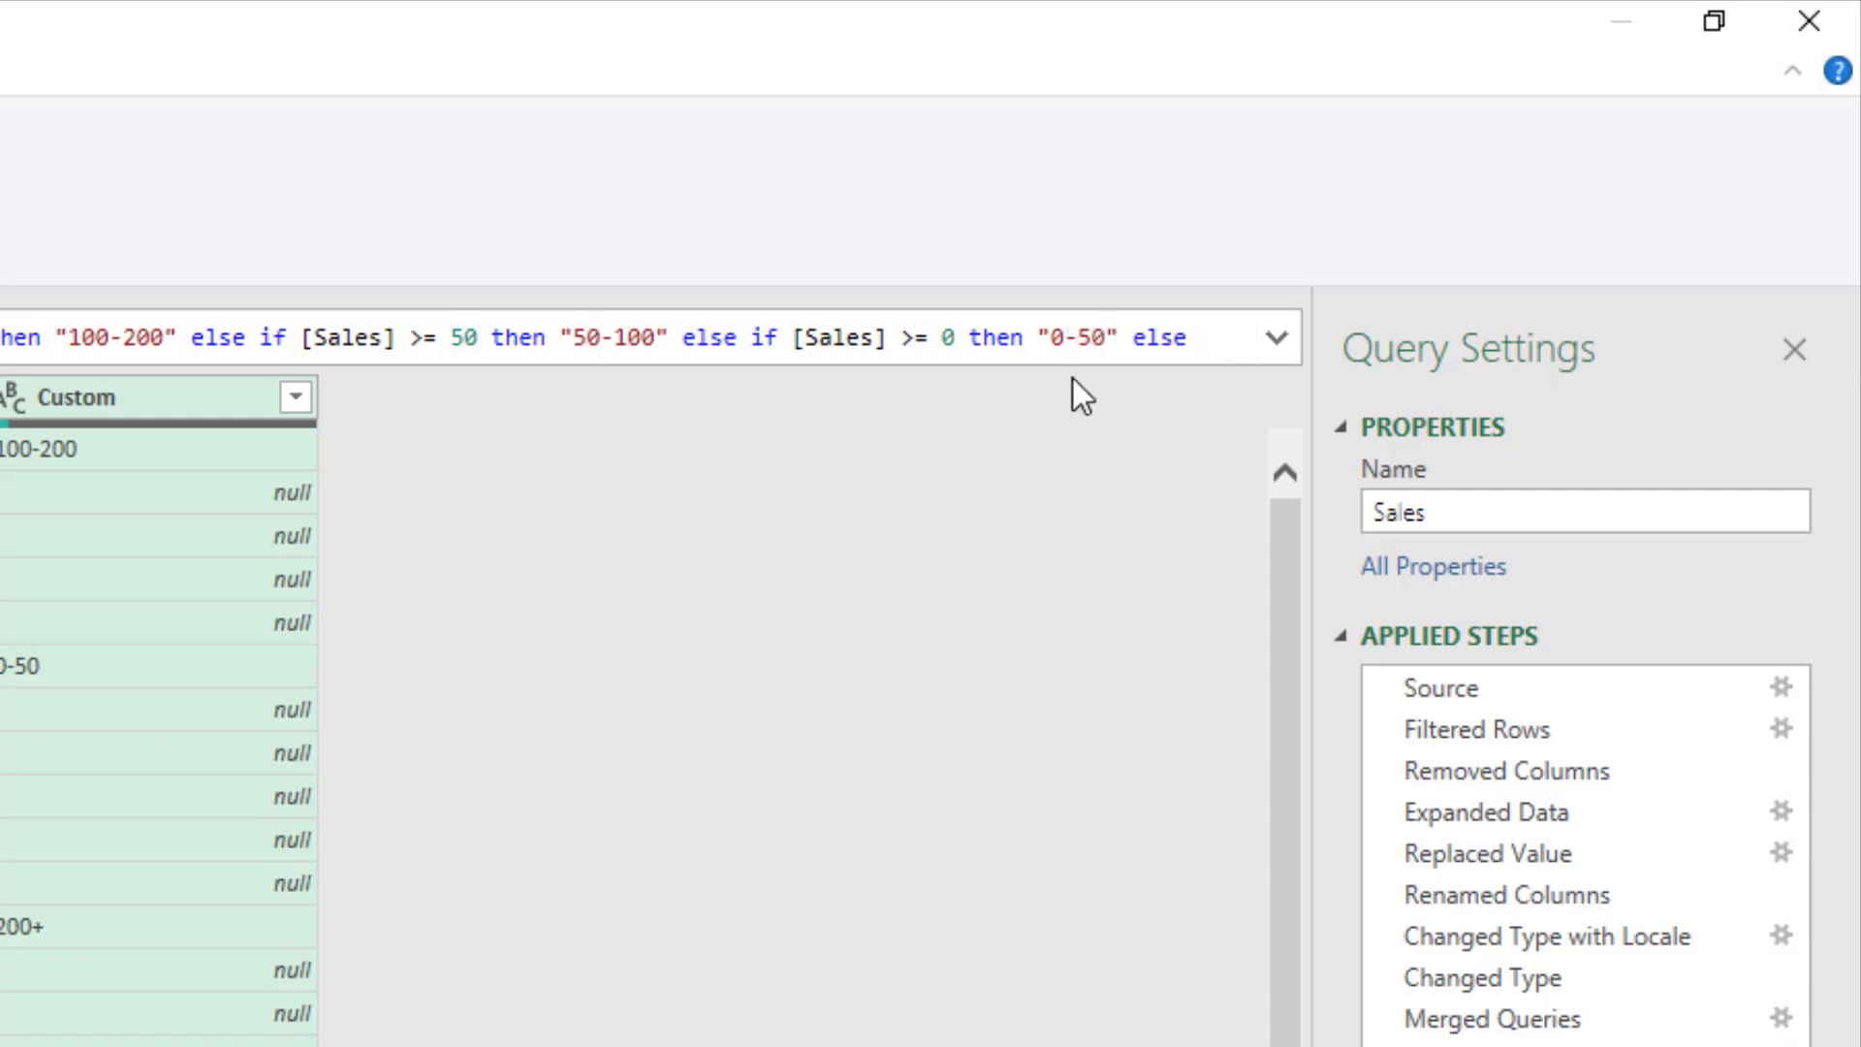
click(1277, 338)
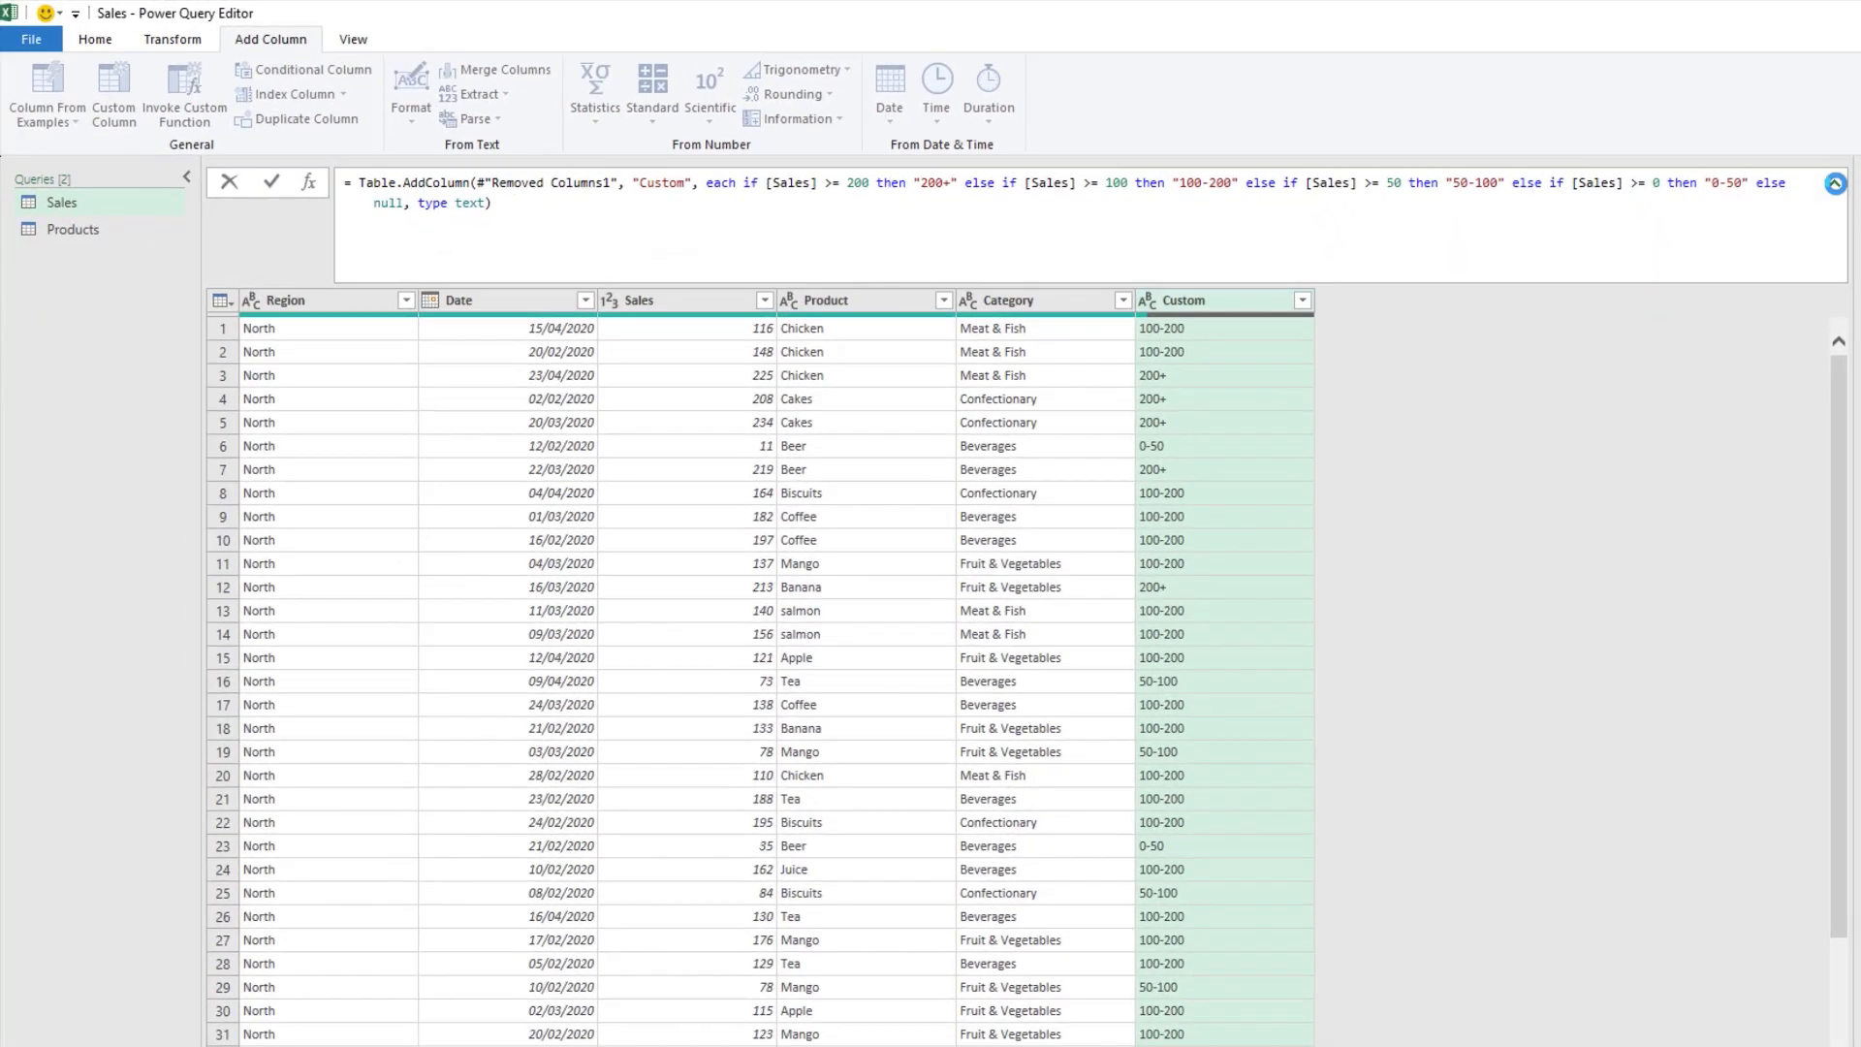
click(1646, 197)
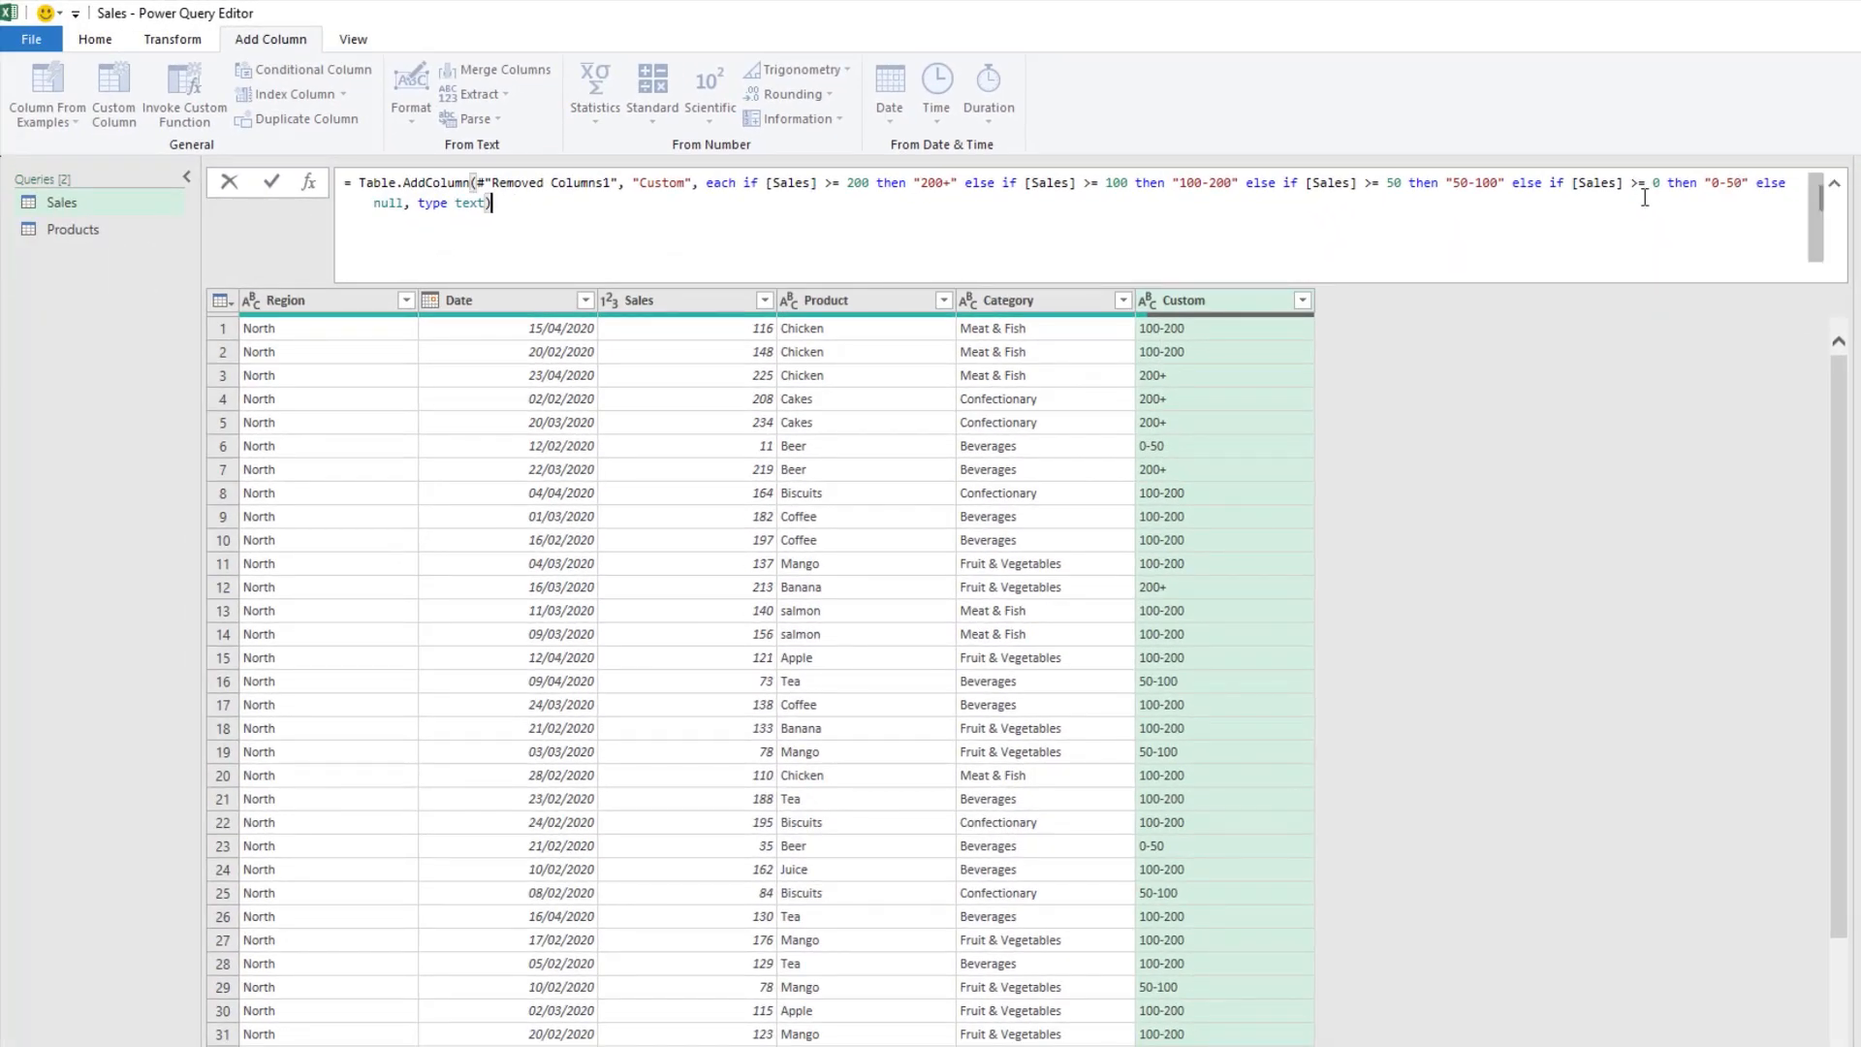
key(Return)
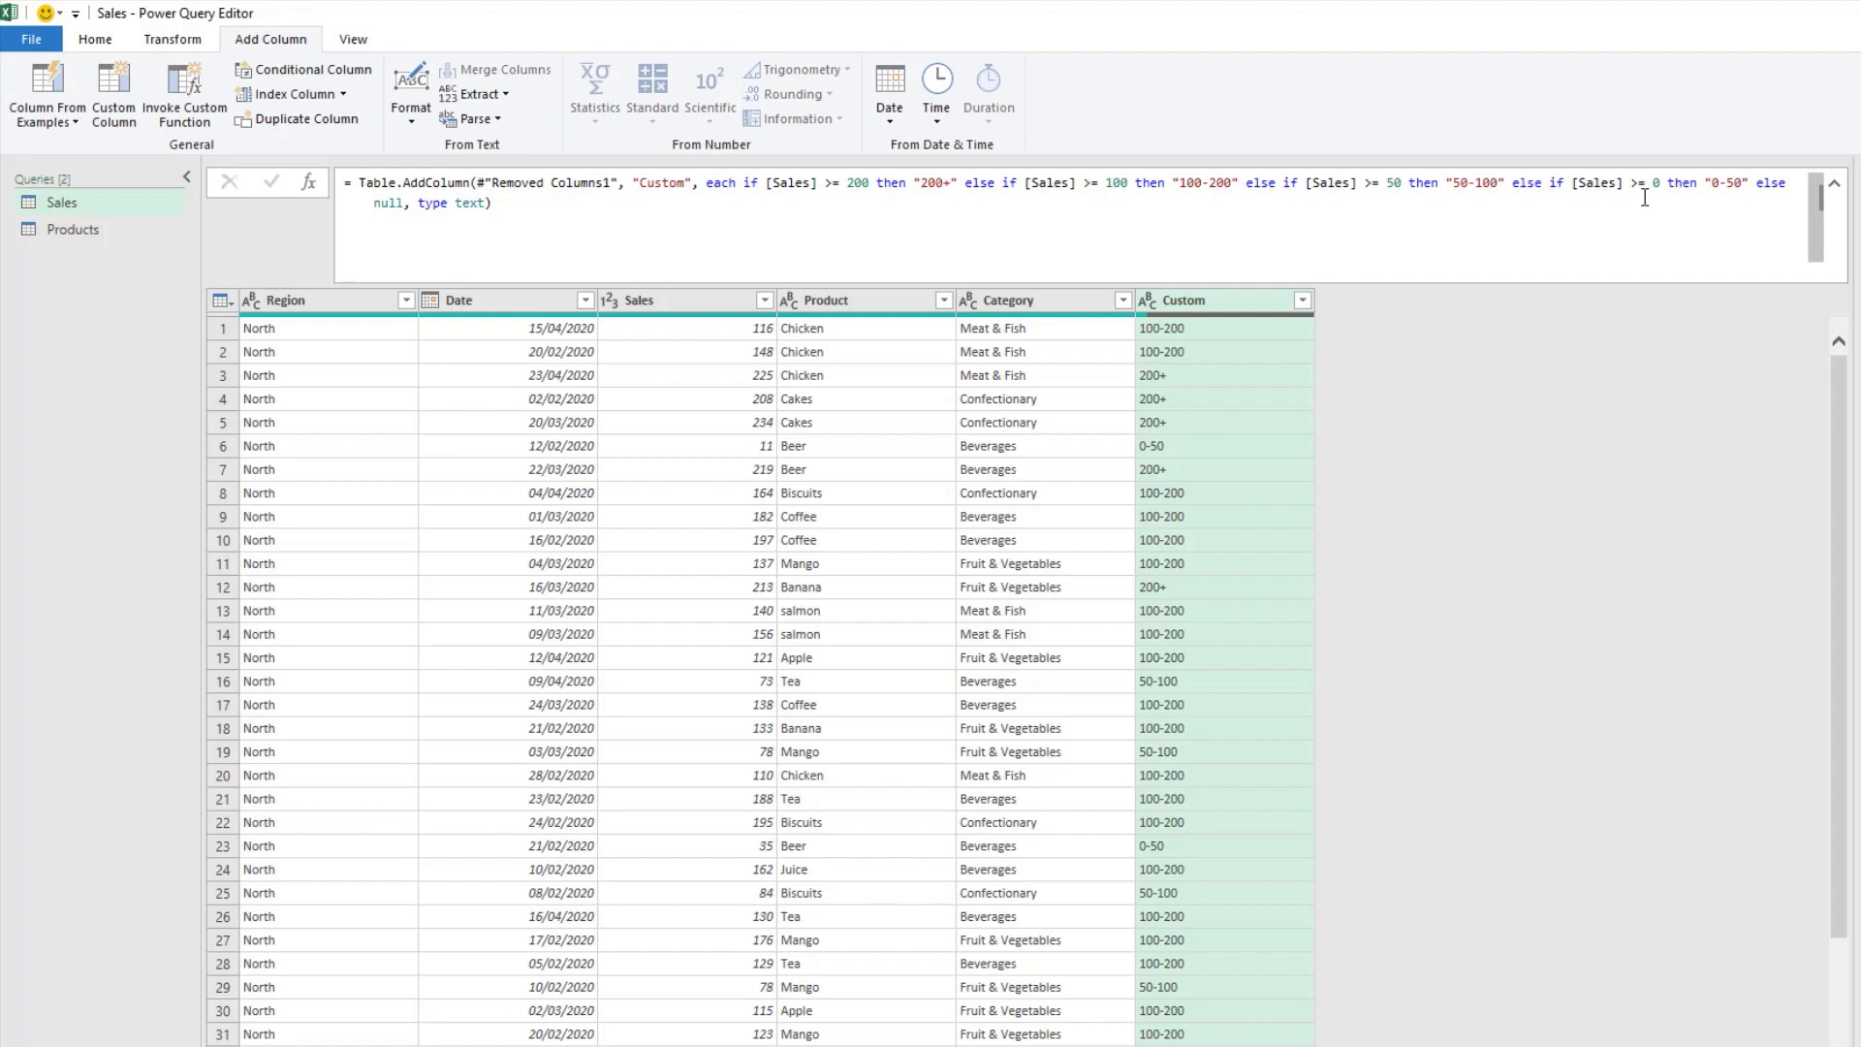
click(1834, 184)
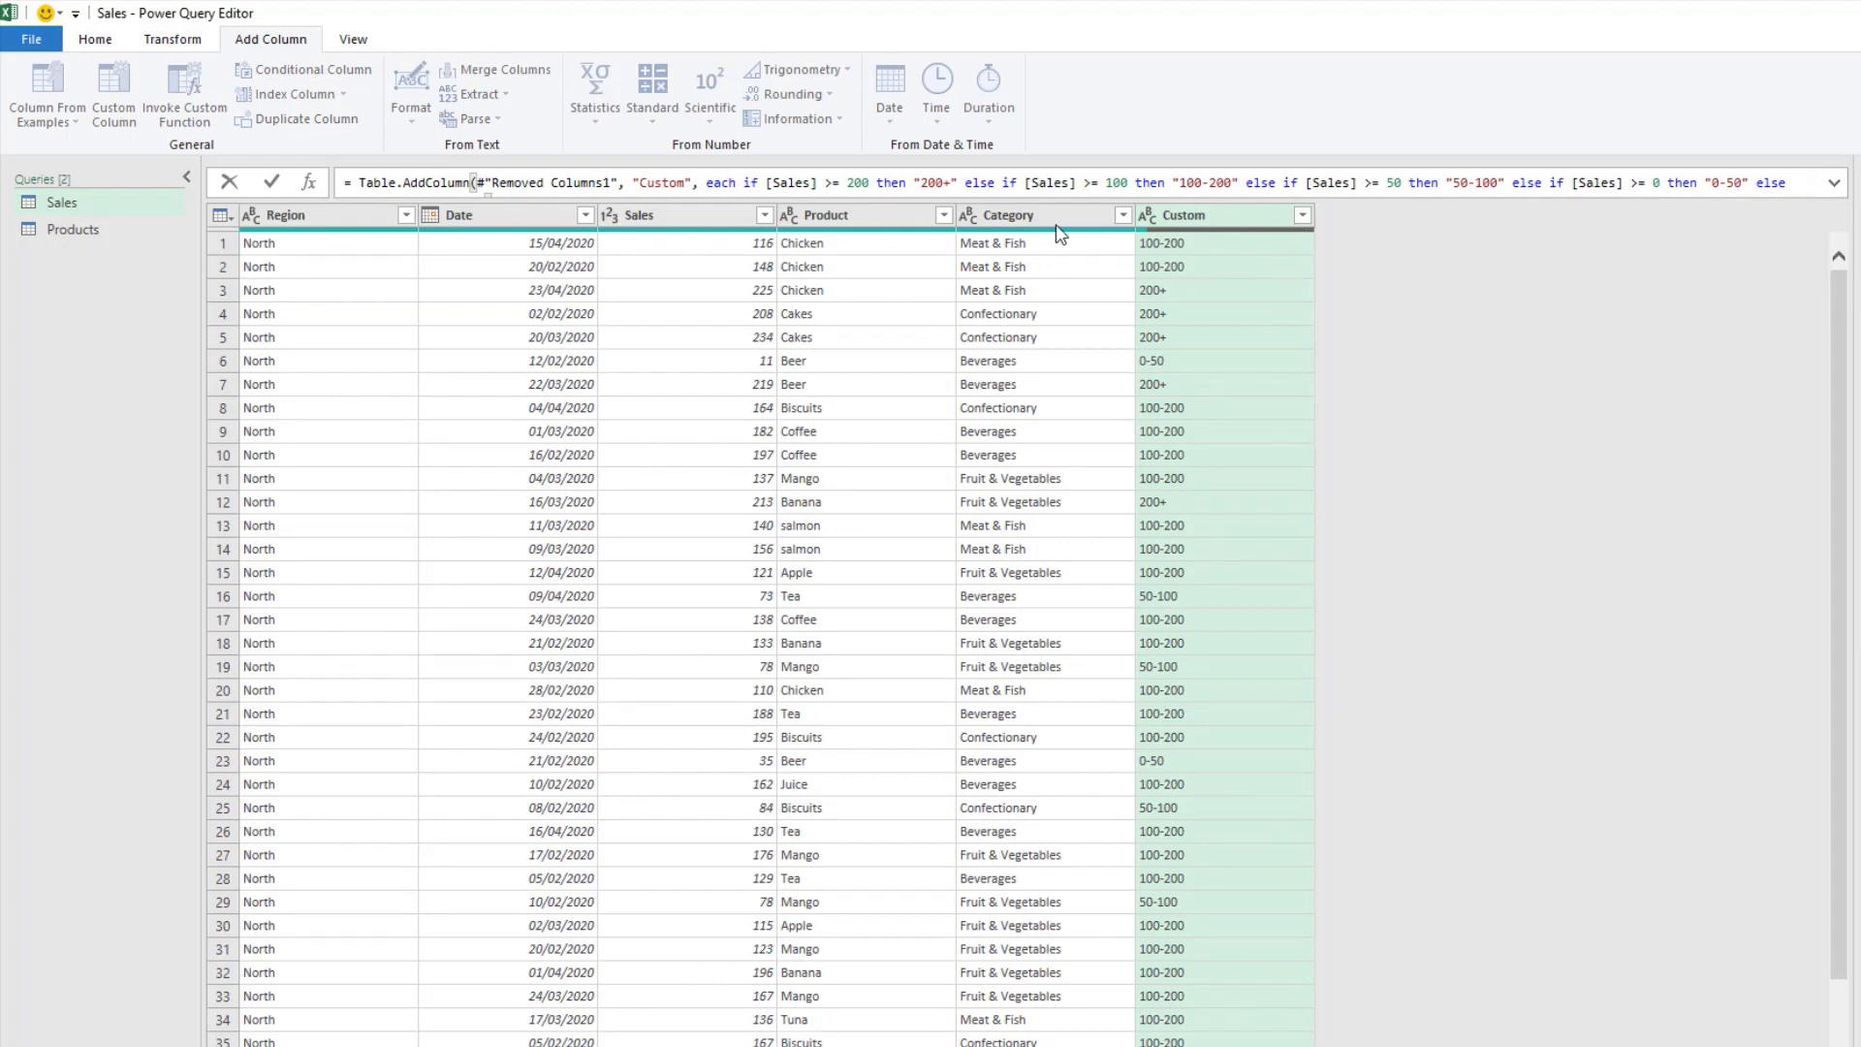
- Move the Sales column to the end of the table, after the Custom column
click(692, 222)
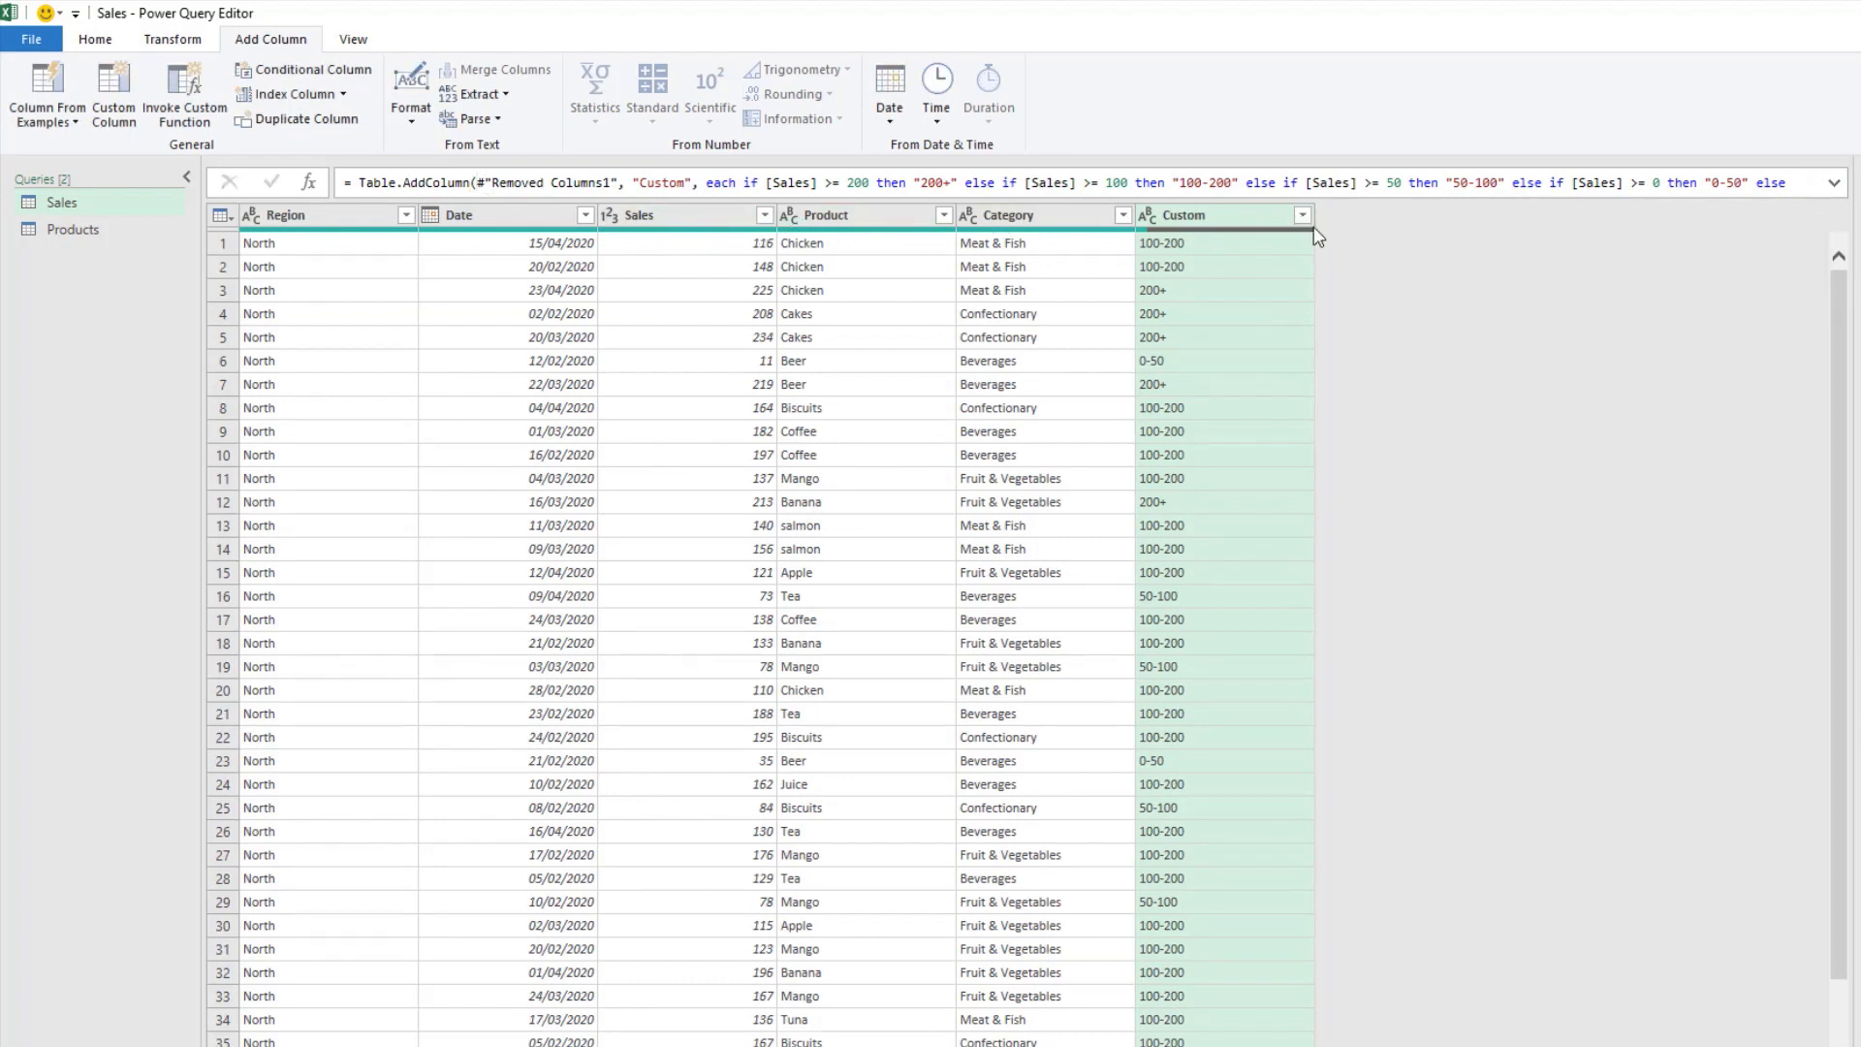
click(734, 218)
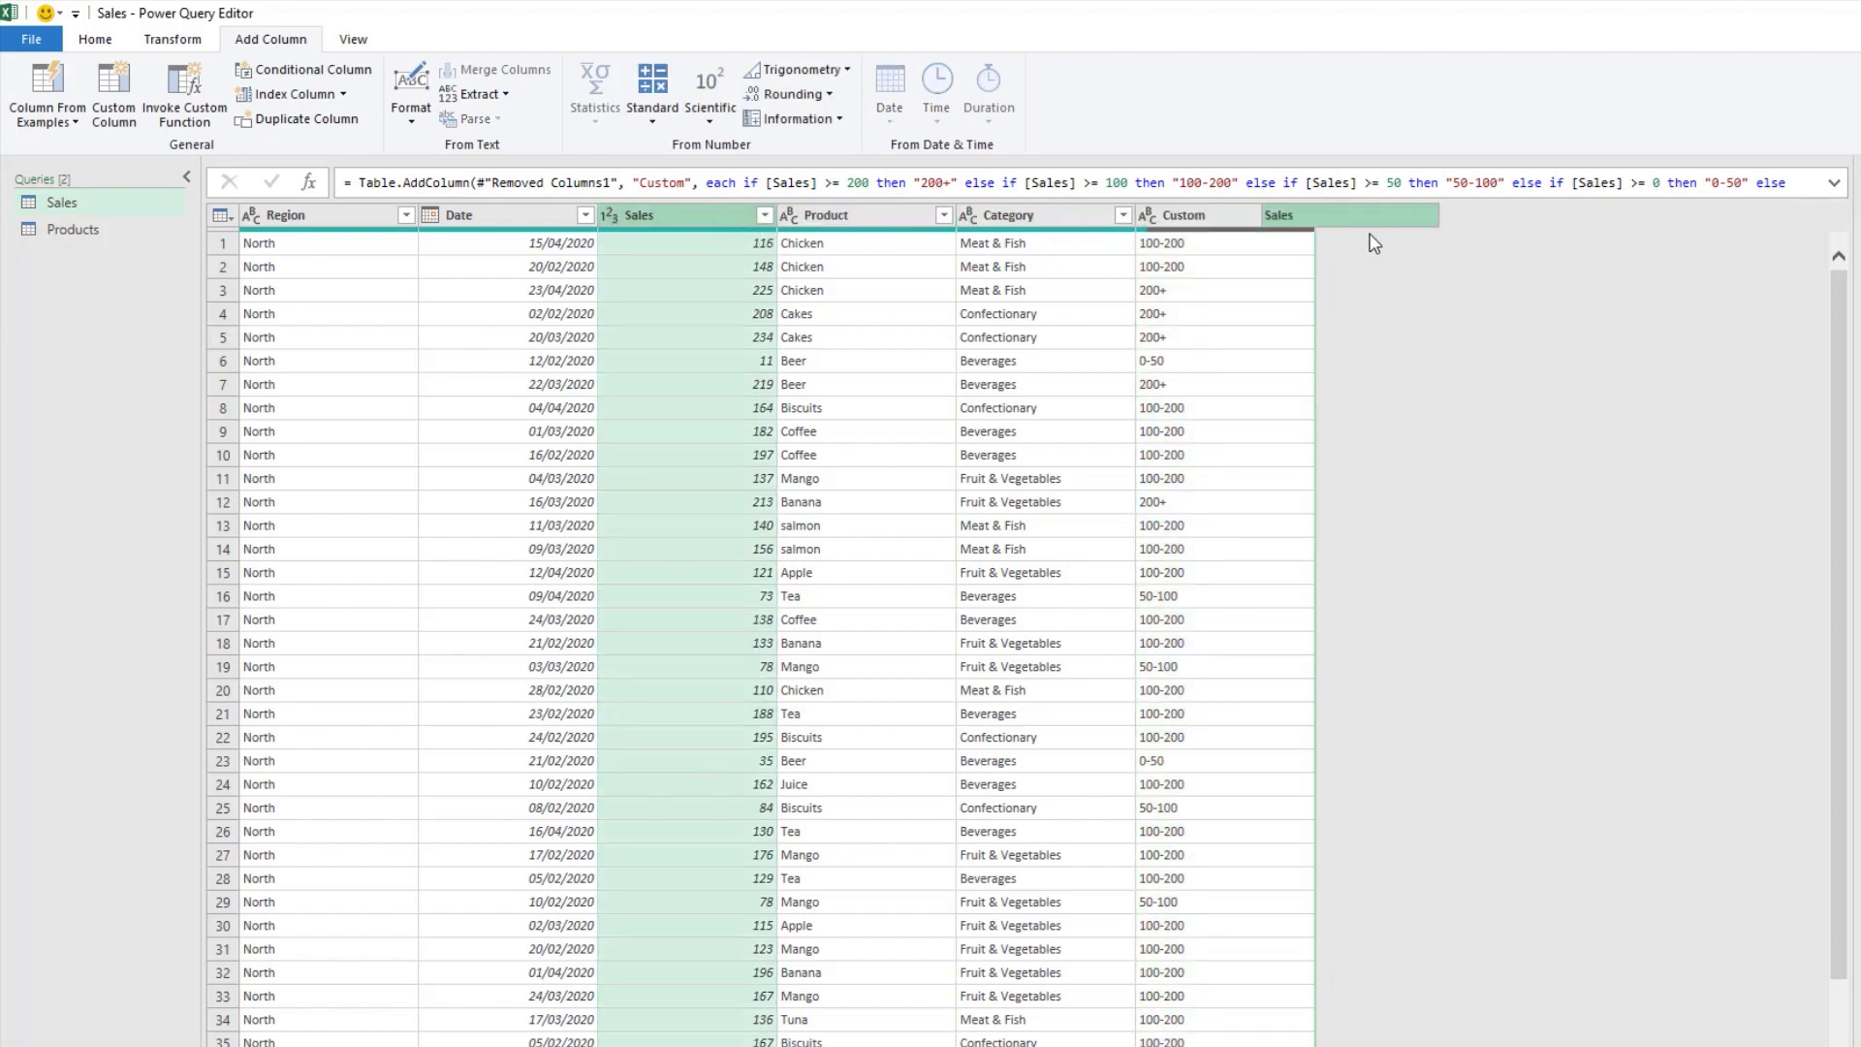
drag(1375, 244, 1374, 243)
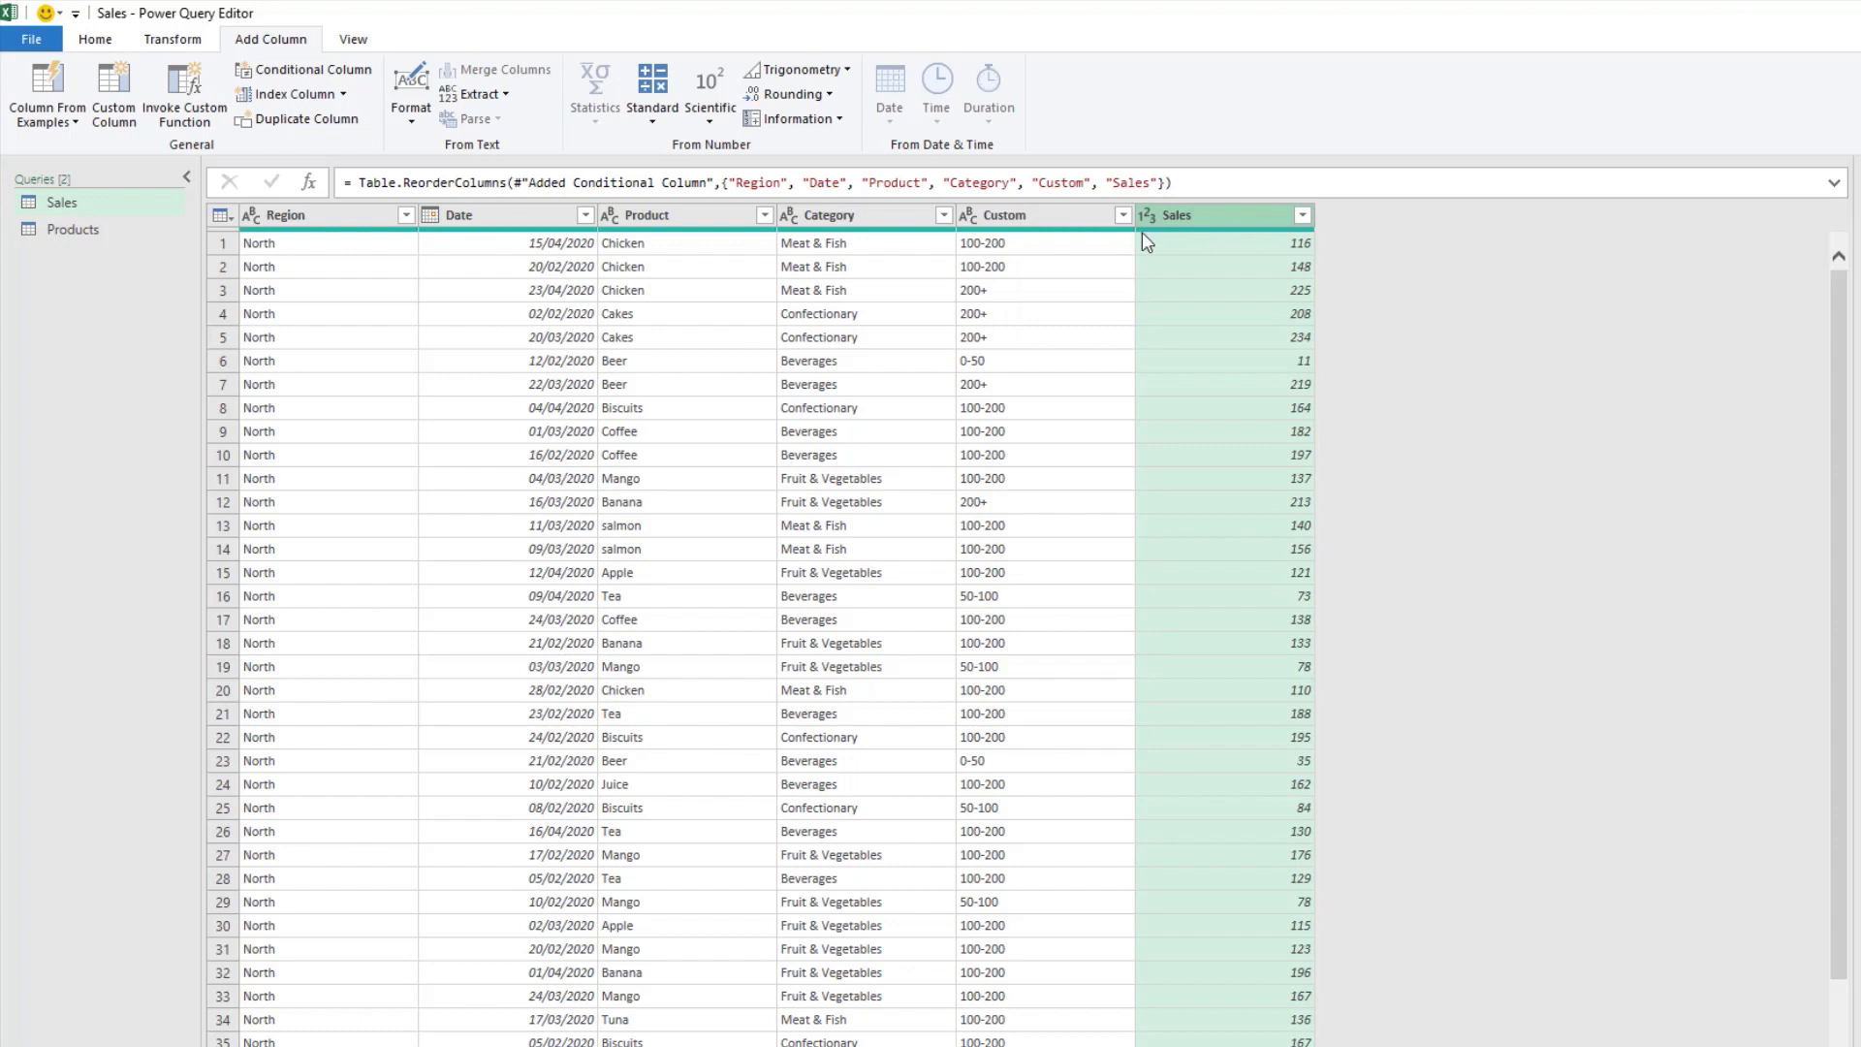
- Rename the Custom column as Order Size, then close the query editor and load the Sales query to the worksheet
double_click(1043, 215)
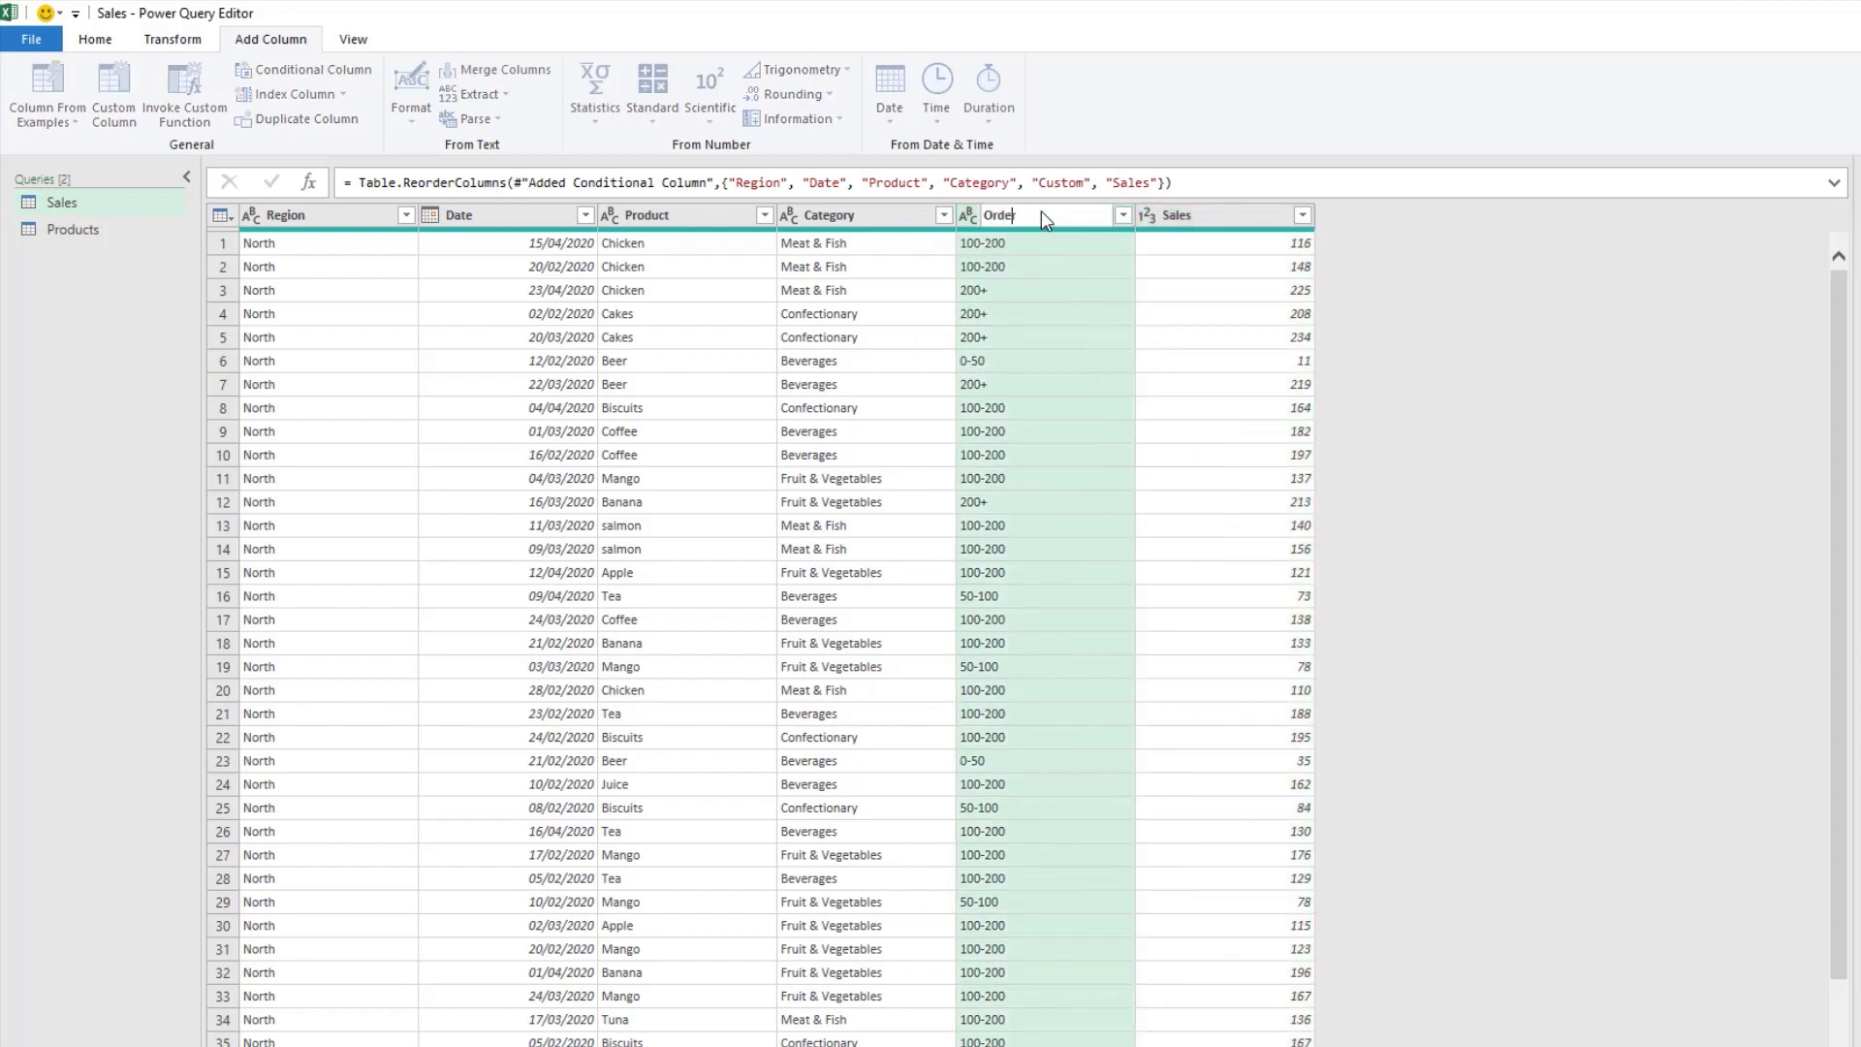
key(Return)
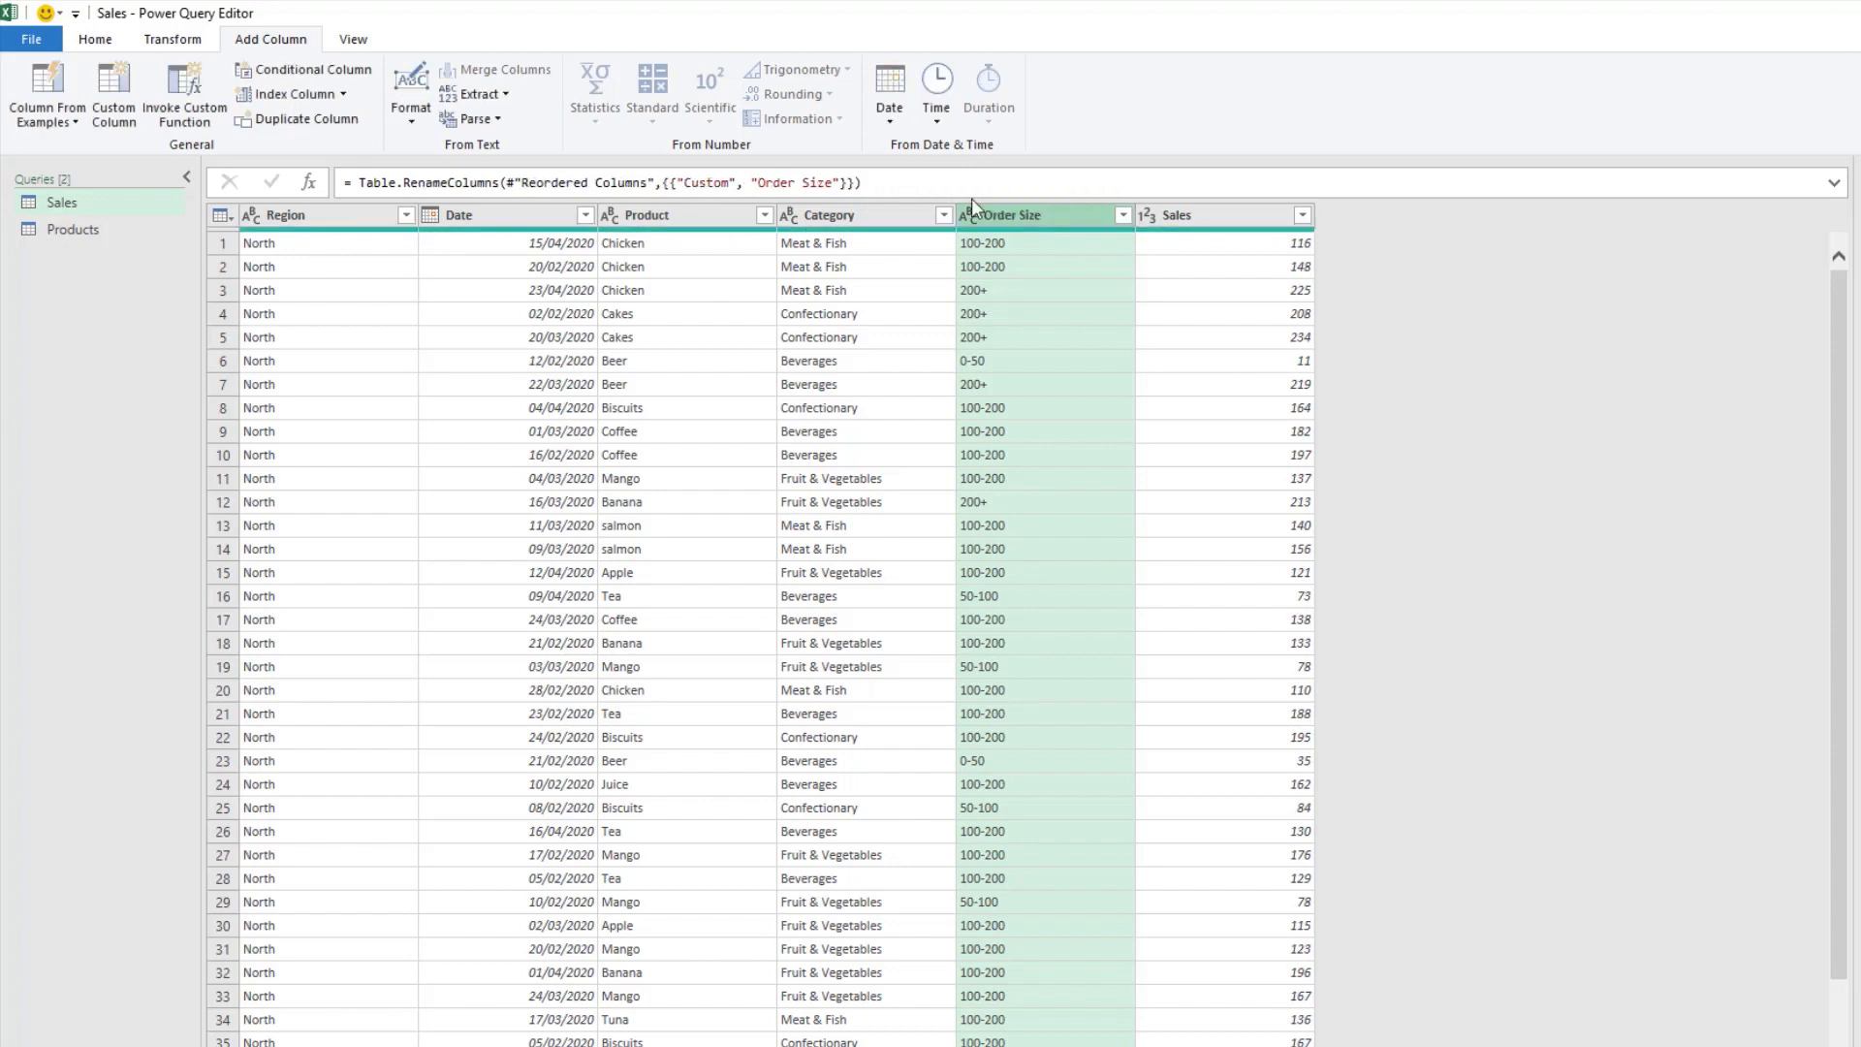
click(95, 39)
click(27, 90)
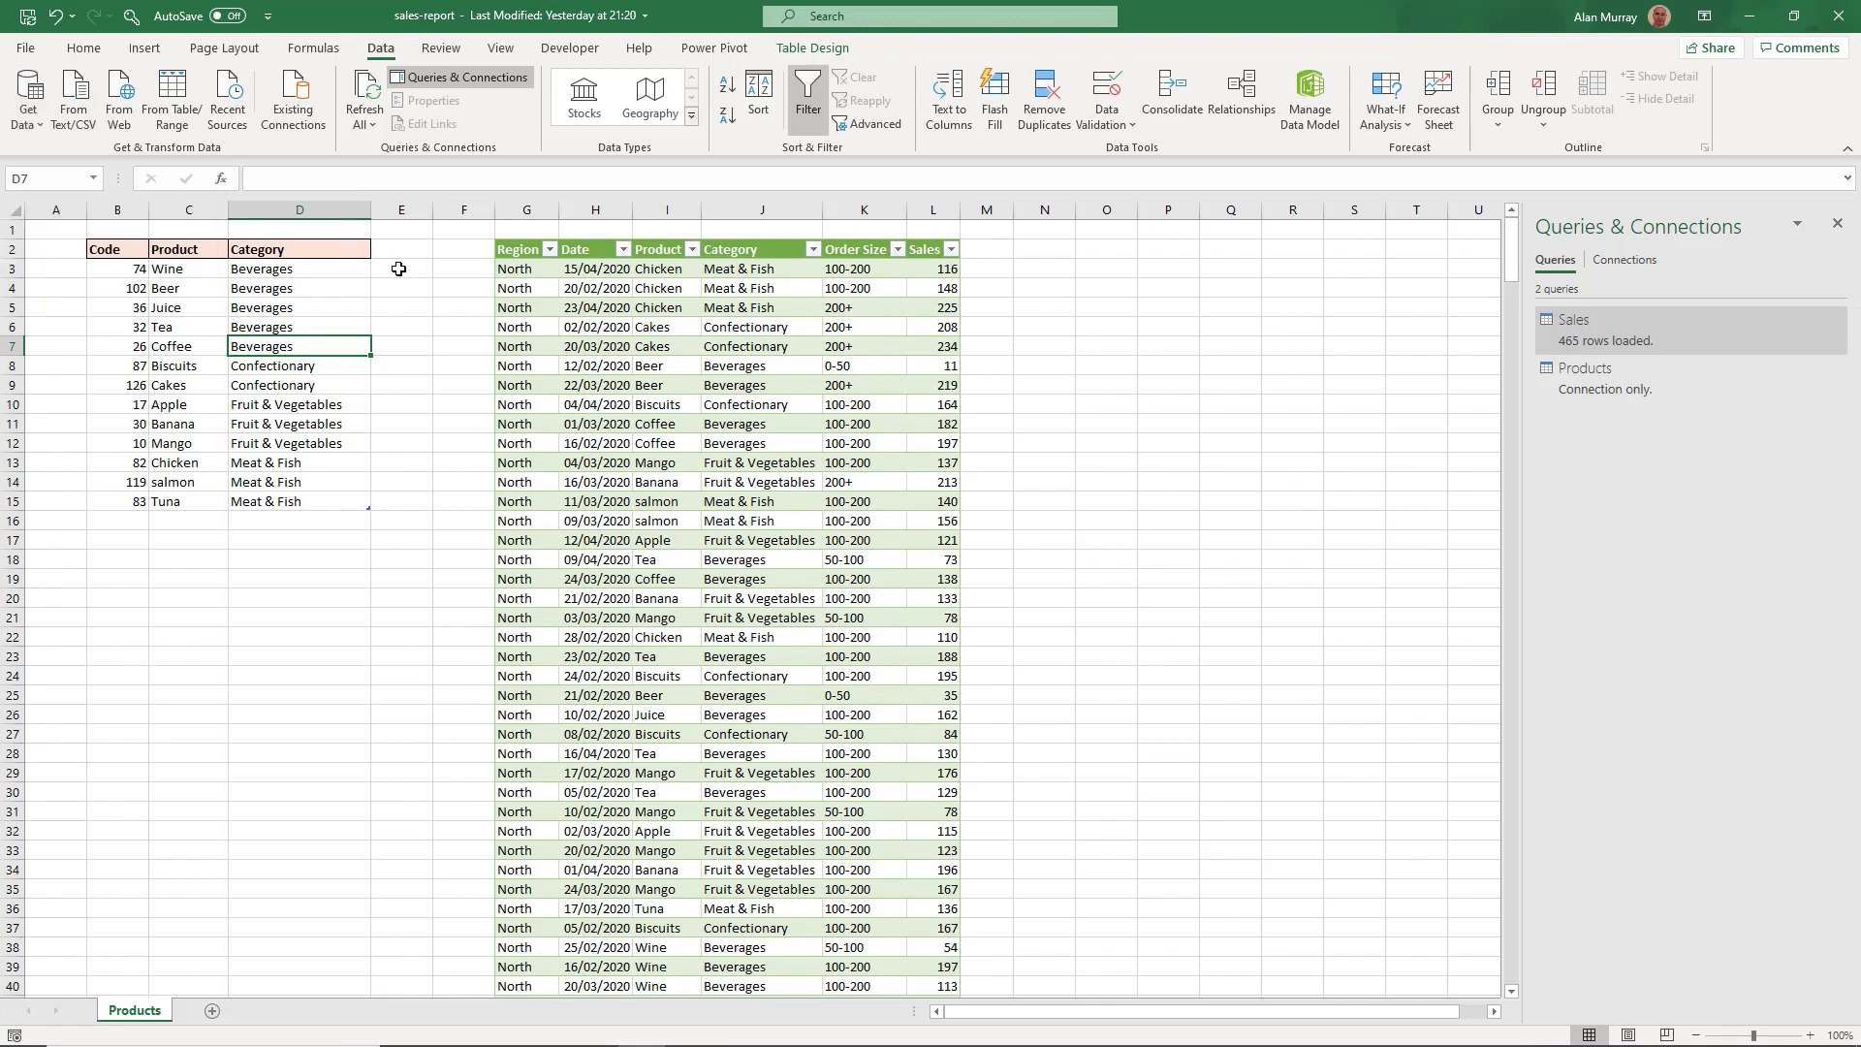
- Create a PivotTable from the Sales table on a new worksheet
click(616, 369)
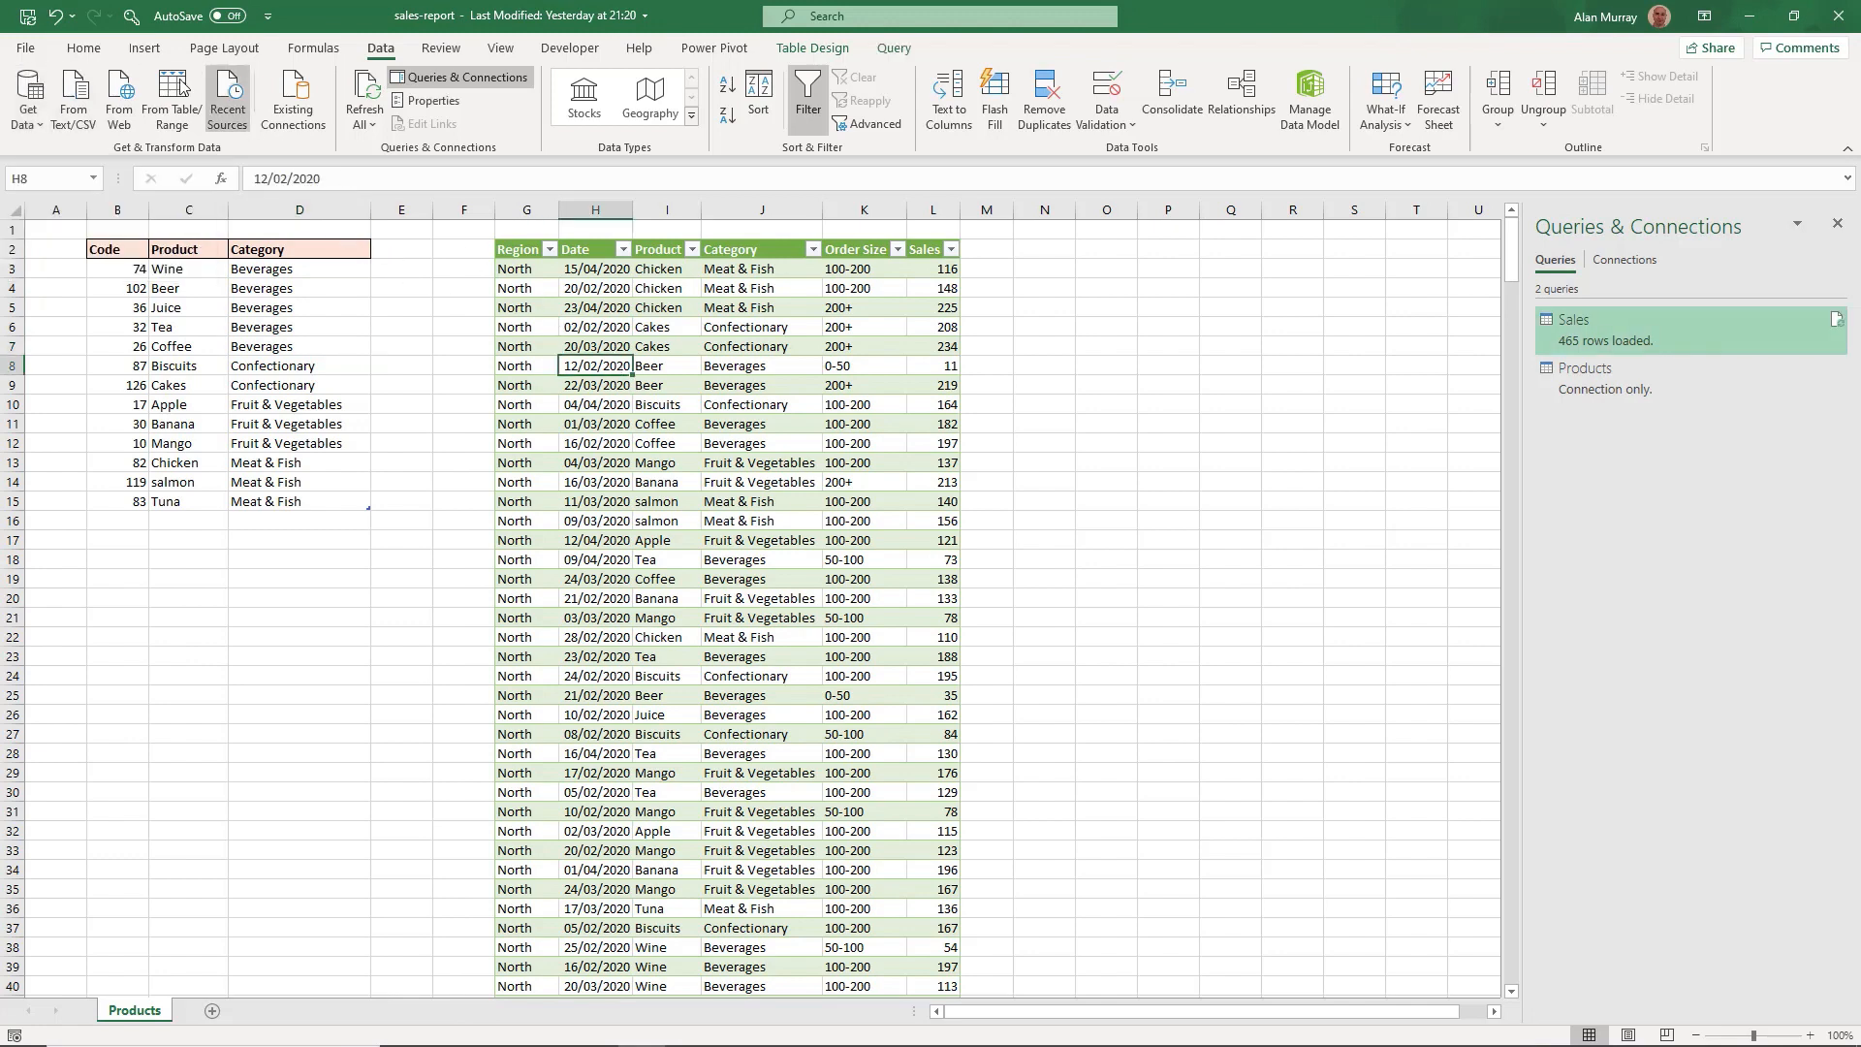
click(145, 48)
click(35, 95)
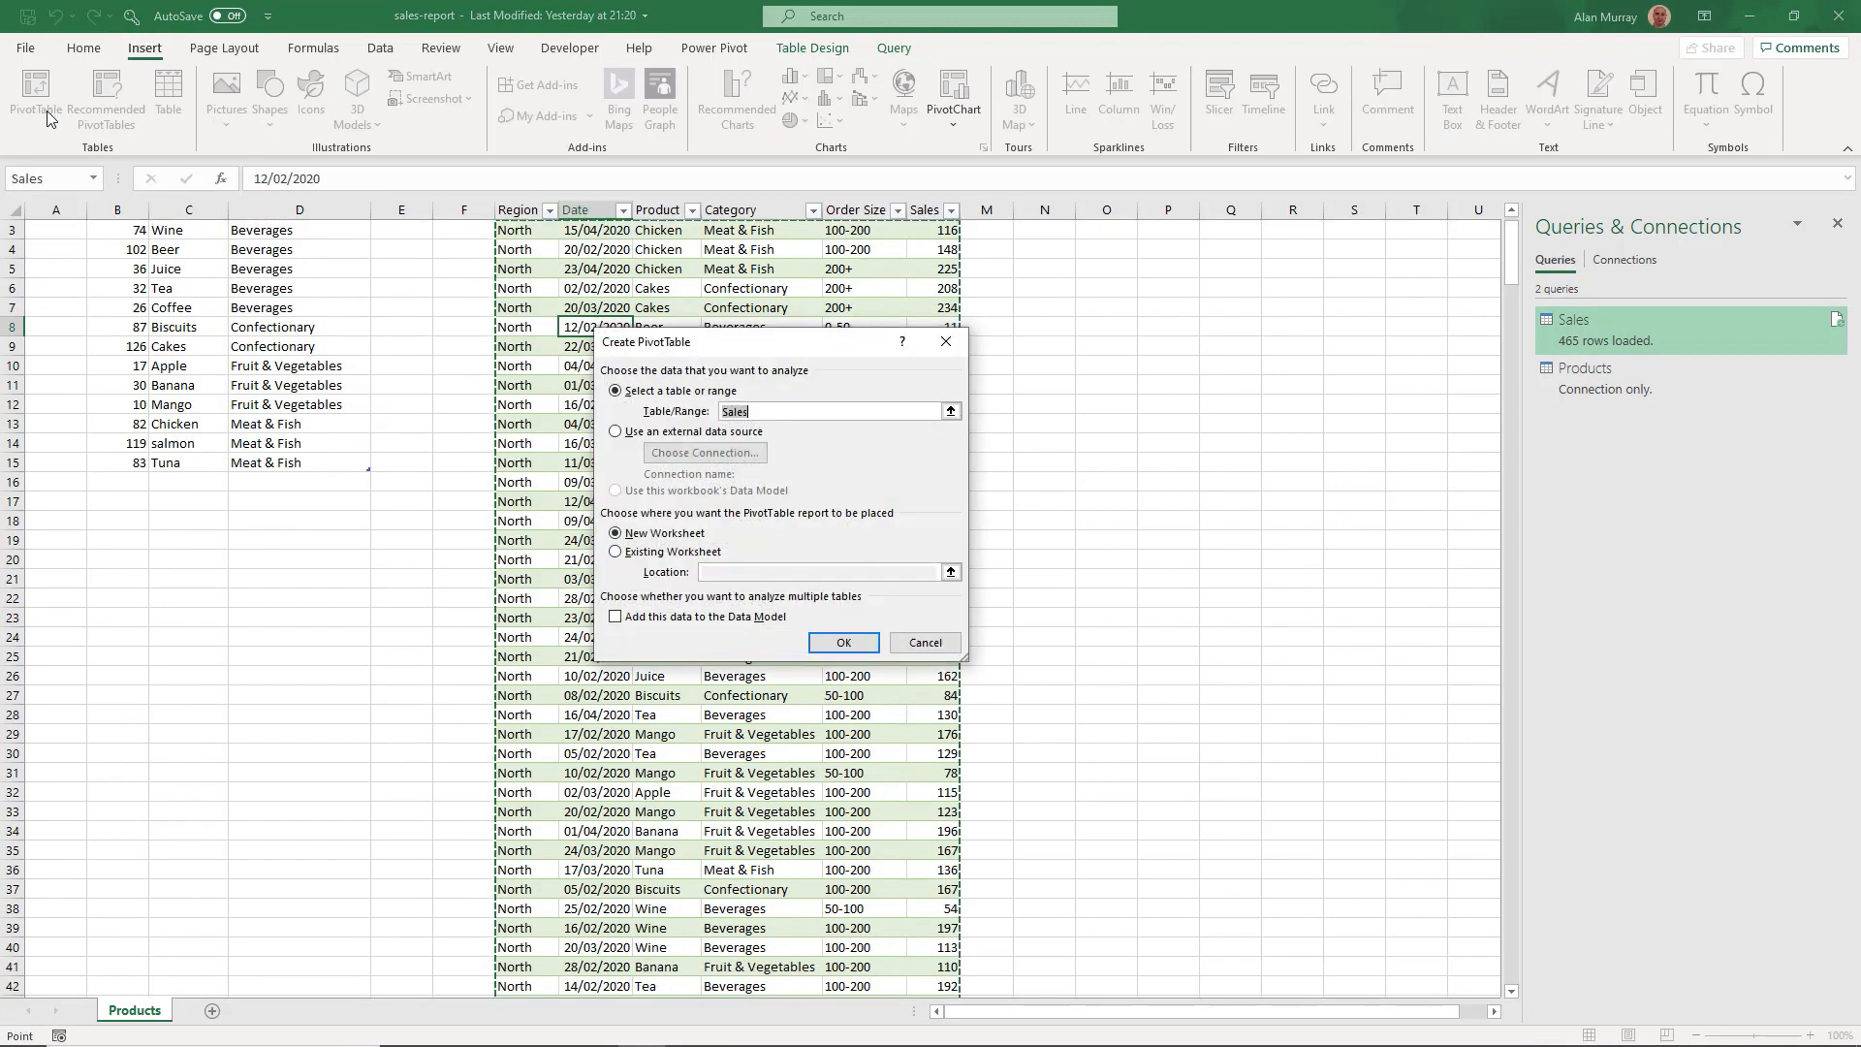
click(825, 645)
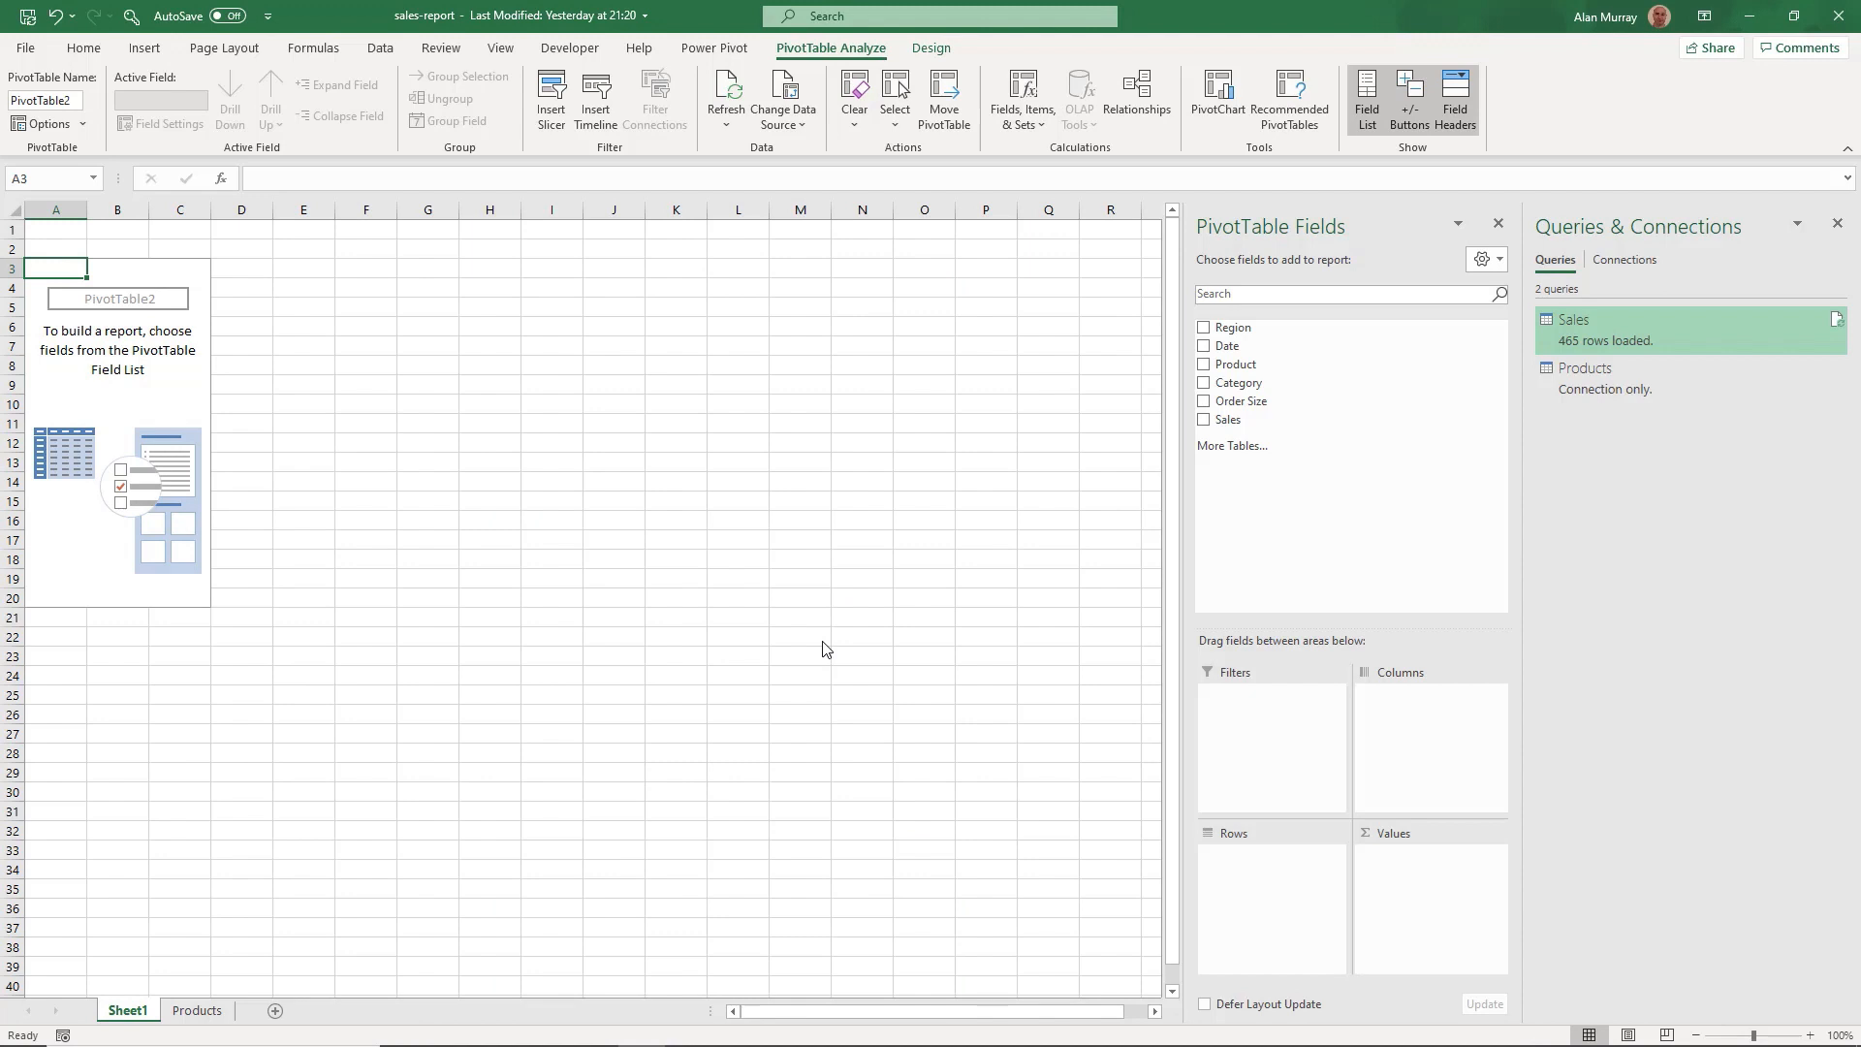
- Build the PivotTable with Category and then Product as rows and Sales as the summed values
drag(1239, 383, 1263, 851)
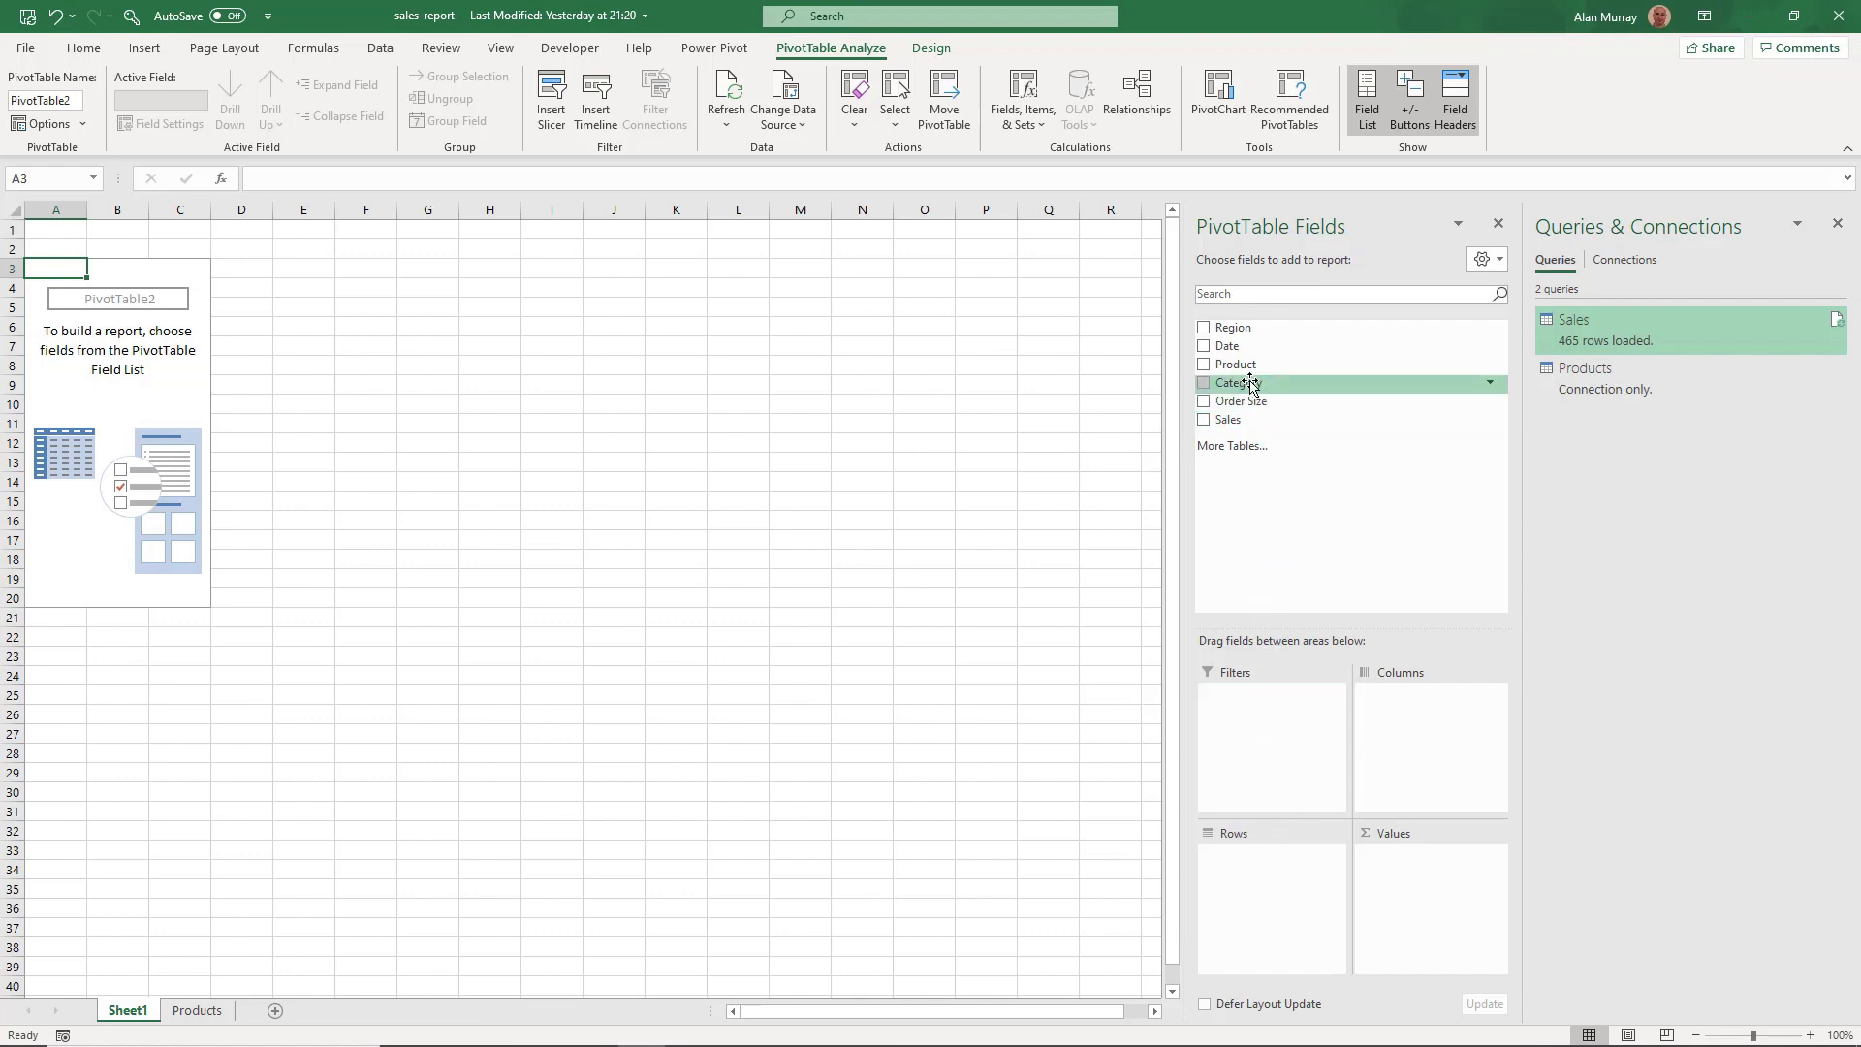
drag(1244, 383, 1267, 861)
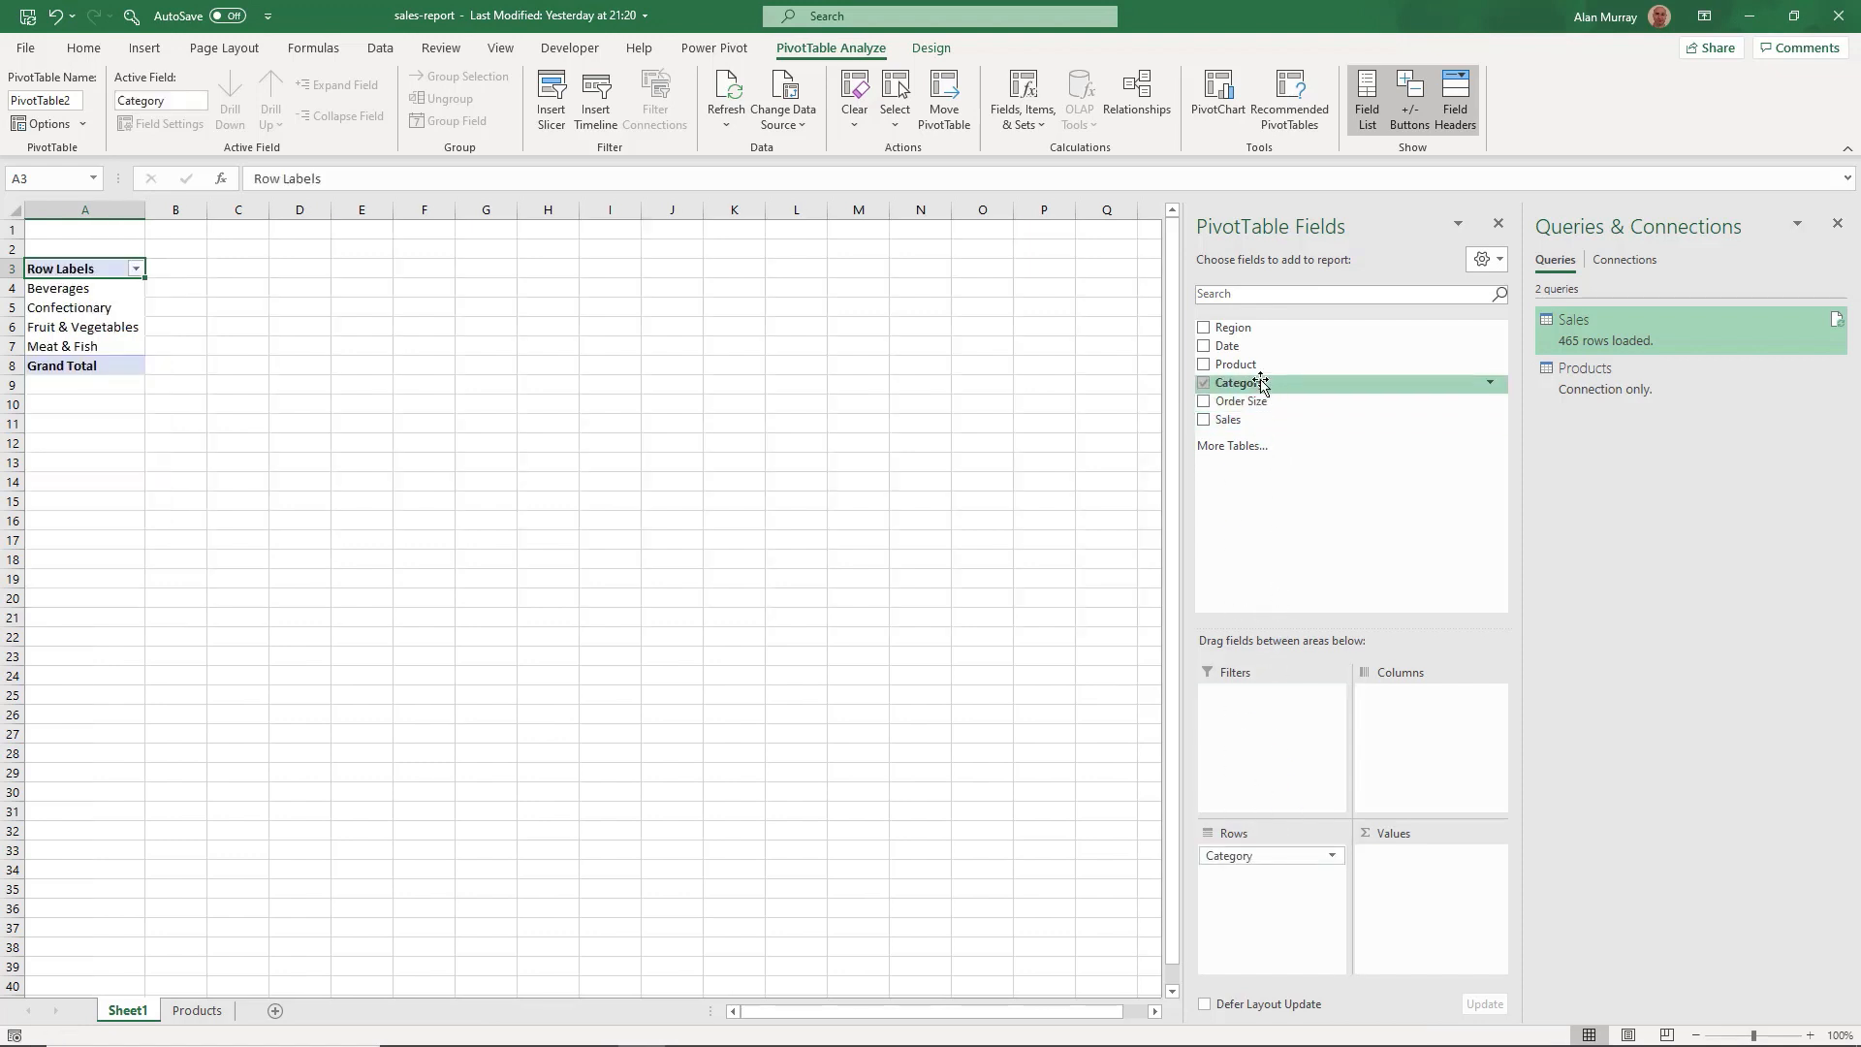
drag(1251, 368, 1272, 876)
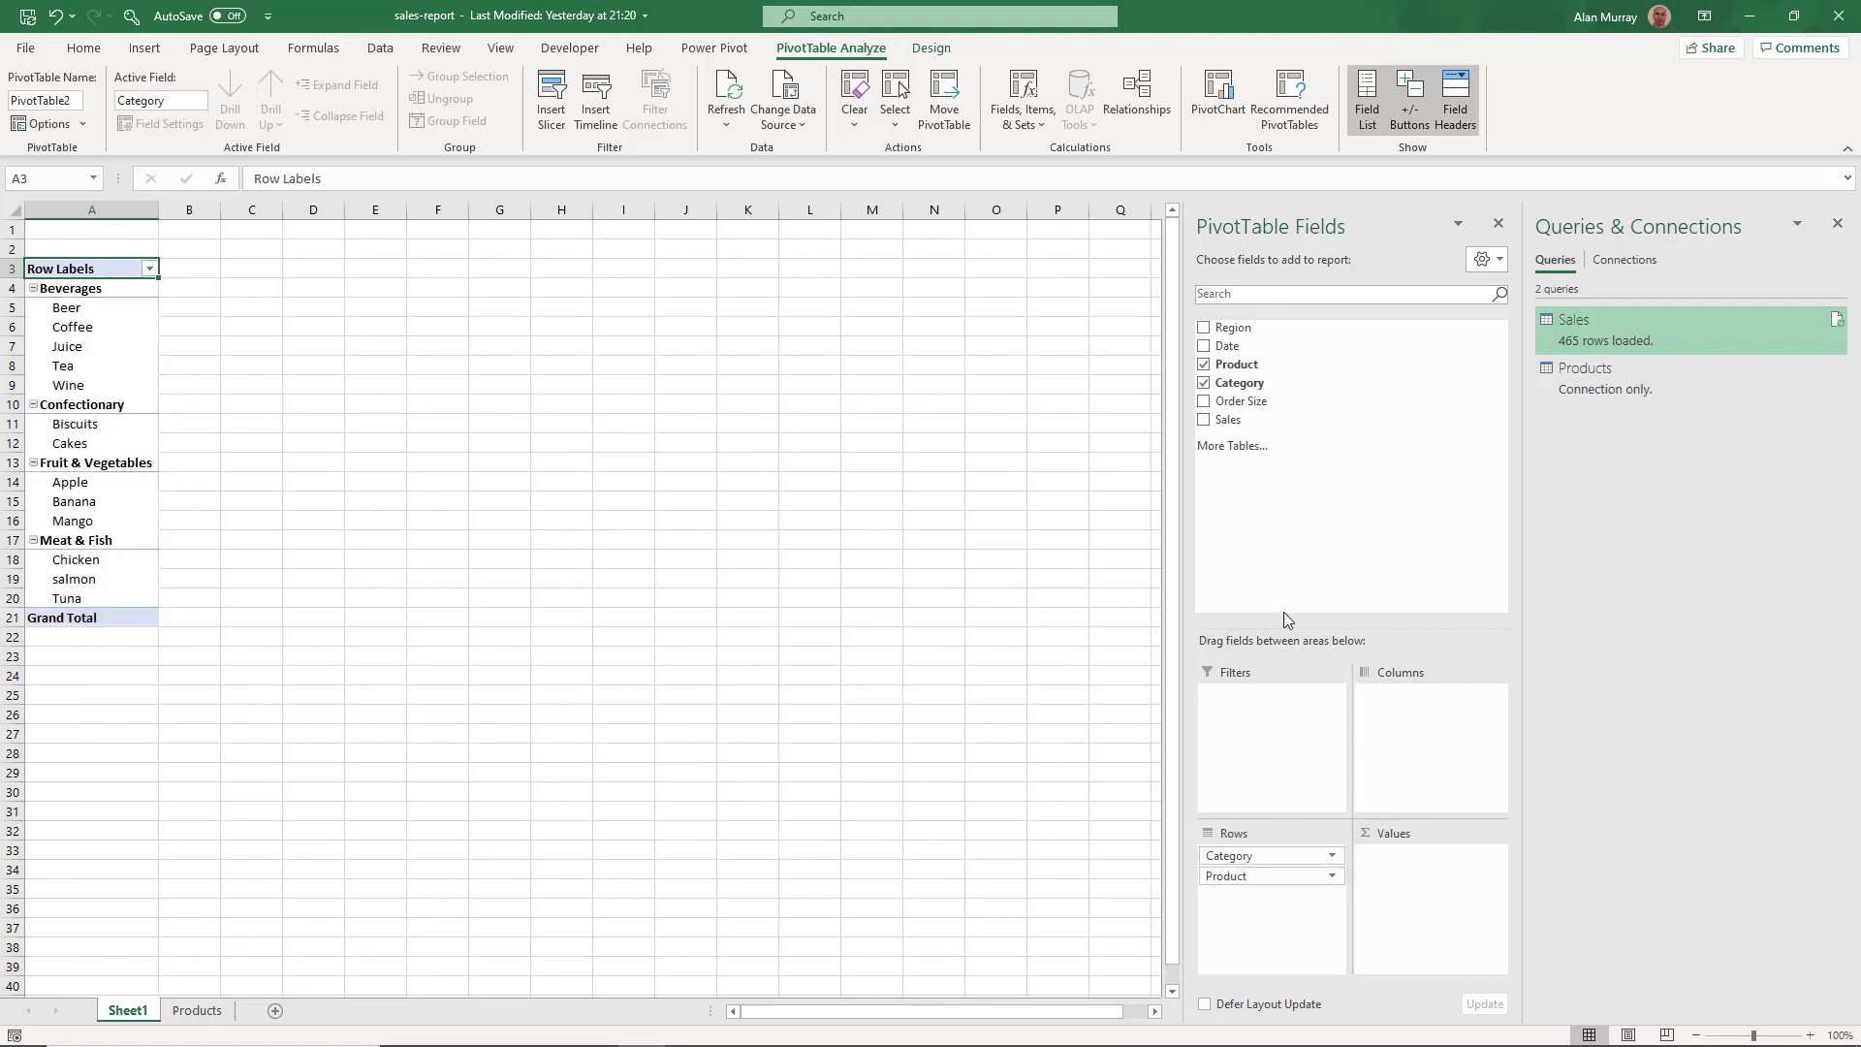
drag(1233, 420, 1391, 862)
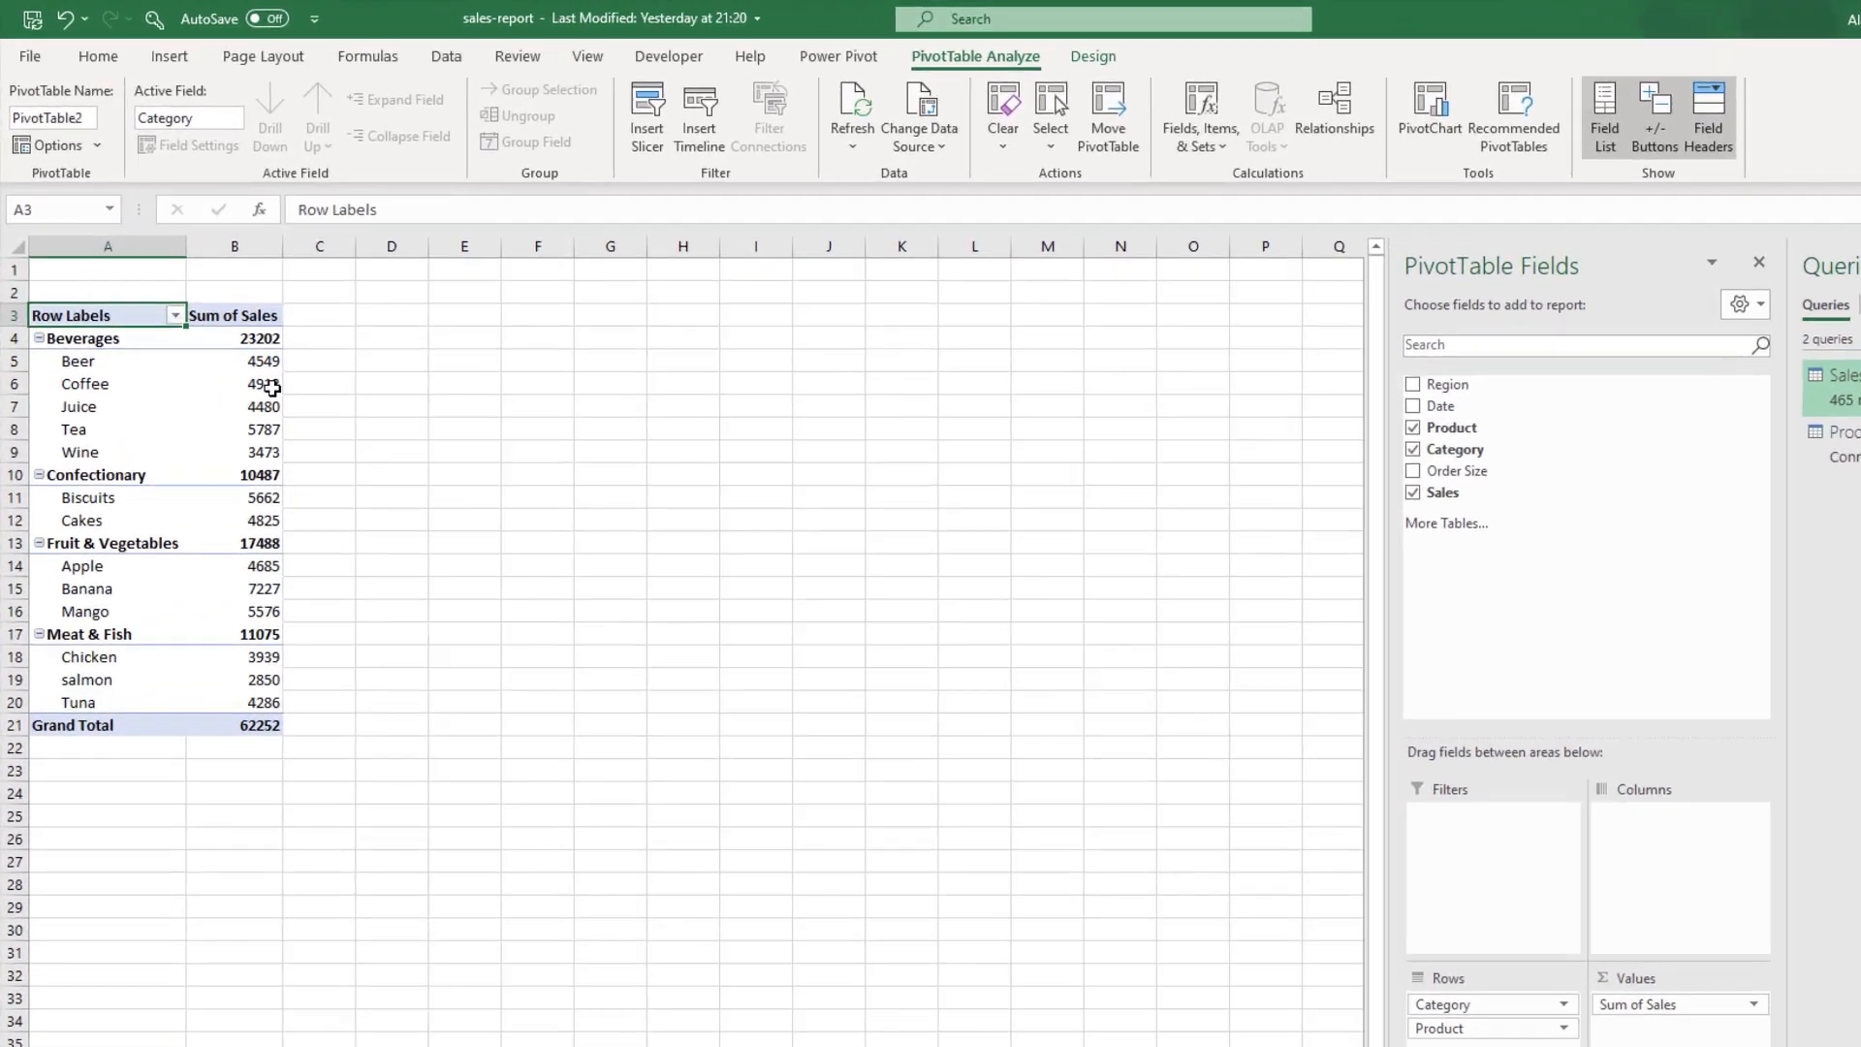
- Format the PivotTable's sales values as Number with a thousands separator and 0 decimal places
right_click(234, 330)
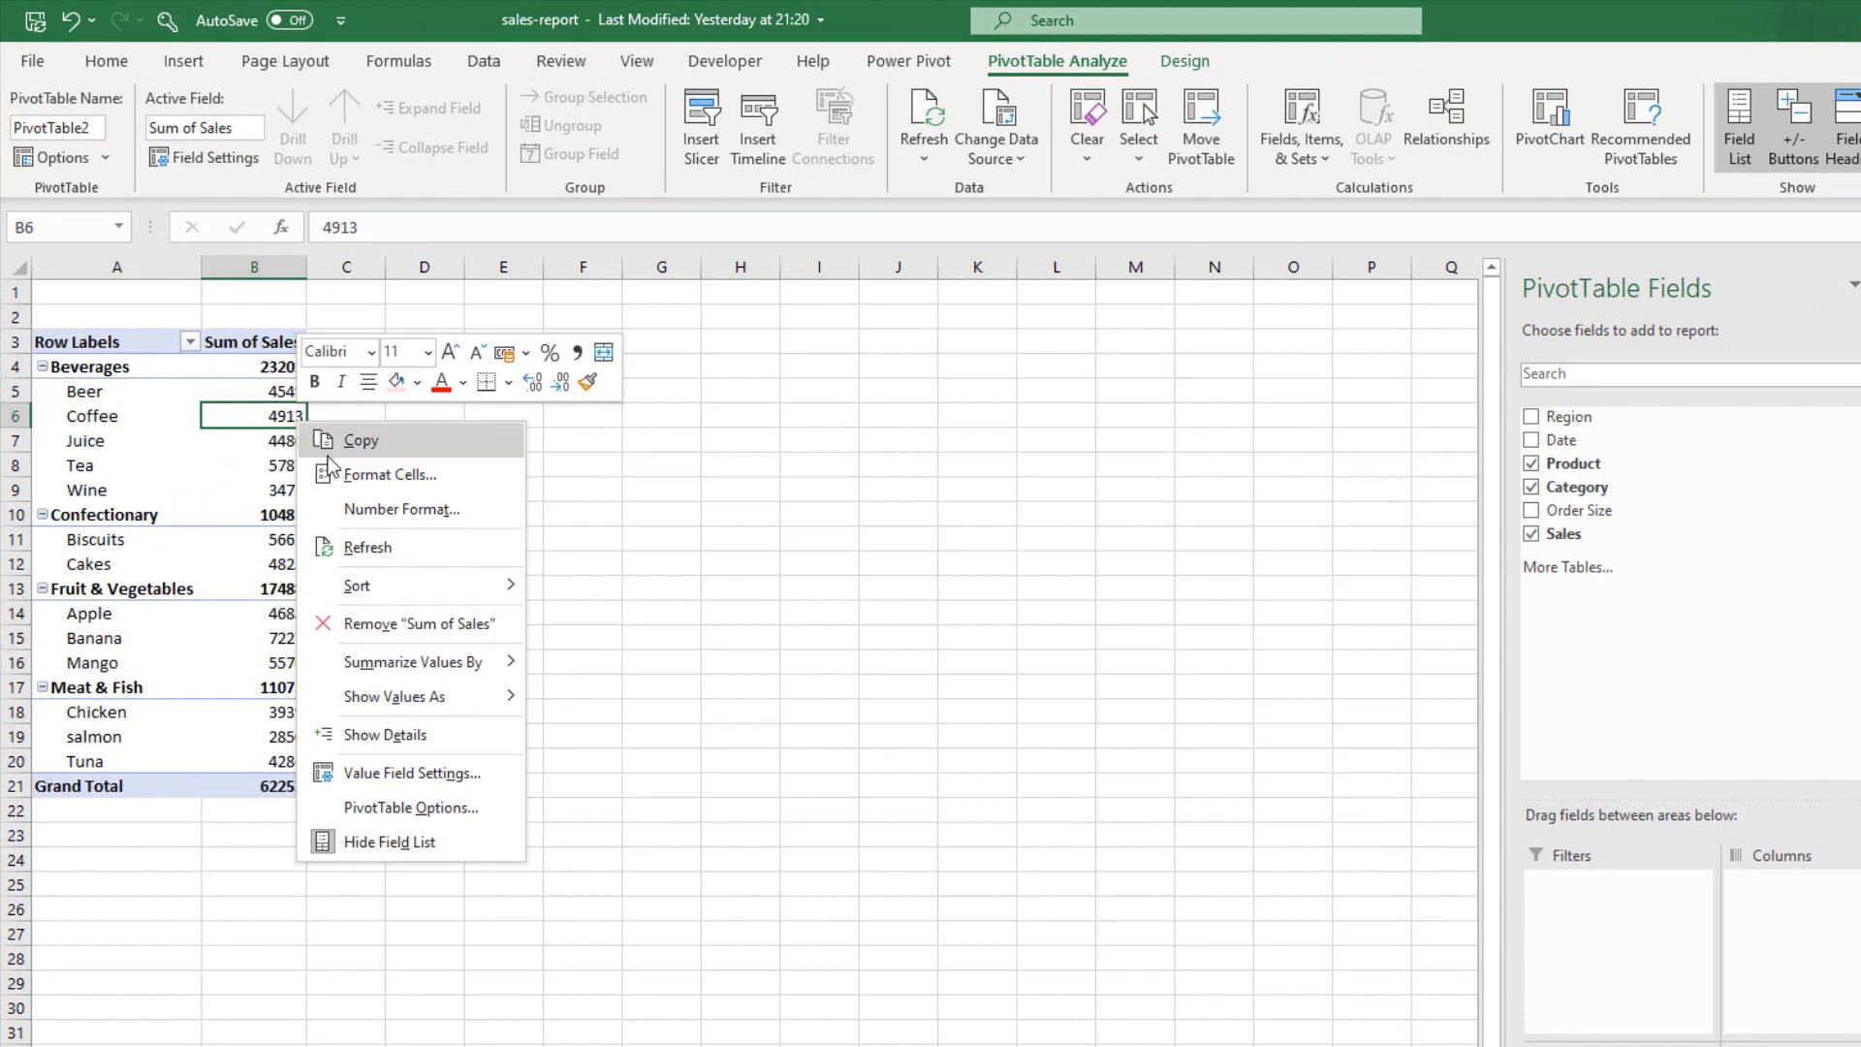
click(375, 518)
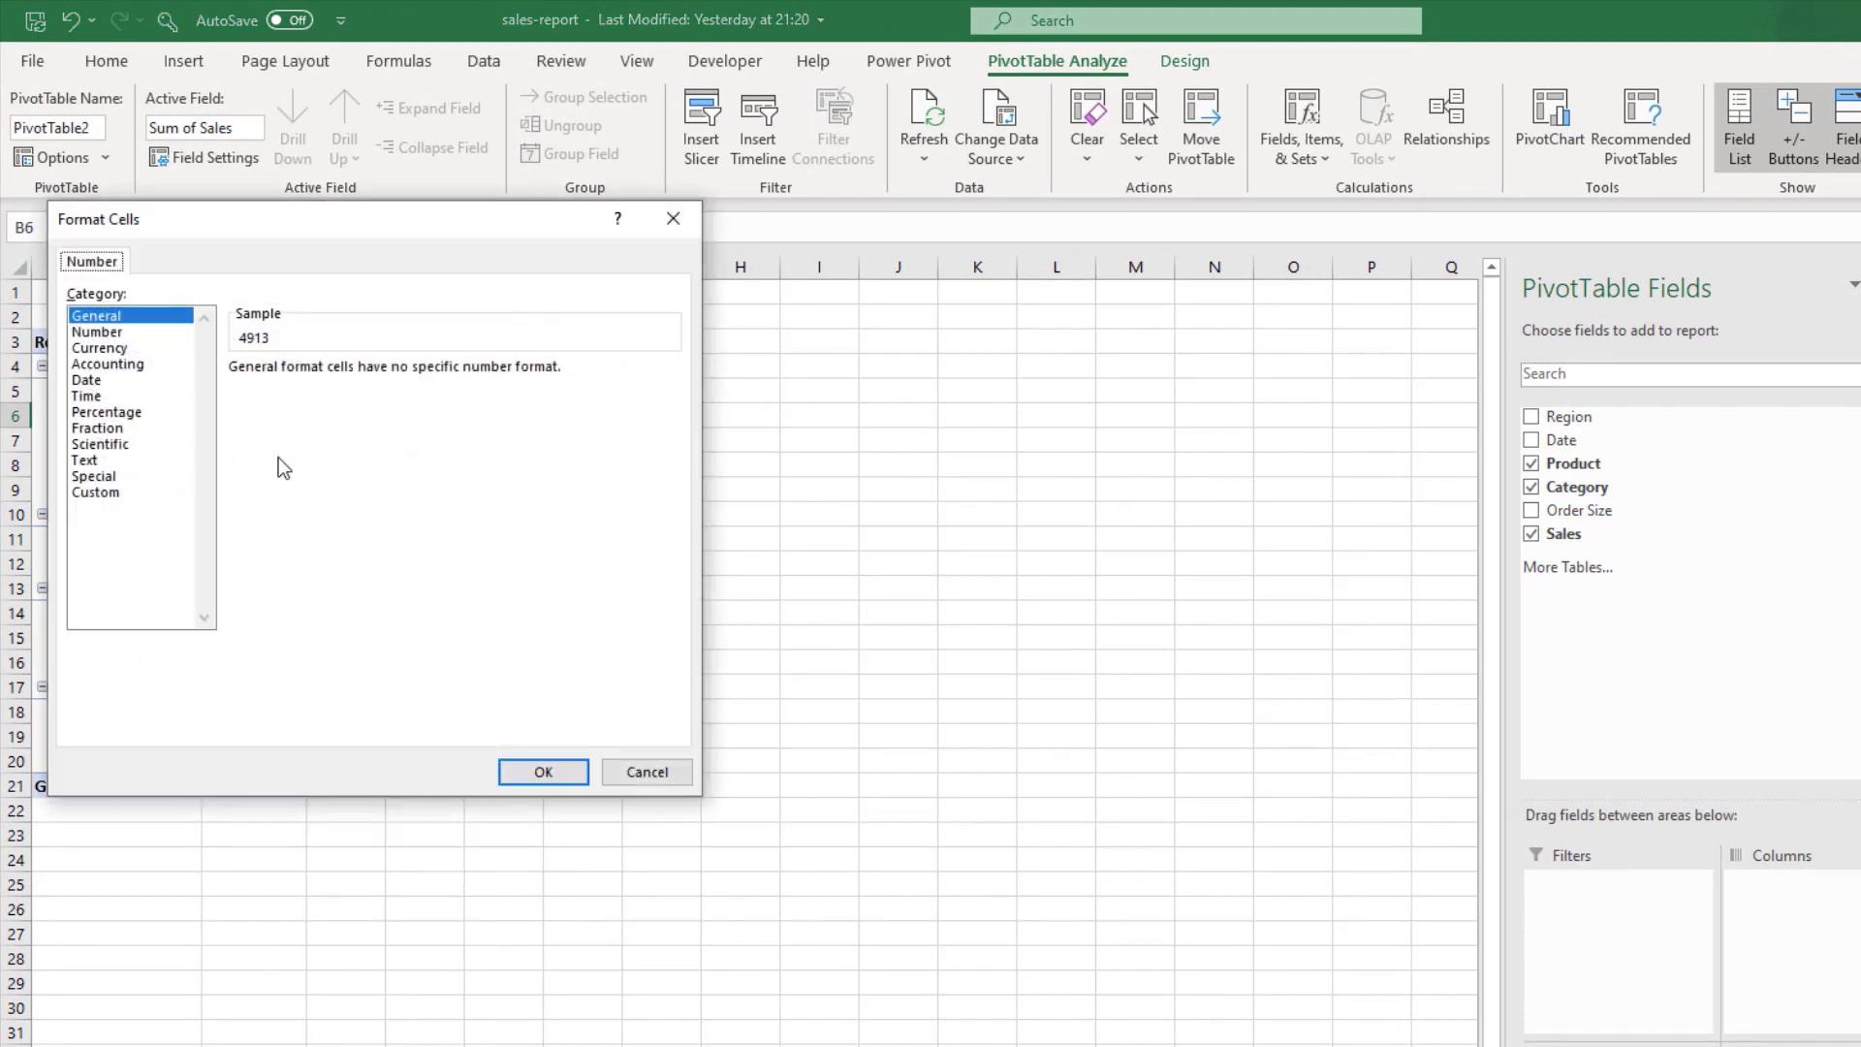
click(106, 332)
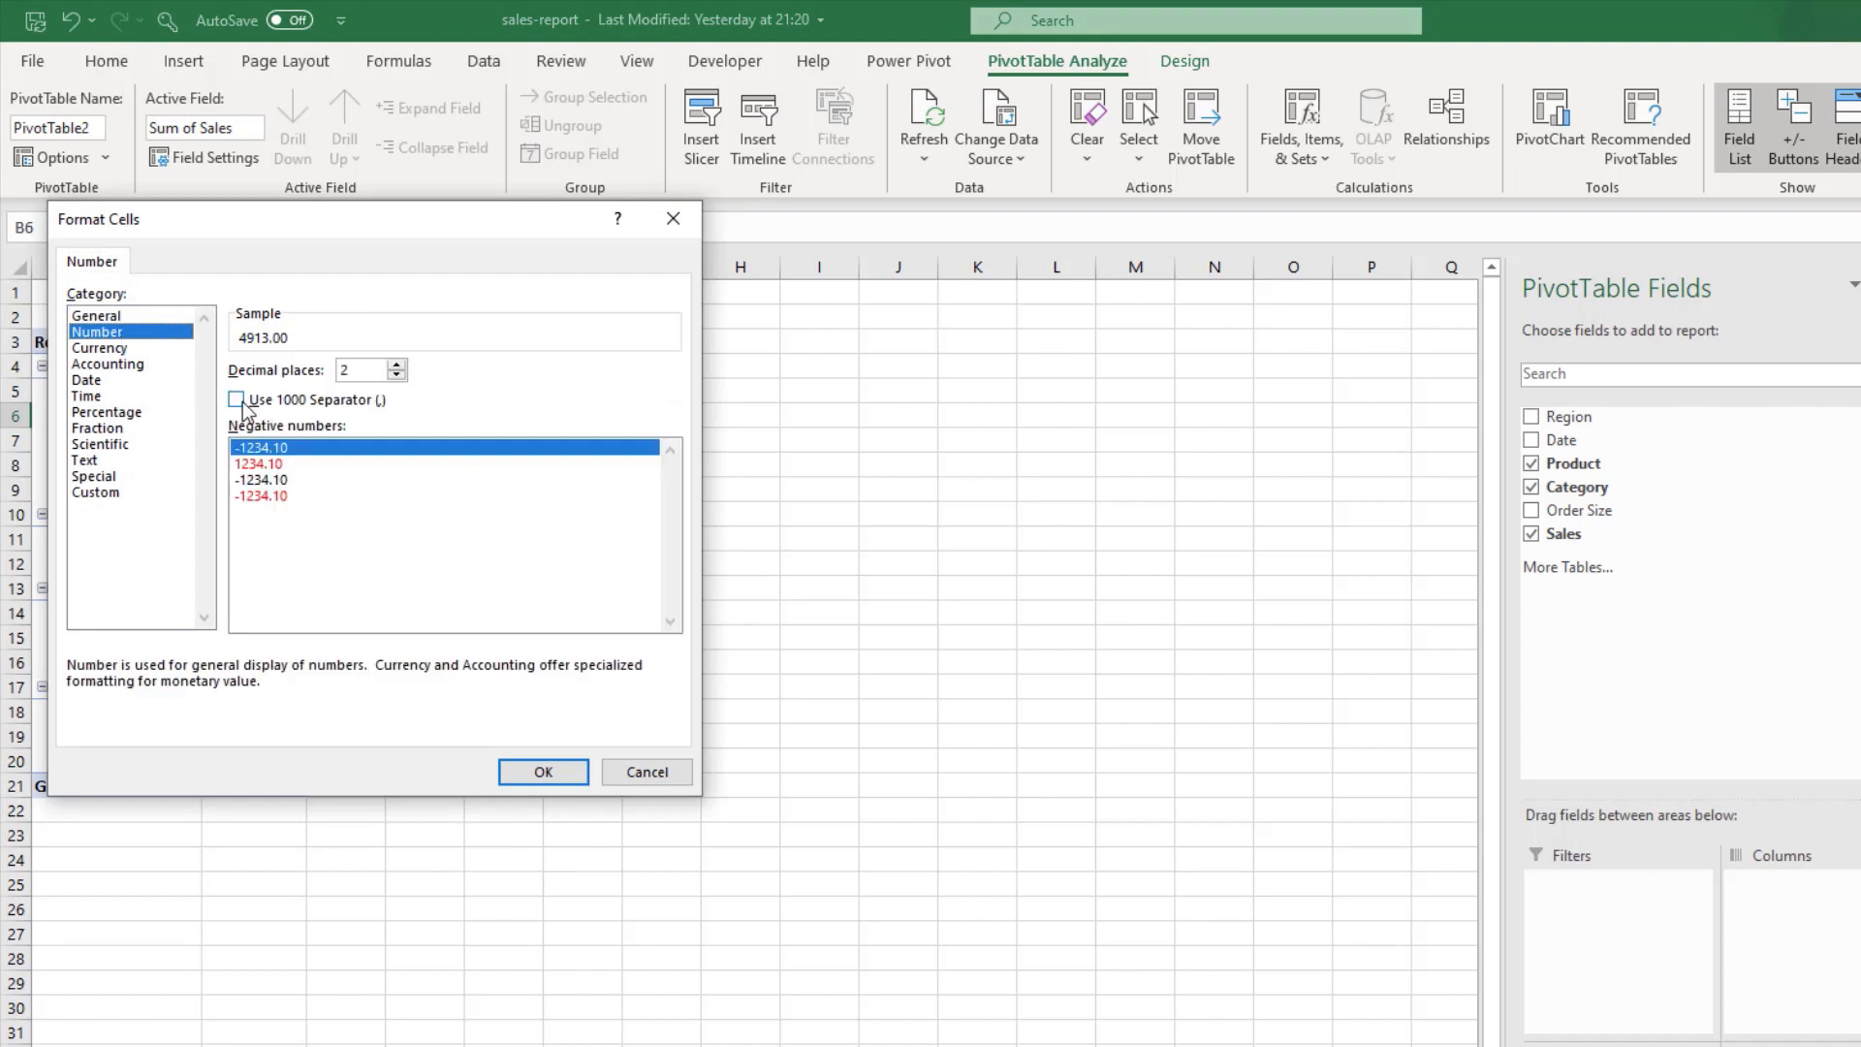
click(250, 404)
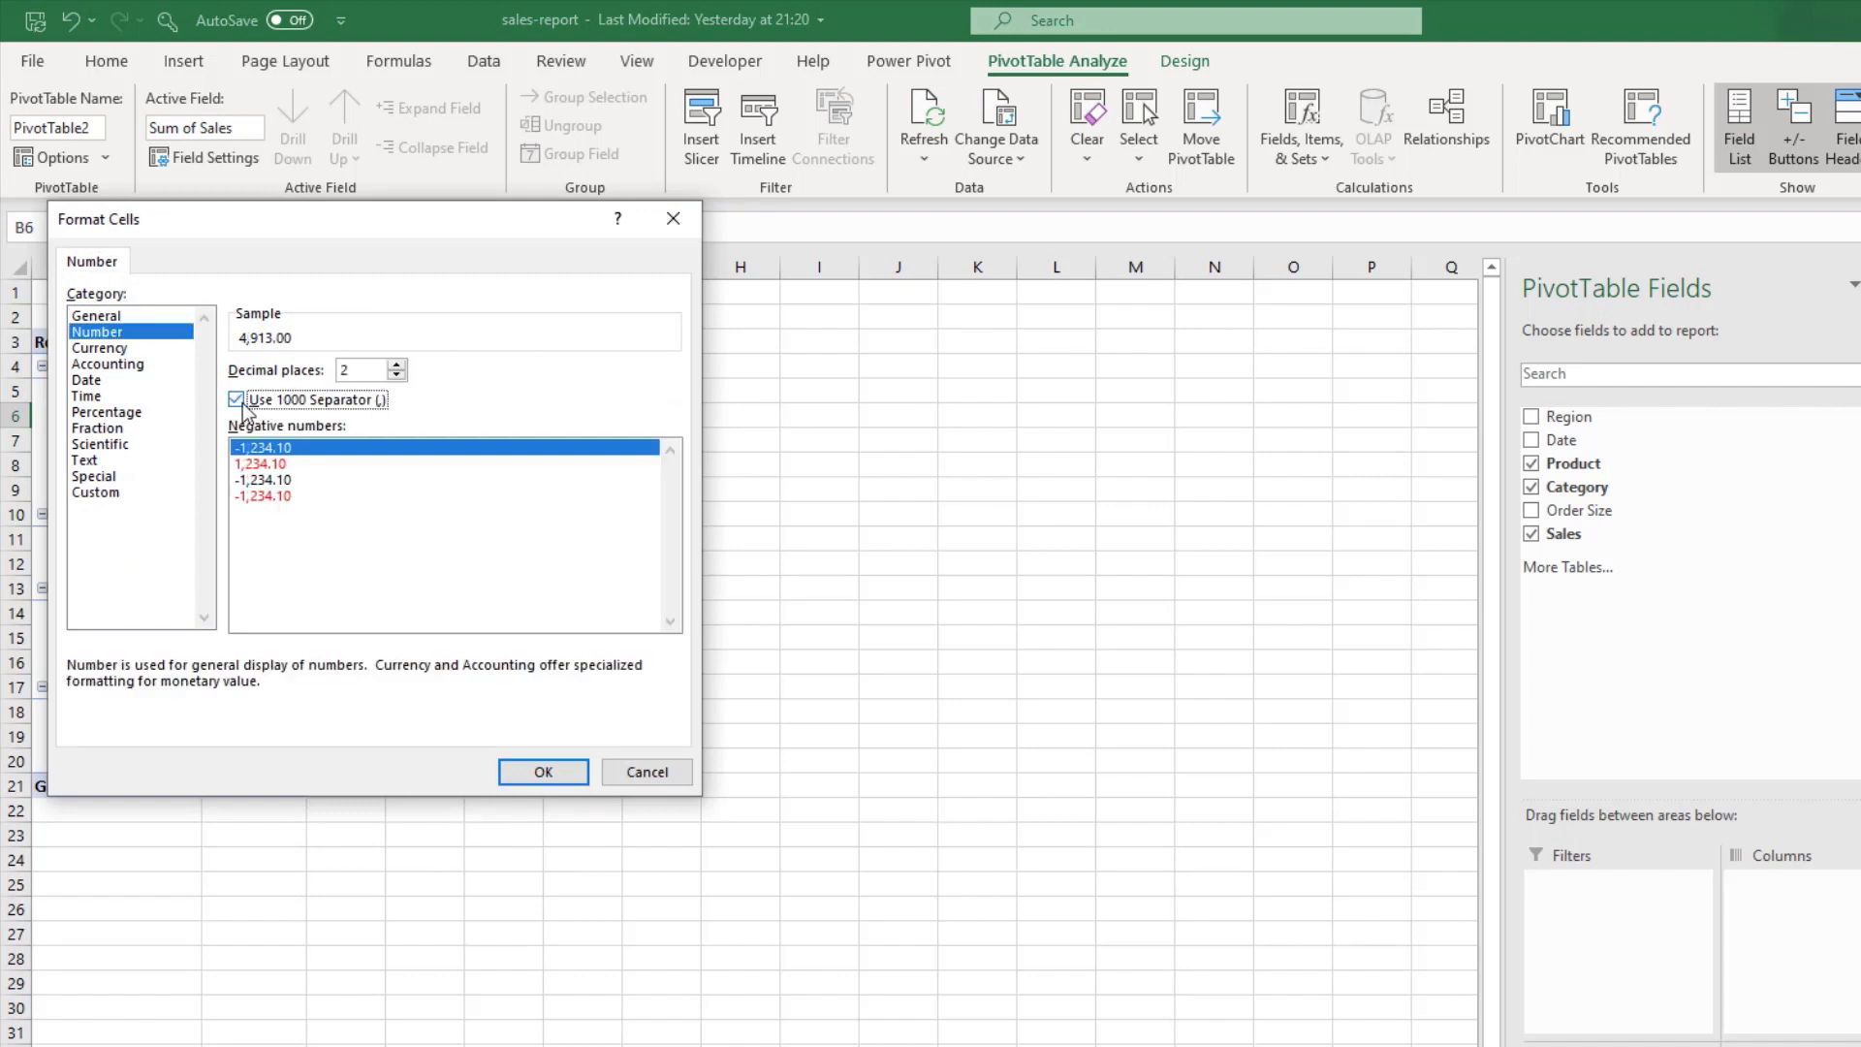
click(396, 376)
click(397, 376)
click(543, 773)
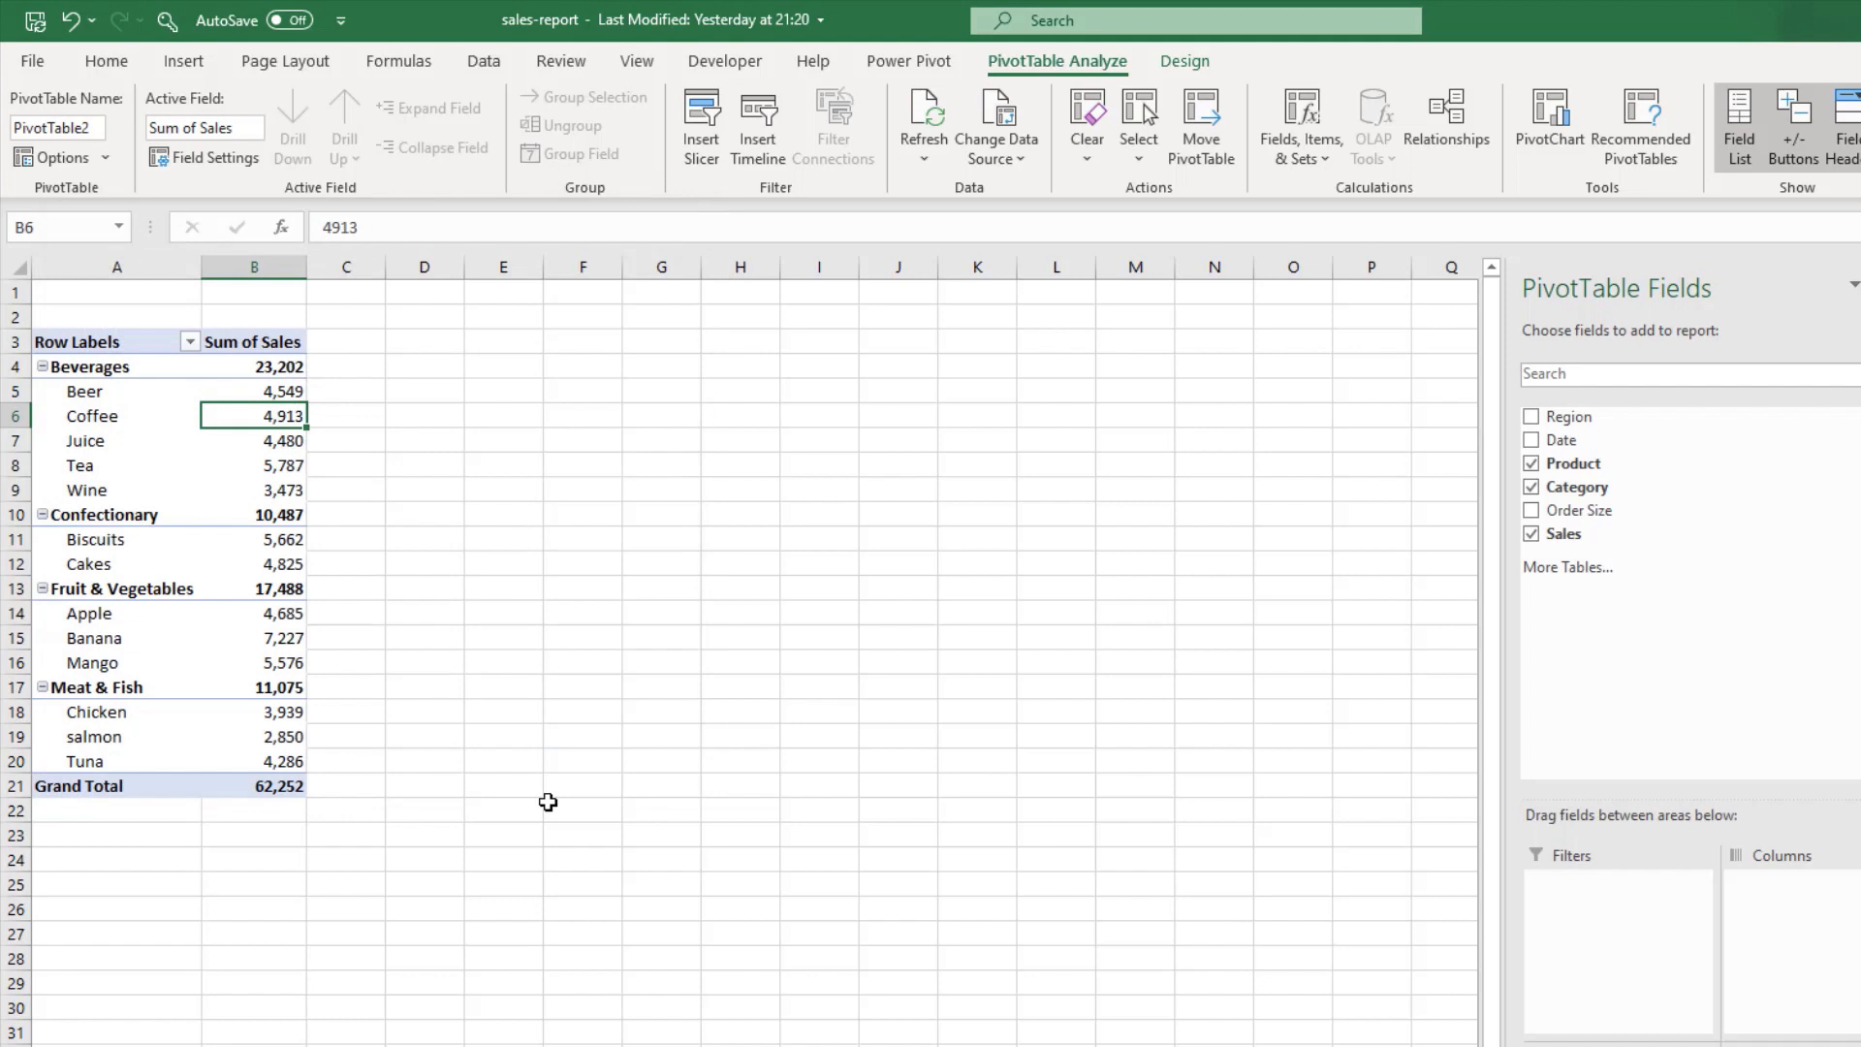
- Rename the PivotTable's Sum of Sales value field as Total Sales
double_click(256, 343)
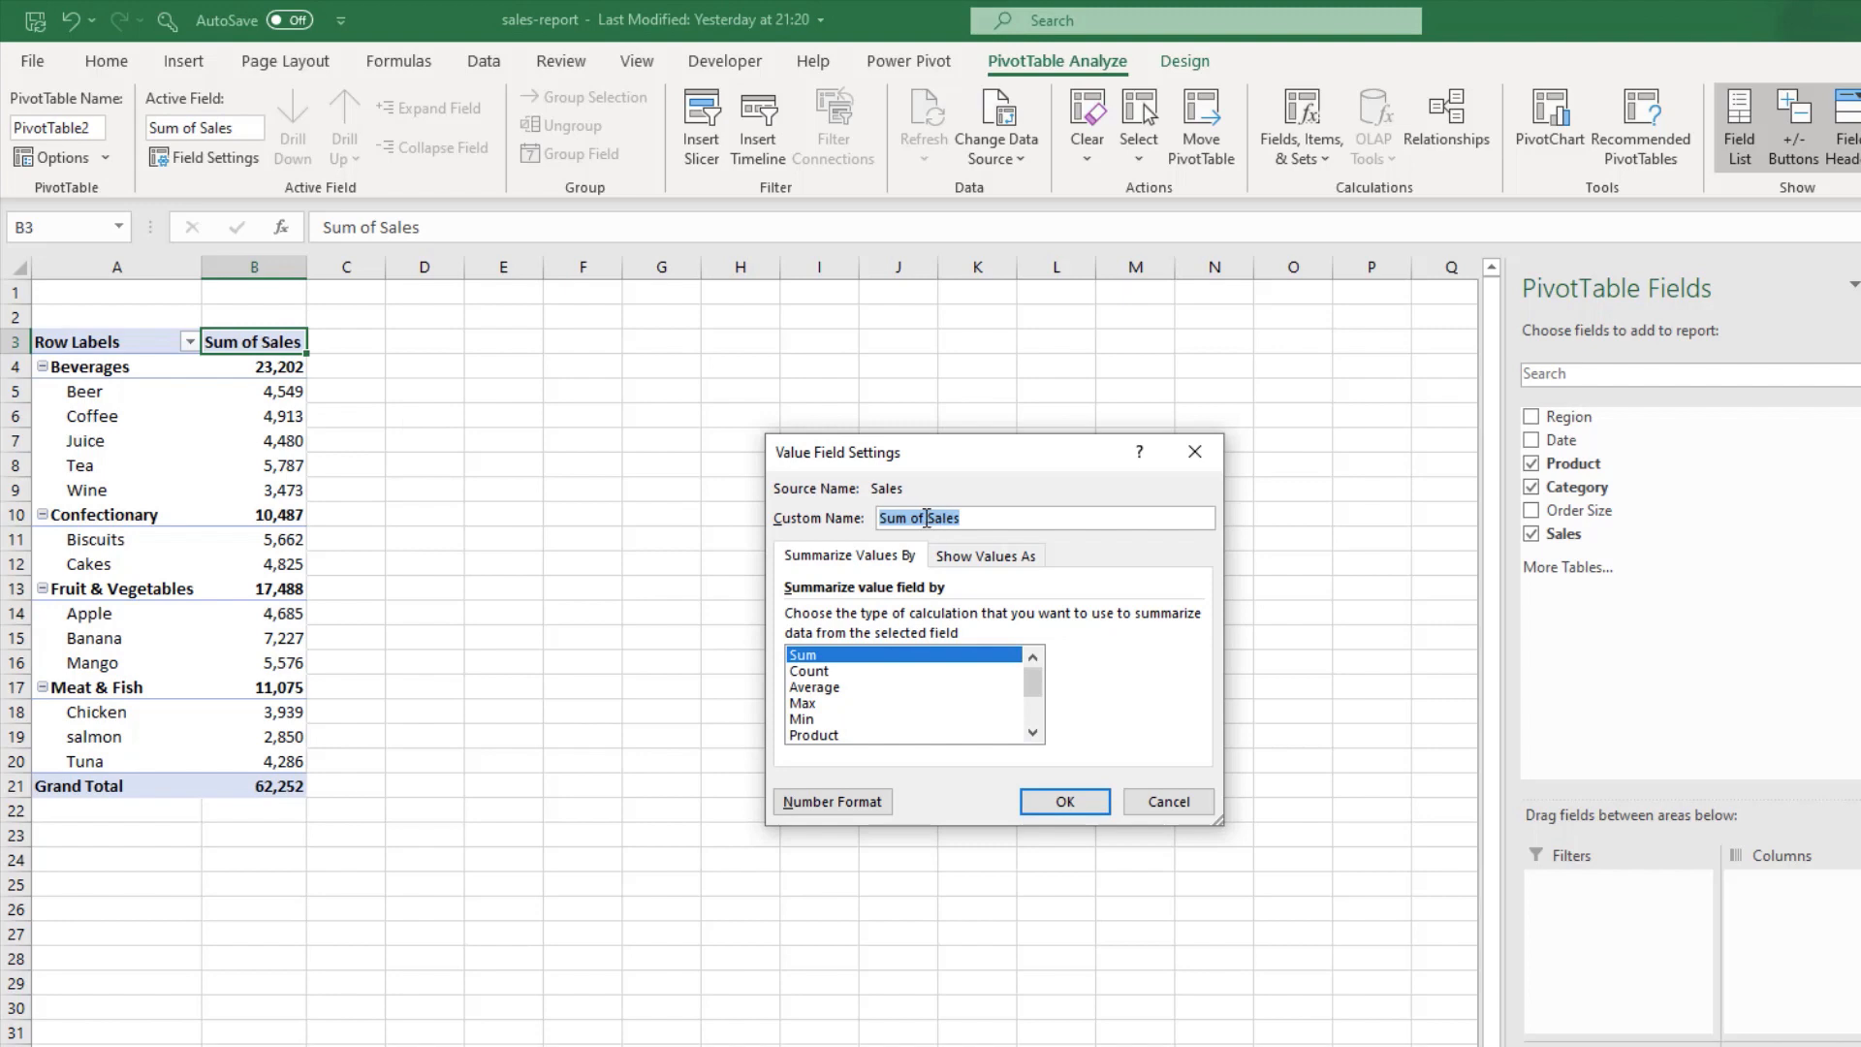
drag(928, 519, 836, 527)
text(Total)
click(1064, 801)
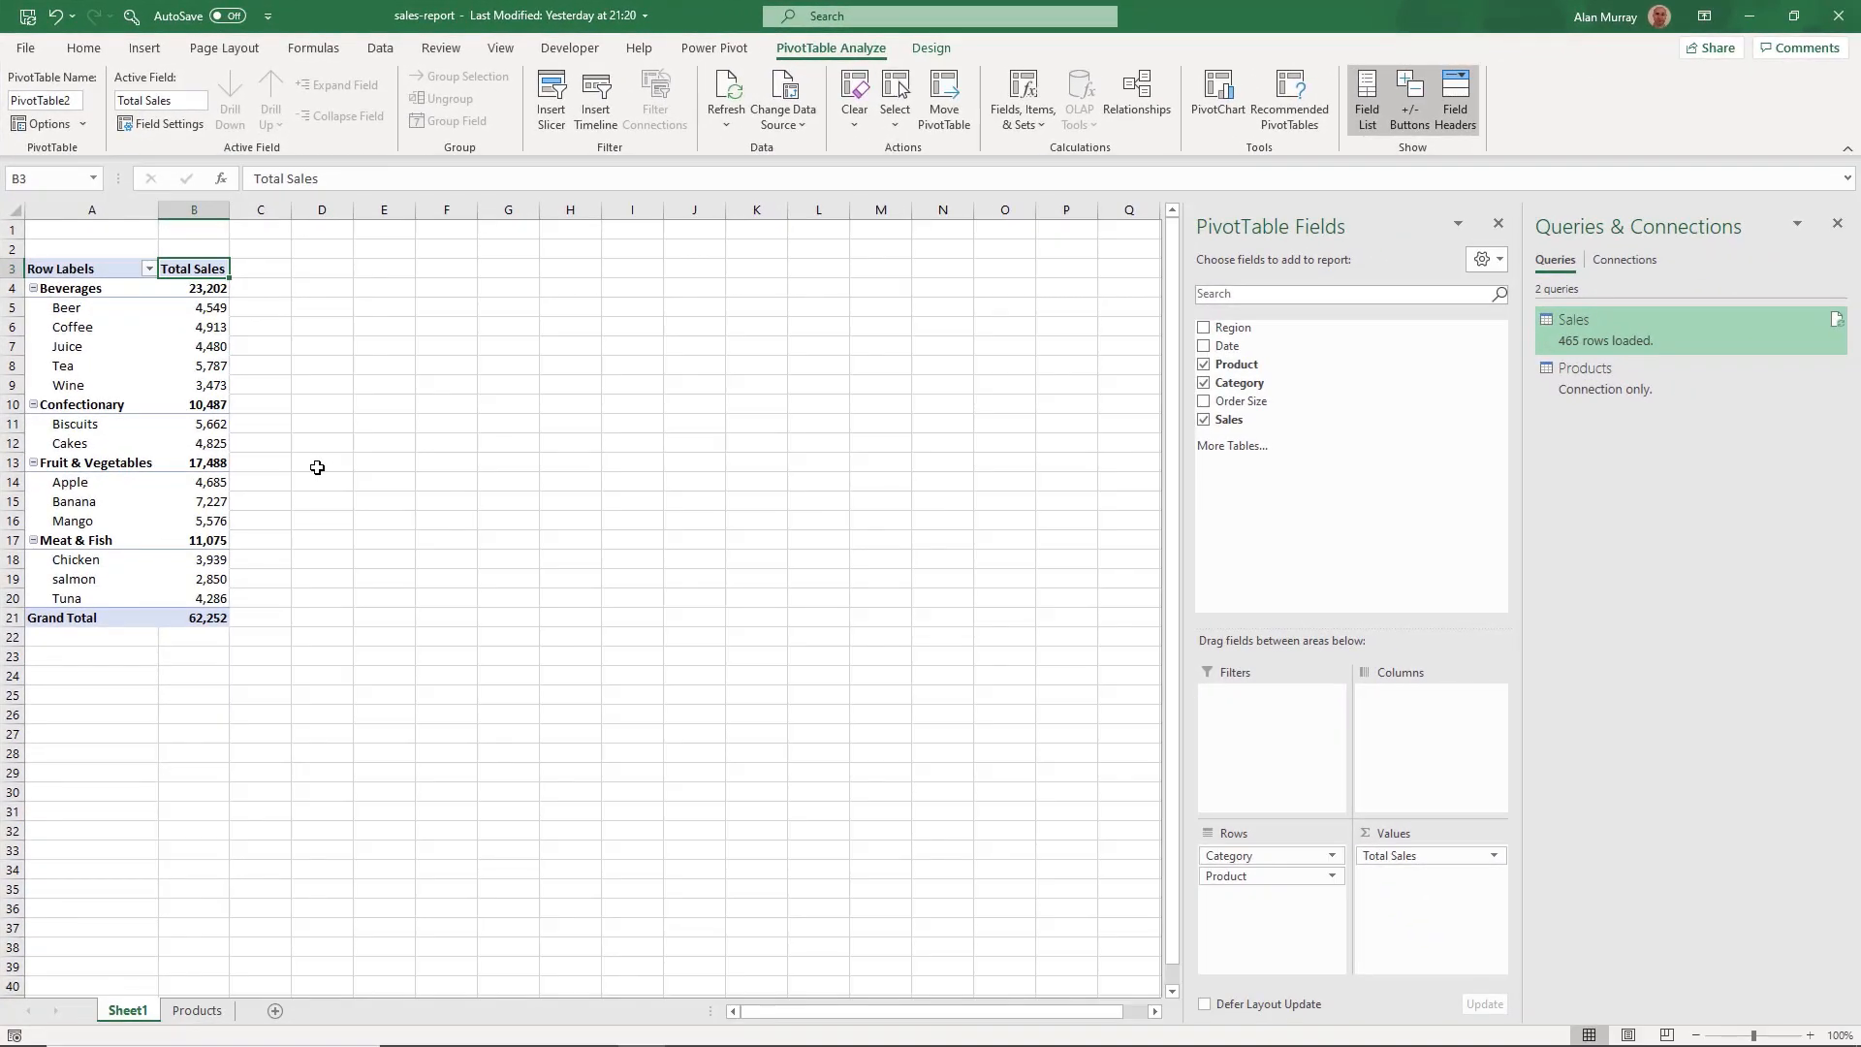
- Copy the whole PivotTable on Sheet1 so the duplicate starts in cell E3
click(322, 327)
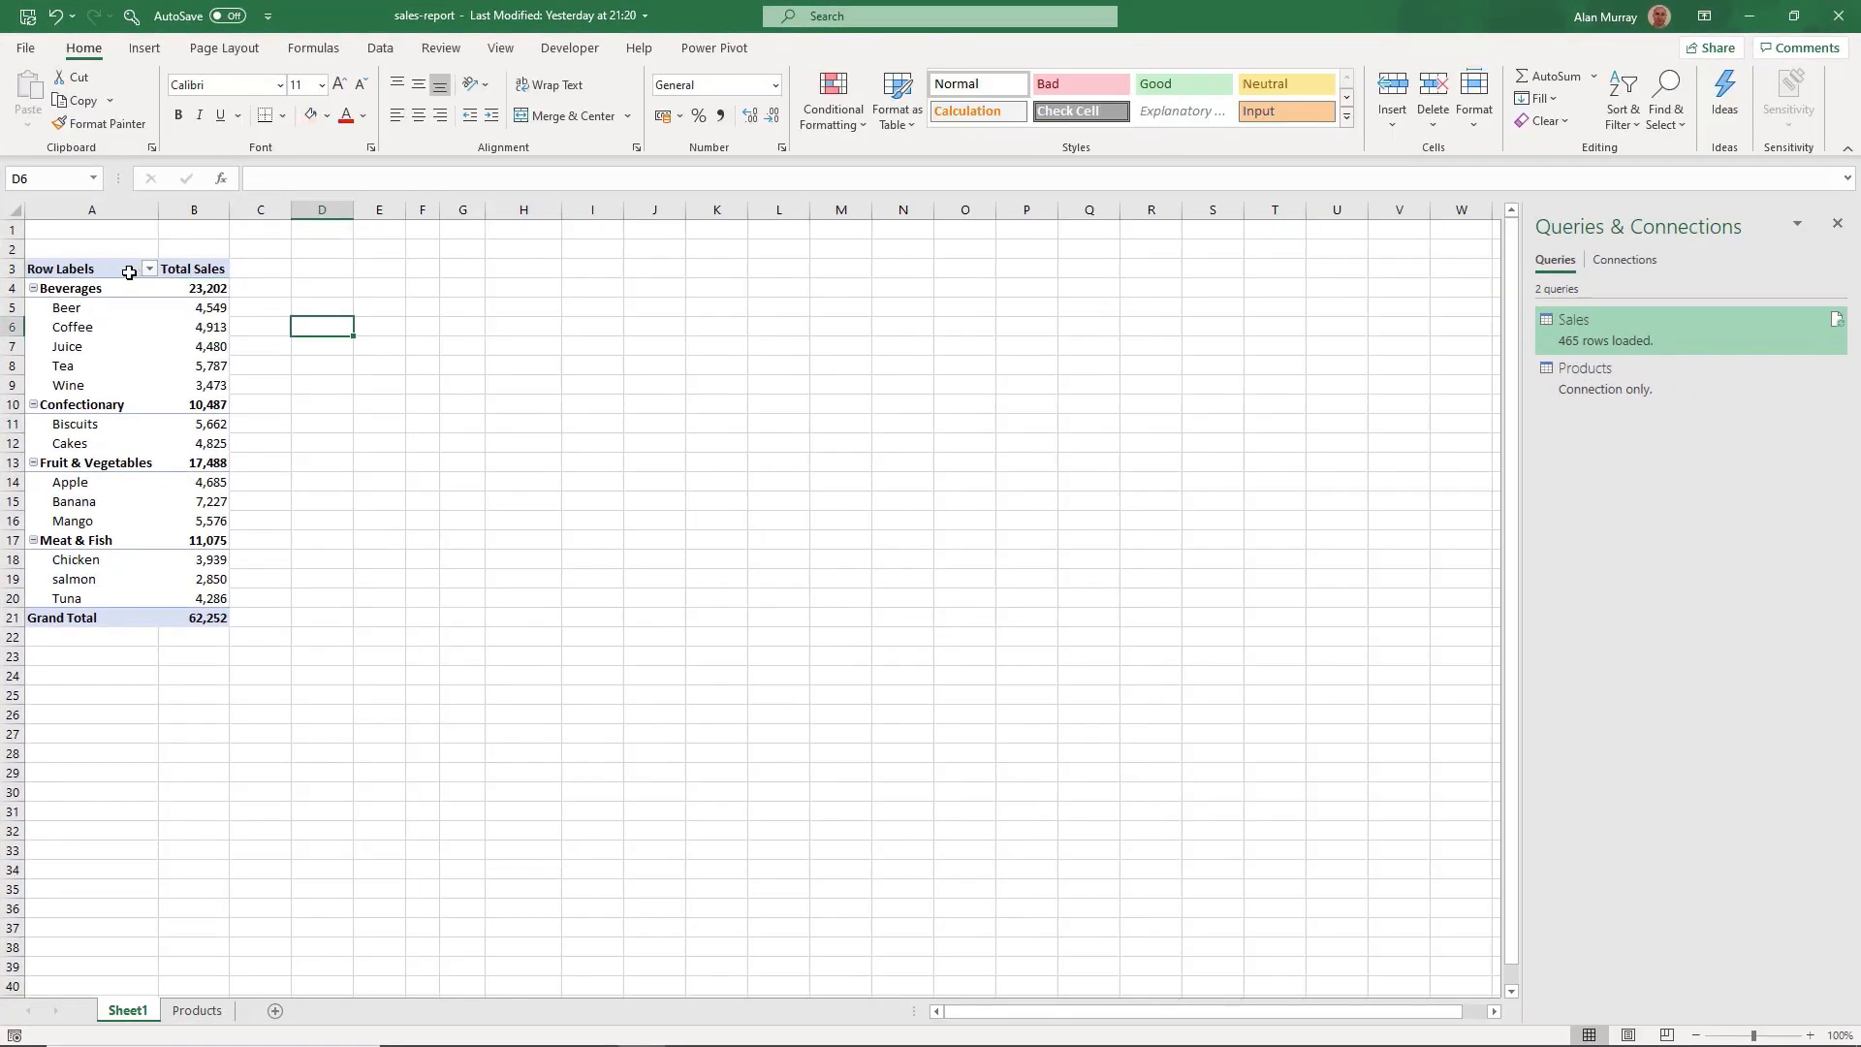
drag(129, 270, 218, 617)
key(ctrl)
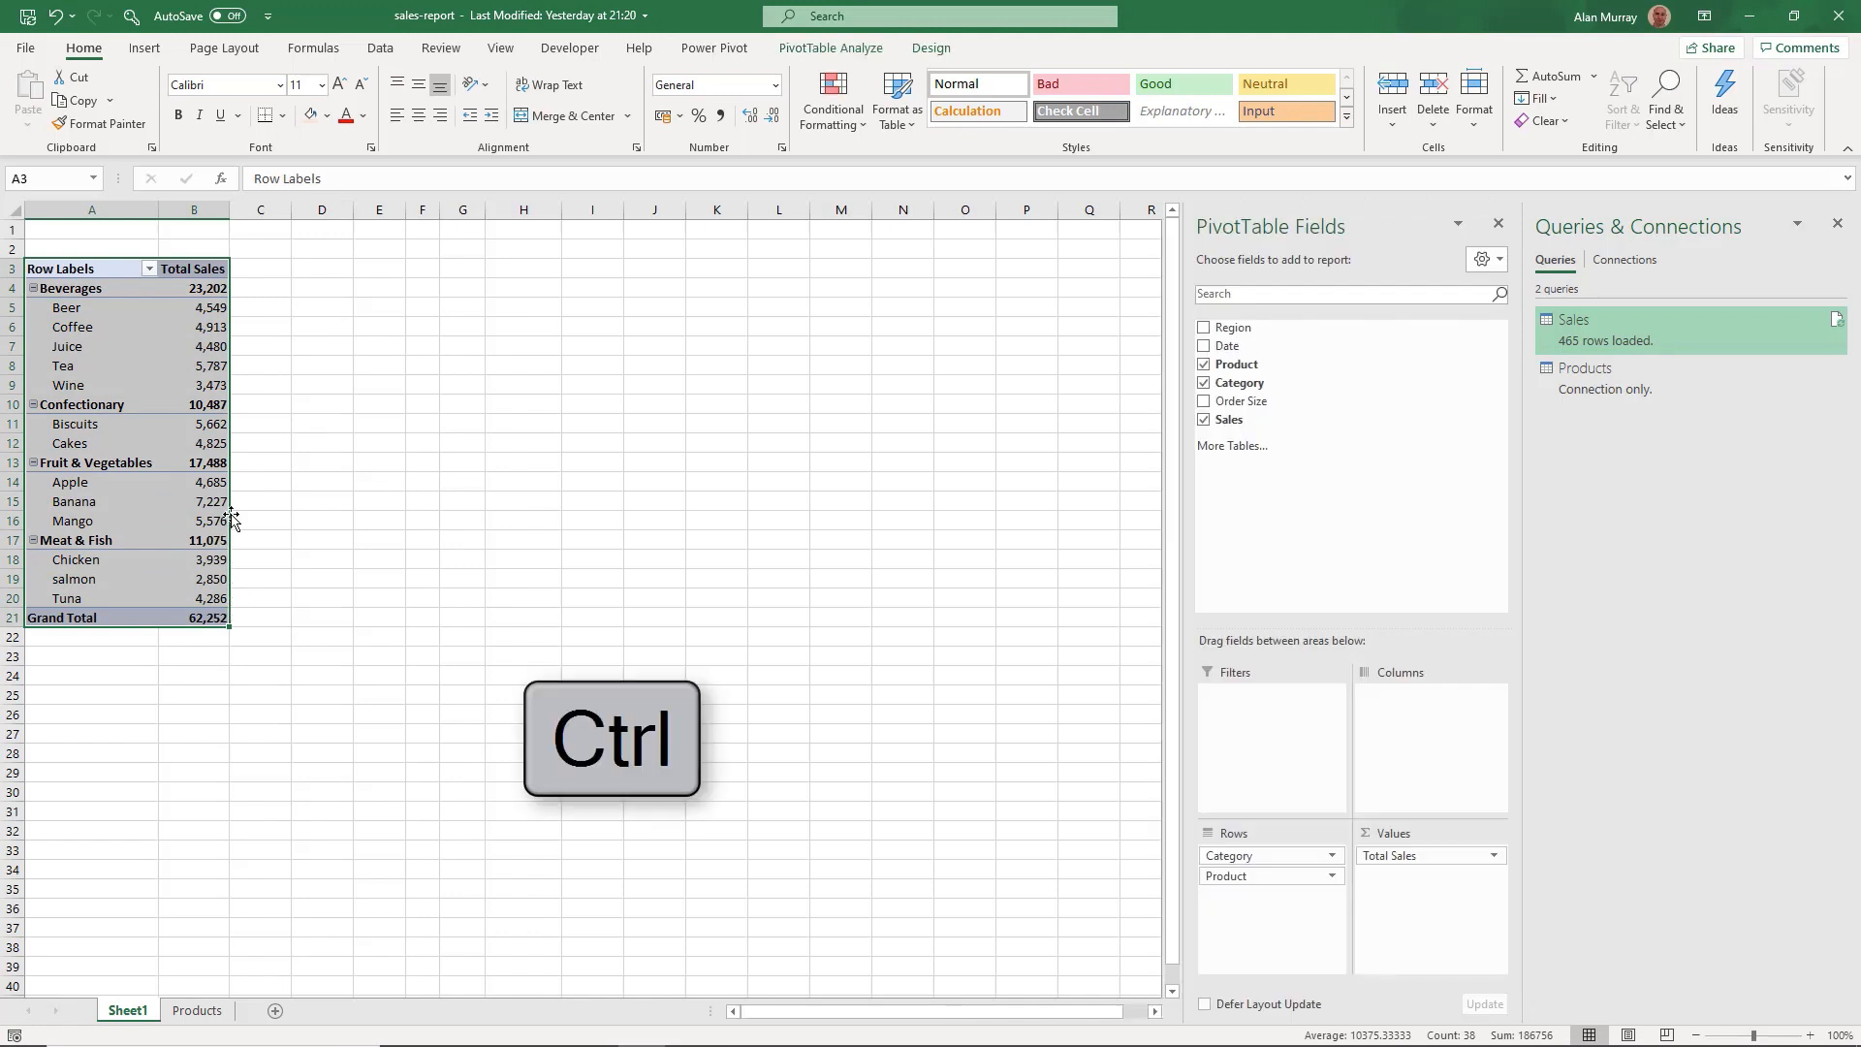
drag(238, 521, 424, 518)
drag(426, 514, 426, 516)
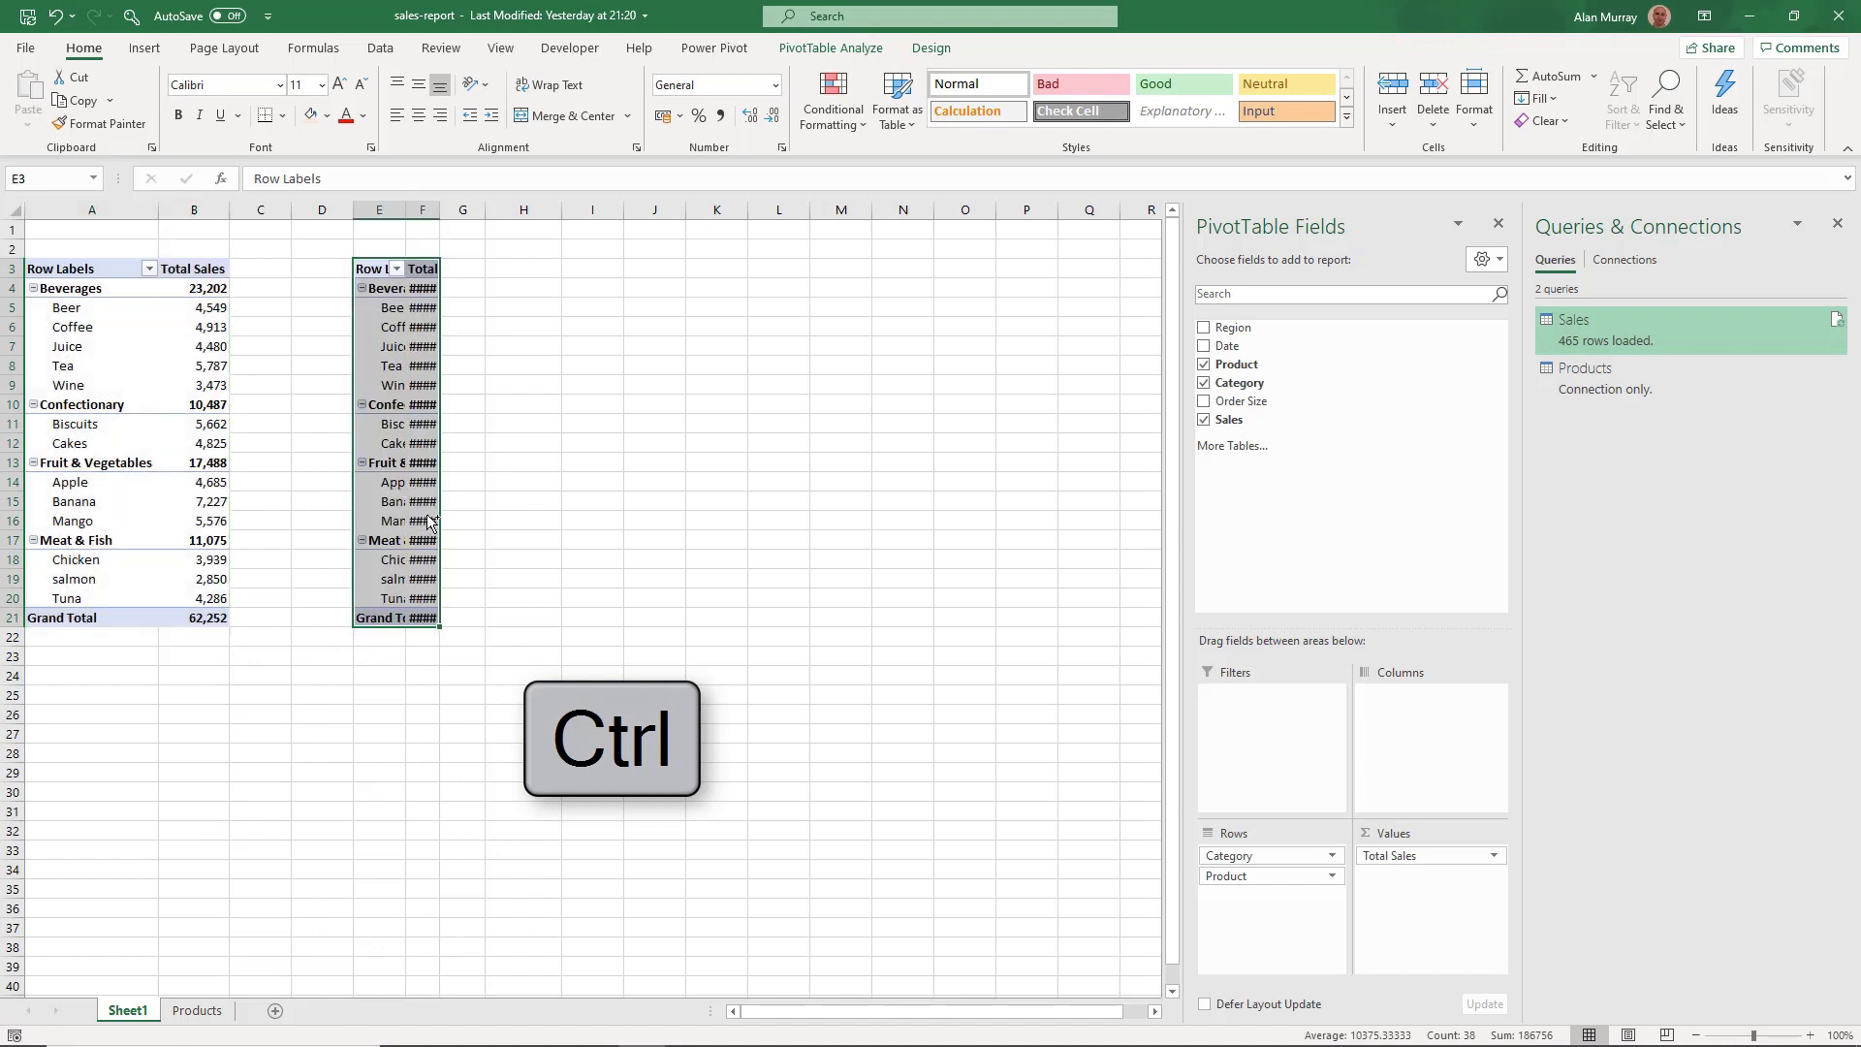
- Autofit the widths of columns E and F to the copied PivotTable and select a value inside it
drag(379, 211, 423, 210)
double_click(410, 210)
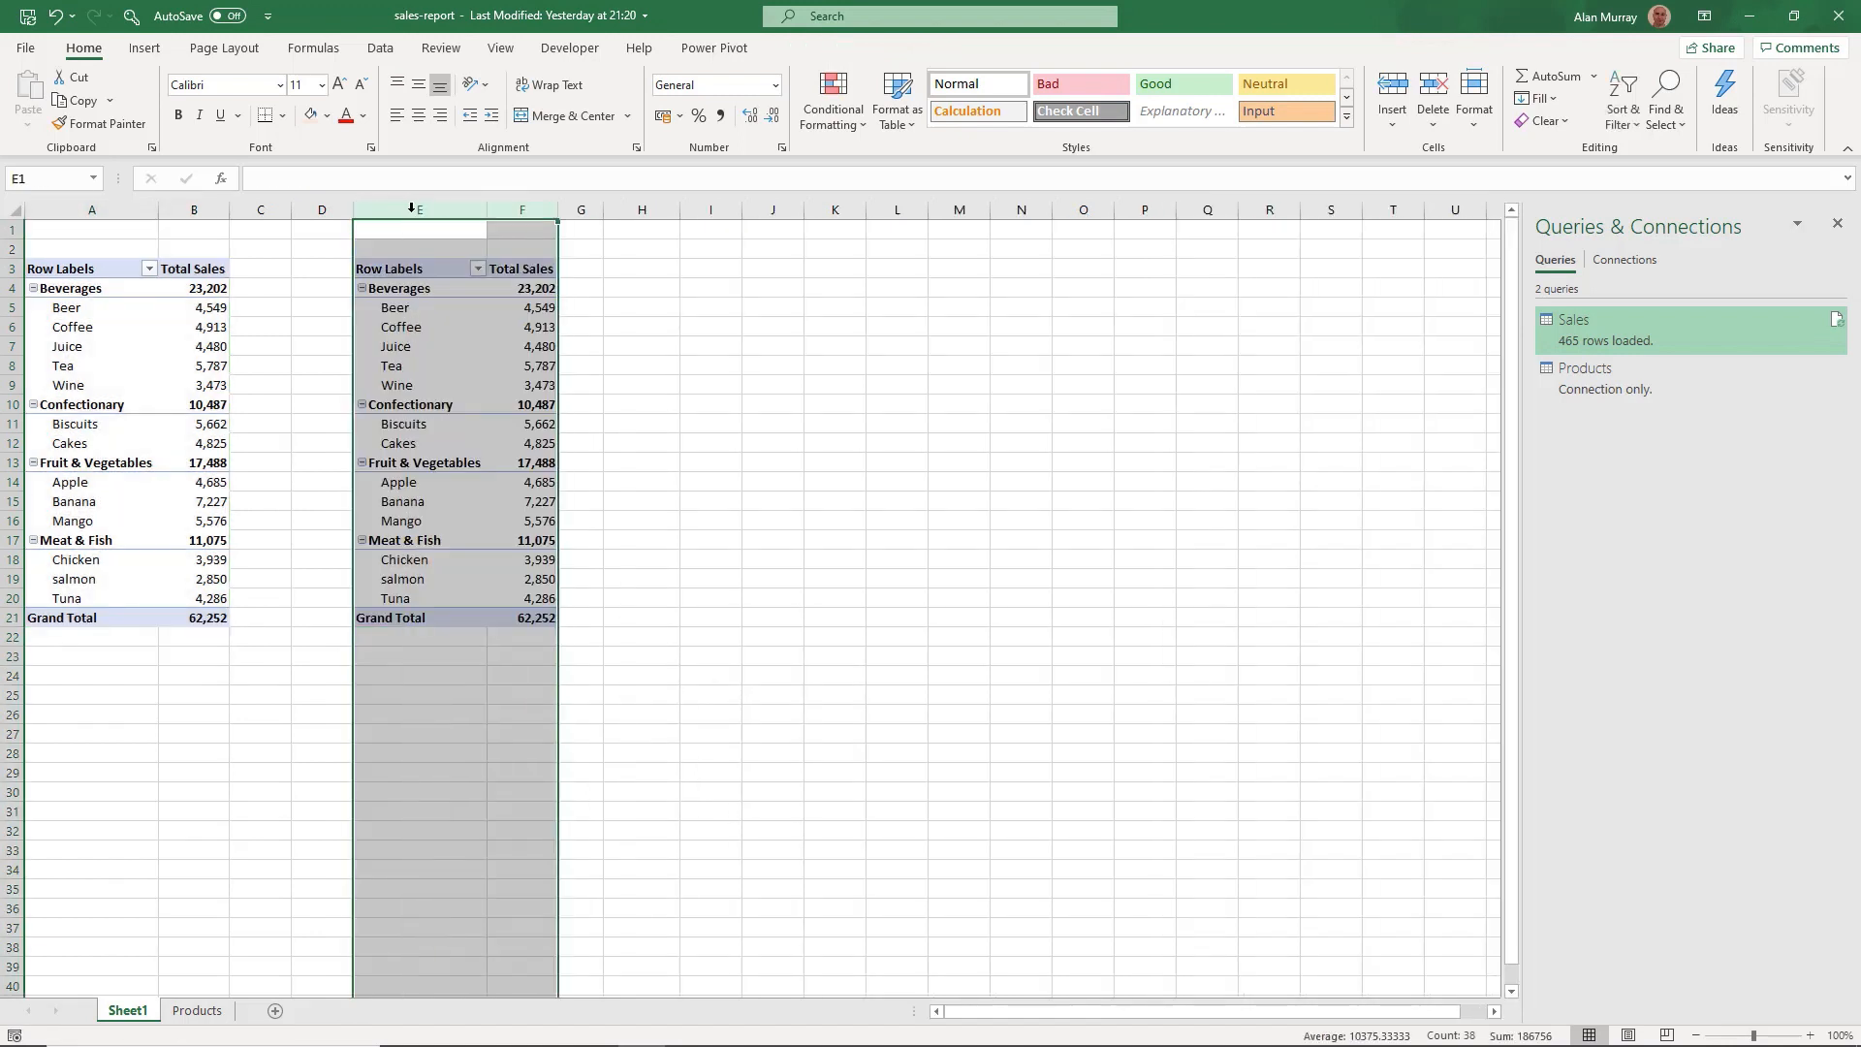
click(511, 334)
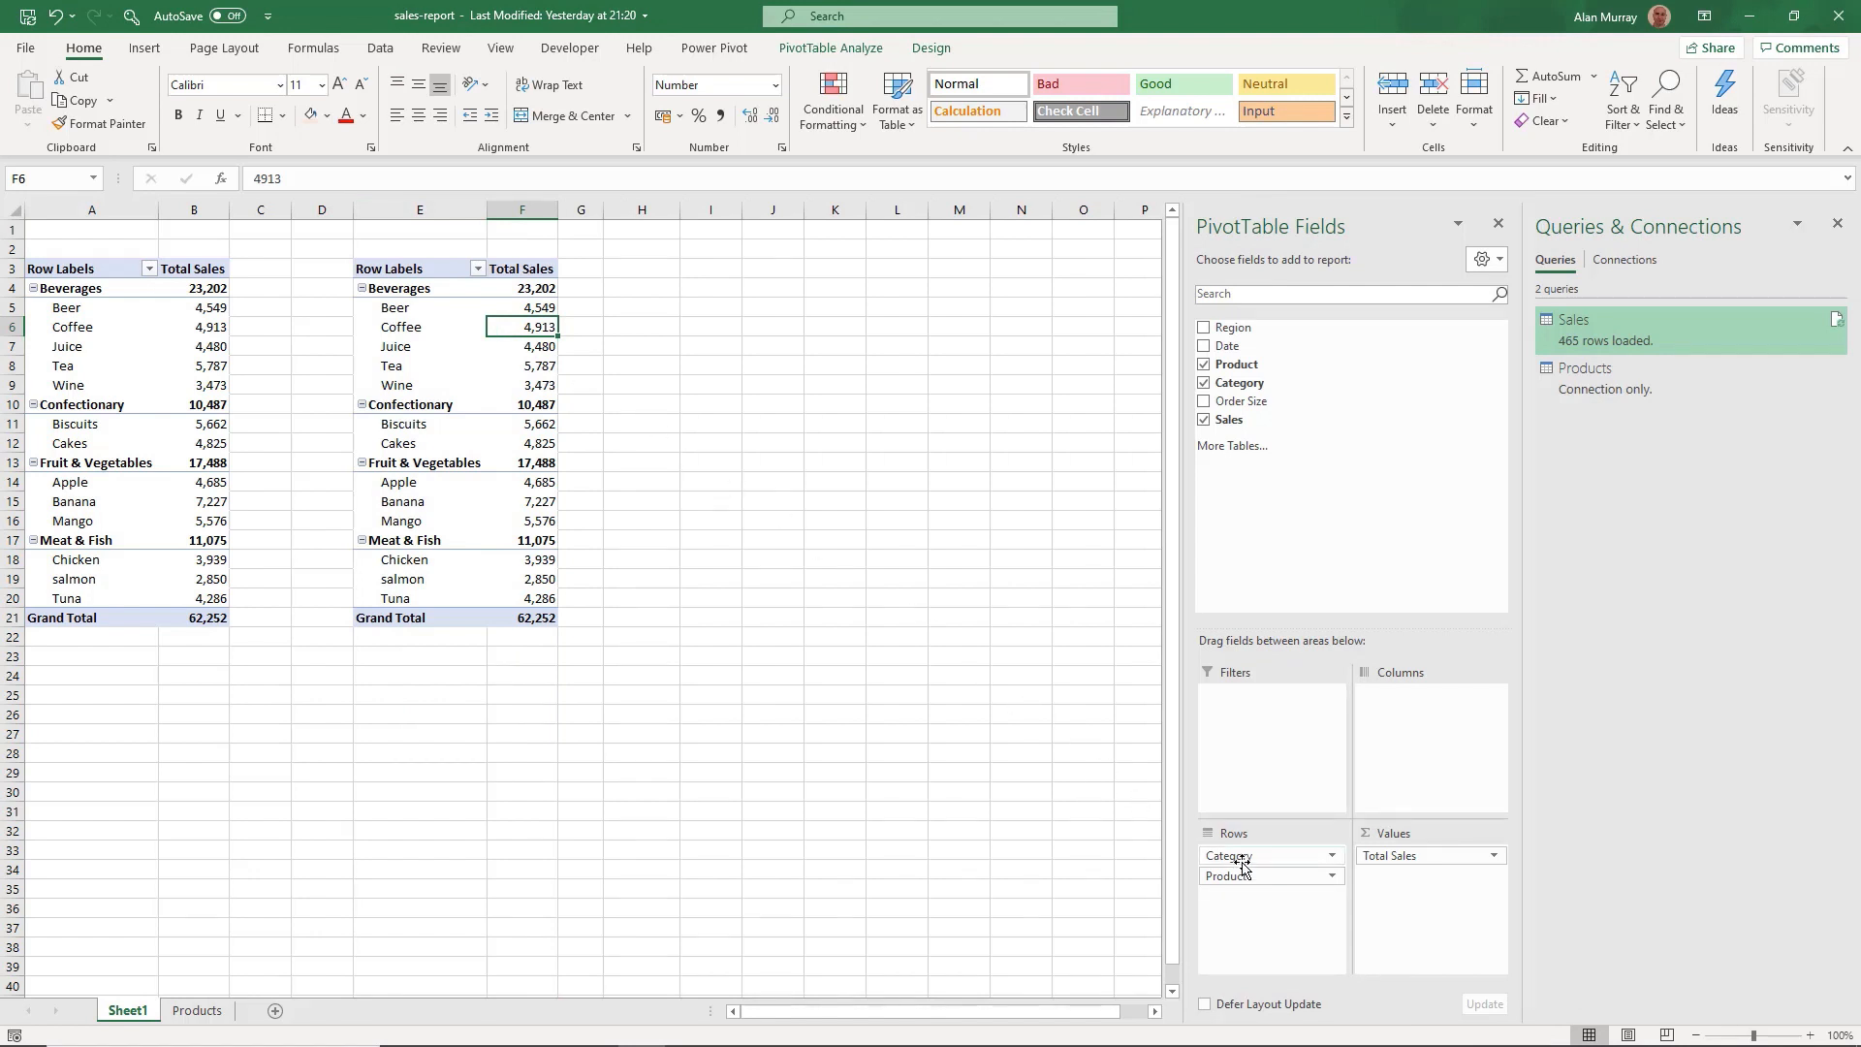
- Remove Category from the rows of the copied PivotTable and add Date to its columns, grouped by month
drag(1242, 859, 1078, 781)
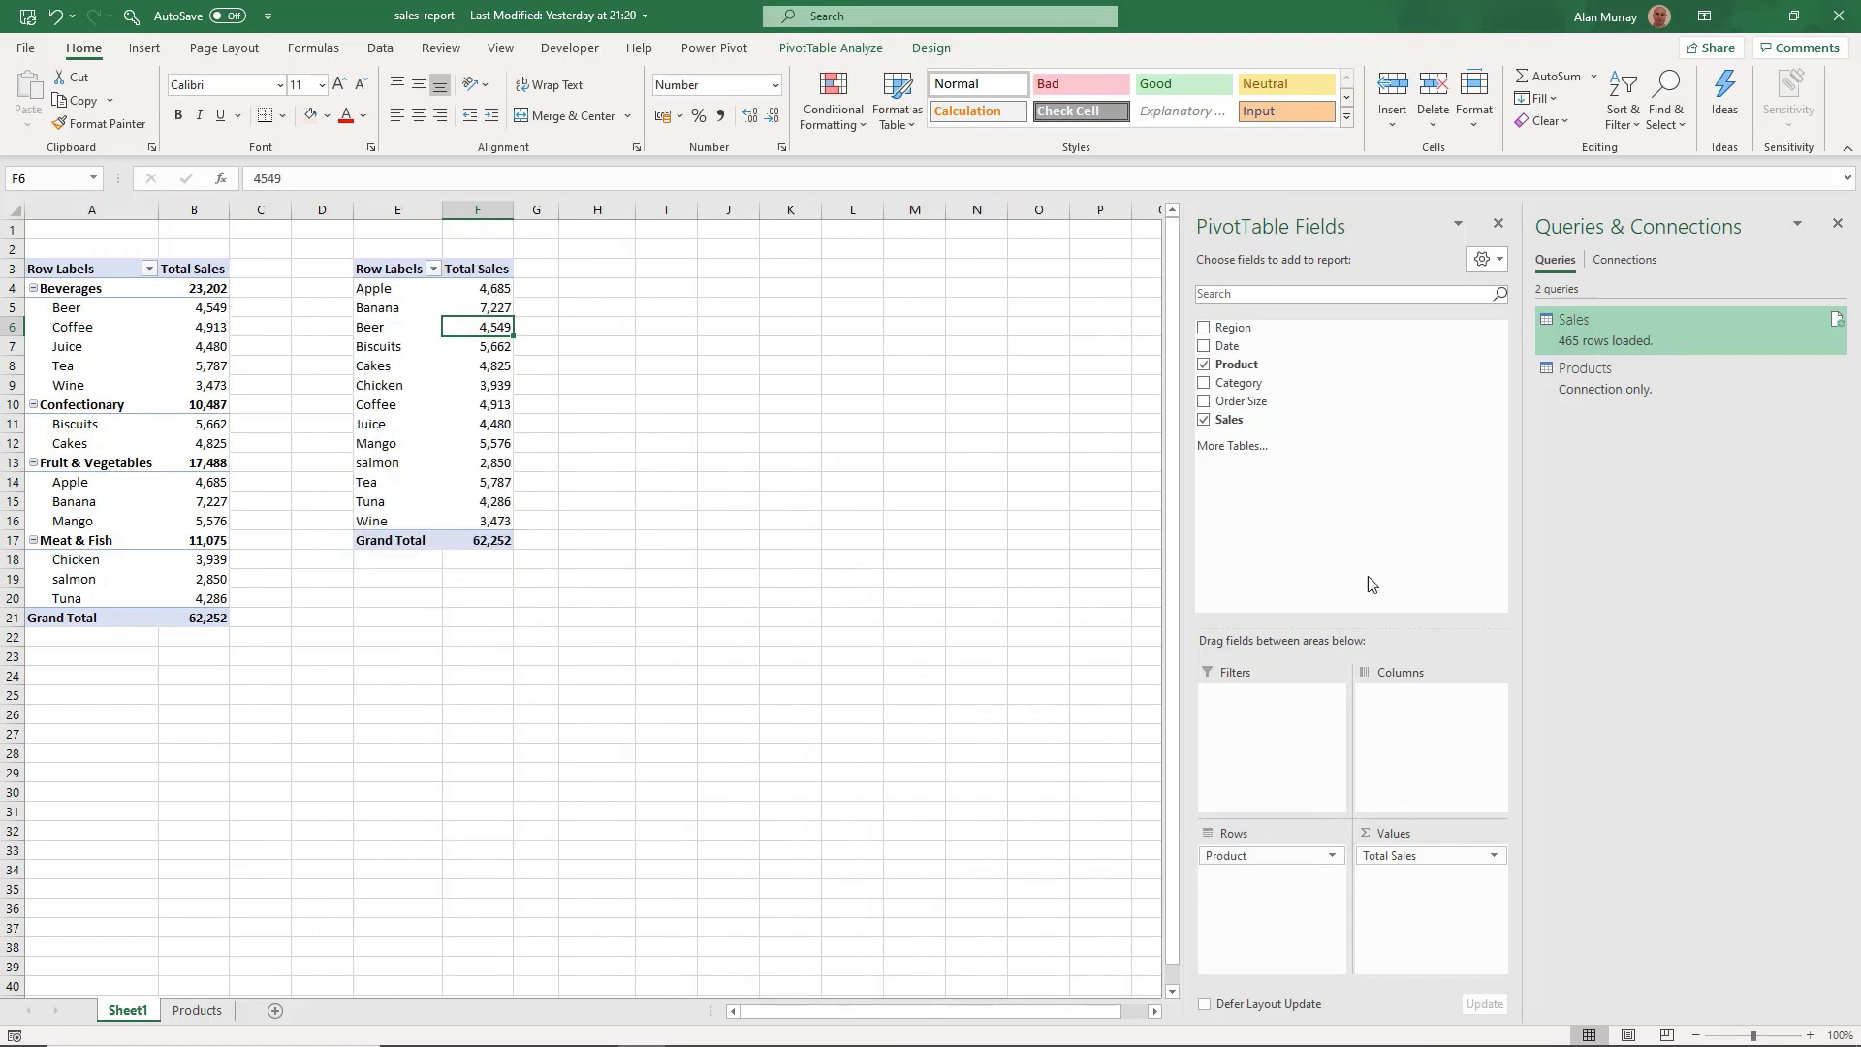
drag(1231, 347, 1400, 729)
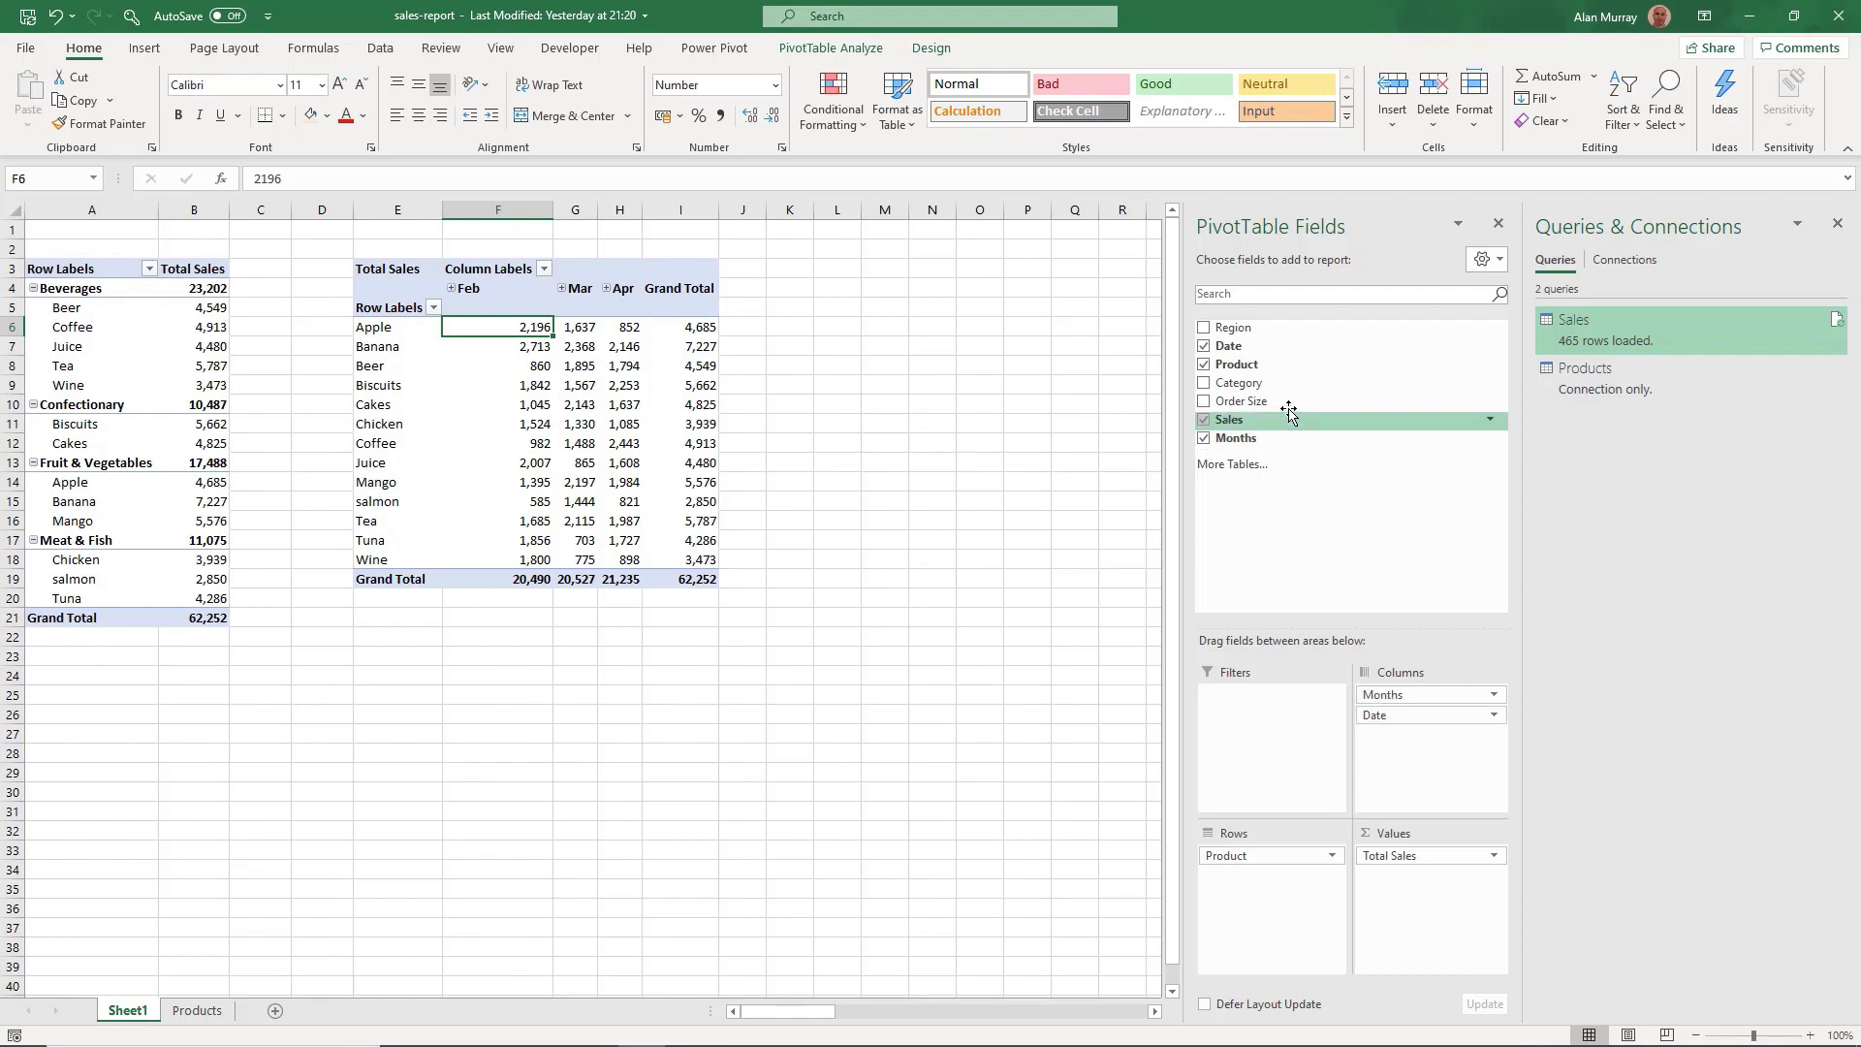
- Add Region as a report filter on the copied PivotTable and filter it to North
drag(1262, 334, 1267, 712)
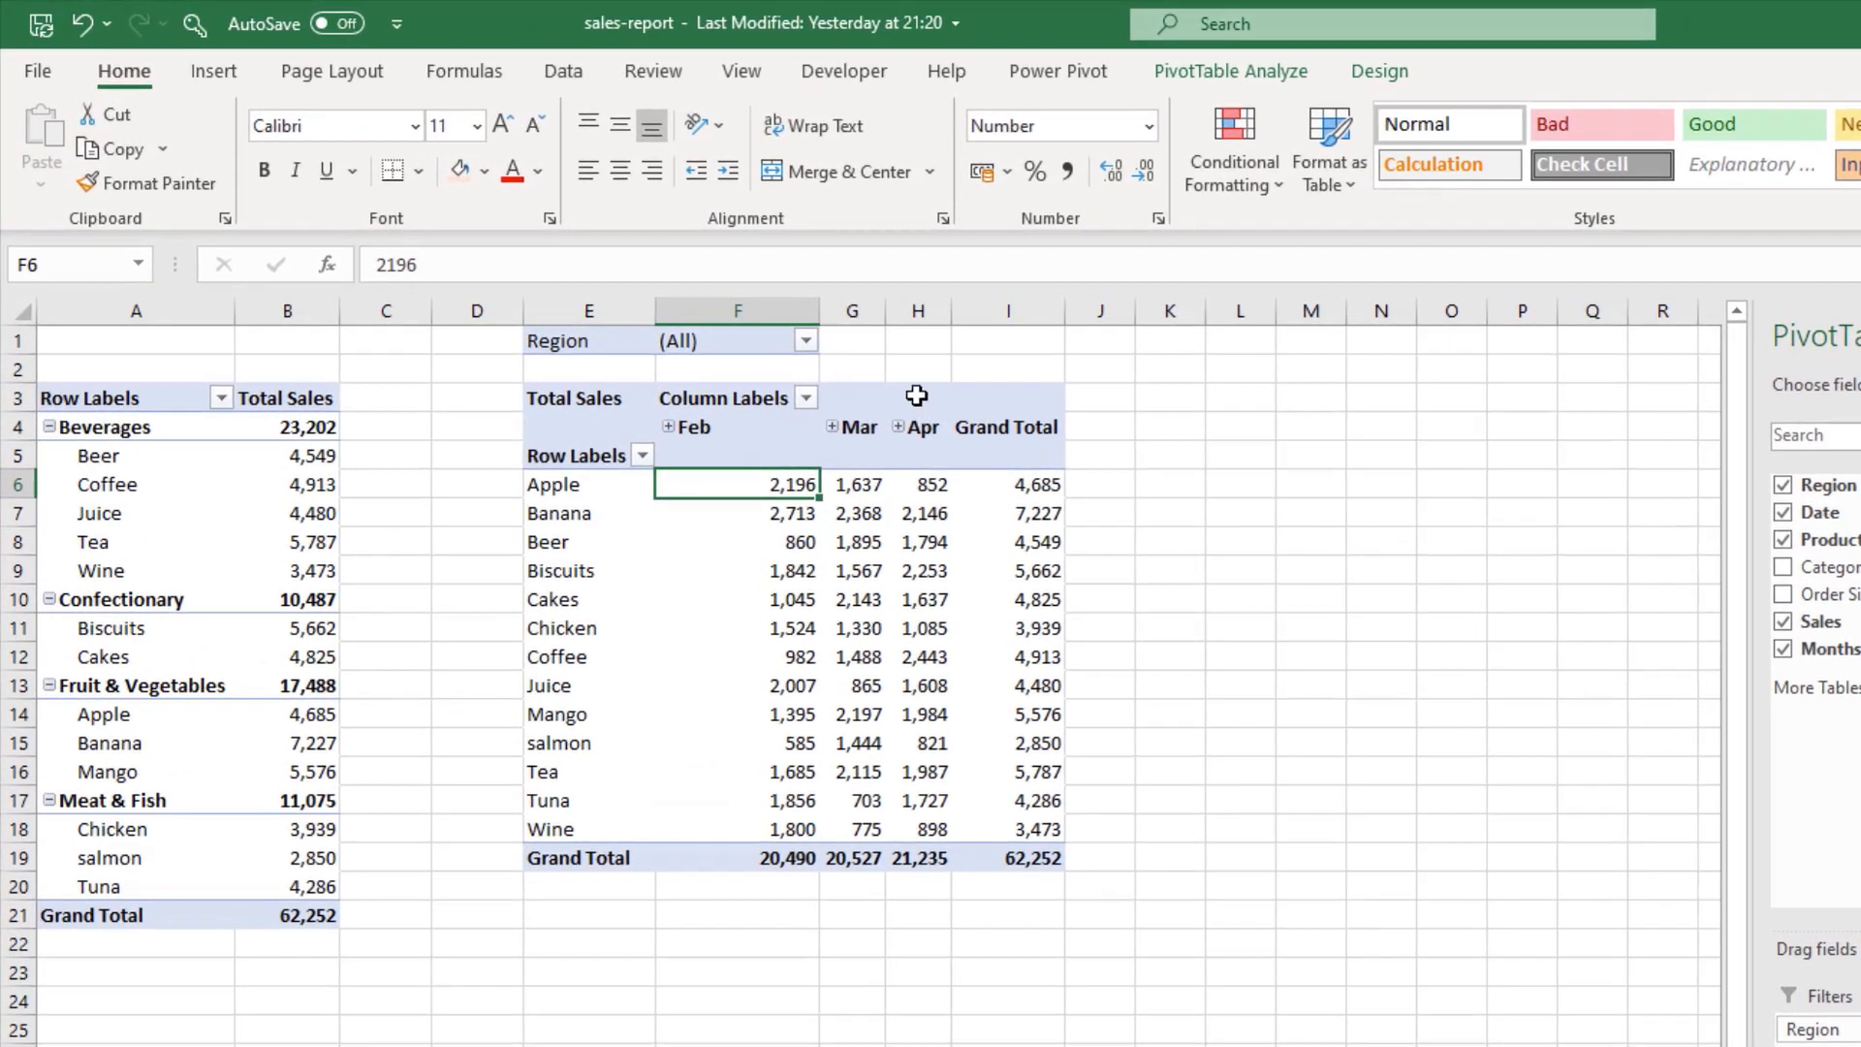
click(804, 347)
click(540, 464)
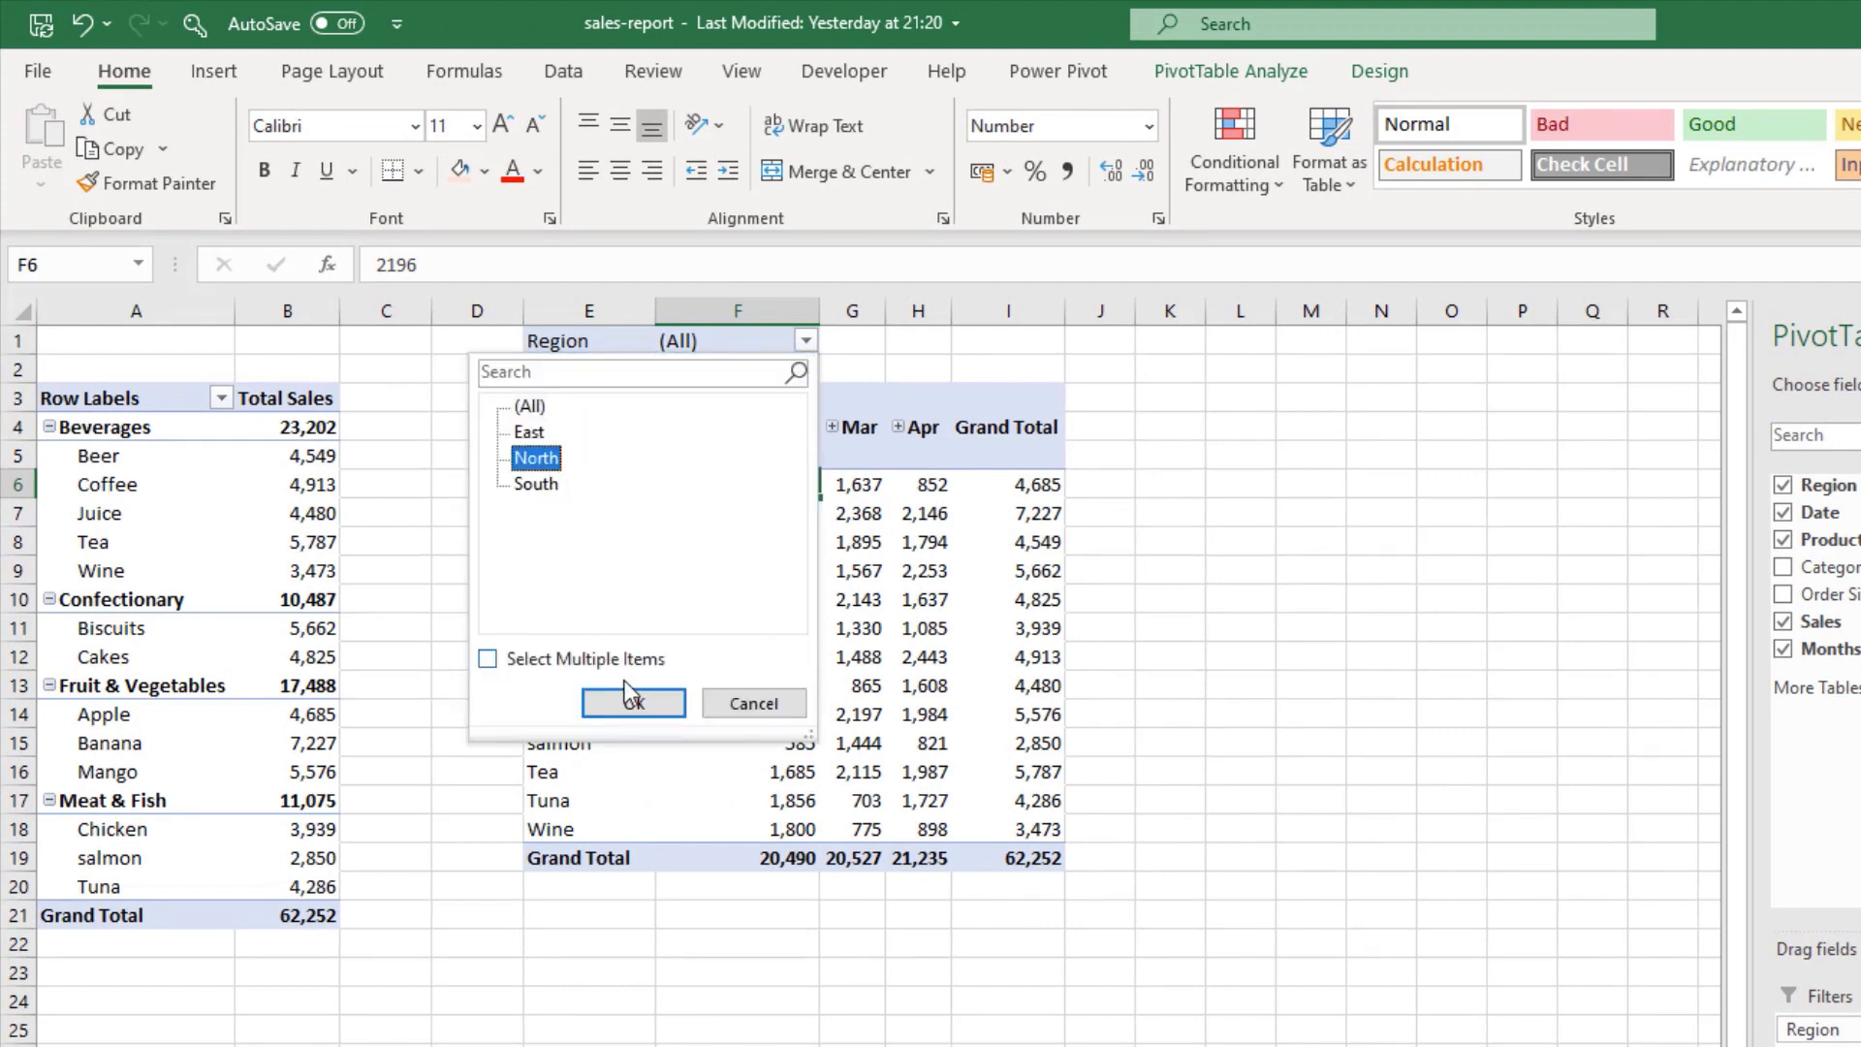
click(625, 700)
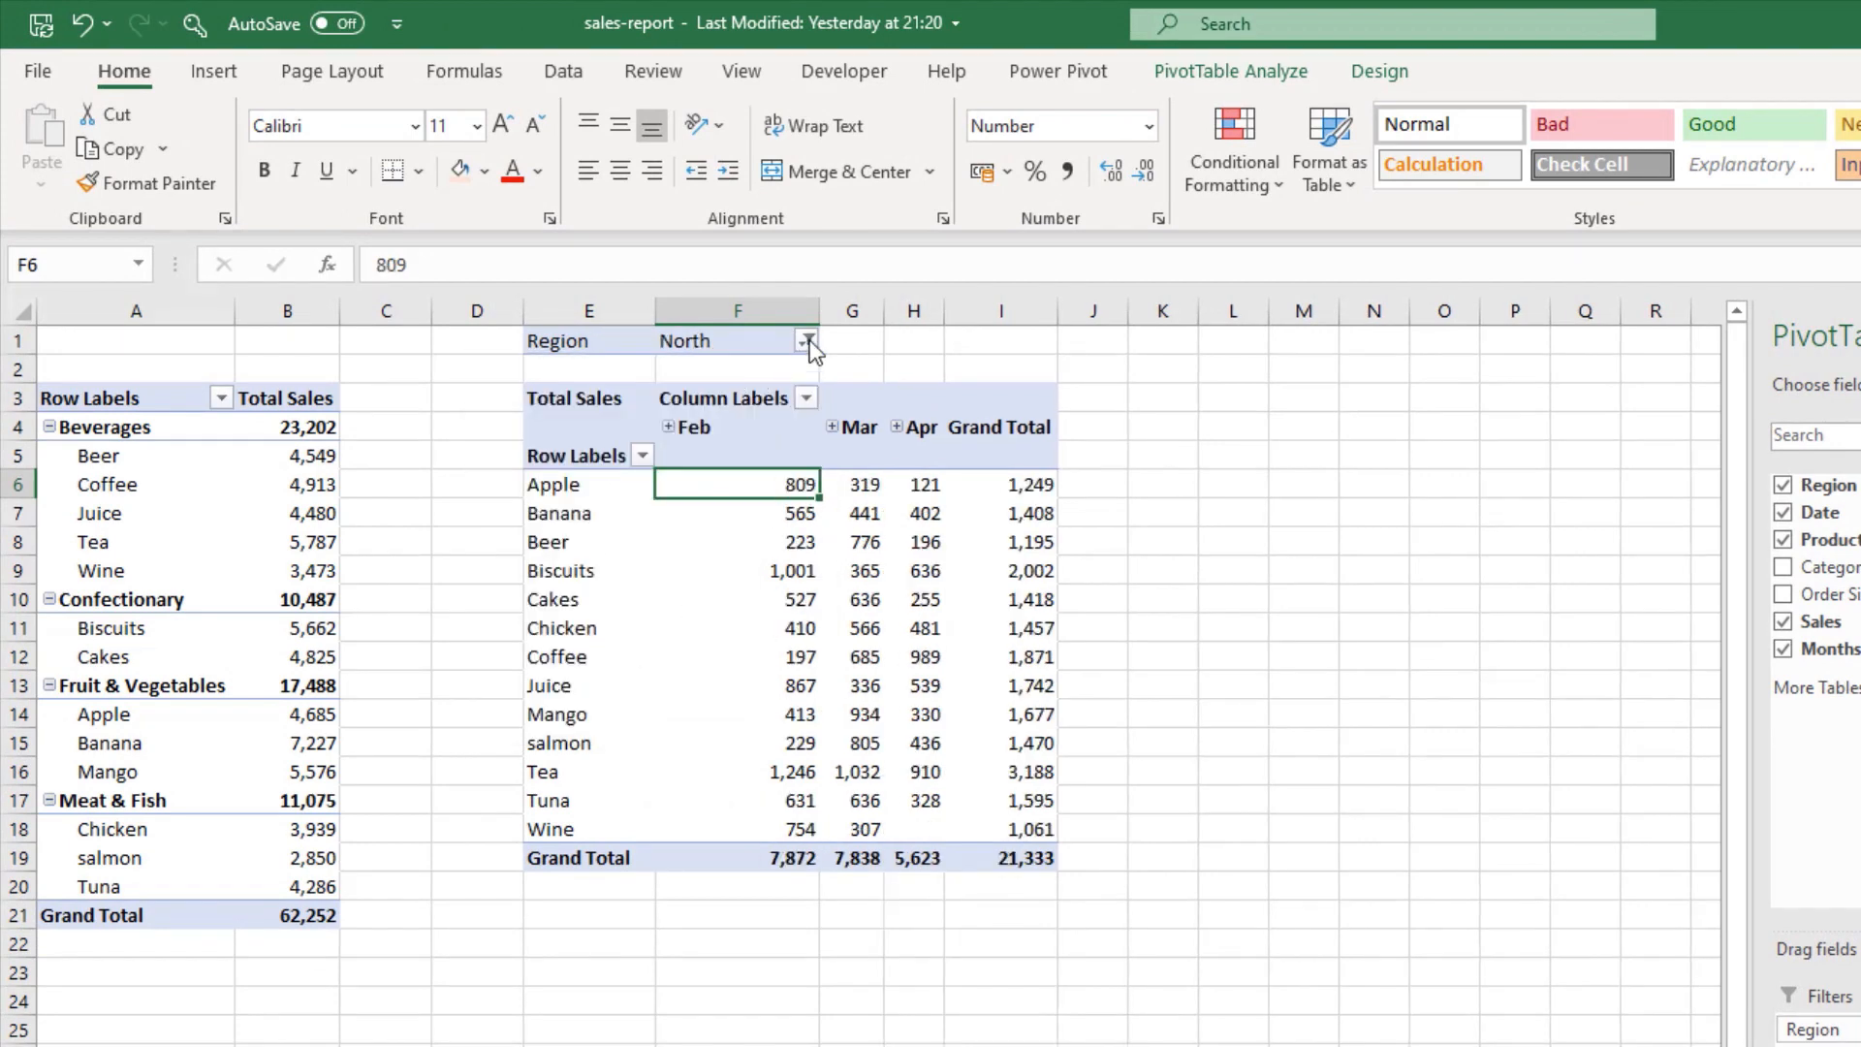
- Switch the copied PivotTable's Region filter to South
click(806, 341)
click(538, 484)
click(634, 702)
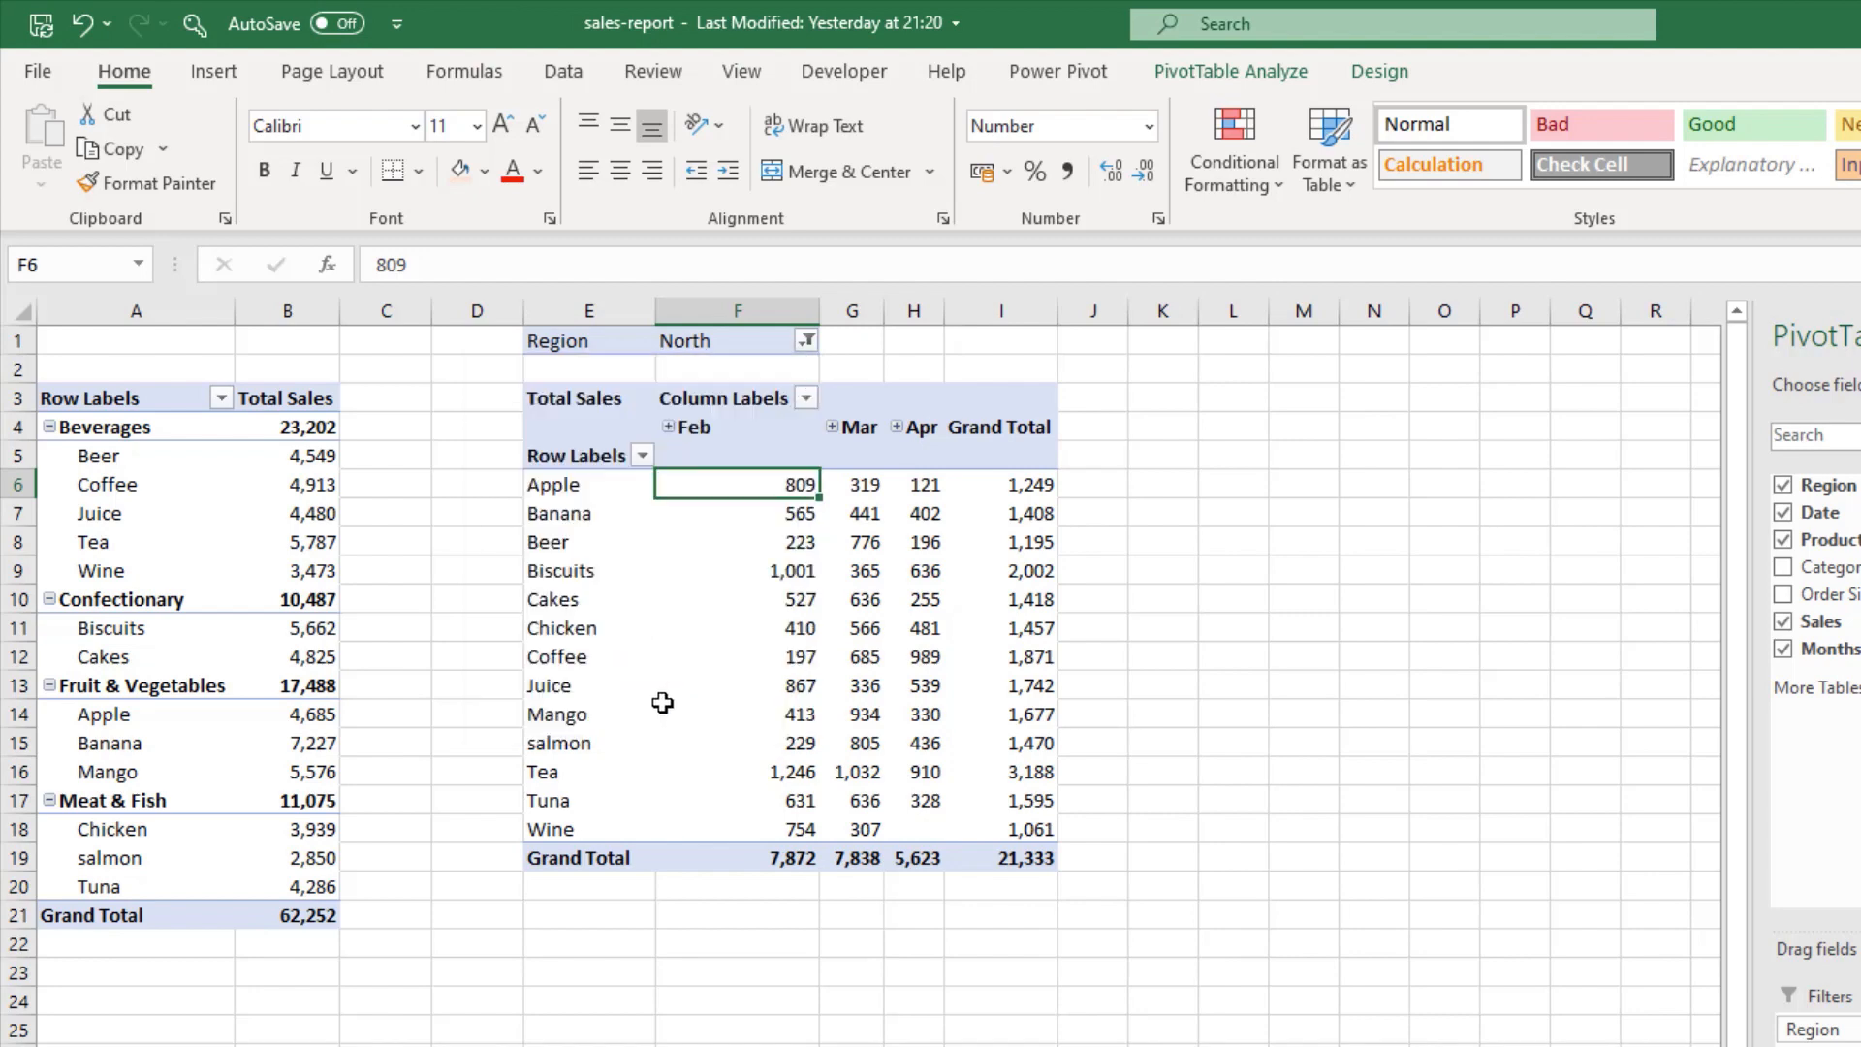